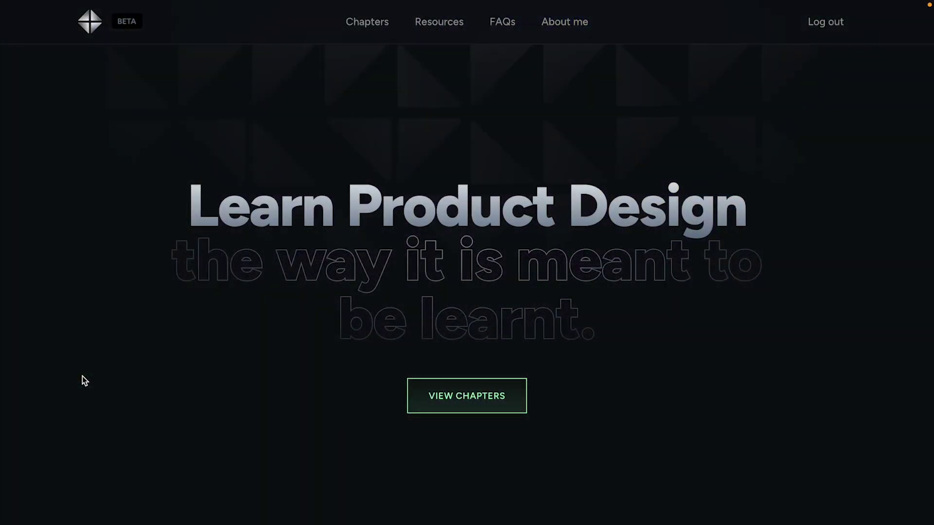
Step: Look through the product design guide's home page and its list of chapters by module
scroll(83, 376, down, 10)
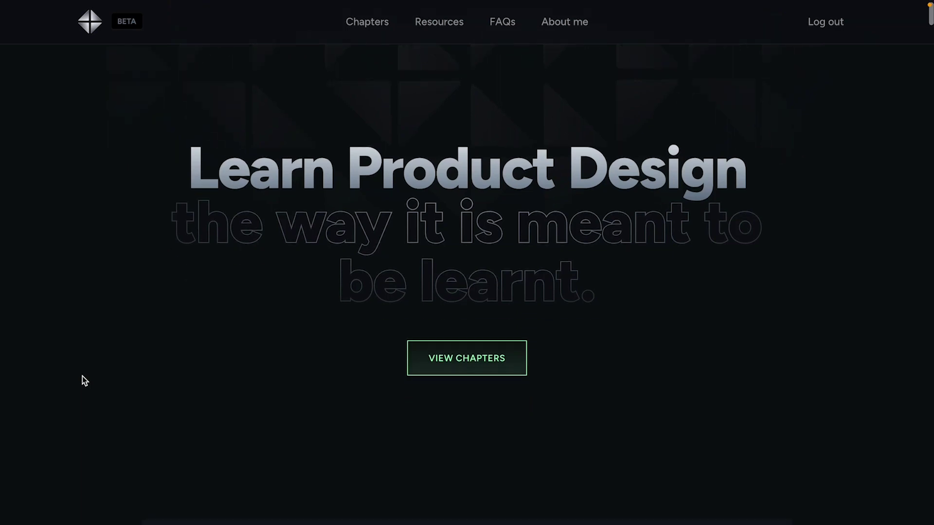
scroll(83, 376, down, 10)
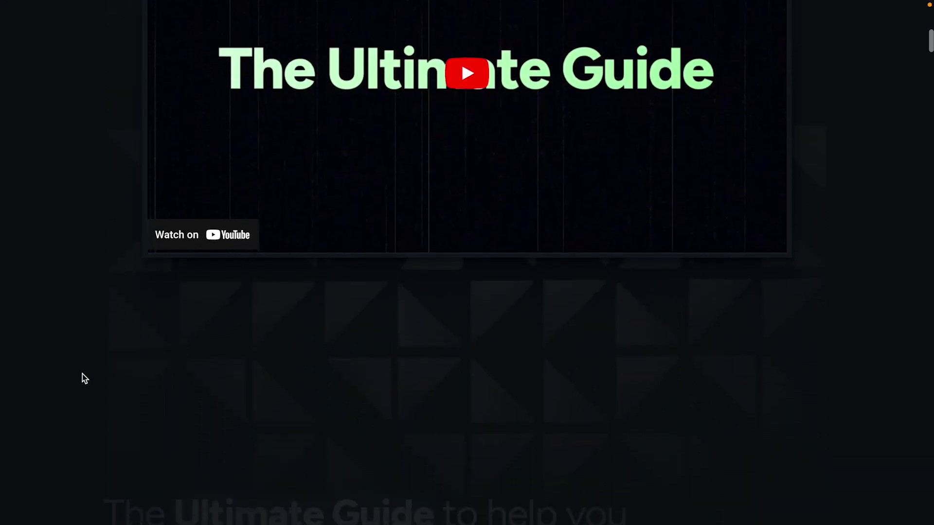
scroll(82, 375, down, 10)
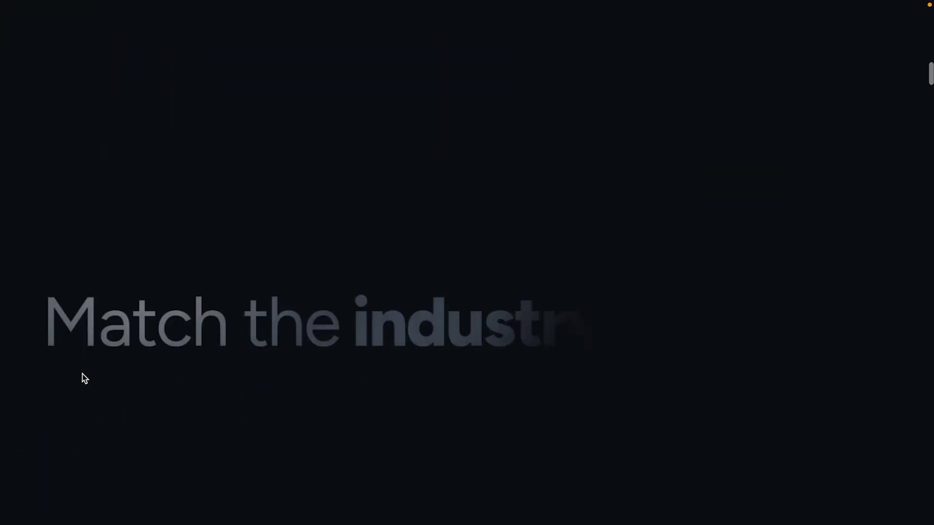
scroll(83, 375, down, 5)
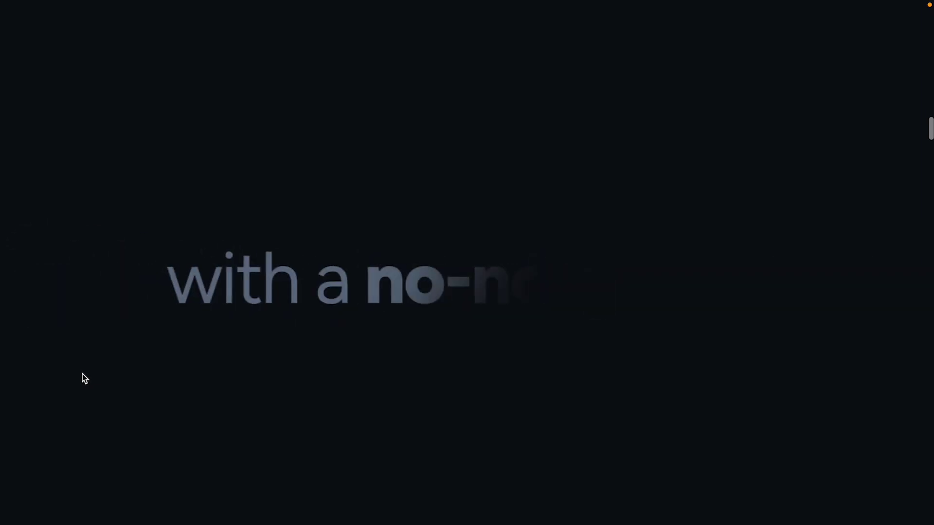
scroll(83, 376, down, 10)
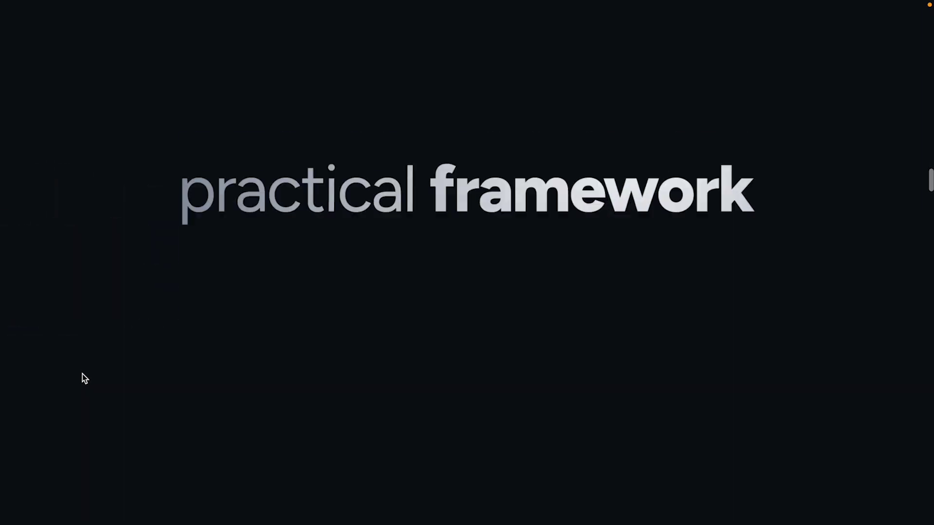
scroll(131, 348, up, 3)
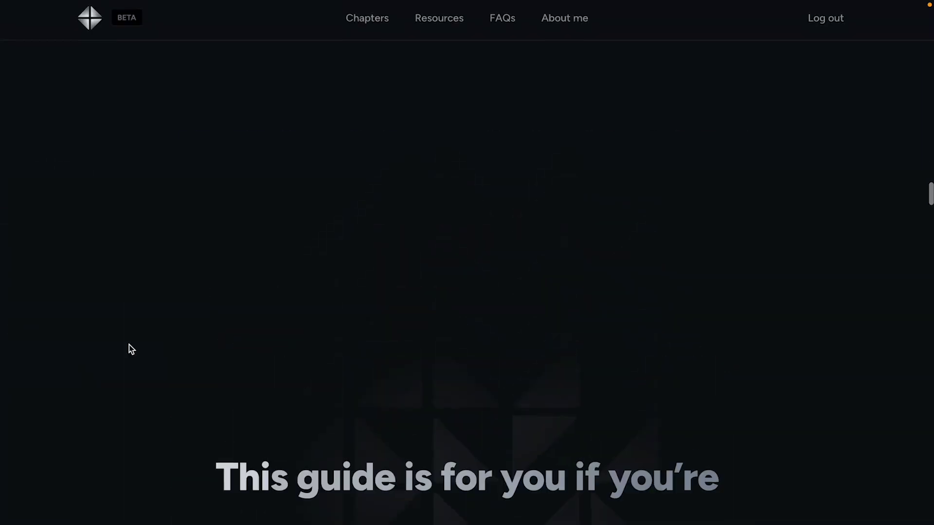
click(367, 25)
scroll(397, 320, down, 10)
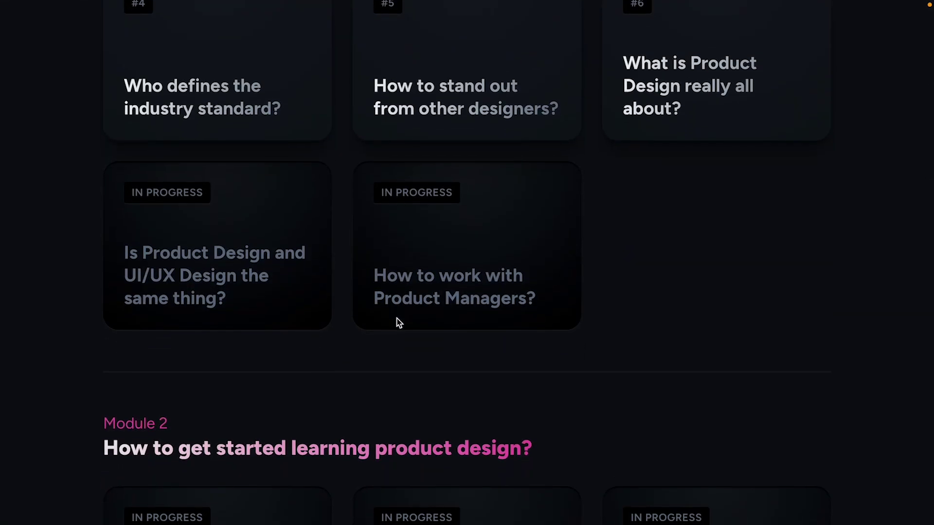
scroll(397, 320, down, 7)
scroll(397, 320, down, 6)
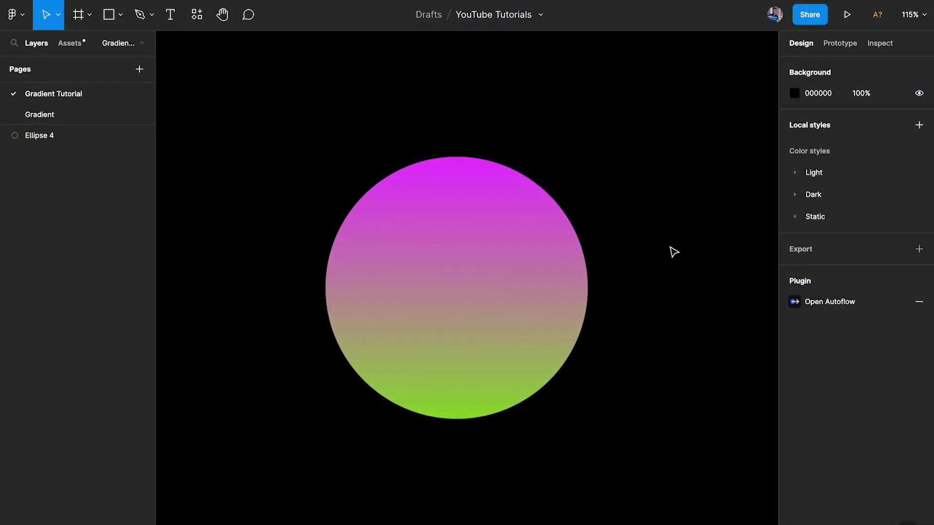
Step: Switch to Figma and examine the magenta and green colour stops of the circle's linear gradient fill
click(479, 244)
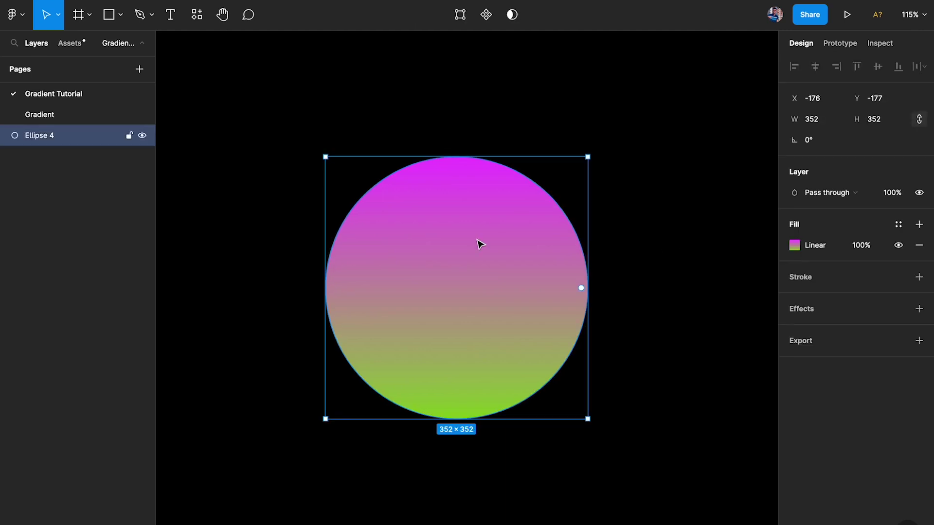
click(794, 246)
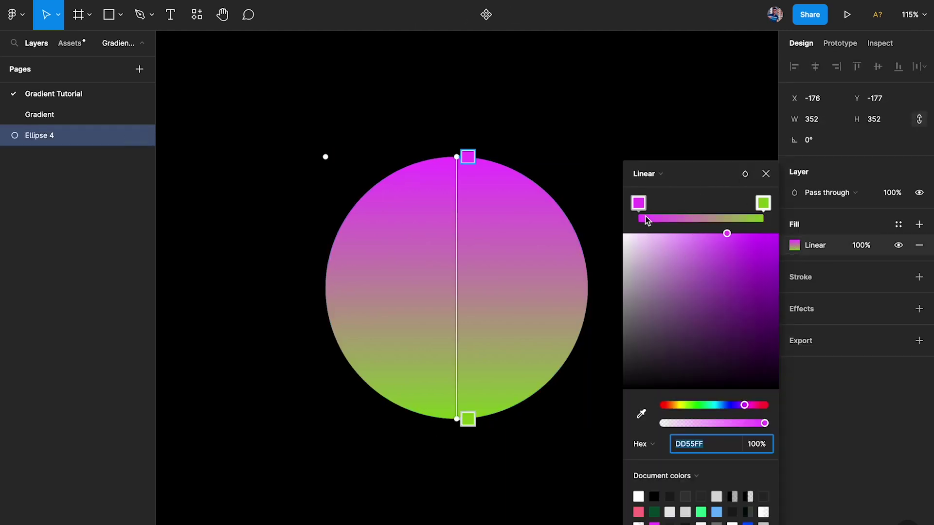
click(640, 203)
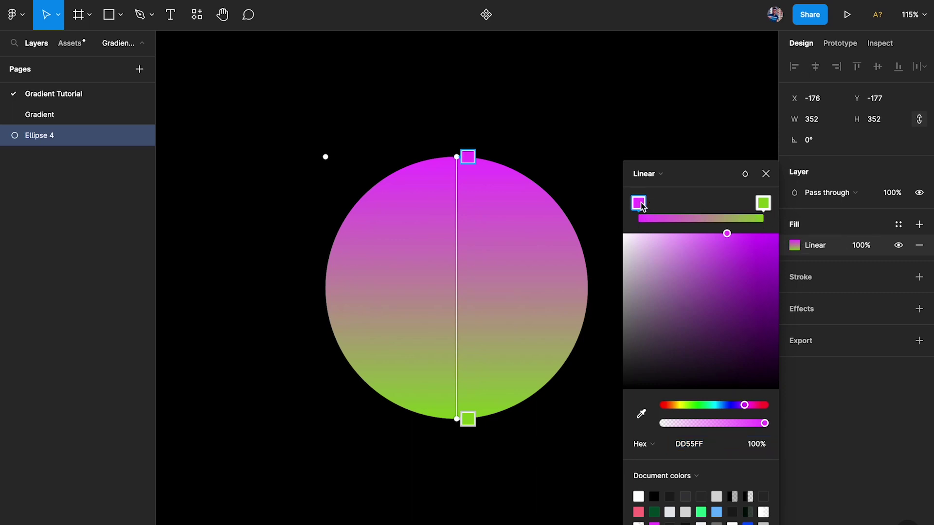
click(763, 204)
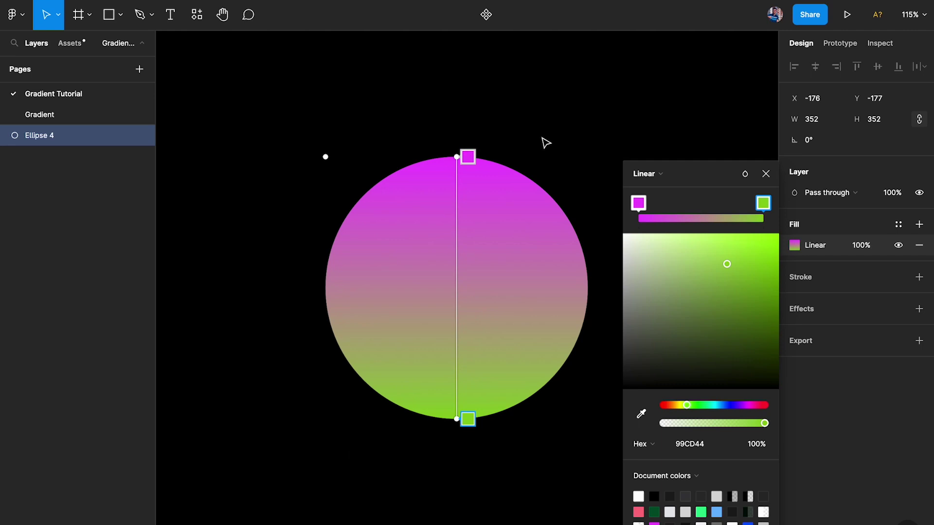
click(766, 174)
click(634, 198)
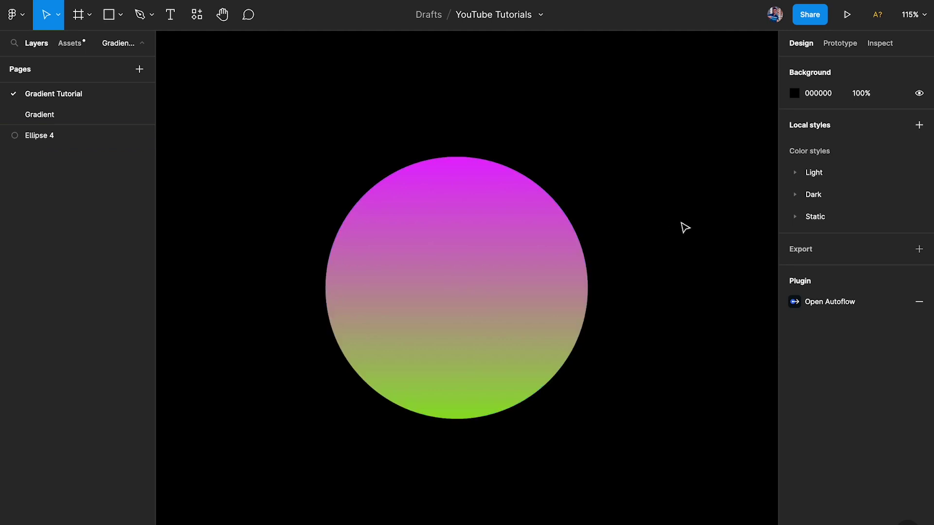
Step: Place a 100 × 100 square beside the circle, fill it with BB92A1 sampled from the gradient's middle, and inspect that colour
key(r)
click(618, 211)
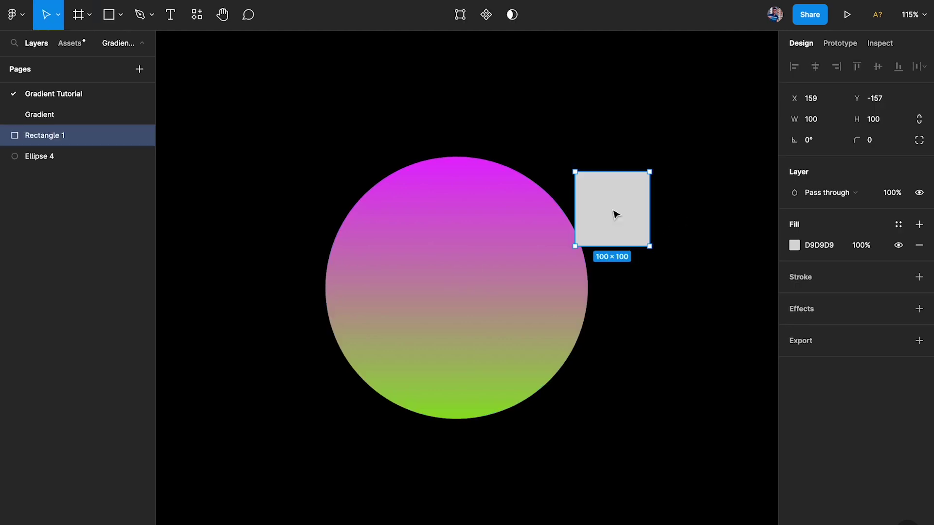
key(i)
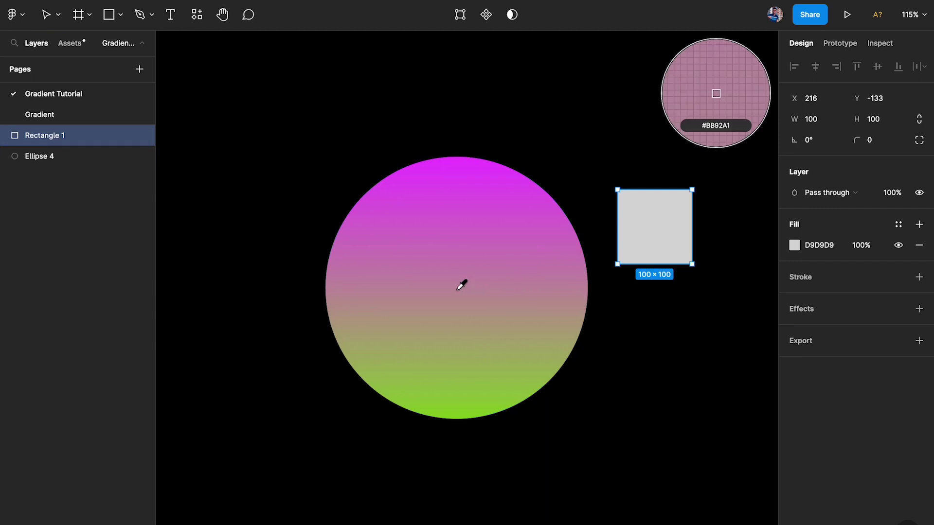
click(465, 281)
scroll(657, 275, right, 5)
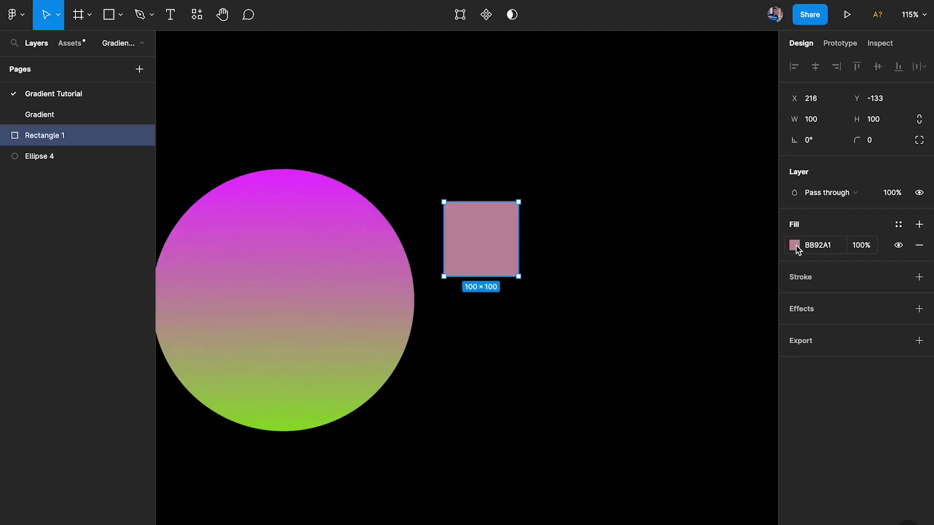
click(794, 245)
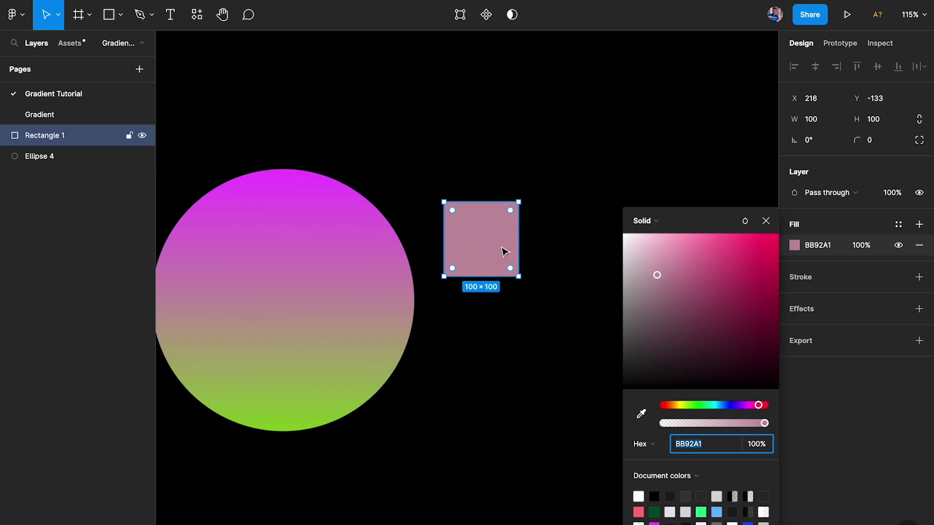
click(766, 220)
Step: Re-examine both end stops of the circle's linear gradient against the sampled middle colour
click(336, 241)
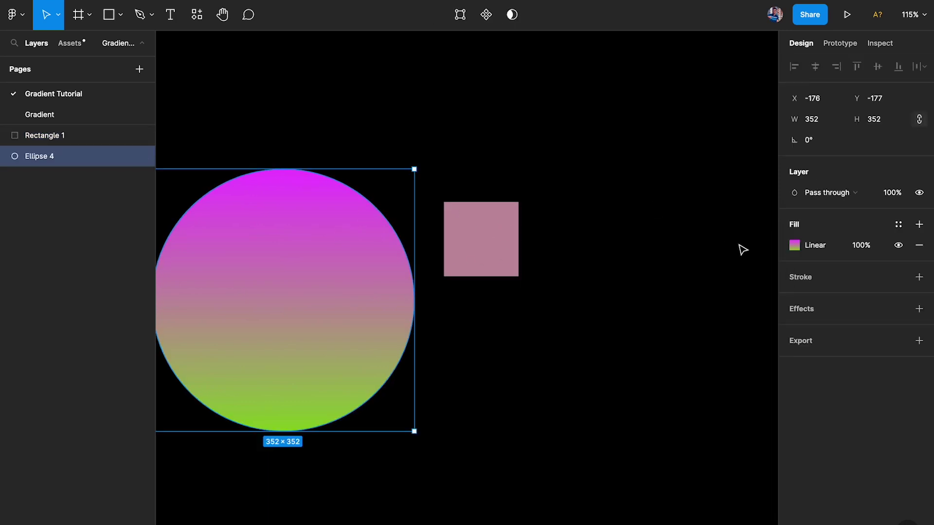
click(795, 245)
click(639, 205)
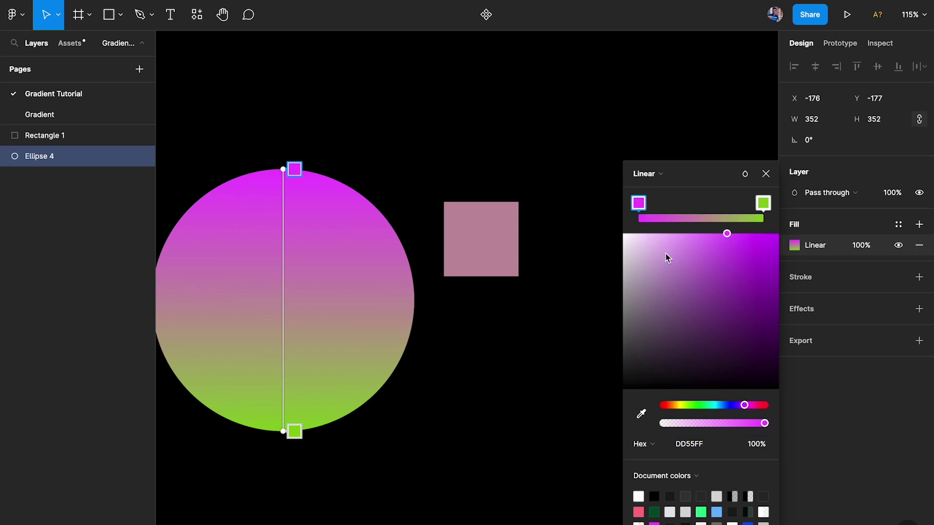
click(763, 203)
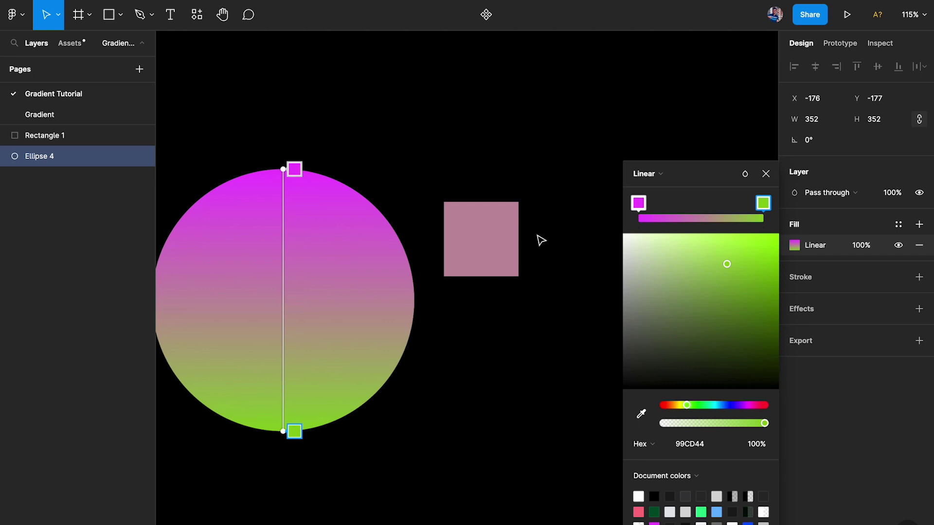
click(765, 174)
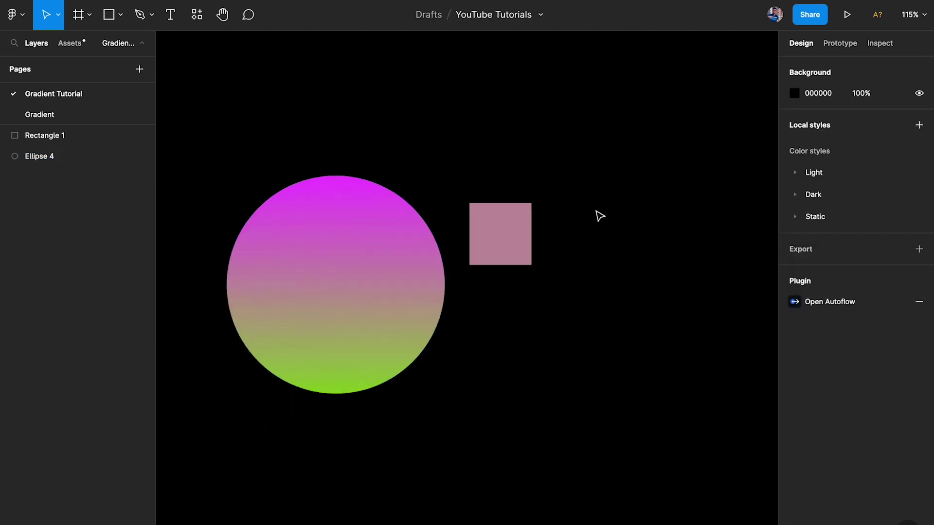
Step: Delete the sampled colour square and duplicate the gradient circle to its right with a 50 px gap
click(517, 240)
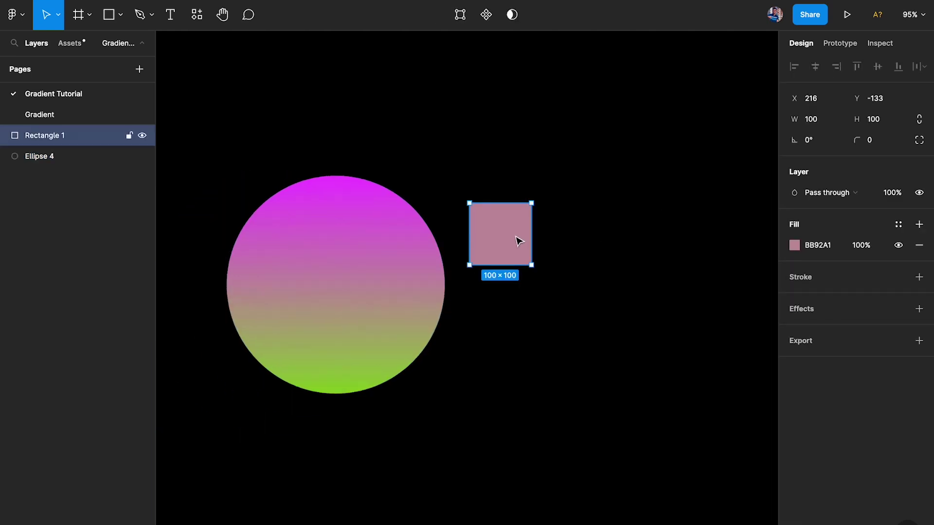
key(Delete)
alt+drag(344, 260, 590, 258)
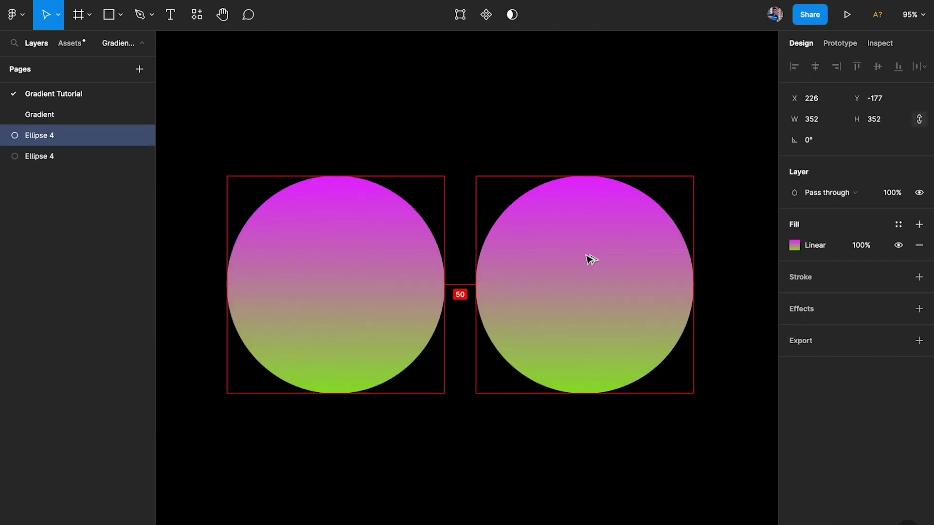
scroll(590, 258, right, 4)
scroll(496, 264, up, 3)
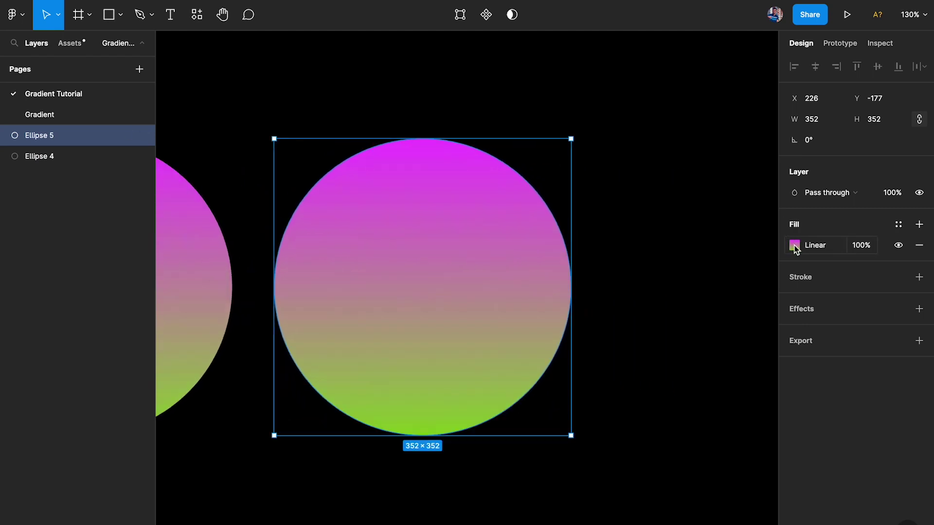
Step: Add a third colour stop at the midpoint of the duplicate circle's linear gradient, undoing a trial shift toward magenta
click(794, 246)
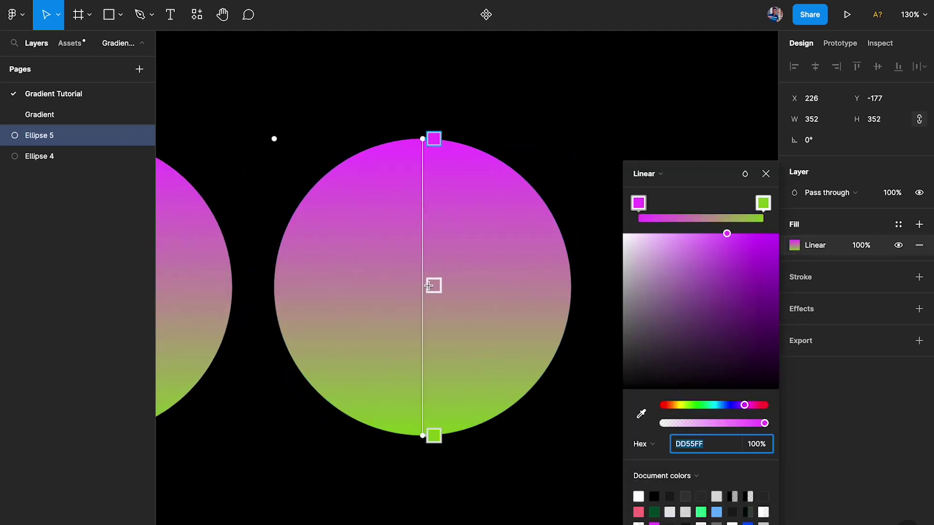
click(429, 286)
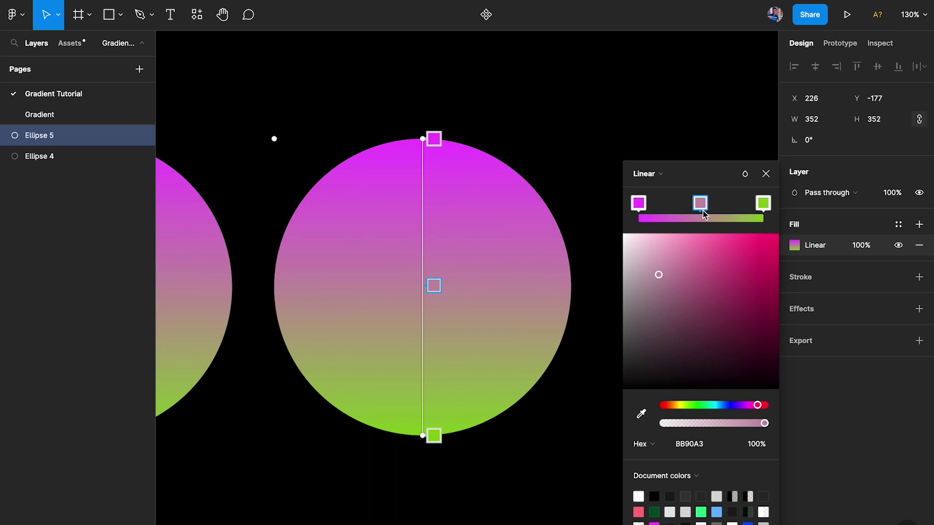
drag(703, 213, 690, 210)
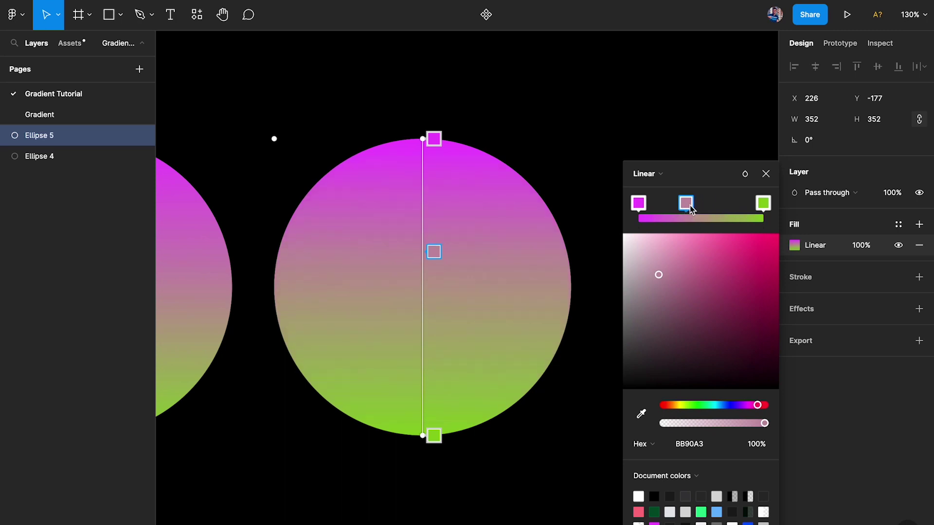
key(ctrl+z)
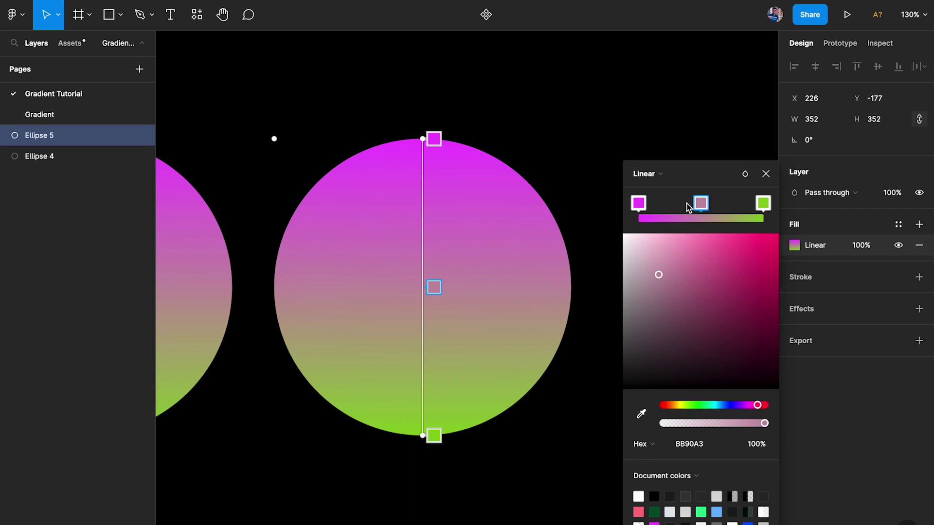
Step: Recolour the middle gradient stop of the duplicate circle to the more saturated pink BF487B
click(639, 203)
click(705, 205)
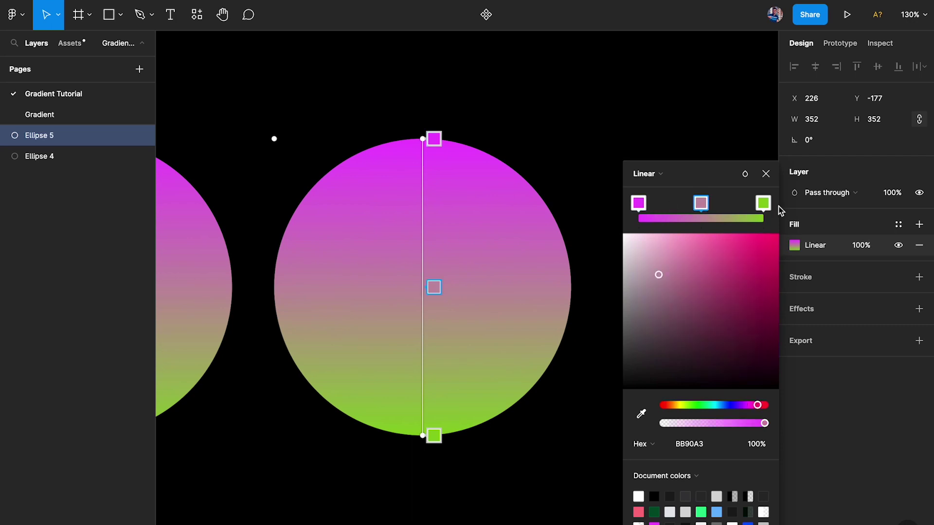
click(763, 203)
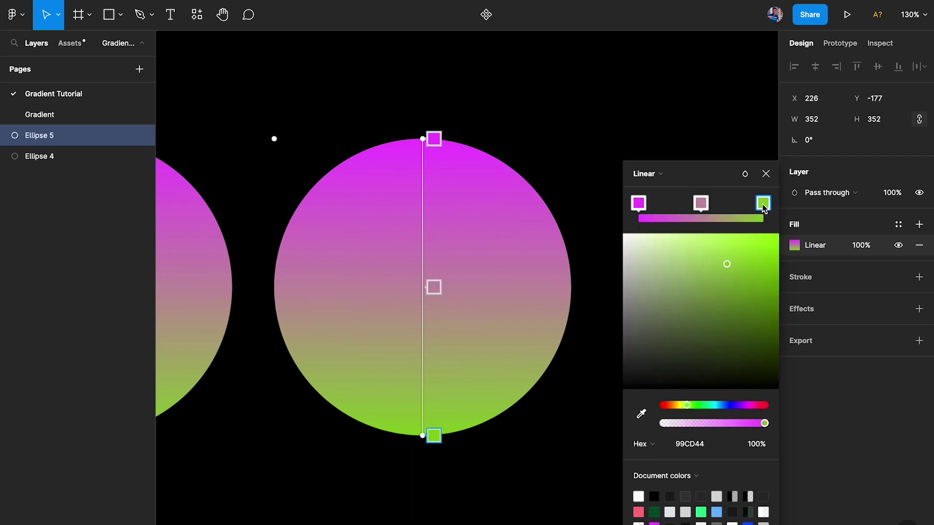
click(701, 204)
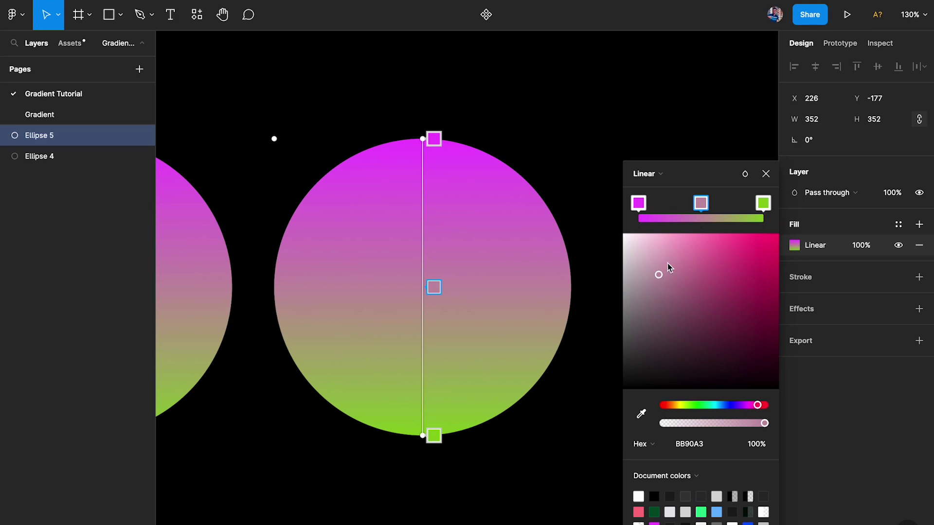
drag(658, 274, 721, 277)
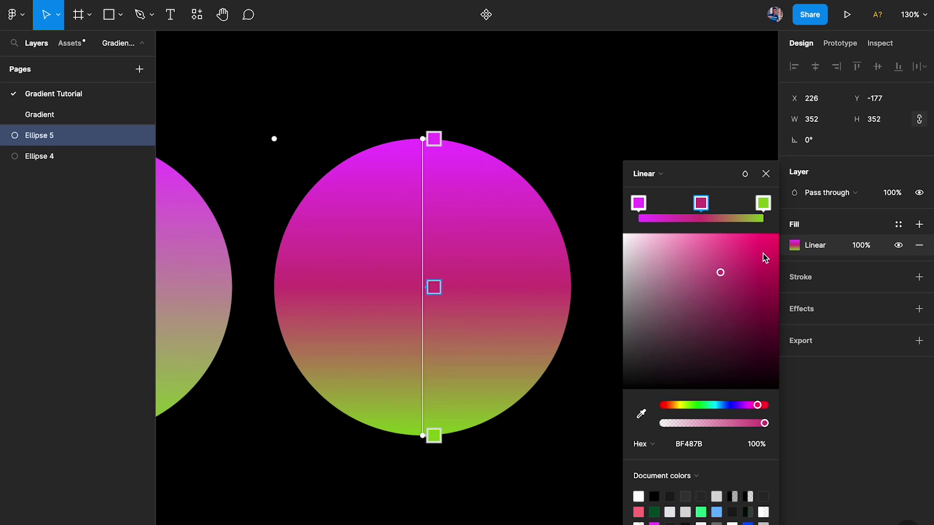
click(765, 174)
click(703, 194)
Step: Compare the original two-stop gradient circle with the three-stop duplicate side by side
key(shift+1)
scroll(703, 194, down, 3)
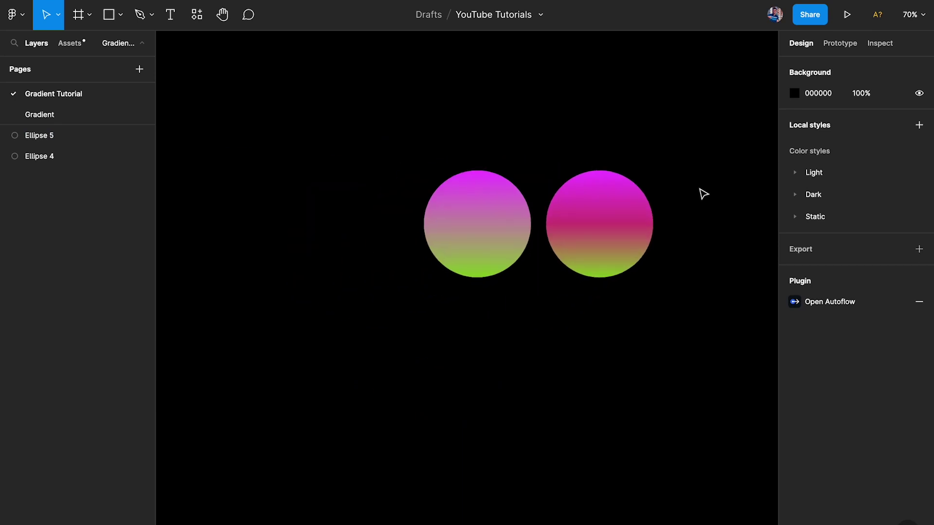
scroll(703, 194, up, 2)
click(594, 213)
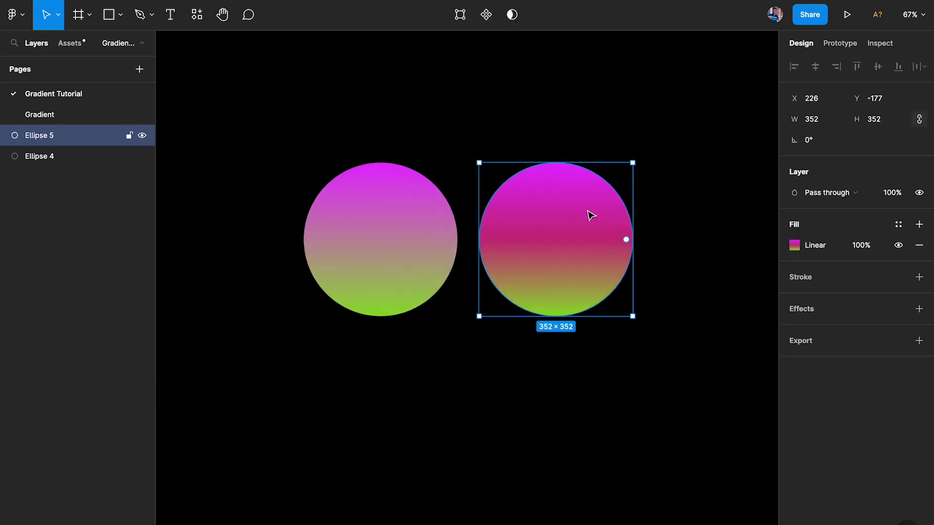
click(398, 236)
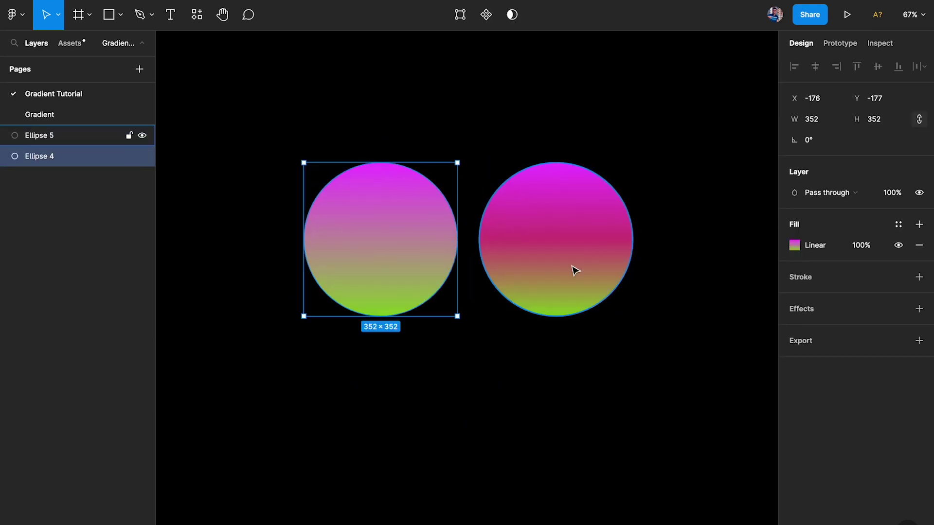
Step: Examine the start, middle and end colour stops of the three-stop circle's linear gradient one after another
click(576, 270)
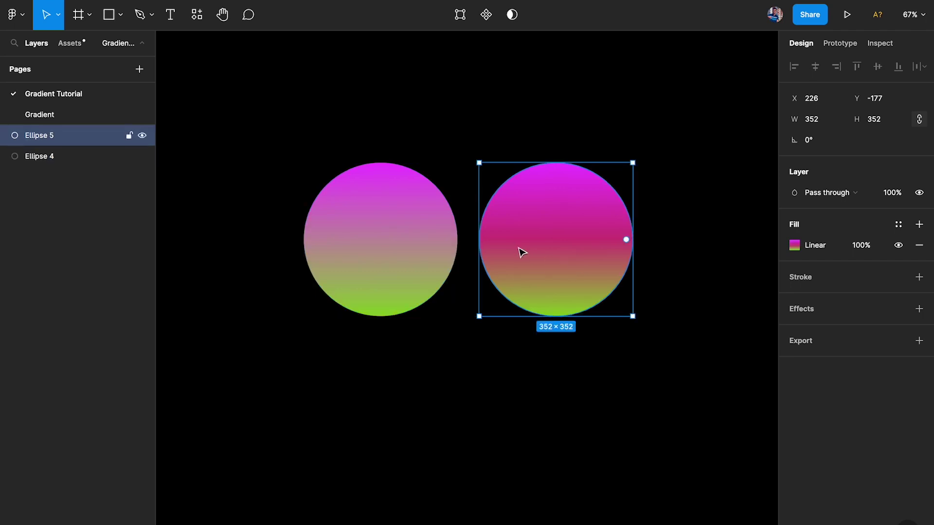
click(658, 235)
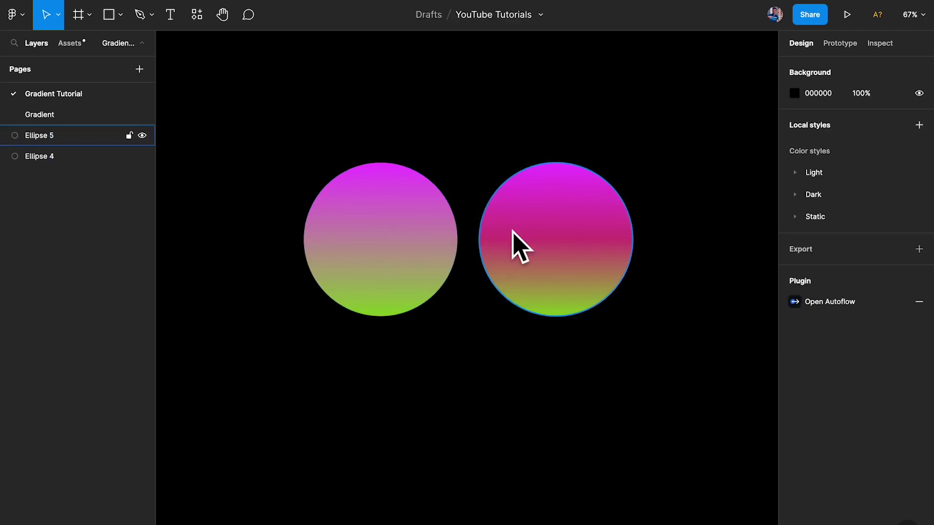
scroll(553, 247, right, 3)
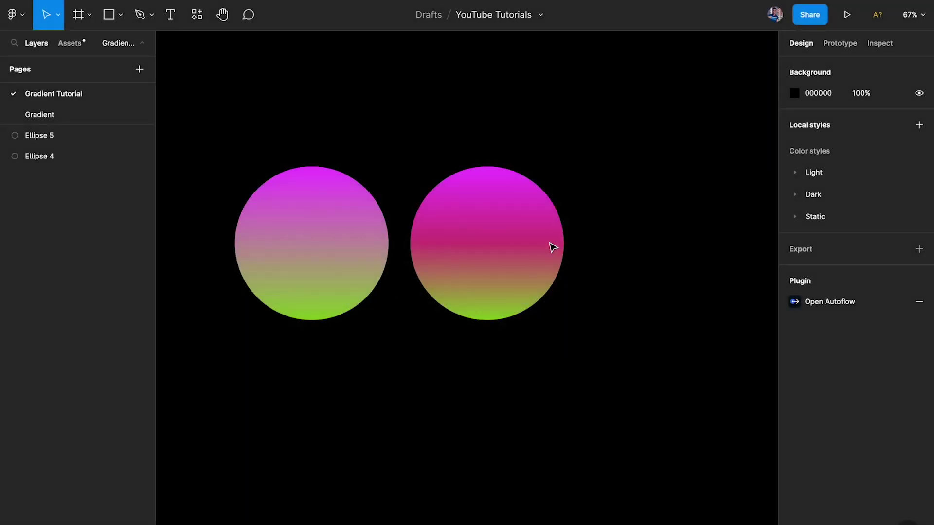
click(553, 247)
click(794, 245)
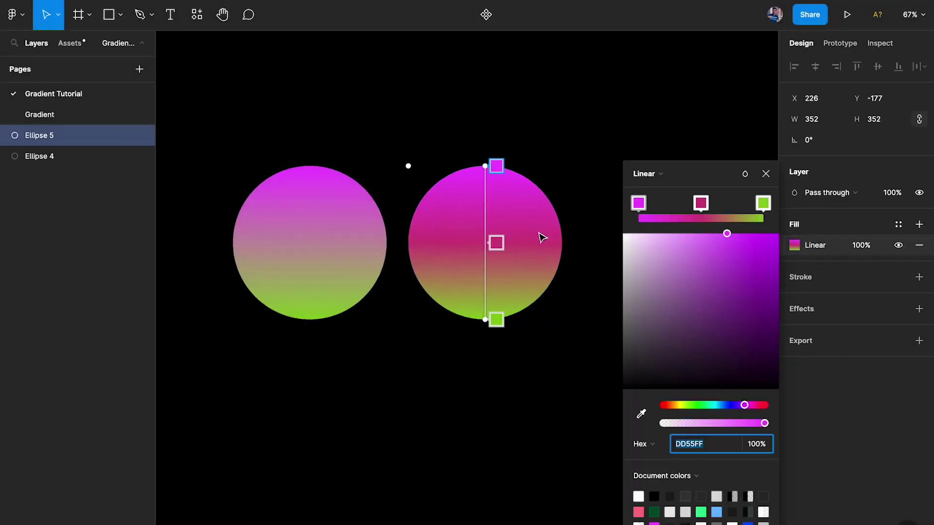
scroll(540, 238, right, 4)
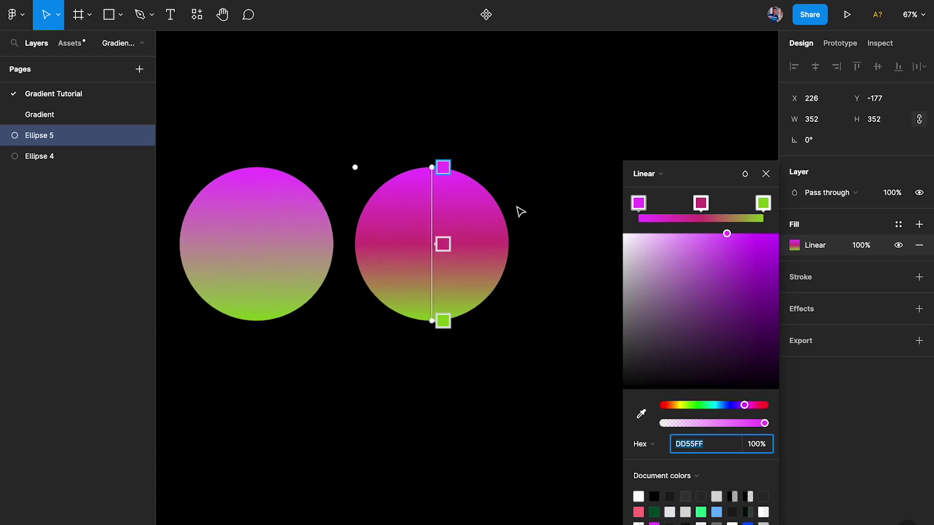
click(640, 204)
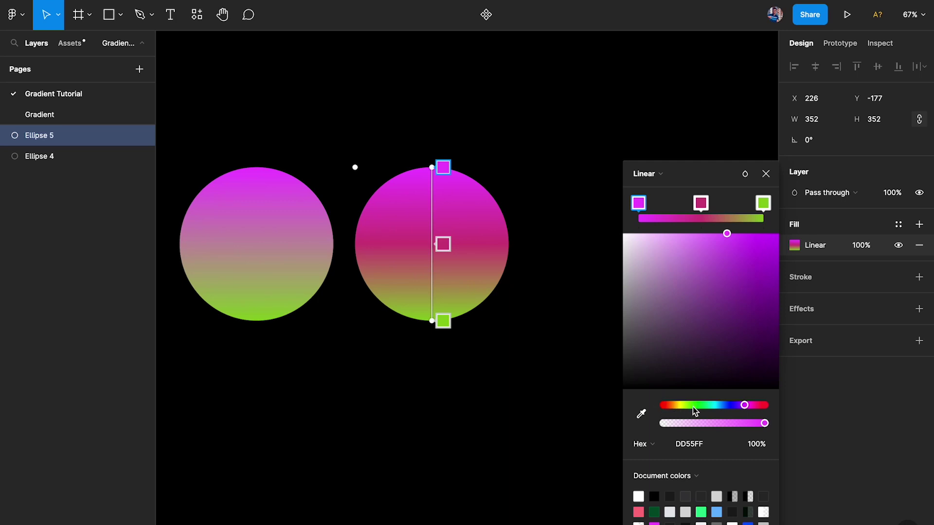
click(702, 204)
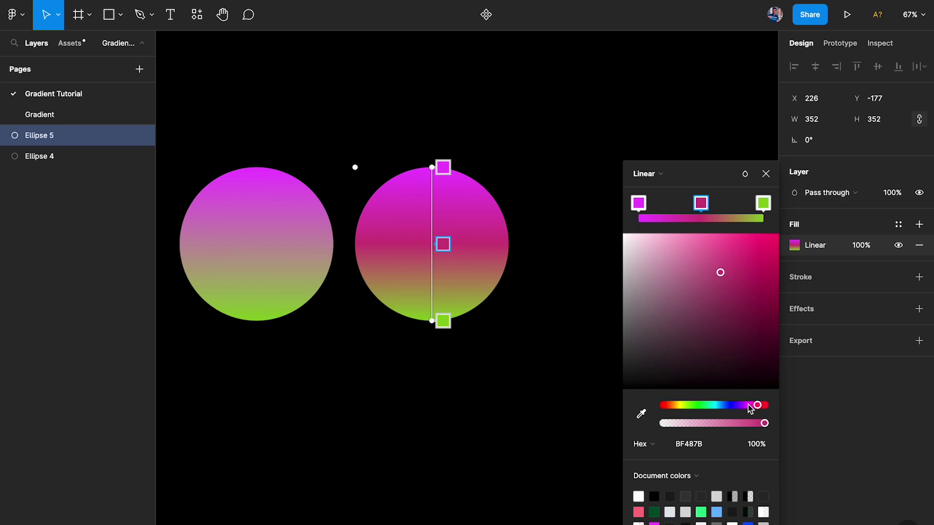
click(764, 203)
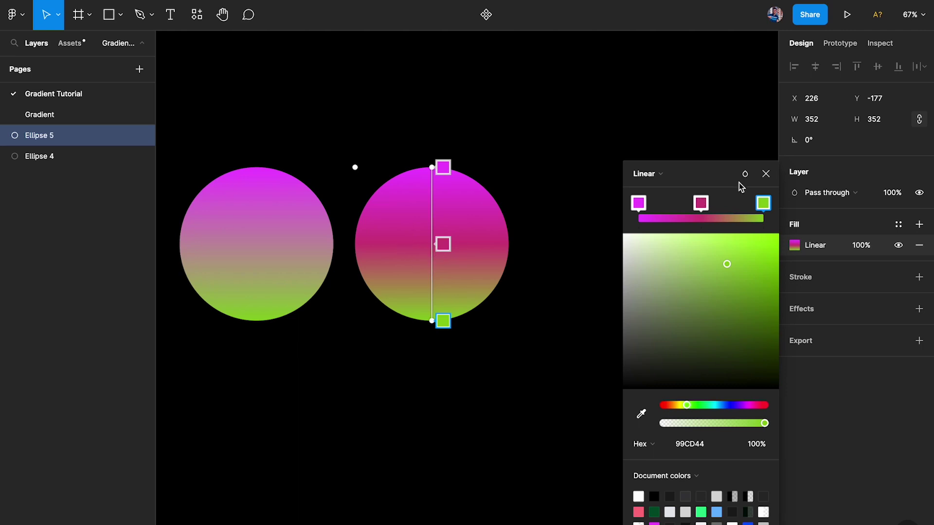
click(443, 245)
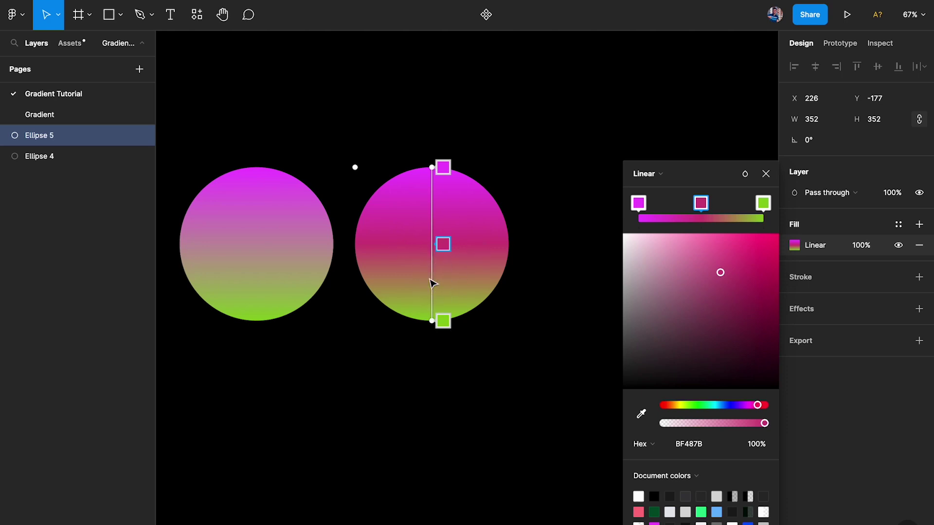
click(765, 174)
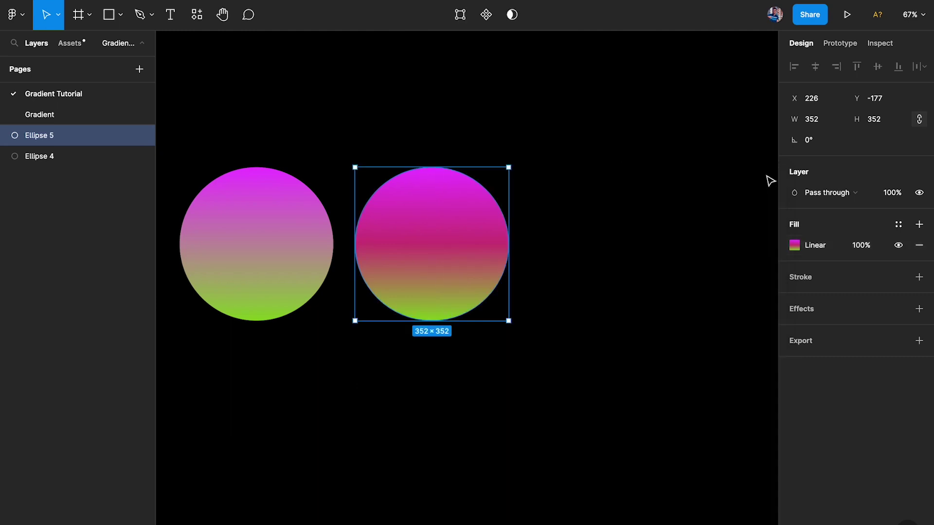
Step: Draw a tall rectangle about 988 × 1580 on the empty canvas to the right of the two circles
click(638, 211)
scroll(638, 211, down, 5)
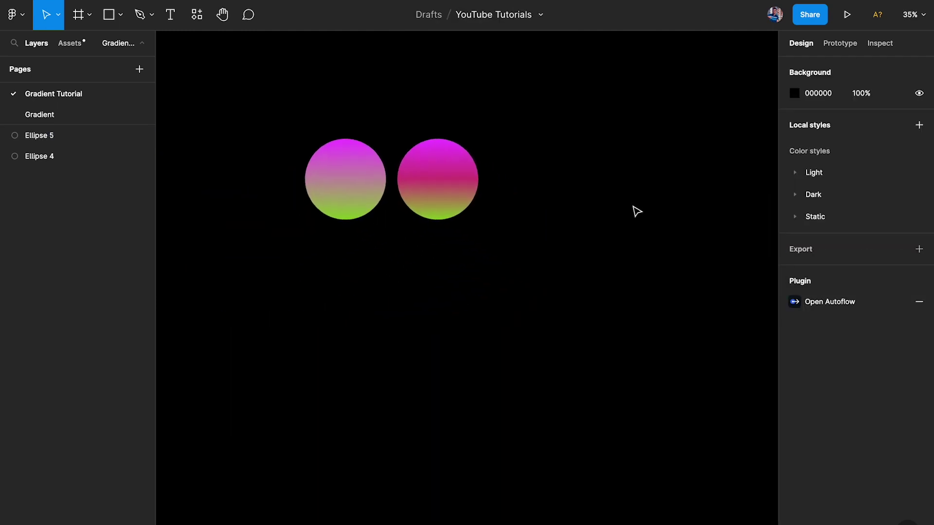
key(r)
key(f)
key(r)
drag(501, 122, 728, 483)
click(407, 308)
Step: Copy the three-stop circle's properties and paste them onto the tall rectangle to give it the same gradient
click(438, 179)
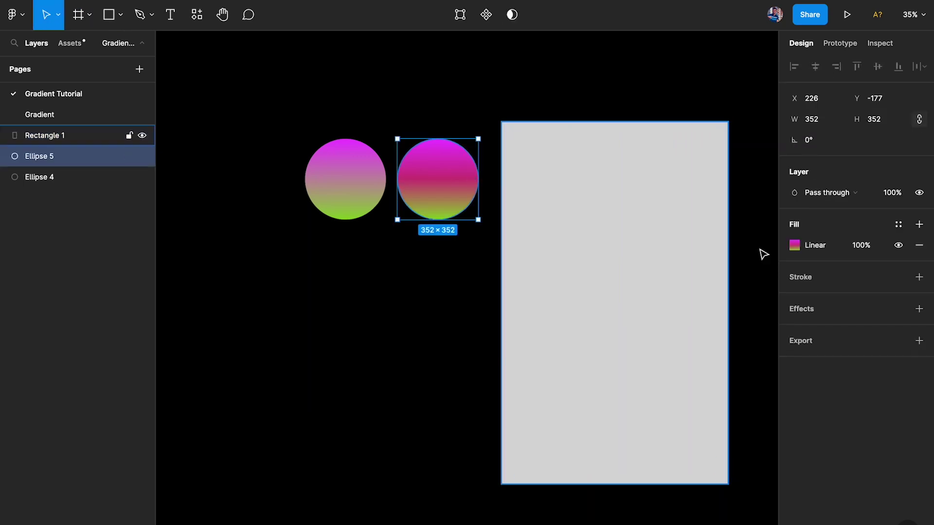
key(ctrl+alt+c)
click(538, 231)
key(ctrl+alt+v)
click(431, 310)
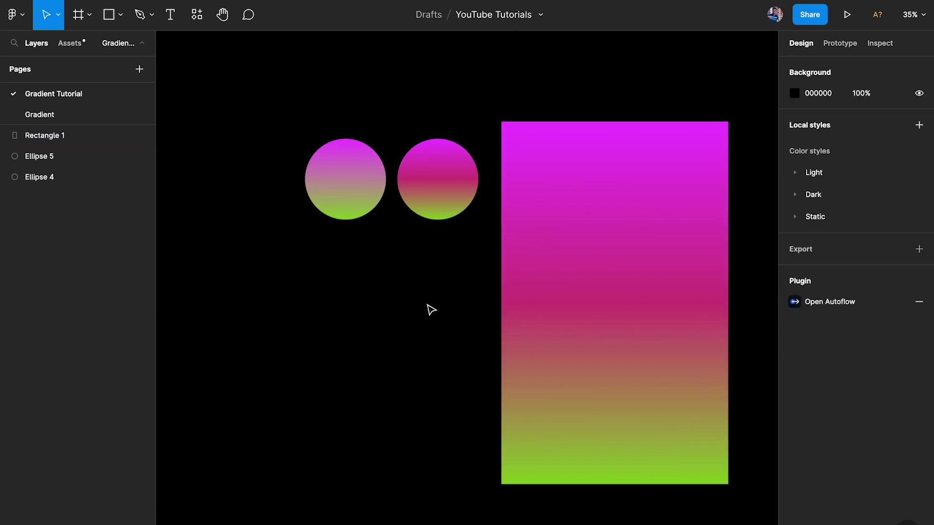
Step: Compare how the same three-stop gradient blends on the small circle and on the tall rectangle
key(shift+1)
scroll(431, 310, up, 2)
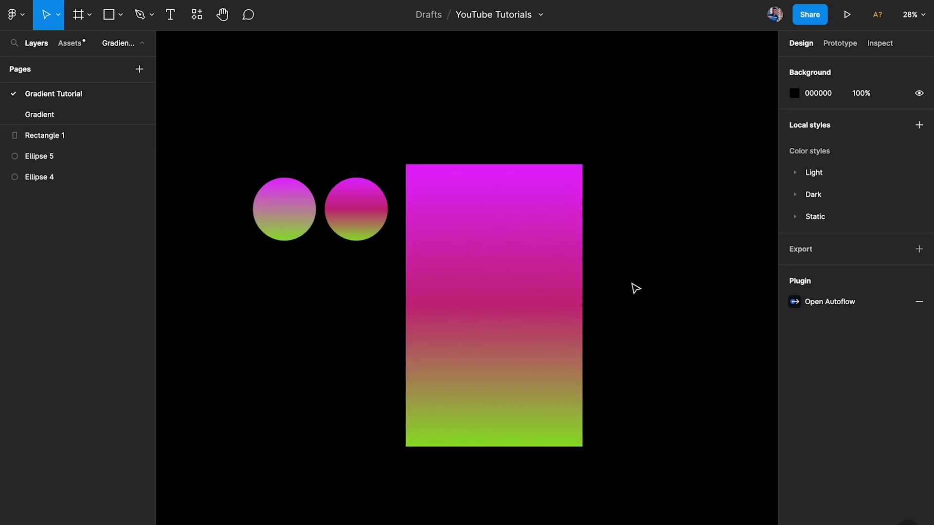
click(371, 219)
click(462, 219)
click(362, 214)
click(492, 233)
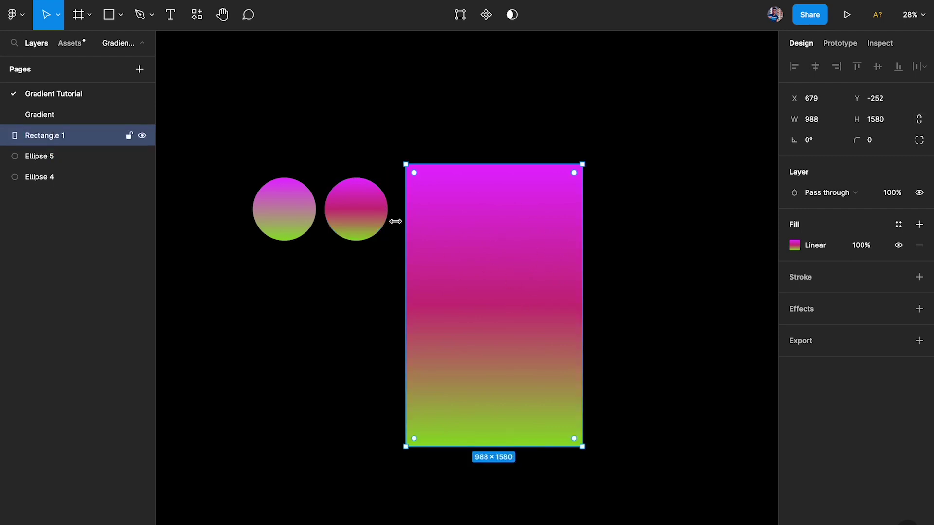
click(374, 216)
click(540, 299)
click(361, 213)
click(483, 217)
click(382, 213)
click(492, 219)
Step: Inspect the gradient stop spacing on the tall rectangle and then on the three-stop circle
click(795, 246)
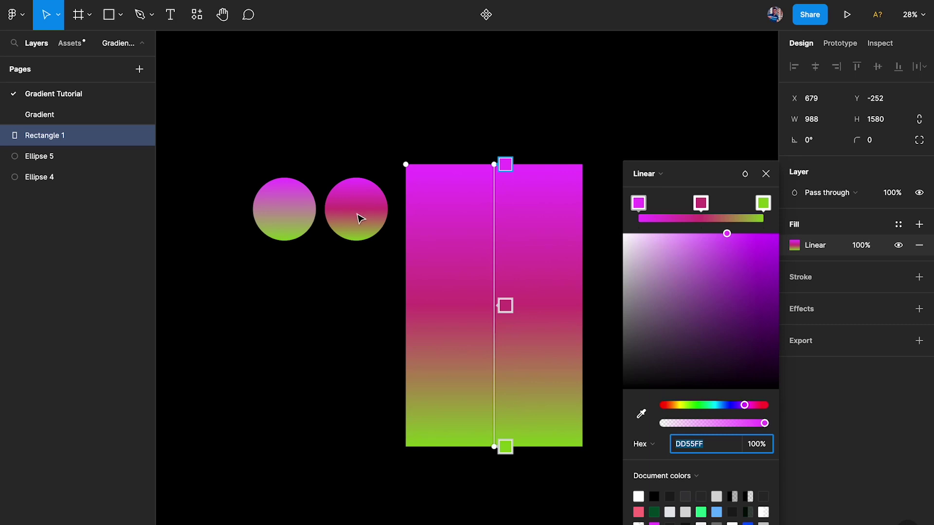
key(Escape)
click(368, 223)
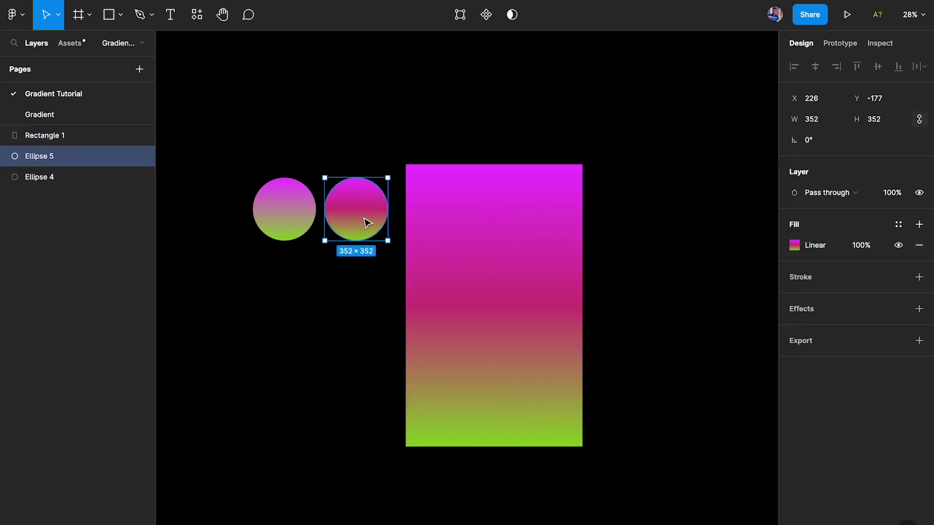
click(794, 245)
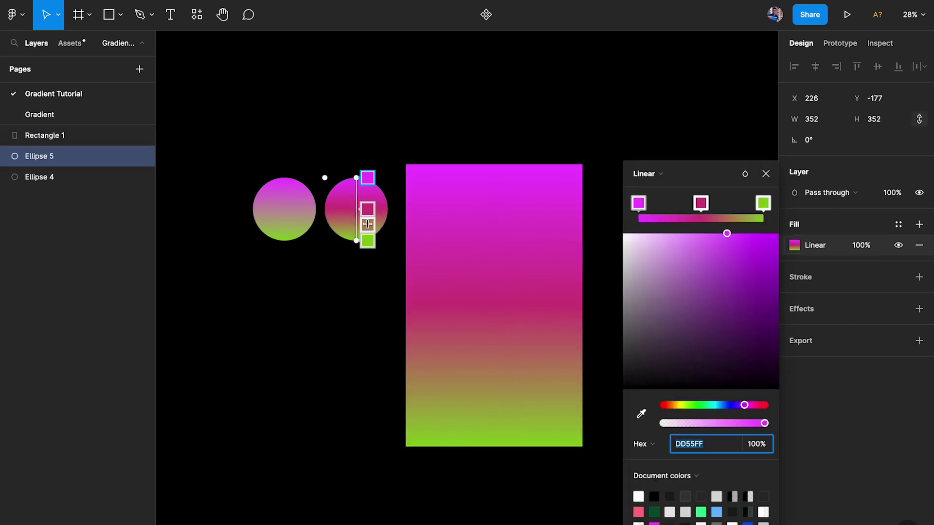
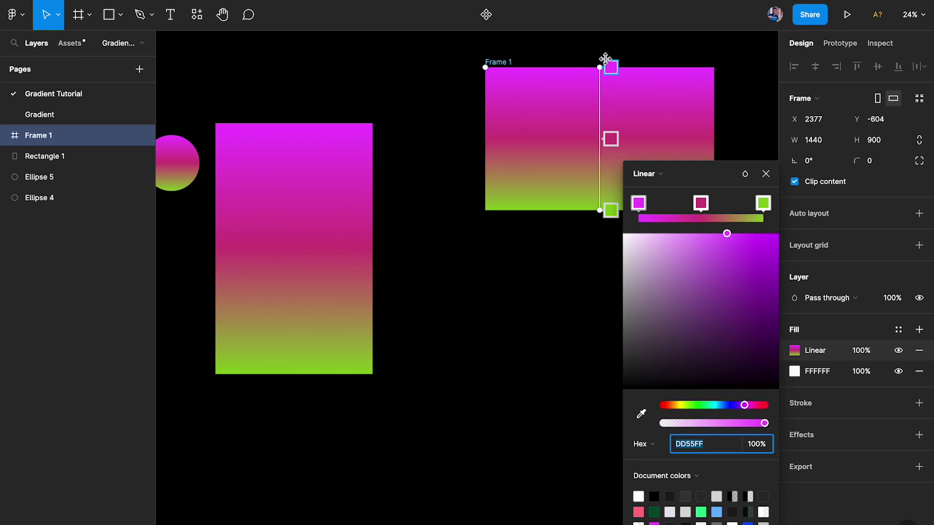
Step: Turn the frame's linear gradient horizontal, running from magenta at its left edge to green at its right edge
drag(609, 69, 486, 134)
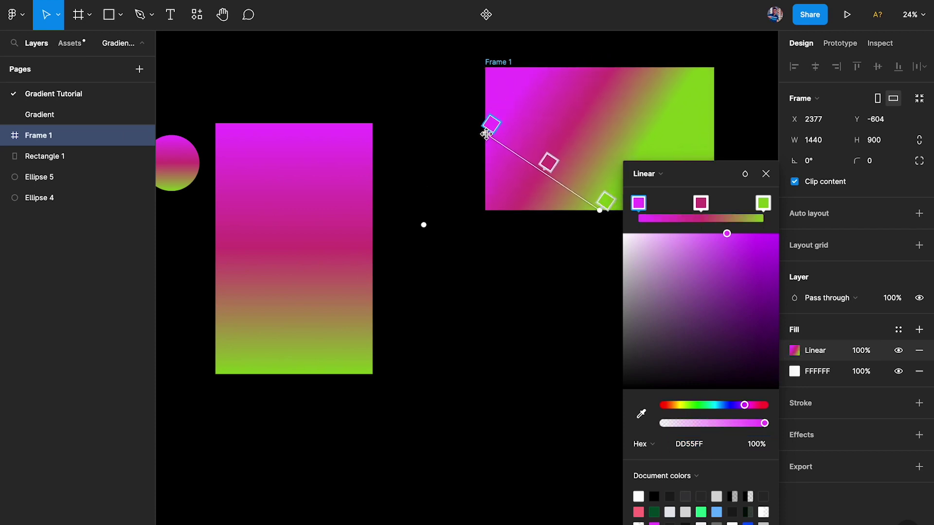
scroll(587, 210, right, 3)
drag(558, 218, 673, 141)
click(719, 134)
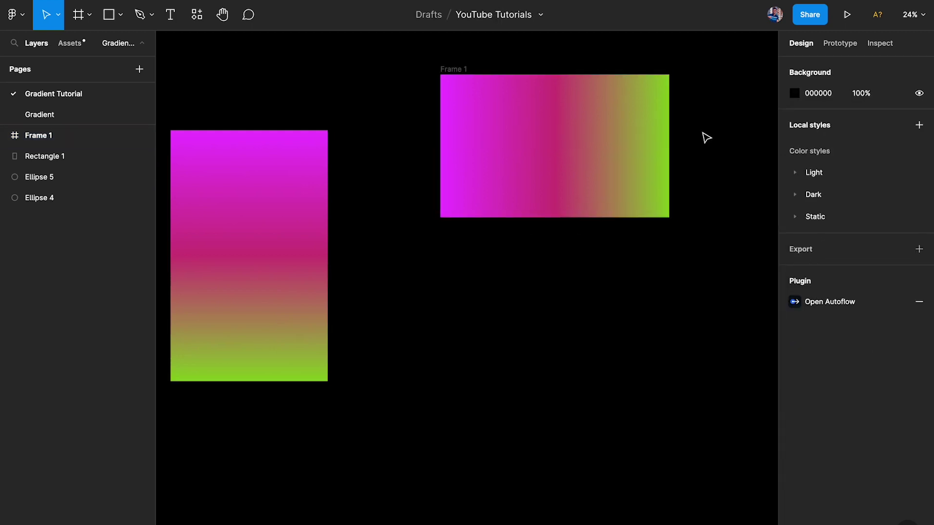
Step: Duplicate the three-stop circle into the upper-left area of Frame 1 and rotate the copy 90°
scroll(702, 138, left, 5)
scroll(690, 138, down, 2)
scroll(691, 137, right, 4)
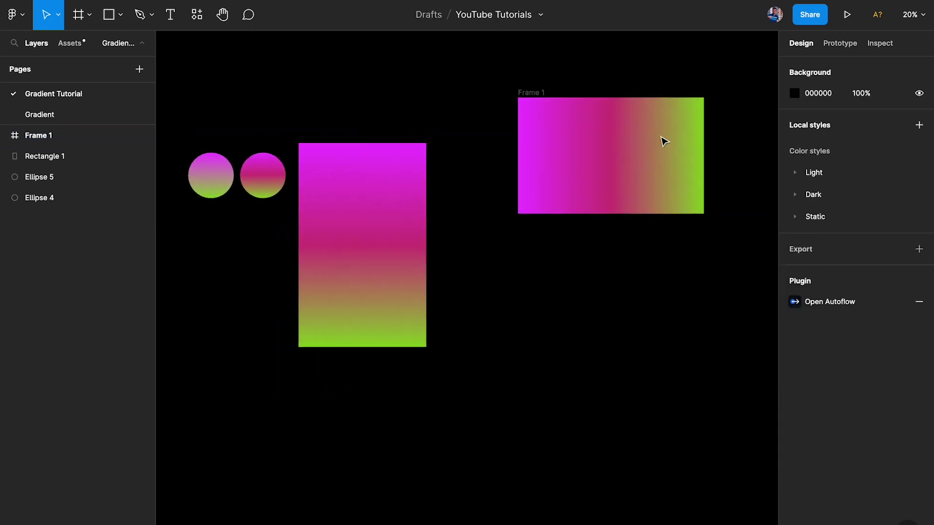
click(270, 173)
alt+drag(267, 179, 560, 138)
drag(588, 109, 530, 107)
click(506, 135)
Step: Shrink the circle inside Frame 1 to 202 × 202
scroll(506, 135, up, 2)
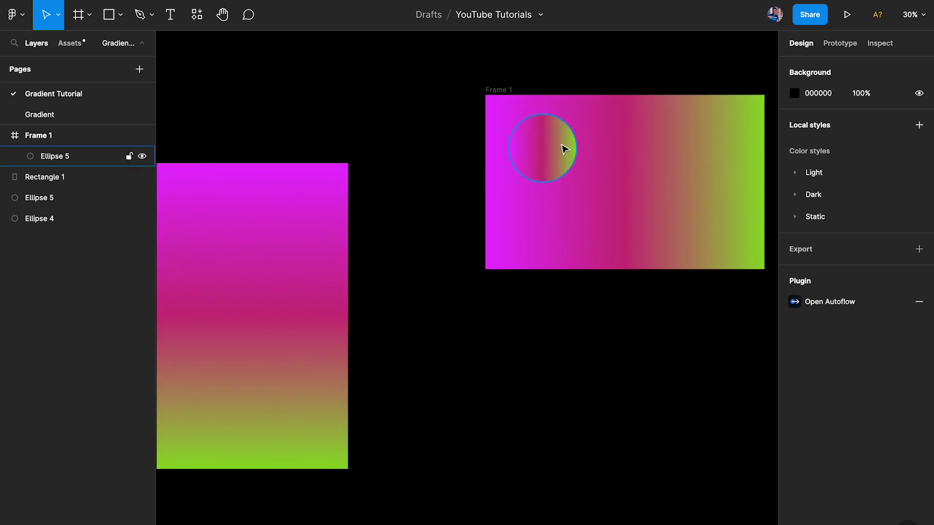
scroll(546, 122, right, 3)
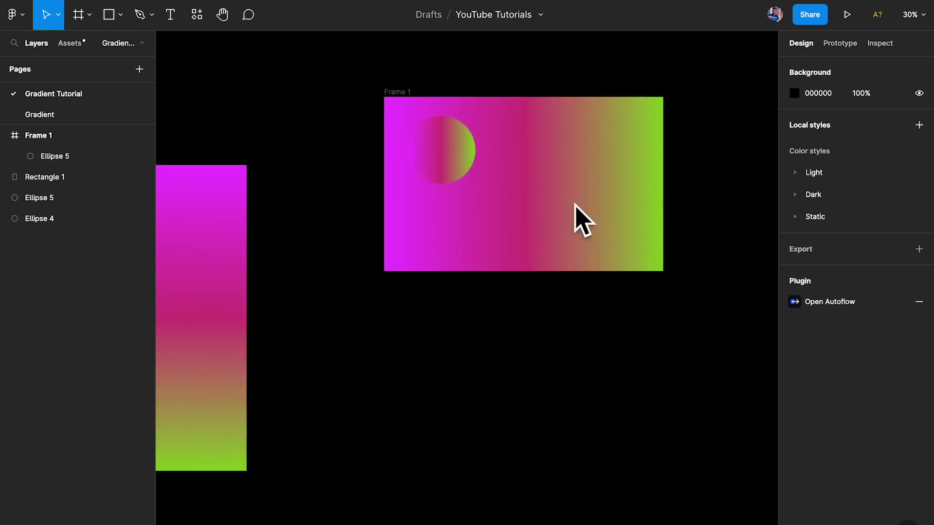
click(460, 151)
drag(475, 183, 446, 154)
click(394, 138)
Step: Examine the small circle's gradient stops inside Frame 1, both at overview size and close up
click(436, 136)
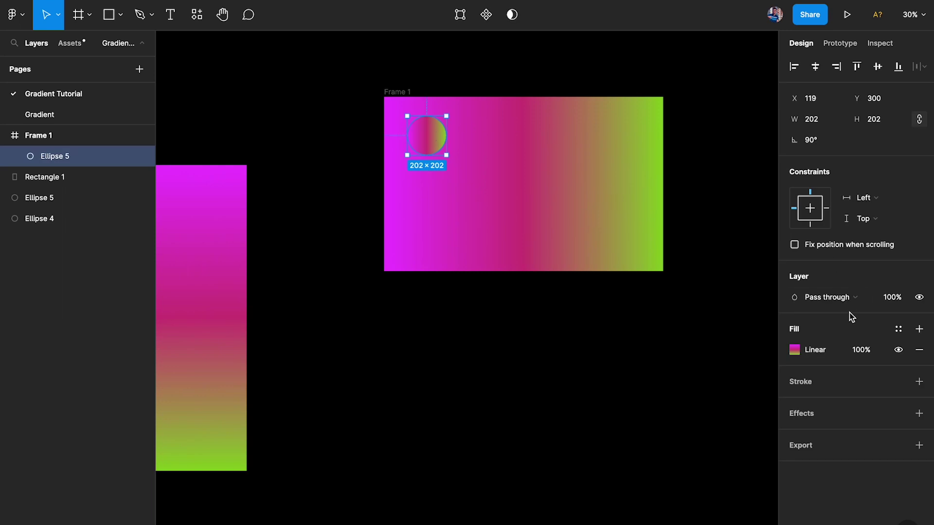
click(794, 350)
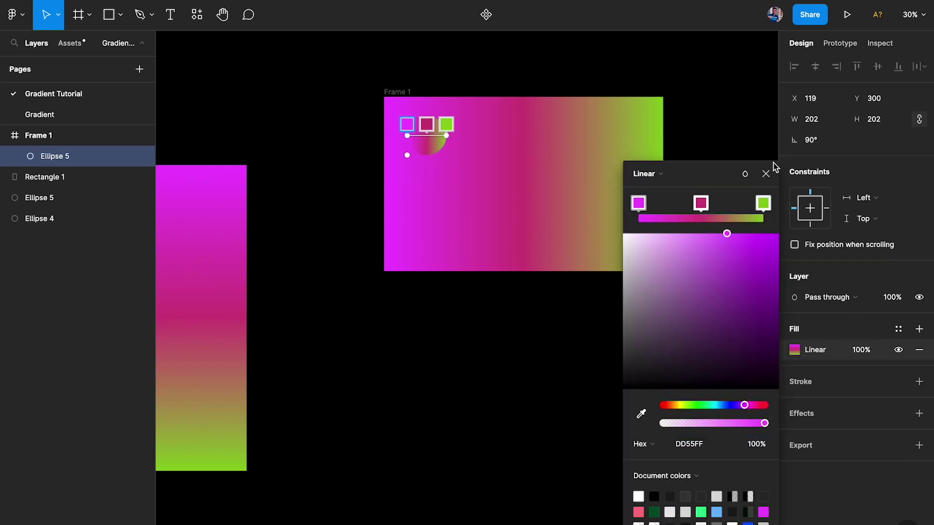
click(765, 174)
click(744, 170)
scroll(444, 129, up, 10)
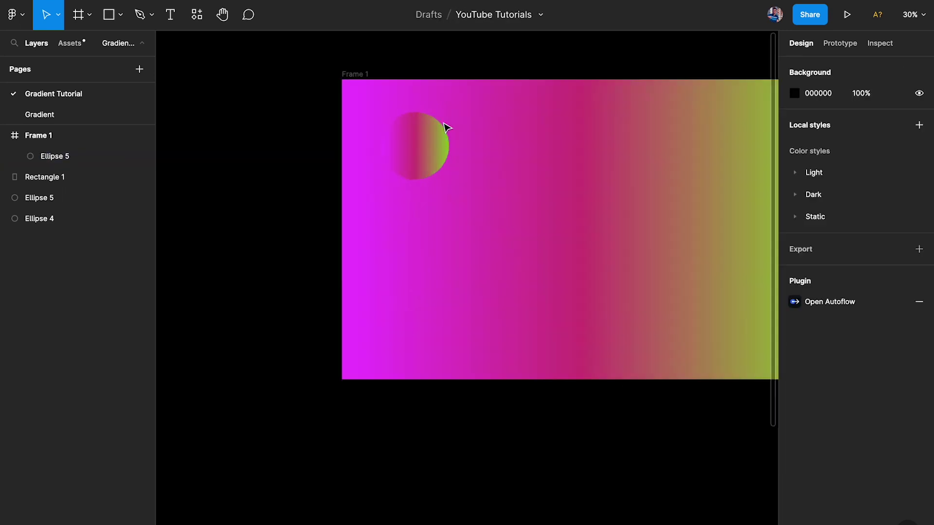
click(488, 212)
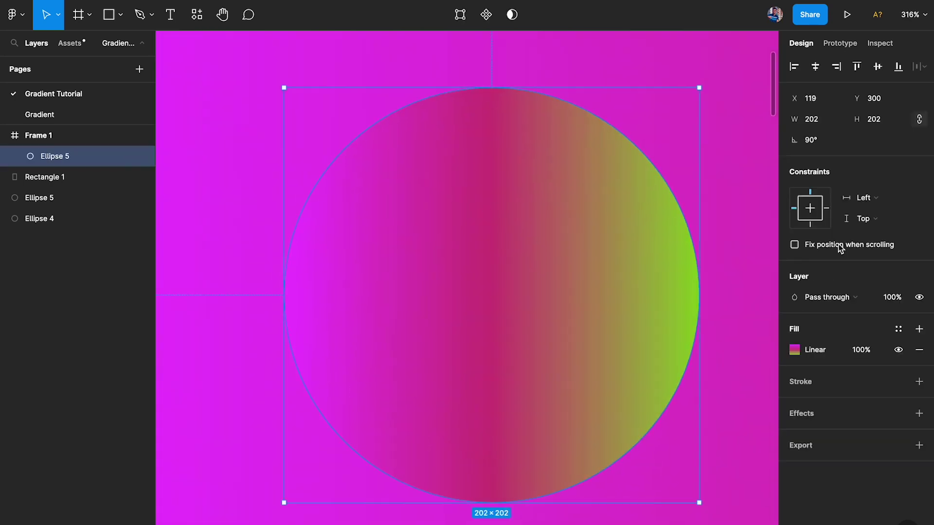
click(794, 350)
scroll(540, 314, right, 5)
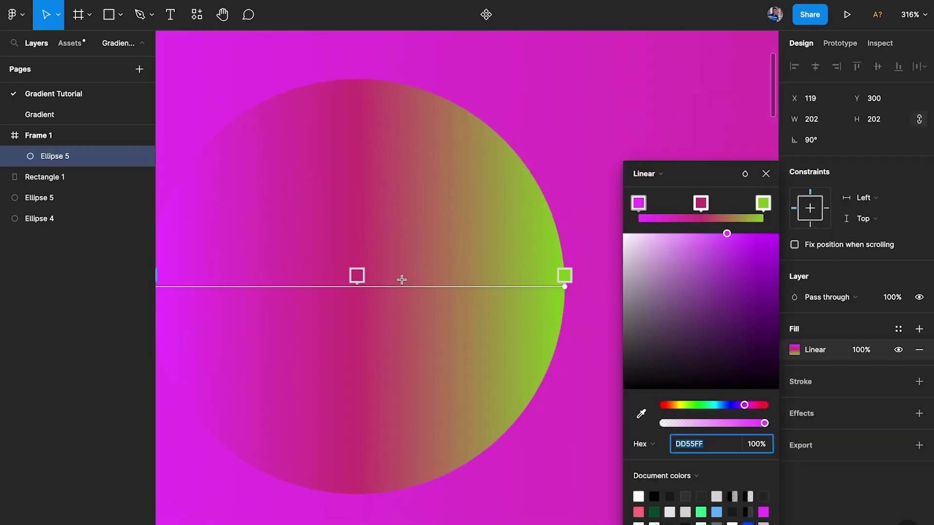
click(766, 175)
key(Escape)
Step: View Frame 1 and its small circle enlarged with the interface hidden, then show the interface again
scroll(638, 150, down, 6)
scroll(640, 149, down, 3)
click(277, 92)
scroll(276, 91, up, 3)
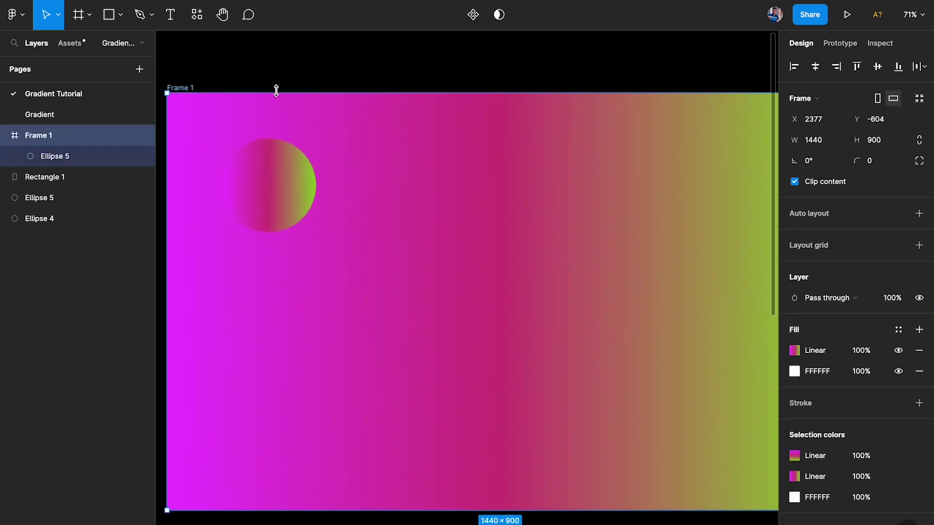
key(ctrl+backslash)
scroll(277, 94, up, 2)
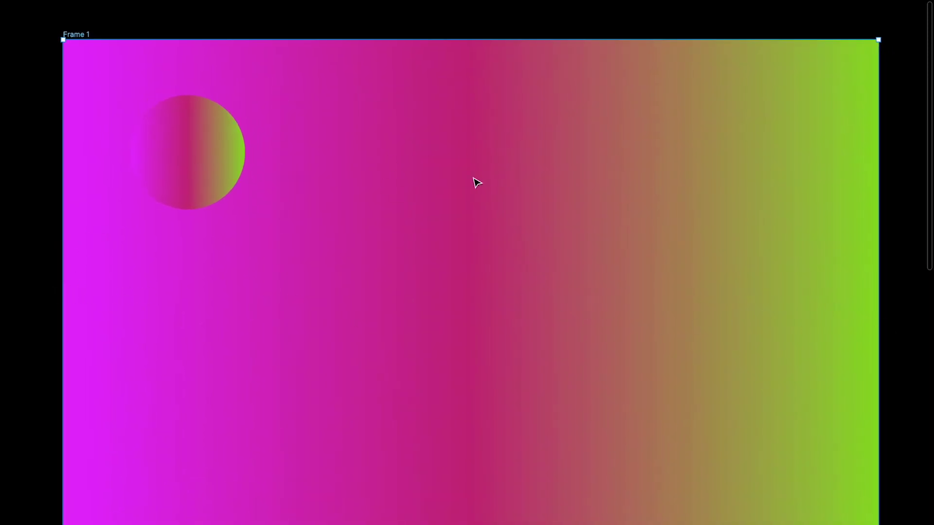
key(ctrl+backslash)
key(ctrl+backslash)
key(ctrl+backslash)
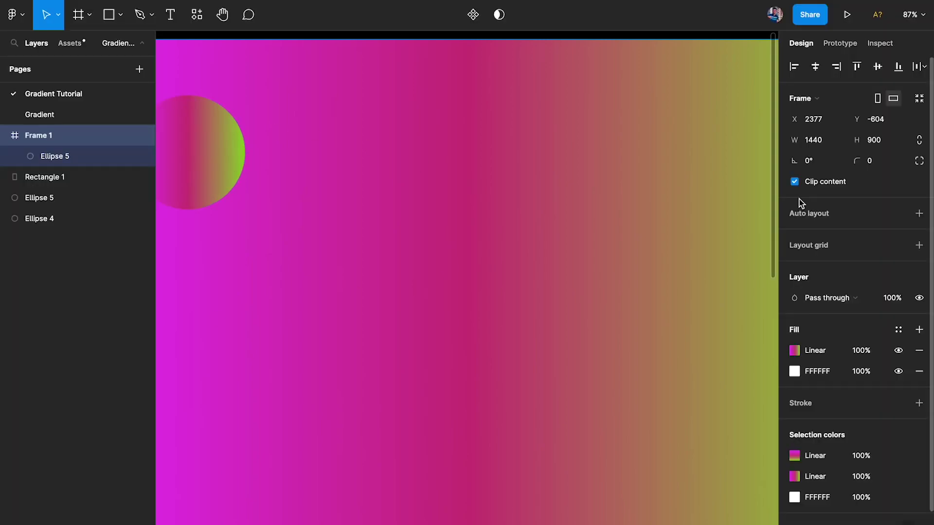
Step: Check the gradient stops of Frame 1's small circle again, then return to an overview of the artwork
click(243, 162)
click(794, 350)
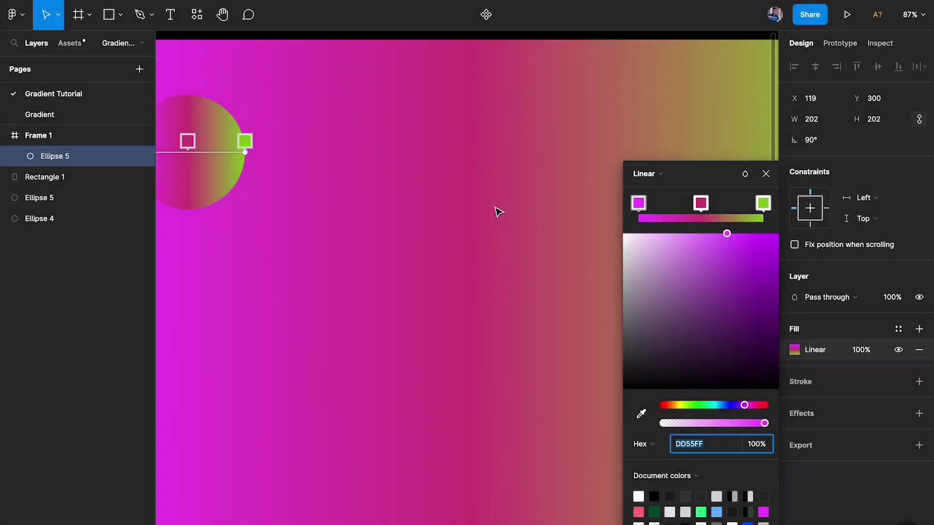
key(Escape)
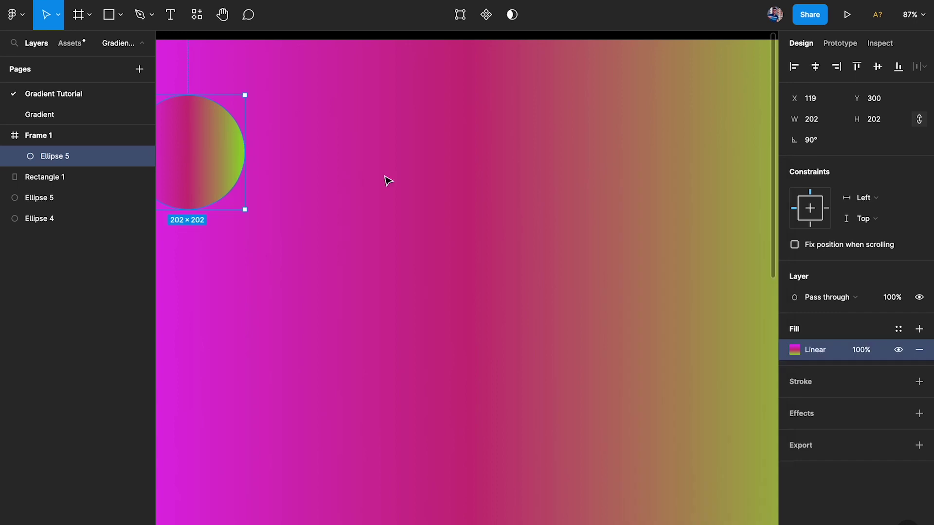
key(shift+1)
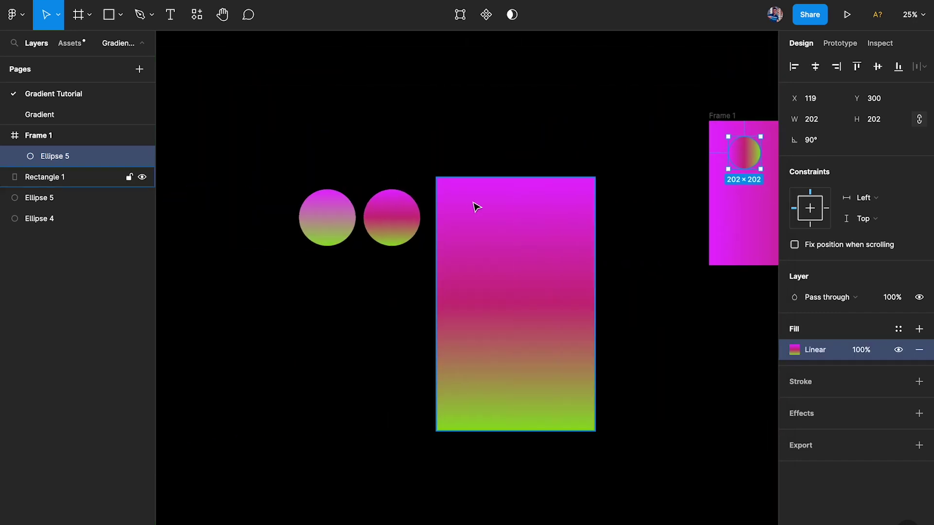
Step: Move the gradient rectangle down out of the way, then duplicate the magenta-red-green circle beside the original
drag(475, 206, 618, 414)
scroll(396, 229, up, 3)
click(398, 230)
drag(398, 230, 525, 229)
Step: Remove the middle stop from the duplicated circle's linear gradient
scroll(525, 230, up, 5)
click(795, 245)
click(700, 203)
key(Delete)
scroll(569, 304, up, 2)
scroll(569, 304, up, 2)
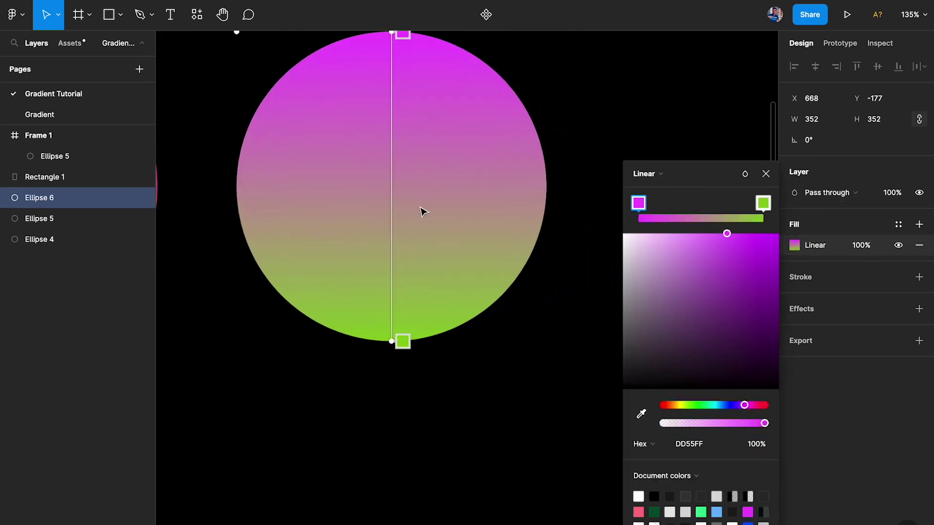
Step: Copy the magenta hex DD55FF from the duplicate's top gradient stop to its green bottom stop
scroll(435, 198, down, 4)
scroll(436, 198, left, 5)
scroll(402, 200, up, 2)
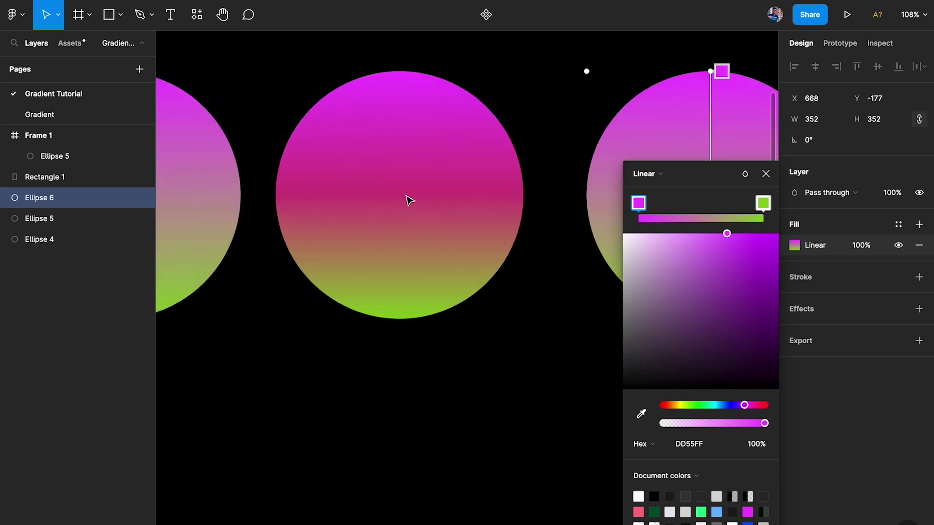
scroll(457, 186, right, 4)
scroll(518, 180, up, 2)
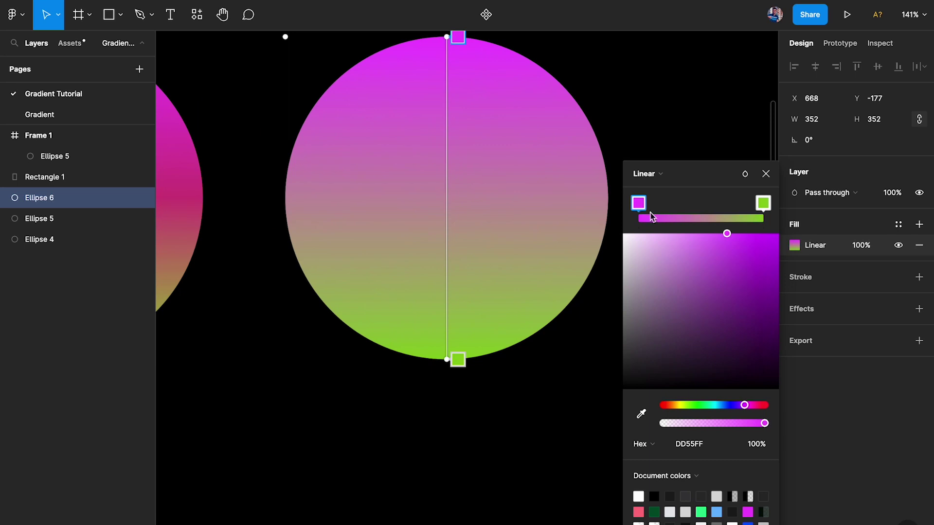
click(716, 445)
key(ctrl+c)
click(763, 203)
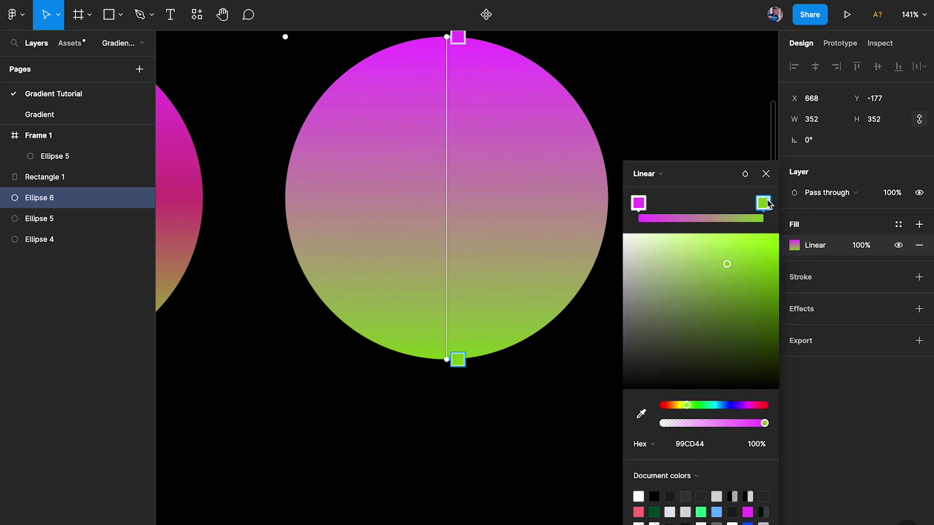
click(715, 444)
key(ctrl+v)
key(Return)
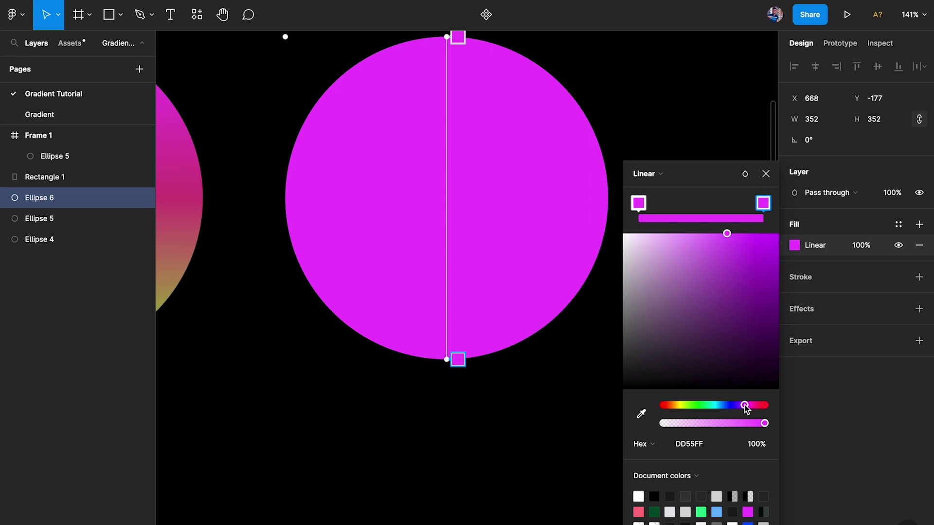
Step: Shift the hue of the bottom gradient stop to pinkish red FF5574 and deselect the circle
drag(744, 405, 760, 407)
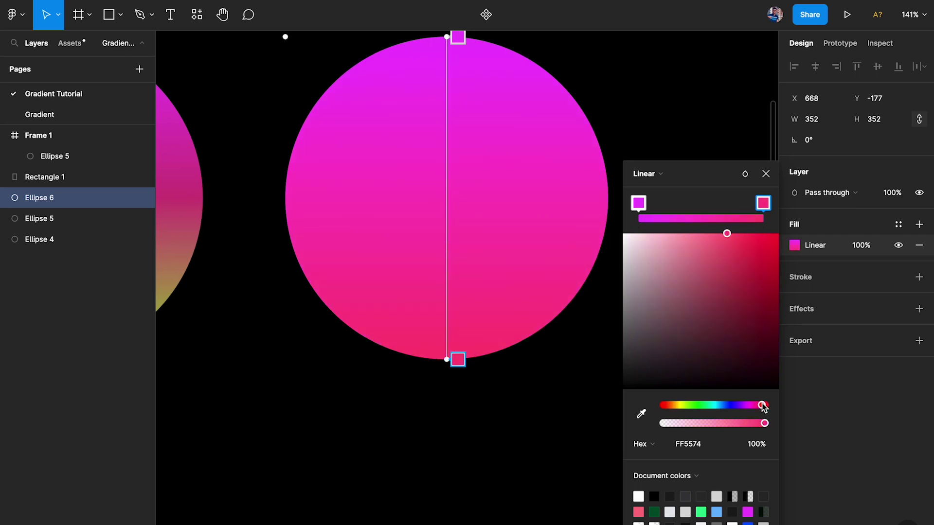
key(Escape)
scroll(487, 439, down, 5)
right_click(479, 440)
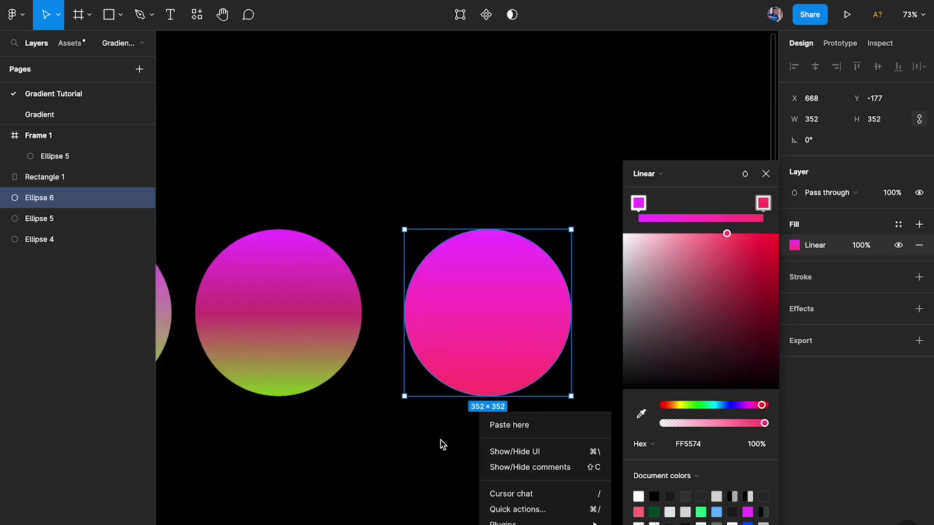
key(Escape)
click(363, 446)
Step: Duplicate the magenta-to-pinkish-red circle and place the copy to its right
scroll(389, 379, right, 3)
scroll(389, 379, down, 1)
drag(411, 317, 570, 320)
Step: Shift the new circle's bottom gradient stop to blue 555CFF, keeping the top stop magenta
click(794, 246)
drag(748, 409, 733, 410)
key(ctrl+z)
click(764, 202)
key(Escape)
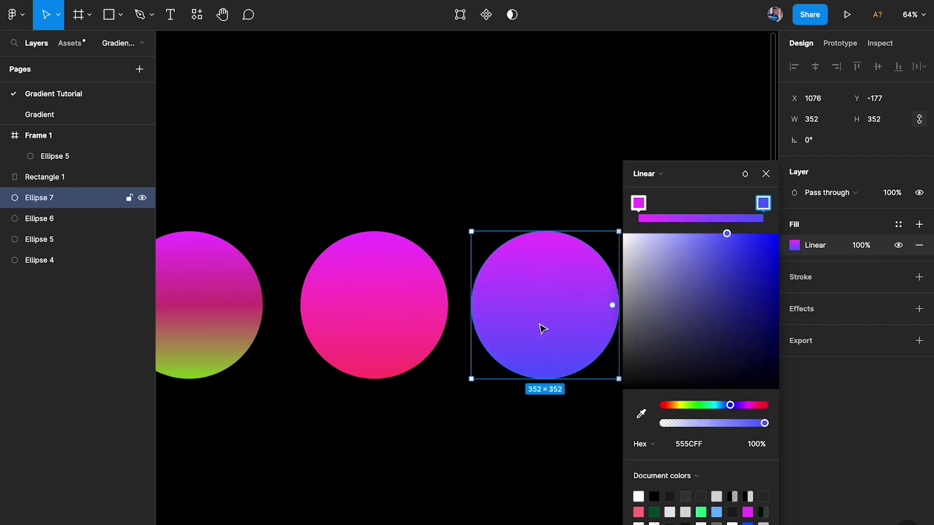
click(766, 174)
click(671, 203)
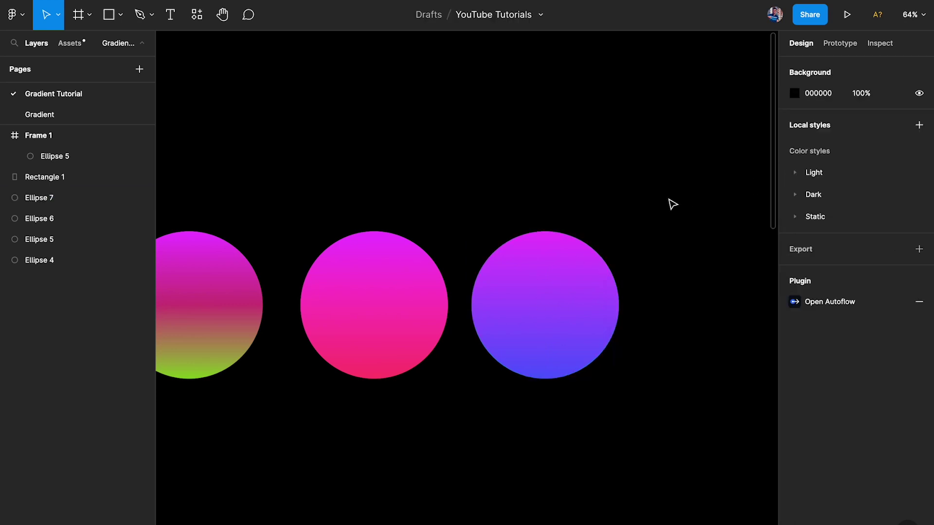
Step: Compare the circle with the saturated middle stop against the magenta-to-red and magenta-to-blue circles
scroll(671, 203, down, 2)
scroll(526, 274, left, 3)
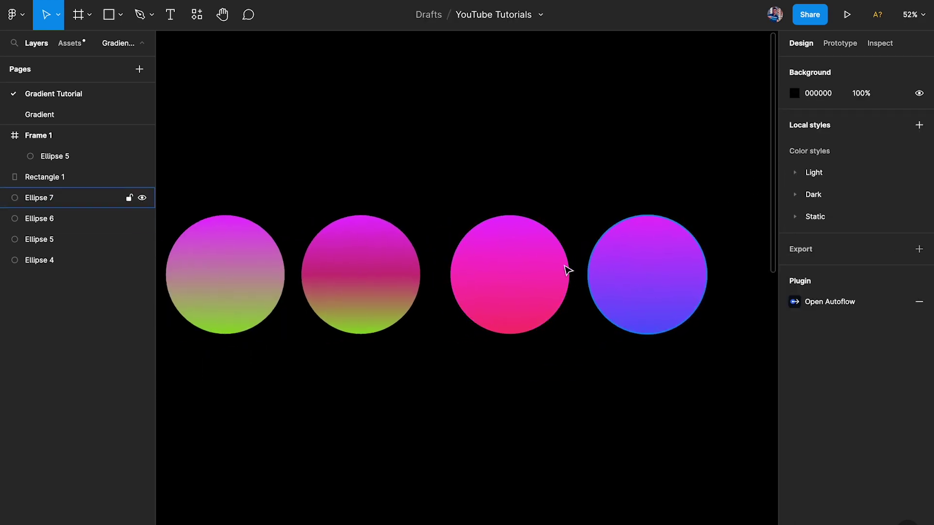
click(370, 282)
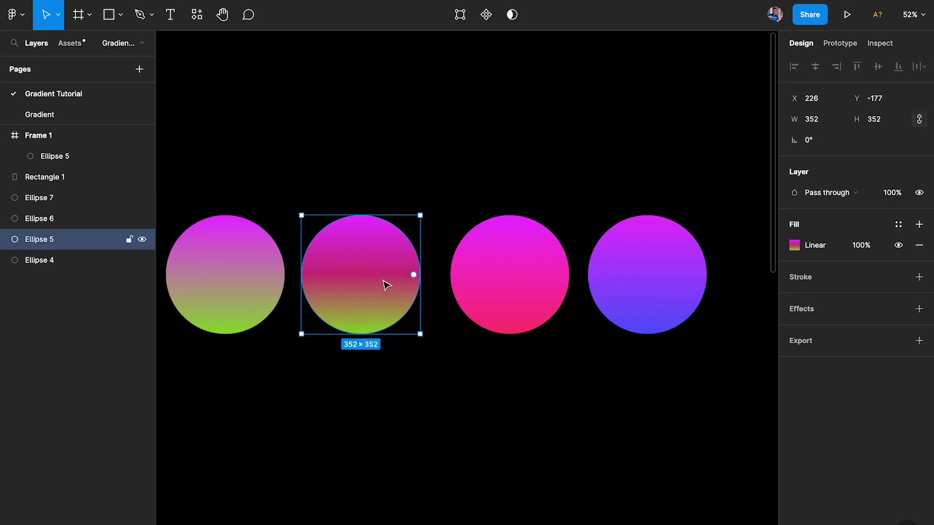
click(496, 267)
shift+click(661, 265)
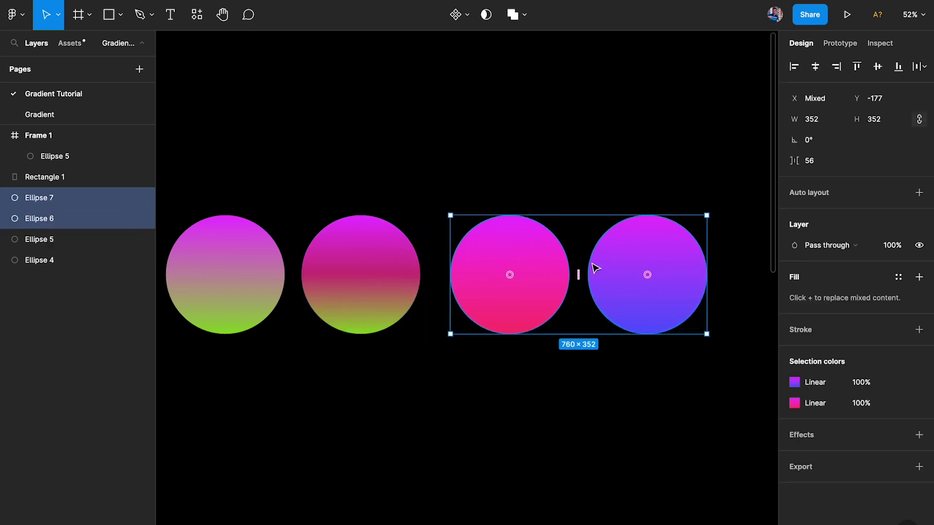
click(335, 281)
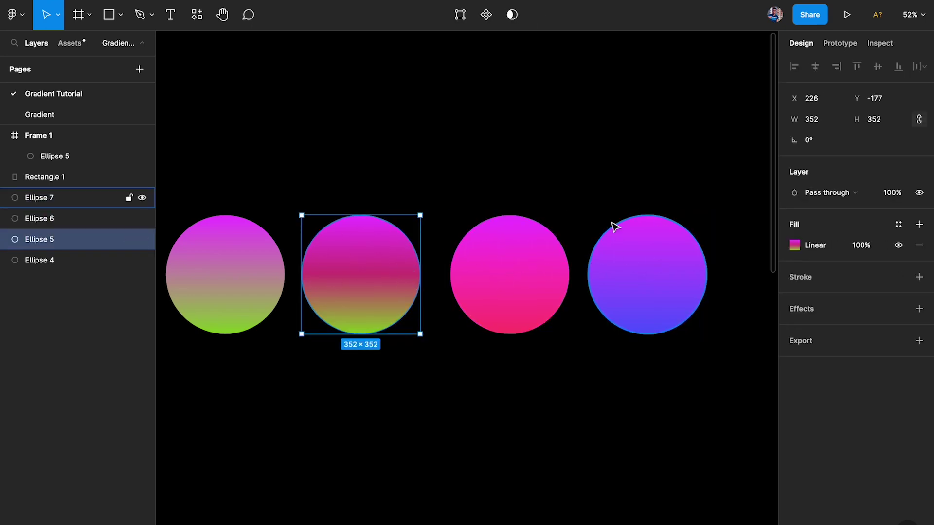
click(496, 284)
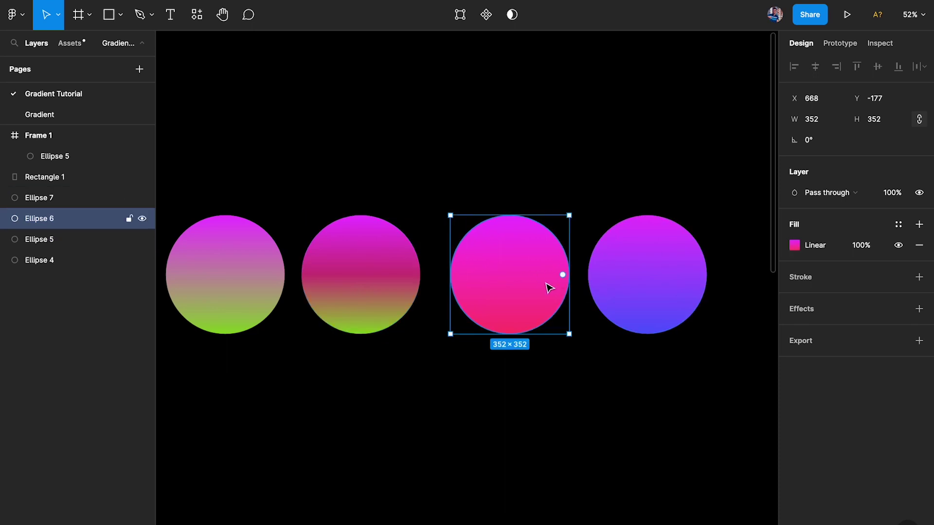
Step: Duplicate the magenta-to-blue circle and place the copy at the end of the row
scroll(617, 286, right, 5)
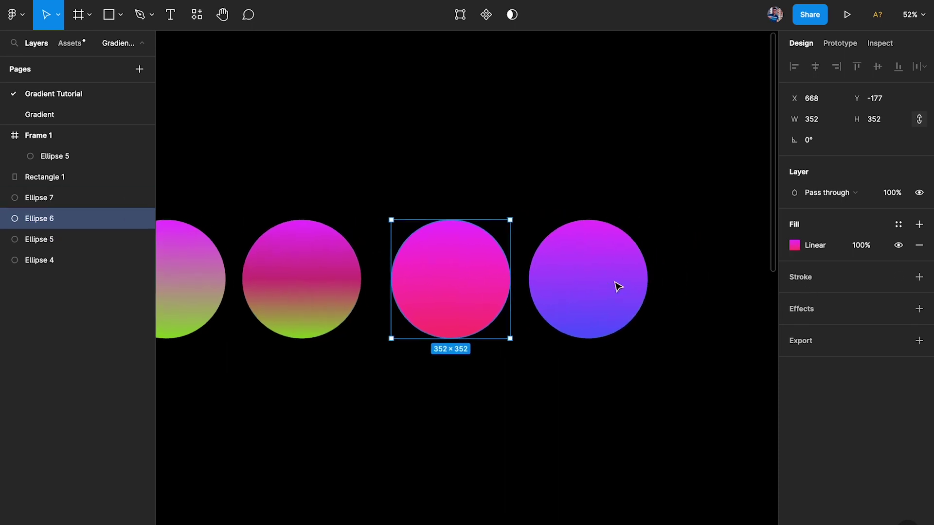
click(575, 279)
drag(575, 279, 692, 277)
scroll(692, 277, right, 3)
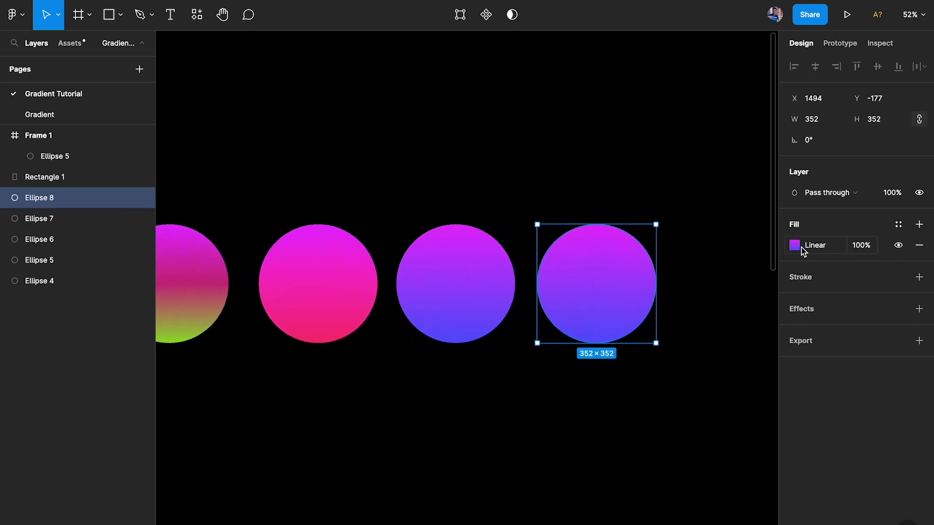
Step: Add a third stop at the centre of the last circle's gradient
click(794, 245)
scroll(617, 276, up, 1)
scroll(594, 273, right, 3)
scroll(546, 287, up, 3)
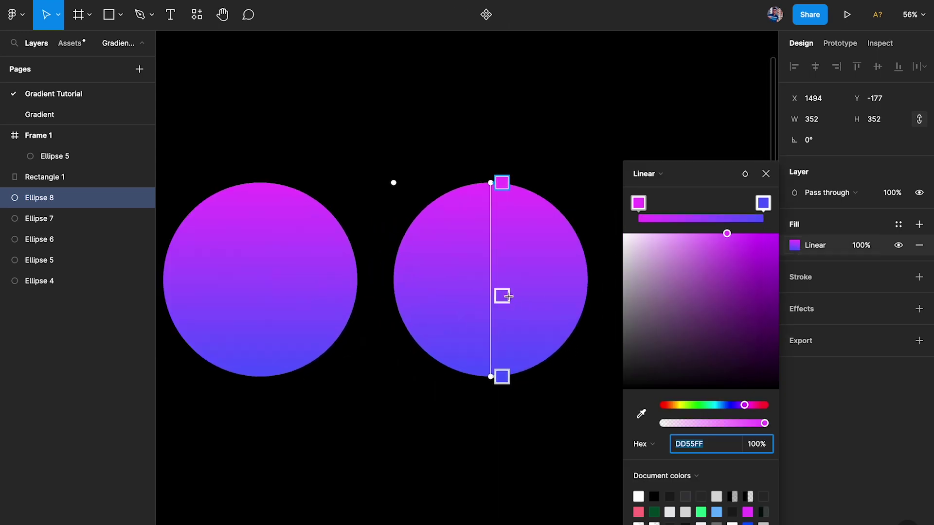
click(501, 278)
drag(703, 206, 702, 206)
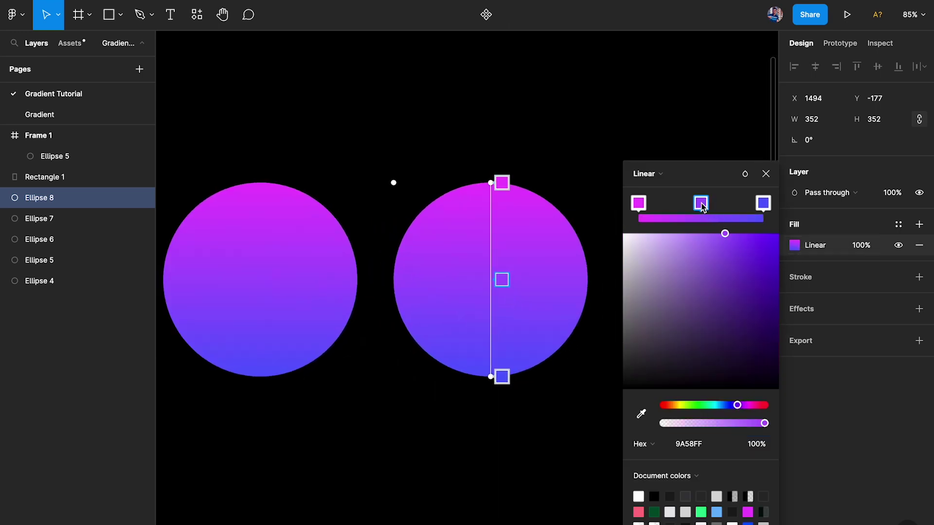
Step: Copy the end stop's blue 555CFF to the middle stop of the last circle's gradient
click(768, 208)
click(704, 443)
key(ctrl+c)
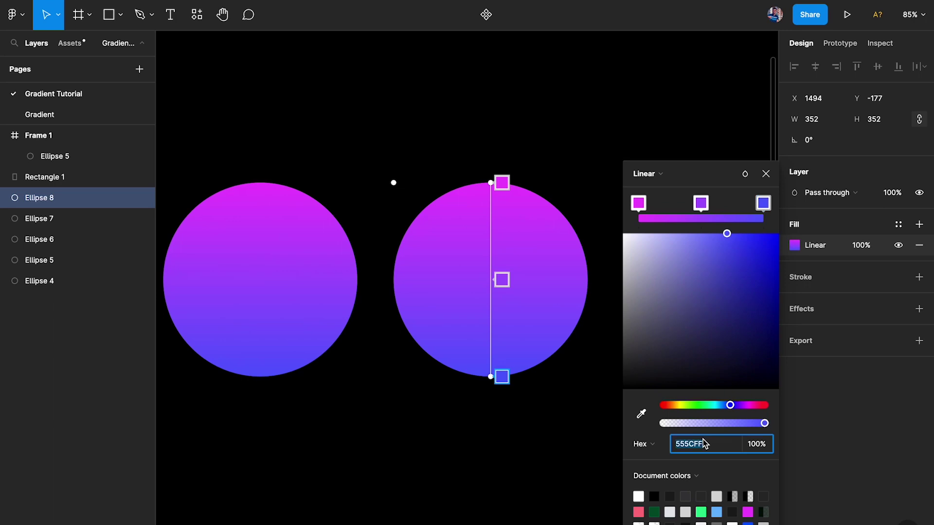
click(701, 206)
click(715, 443)
key(ctrl+v)
key(Return)
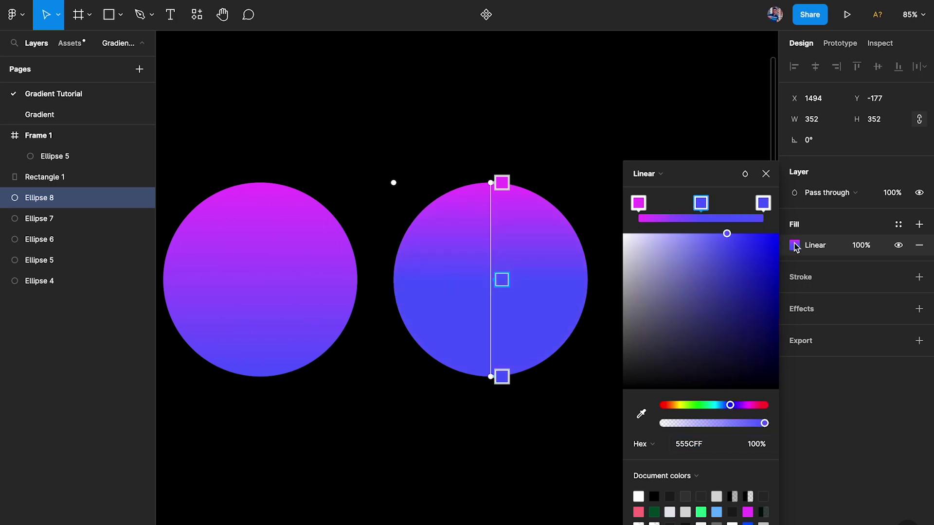
Step: Shift the last circle's end stop to cyan 55E0FF and deselect the circle
click(761, 205)
drag(730, 408, 717, 409)
click(512, 445)
scroll(511, 445, down, 5)
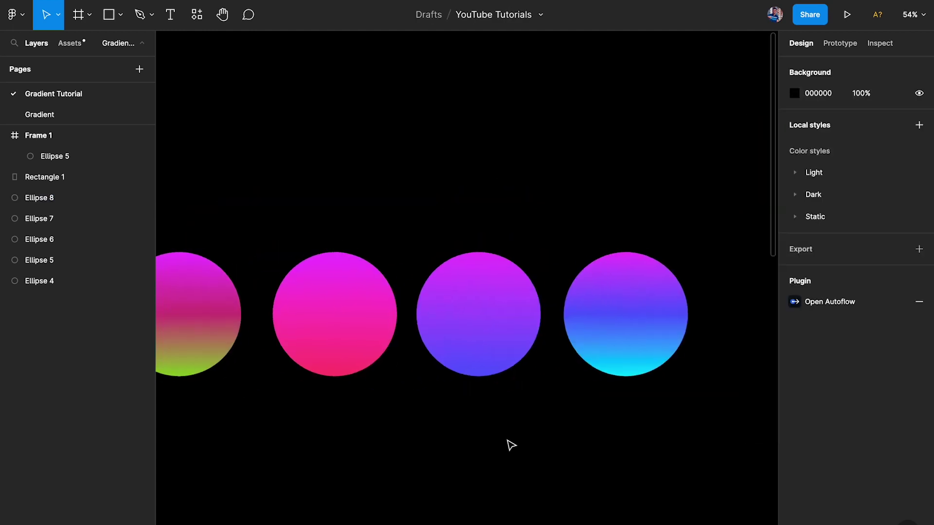
Step: Hide the interface and place the magenta-red-green circle directly above the magenta-blue-cyan circle for comparison
scroll(588, 354, up, 1)
key(ctrl+backslash)
drag(219, 290, 643, 152)
scroll(676, 141, right, 3)
click(621, 221)
scroll(559, 272, up, 3)
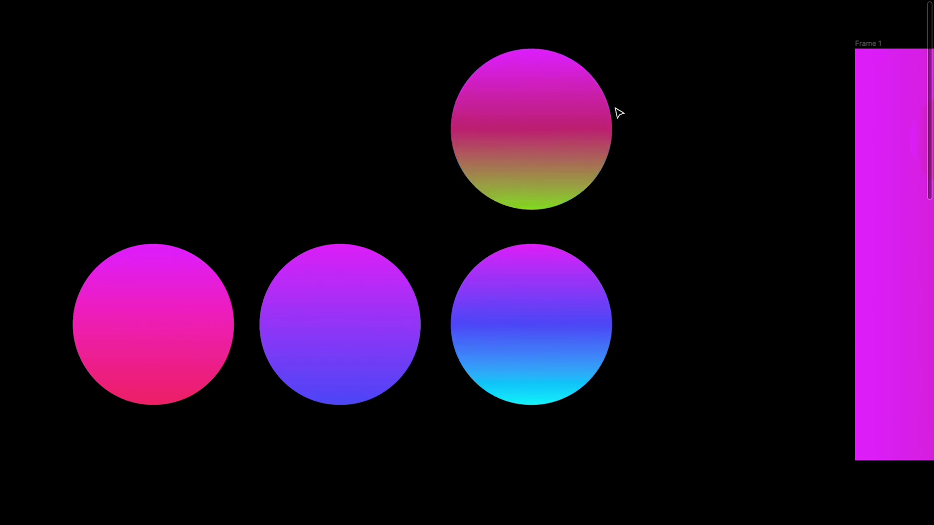
Step: Move the magenta-red-green circle back into the second place in the row of circles
scroll(535, 161, down, 2)
click(533, 159)
drag(615, 152, 167, 314)
scroll(624, 256, down, 3)
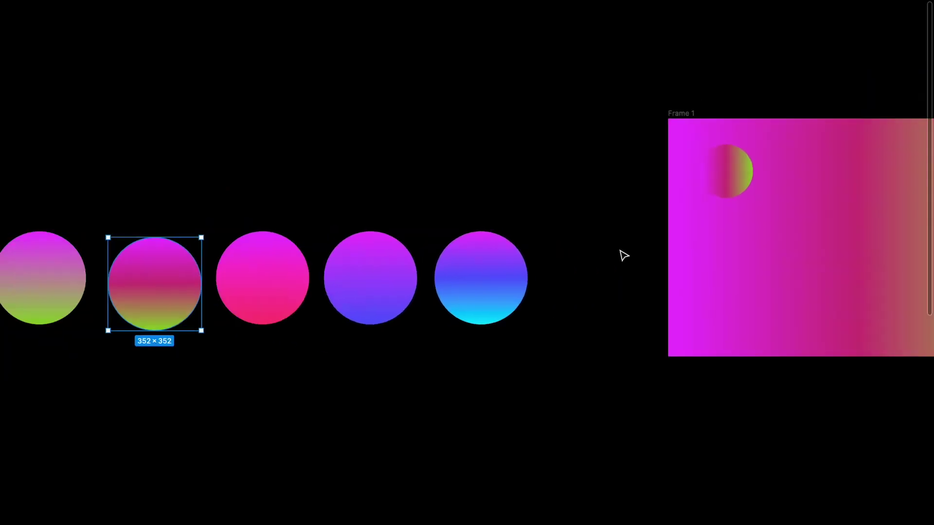
Step: Delete the small circle inside Frame 1
scroll(624, 256, right, 5)
click(552, 166)
key(Delete)
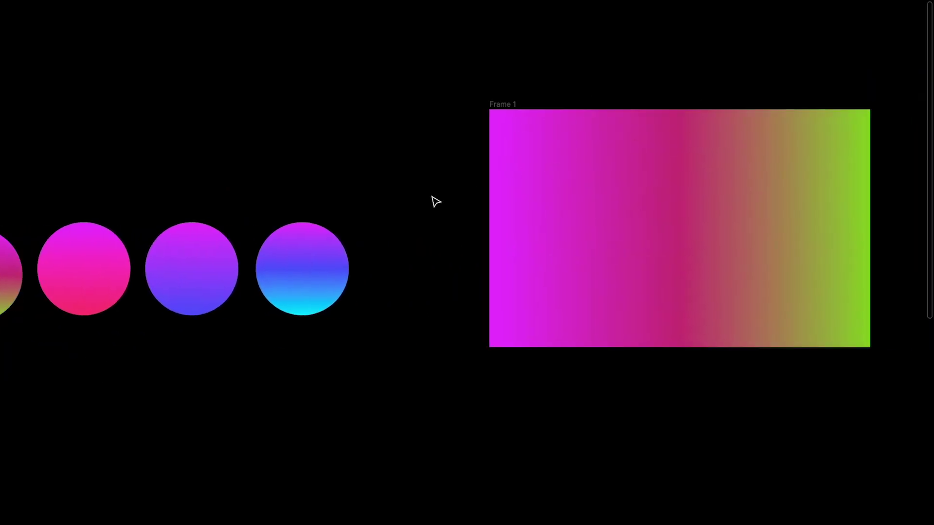
Step: Copy the magenta-blue-cyan circle's properties and paste them onto Frame 1
click(338, 269)
key(ctrl+alt+c)
click(569, 156)
key(ctrl+alt+v)
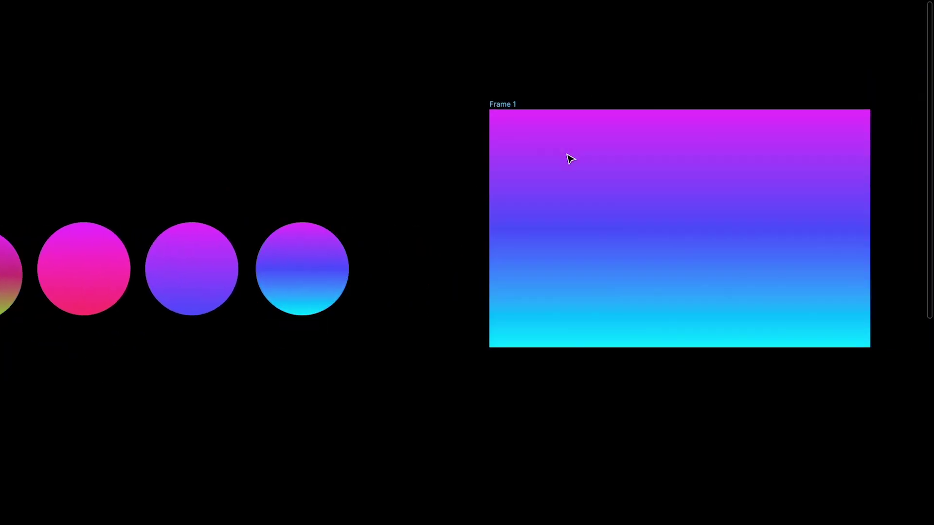
Step: Show the interface again and turn Frame 1's gradient axis horizontal, running from magenta on the left edge to cyan on the right
key(ctrl+backslash)
scroll(638, 217, right, 3)
click(794, 350)
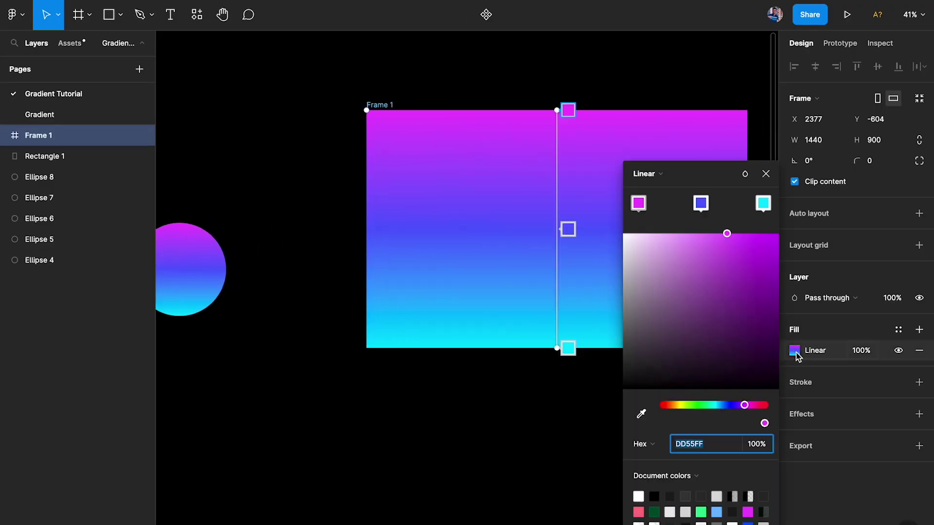
drag(556, 114, 372, 211)
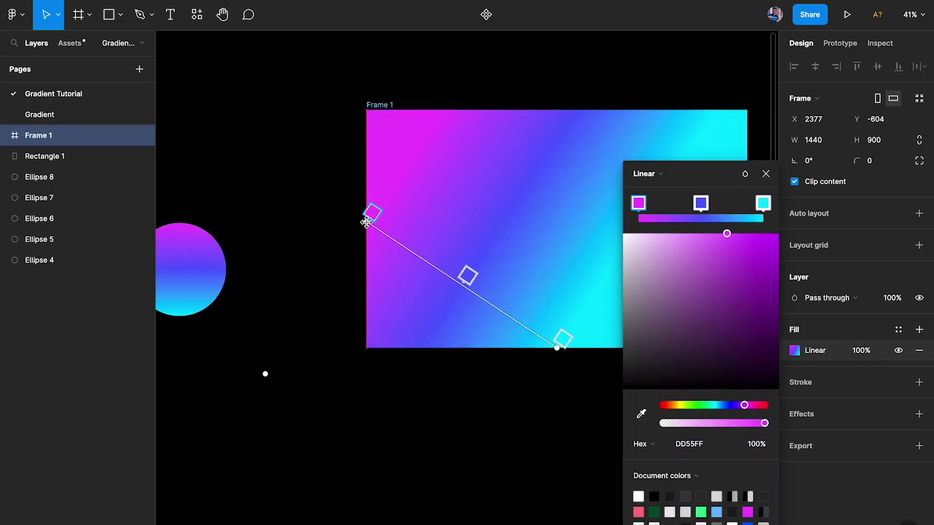
scroll(440, 312, right, 4)
drag(368, 354, 551, 234)
key(Escape)
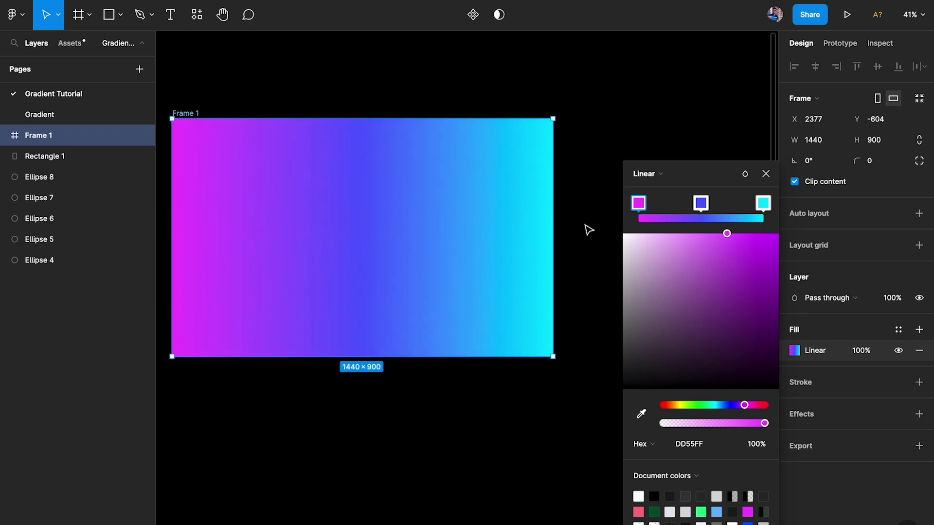
Step: Lighten the middle stop of Frame 1's gradient to 7075FF
scroll(353, 210, down, 3)
scroll(389, 224, left, 2)
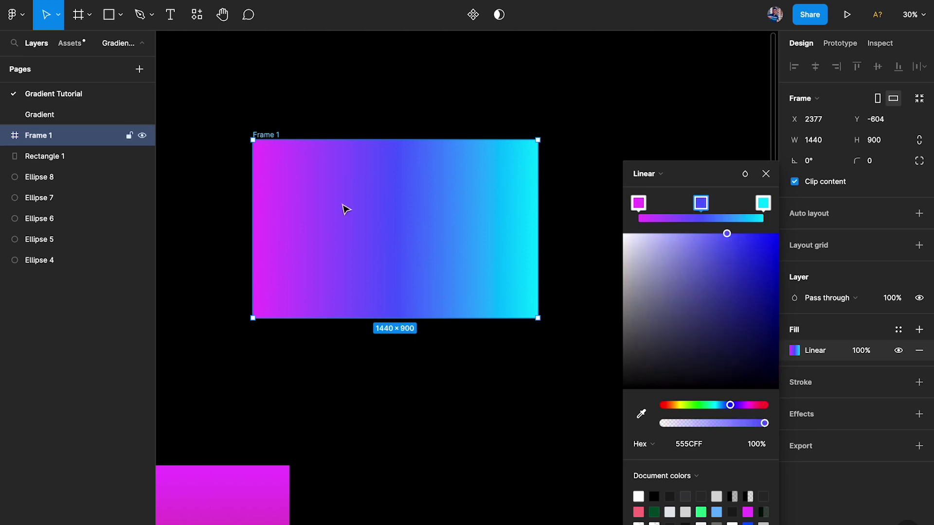
drag(728, 234, 711, 232)
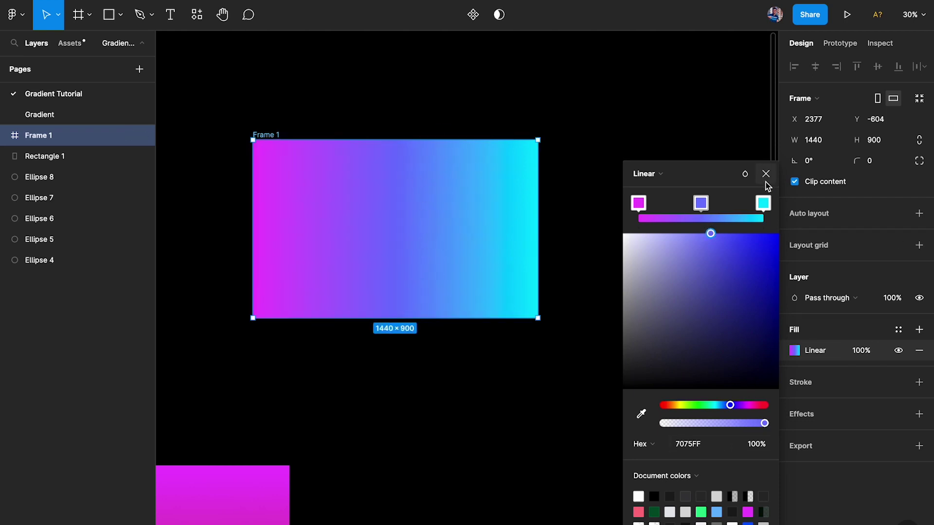
Step: Review the cyan, blue and magenta stops of Frame 1's gradient, then close the colour settings and deselect the frame
click(763, 203)
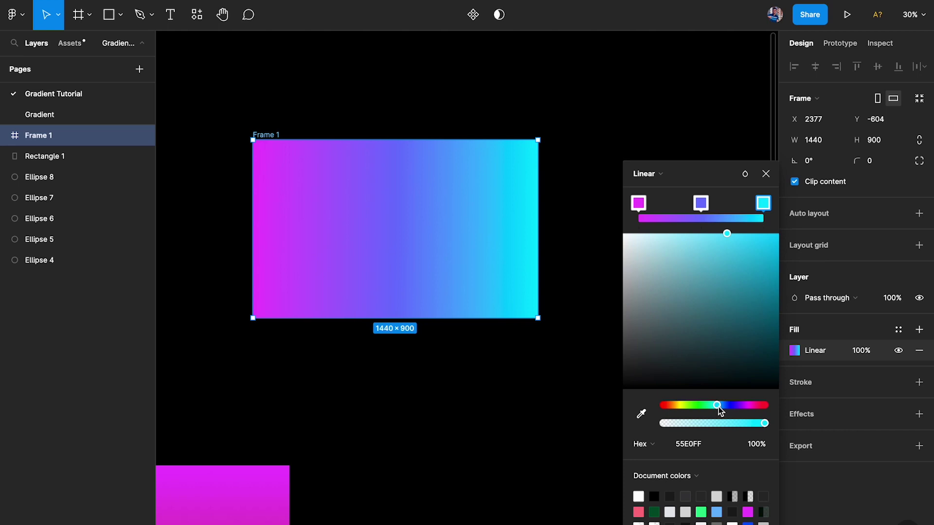
click(701, 203)
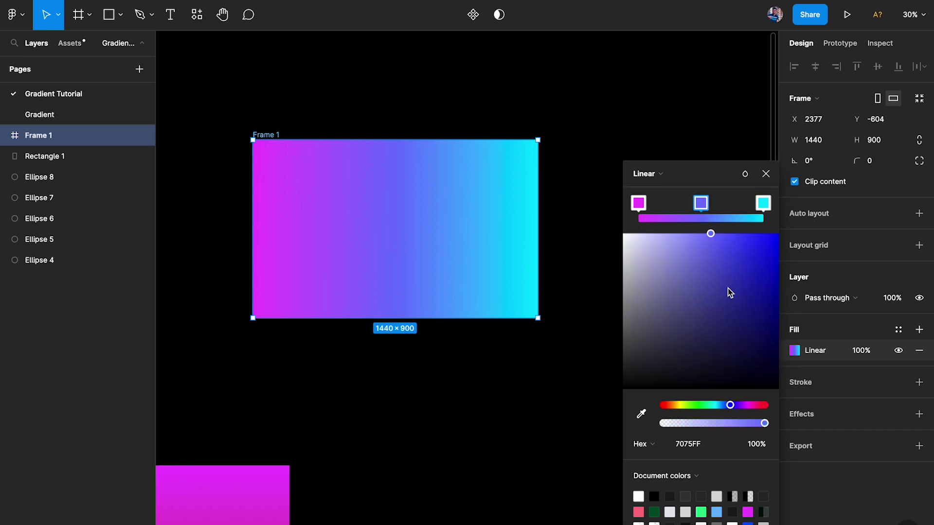
click(639, 203)
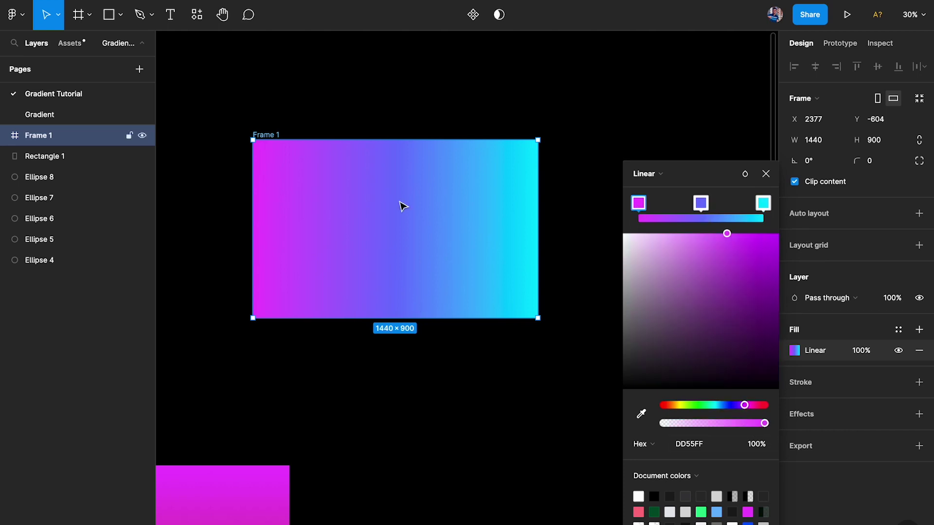
click(701, 204)
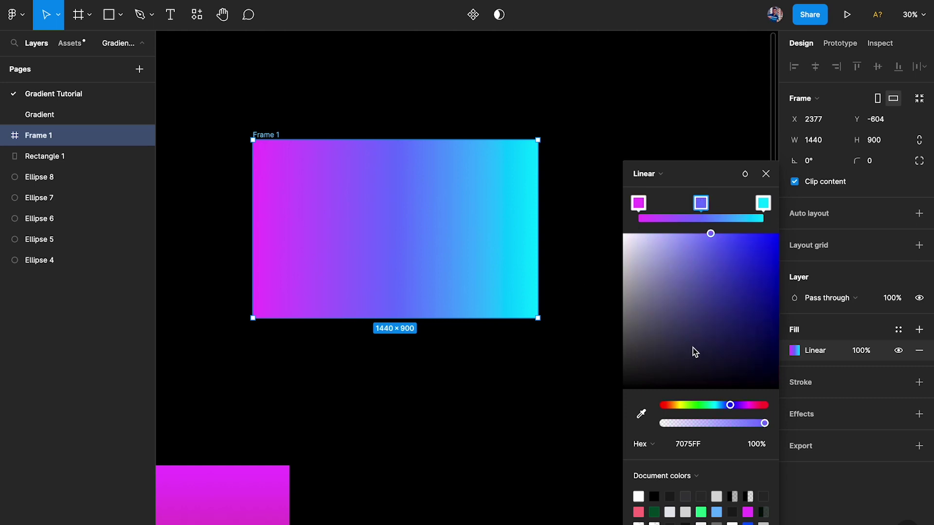
click(765, 173)
click(621, 238)
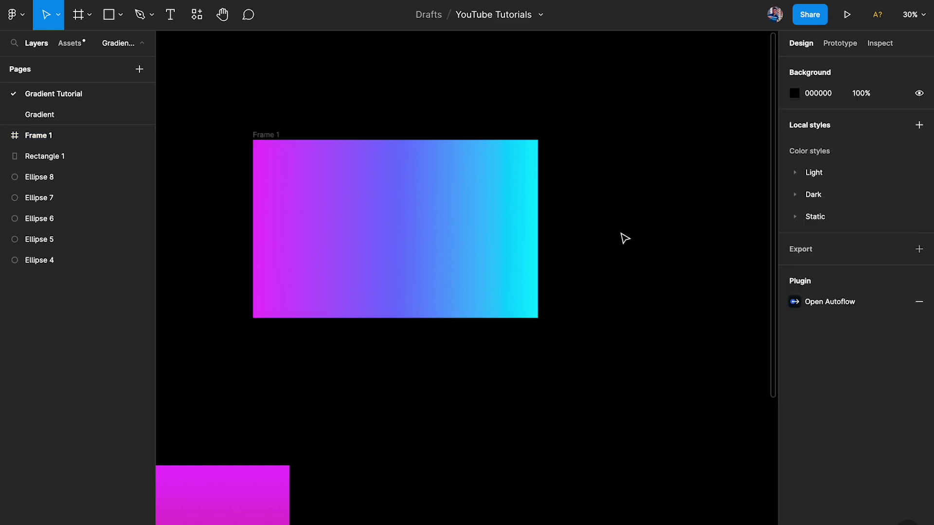
Step: Move the pink-red, magenta-blue and magenta-blue-cyan circles below the row, and place a duplicate of the magenta-crimson-green circle to its right
scroll(623, 238, down, 3)
scroll(535, 253, up, 3)
scroll(399, 254, up, 3)
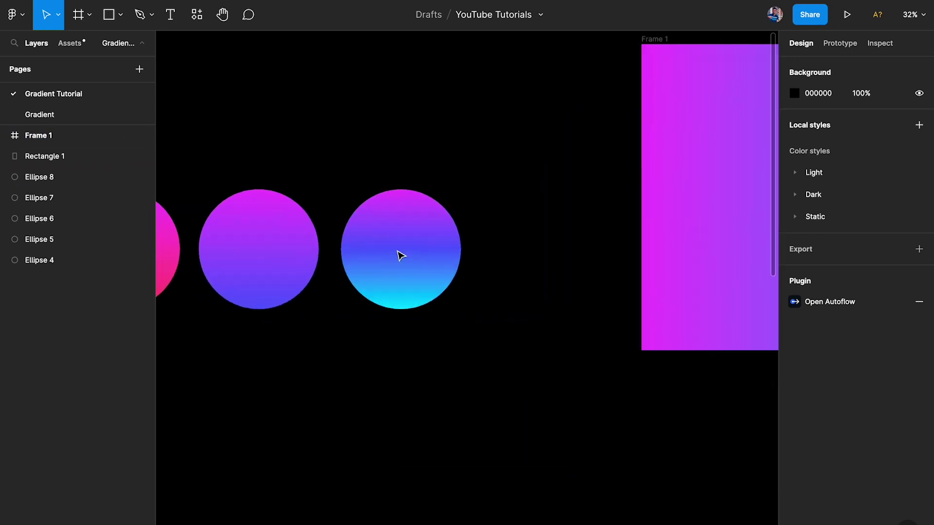
scroll(397, 184, left, 2)
scroll(398, 184, down, 2)
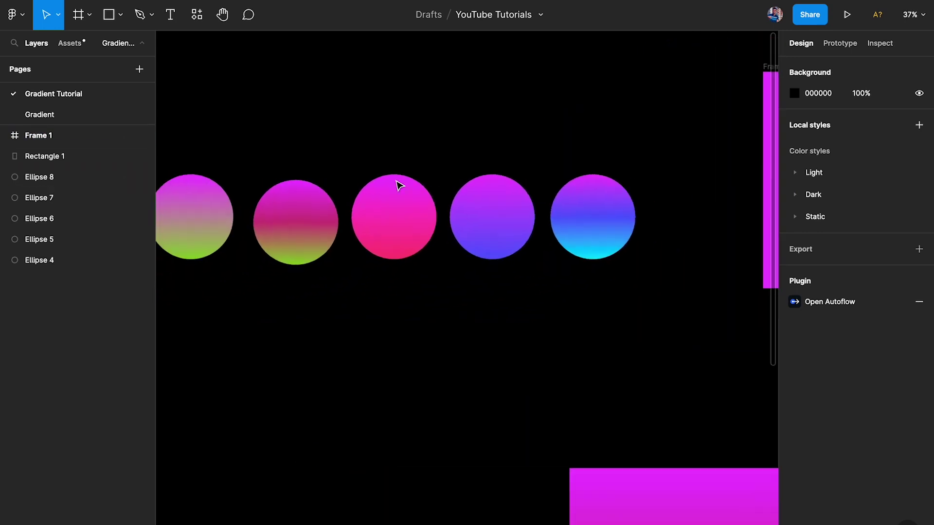
scroll(370, 199, left, 2)
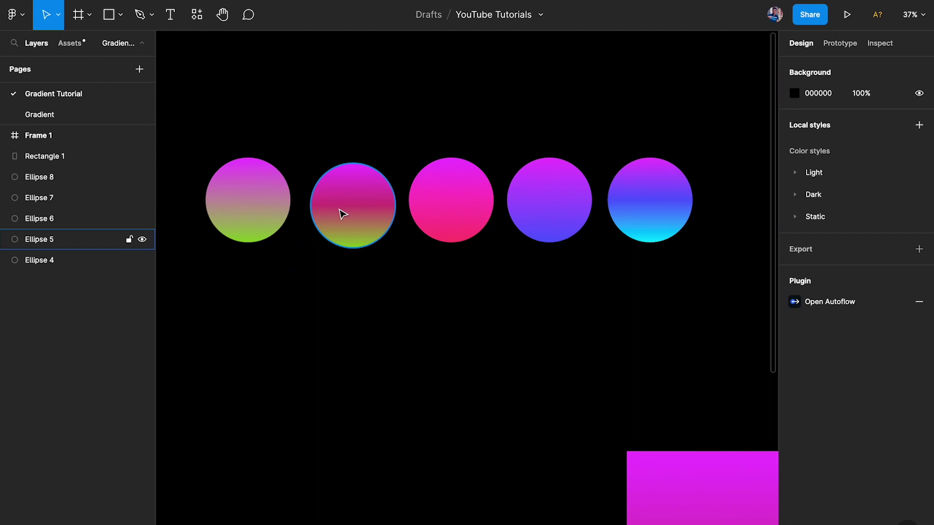
click(349, 210)
drag(450, 152, 642, 298)
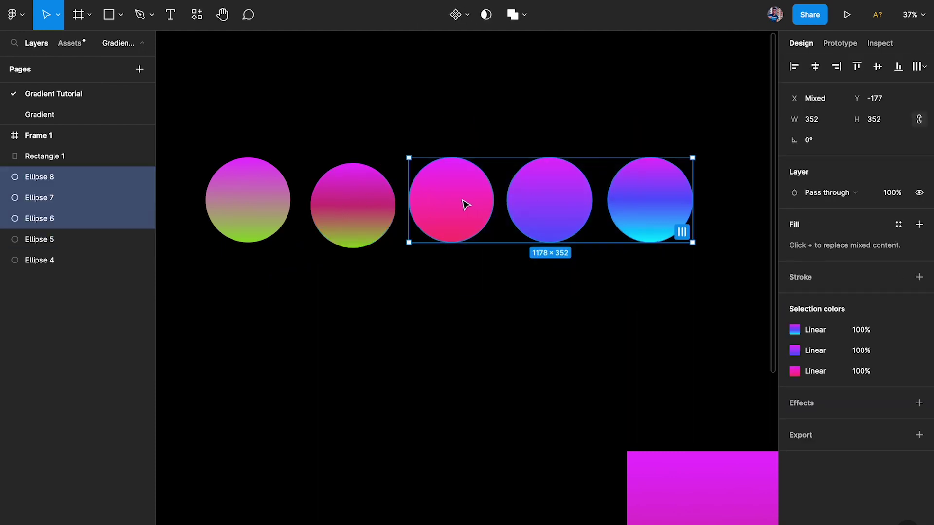
drag(464, 205, 323, 432)
drag(350, 240, 451, 241)
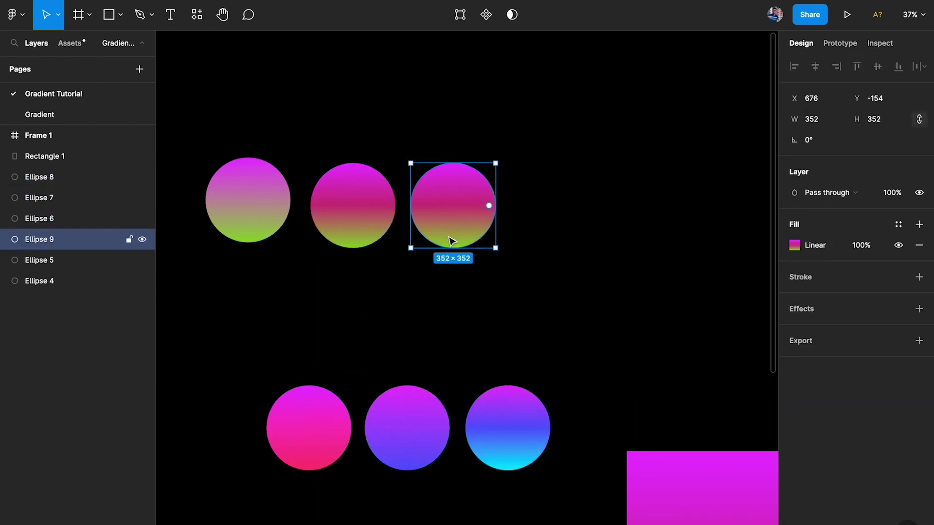
Step: Compare the duplicate's gradient with the neighbouring circles and delete its crimson middle stop, keeping only magenta and green
scroll(451, 241, up, 5)
click(794, 248)
click(701, 203)
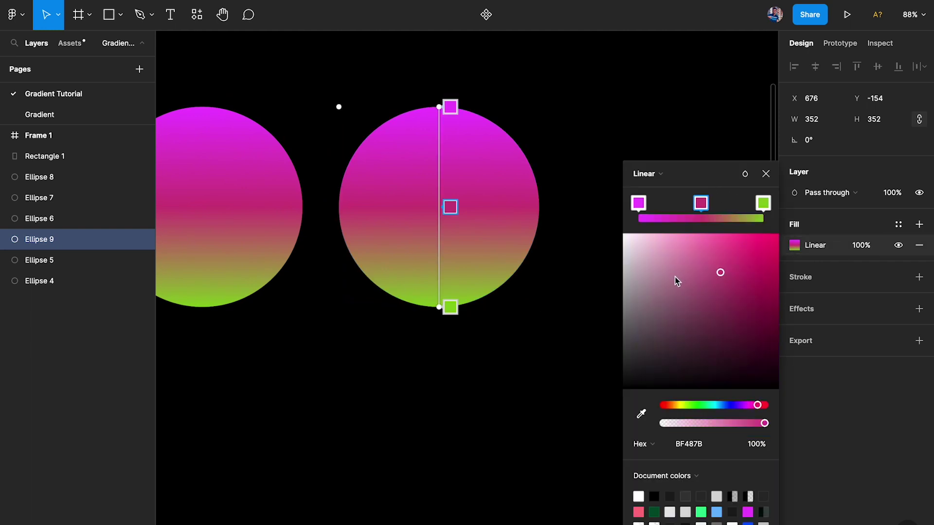
scroll(429, 338, left, 10)
scroll(349, 187, right, 1)
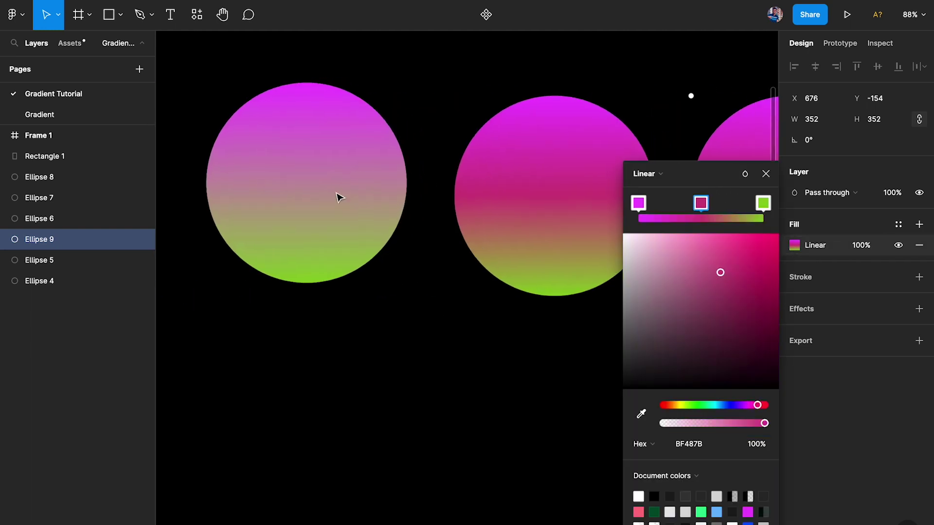
scroll(334, 190, right, 4)
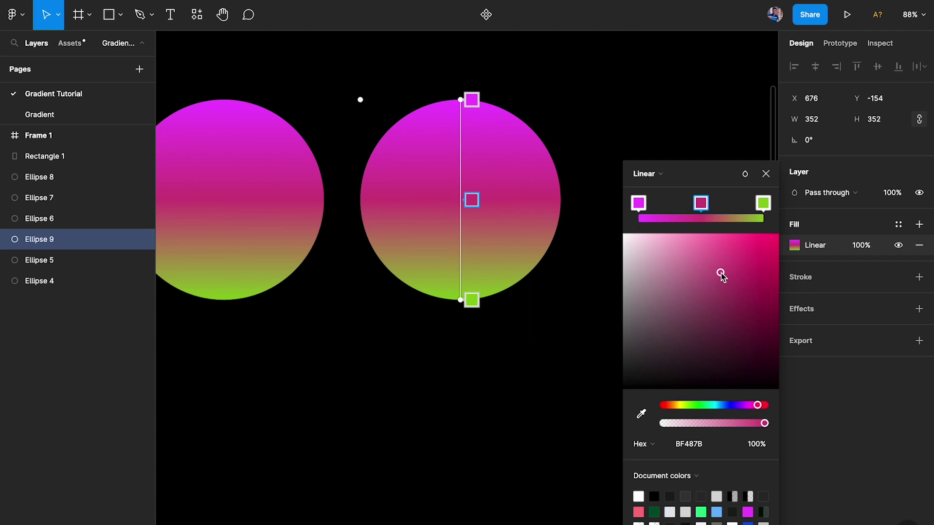
ctrl+scroll(567, 247, down, 3)
scroll(511, 221, up, 1)
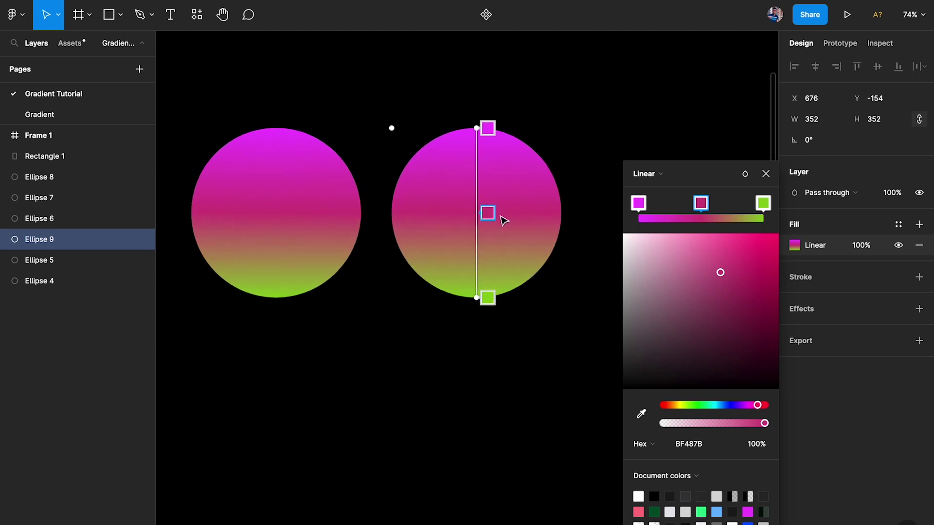
key(Delete)
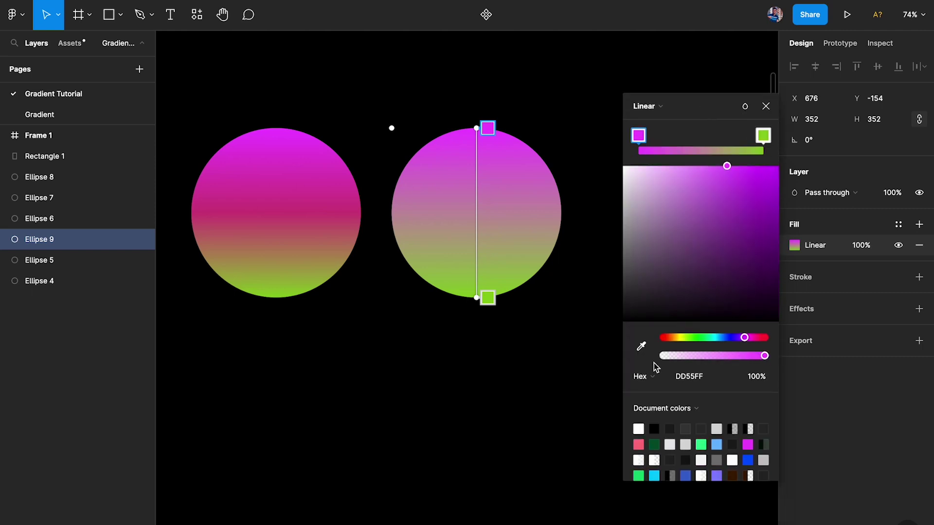
Step: Try the HSL and HSB colour models on the duplicate's magenta stop and return to Hex
click(642, 376)
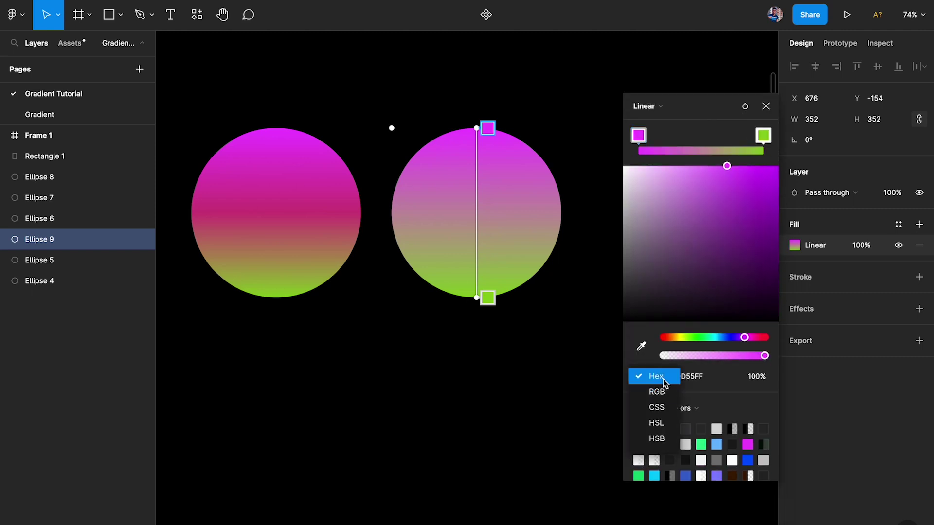
click(660, 421)
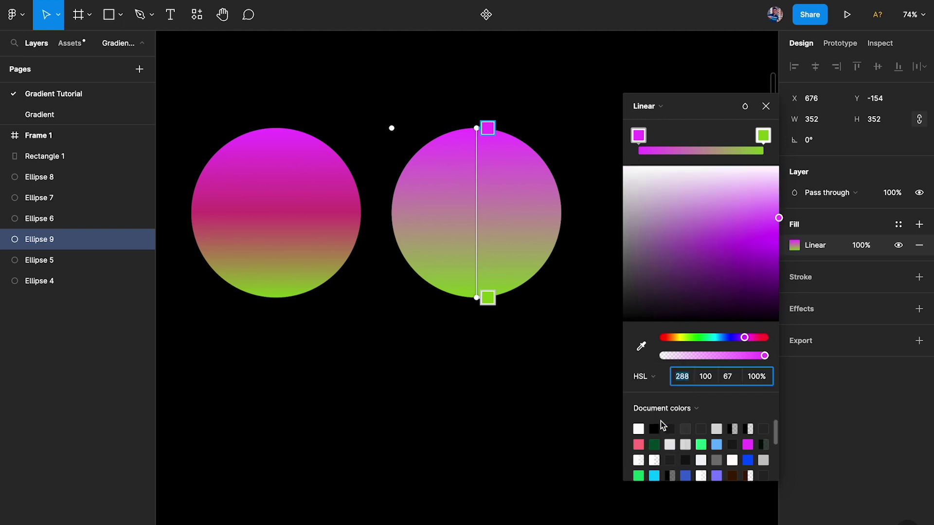
click(651, 377)
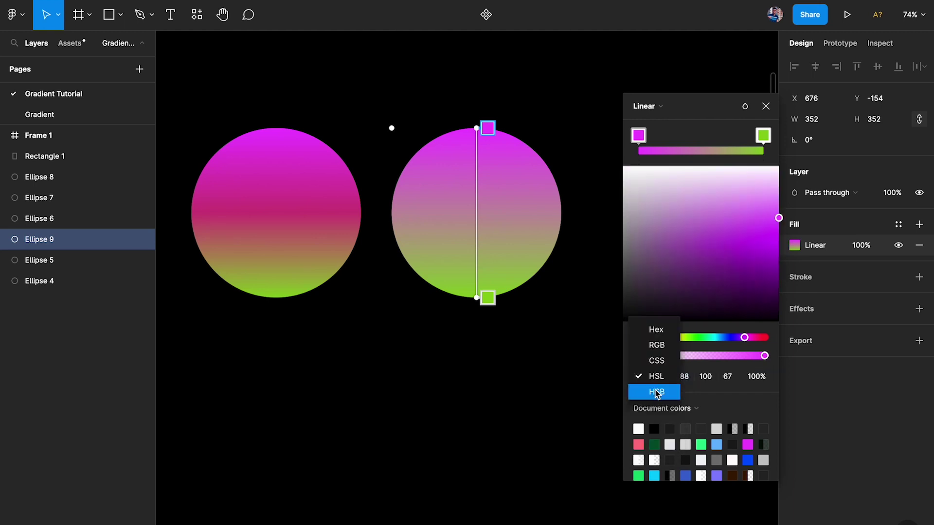
click(656, 392)
click(647, 377)
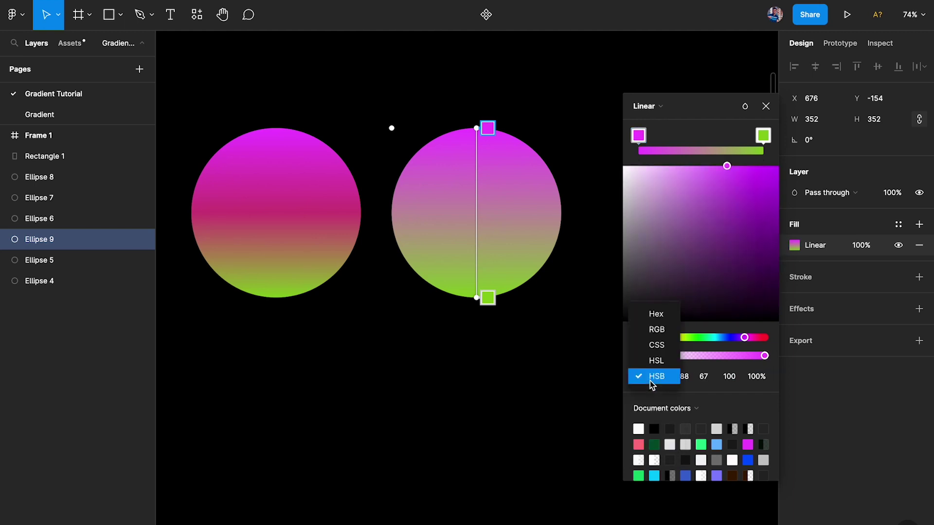
click(655, 314)
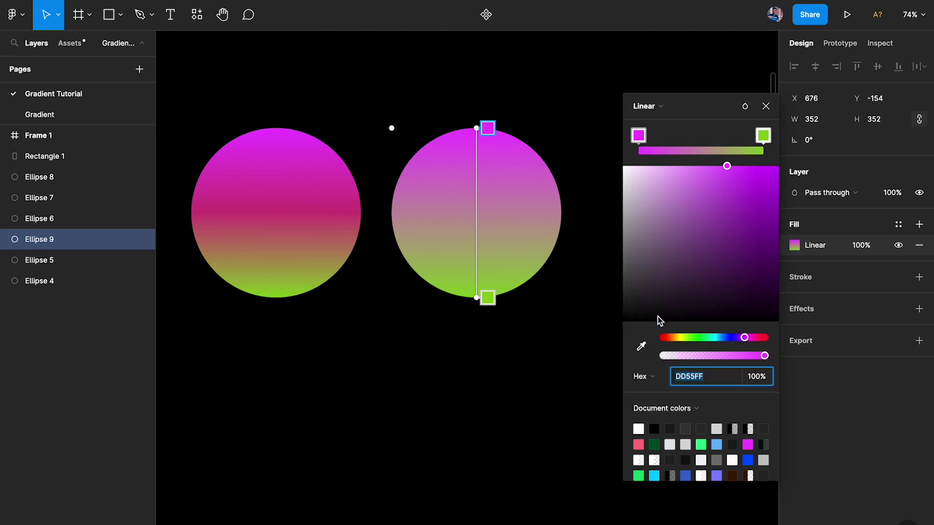
Step: Switch the magenta stop's colour model to HSB, go through its hue, saturation and brightness values, and leave gradient editing
click(653, 377)
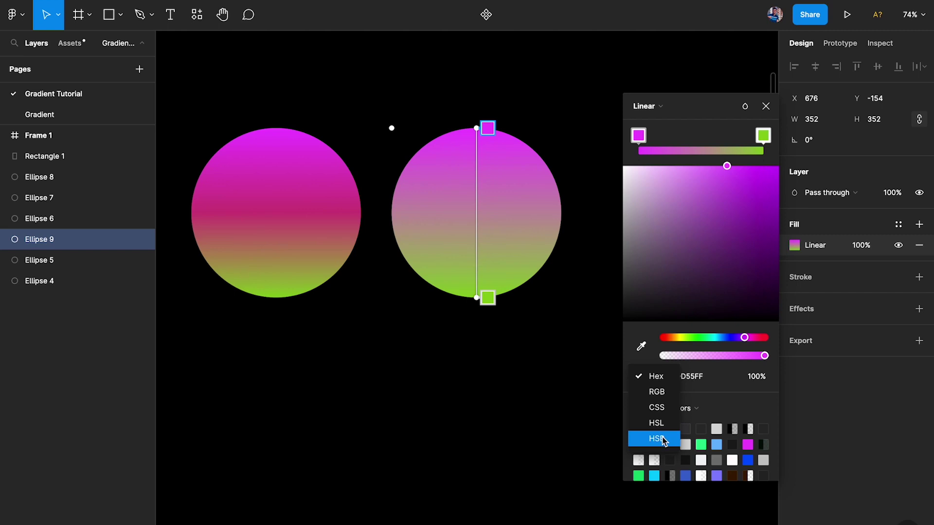
click(657, 439)
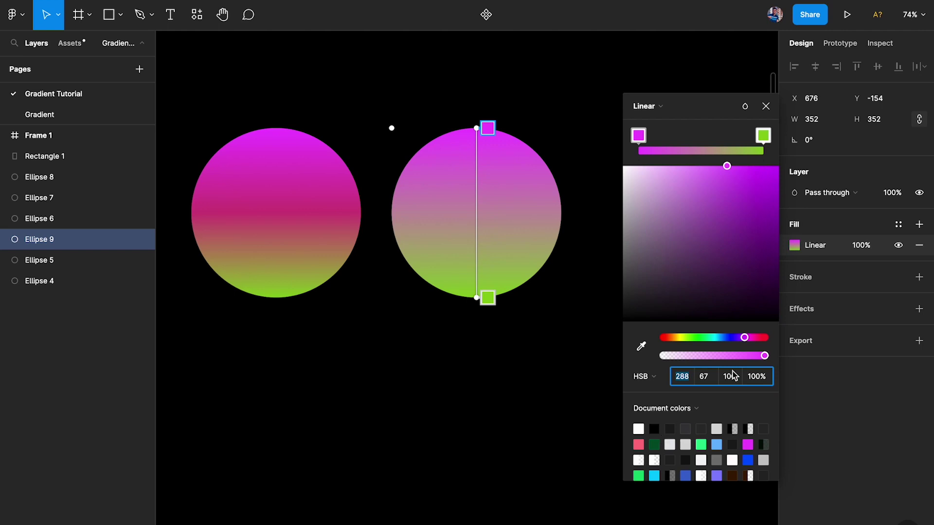
click(638, 135)
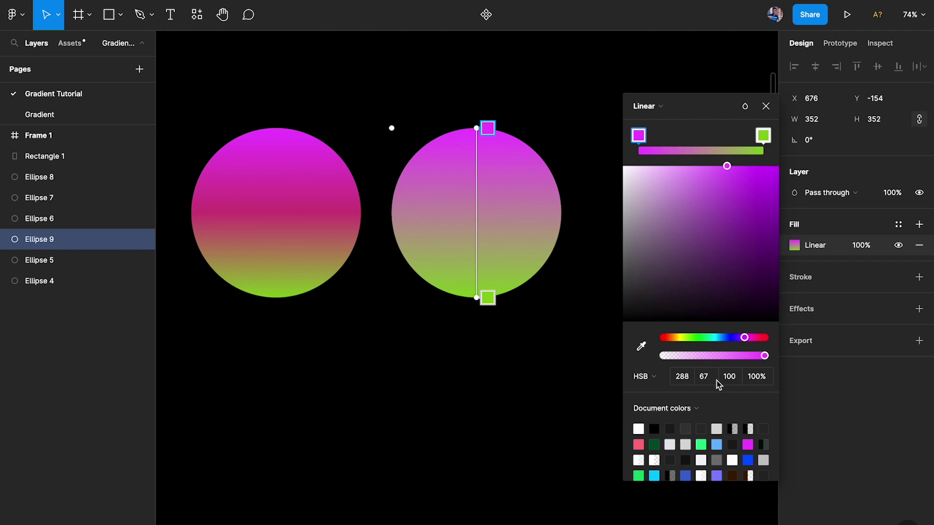
click(690, 381)
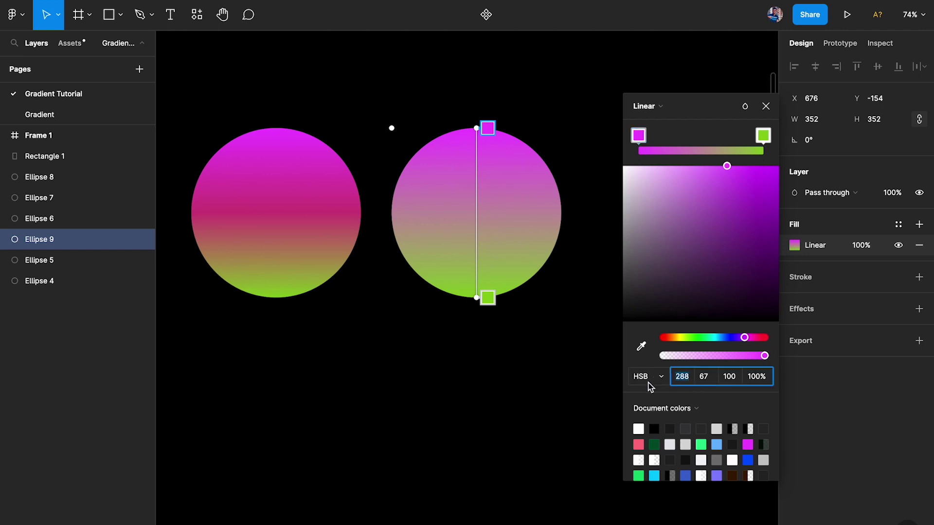
key(Tab)
click(734, 380)
click(686, 381)
click(709, 382)
click(737, 382)
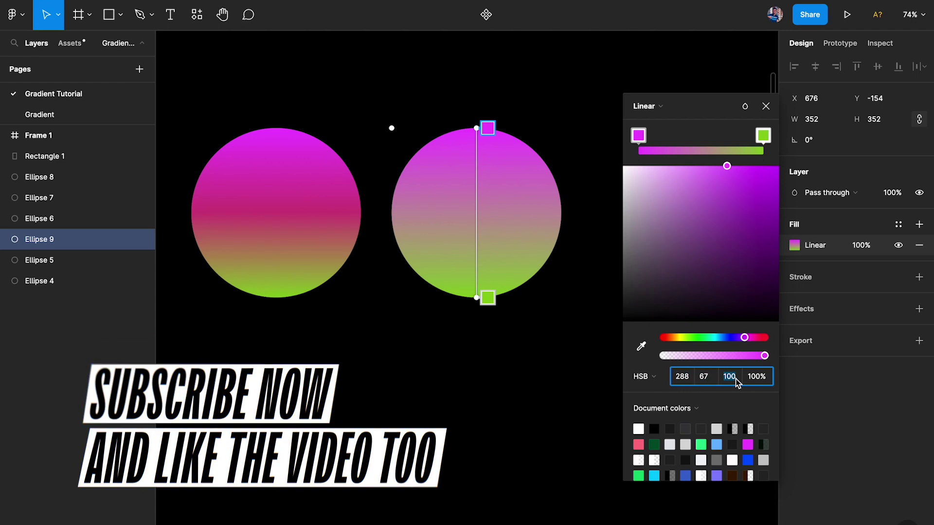
key(Escape)
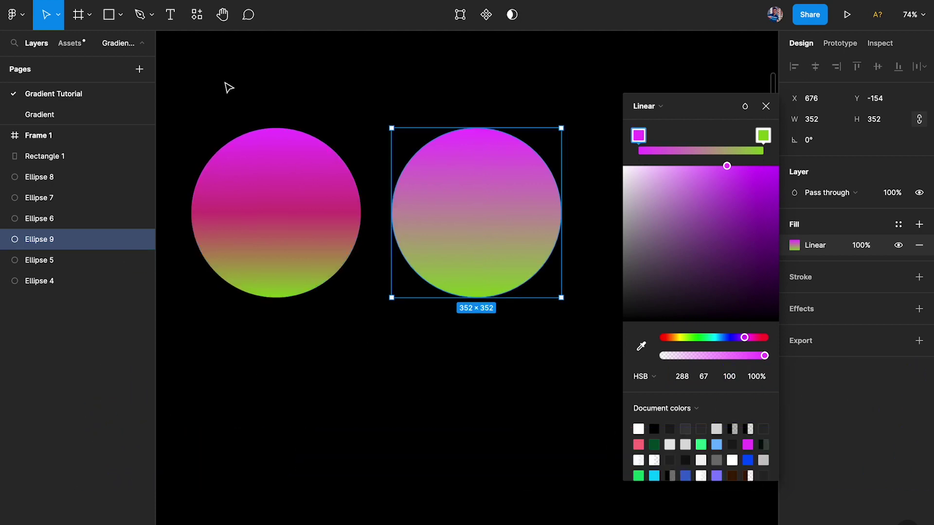
Step: Find the Unsplash plugin by searching the plugins for "uns", then run it with nothing selected
click(196, 15)
text(unpl)
key(BackSpace)
key(BackSpace)
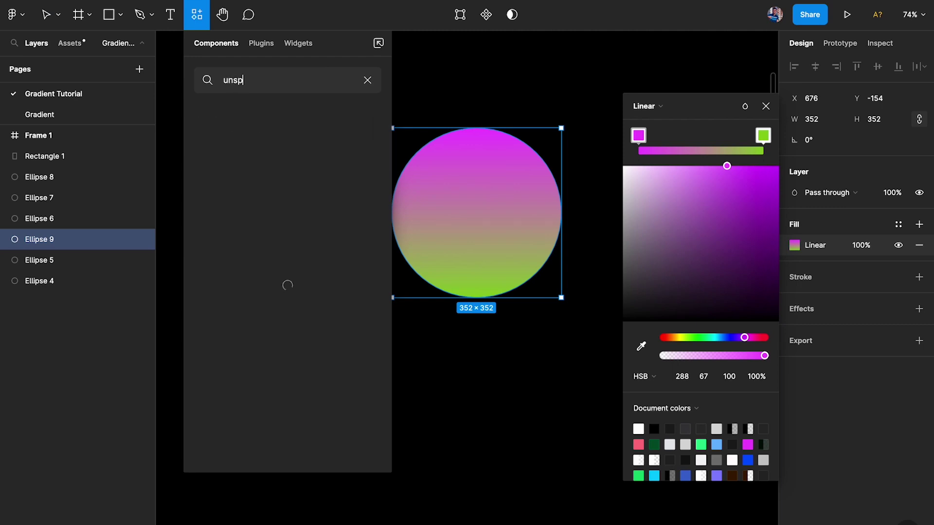
text(sp)
key(BackSpace)
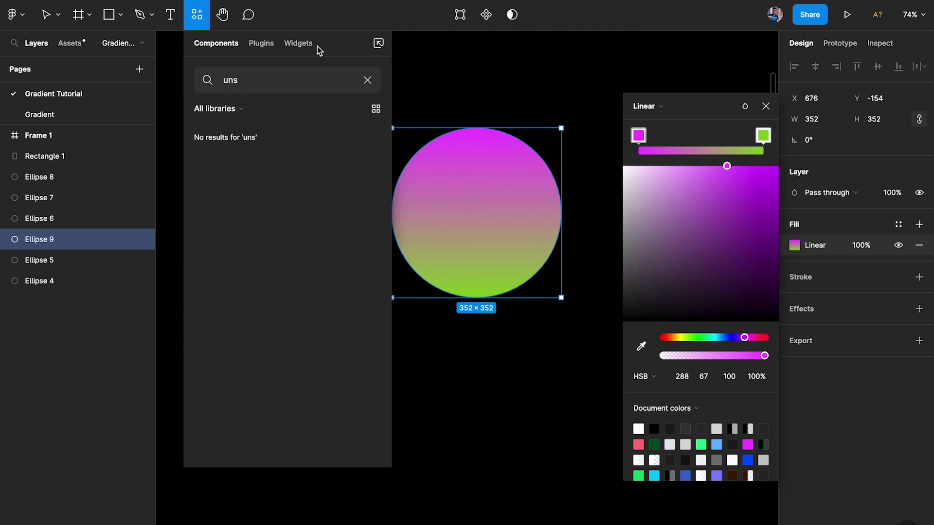
click(261, 43)
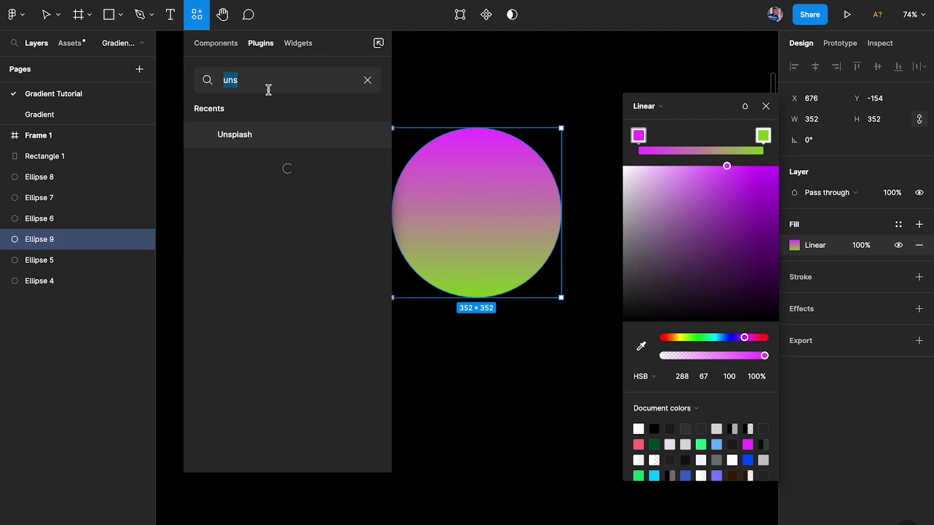
click(237, 142)
click(448, 96)
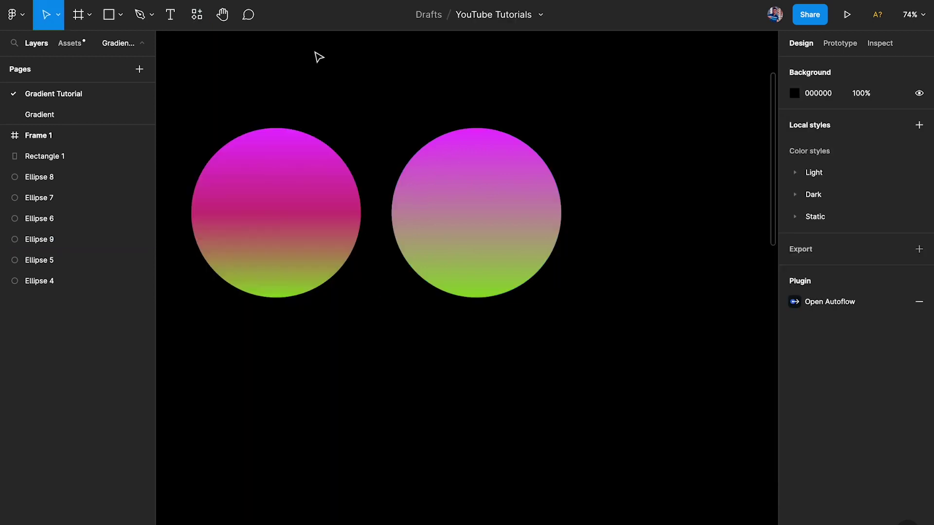
click(194, 17)
click(255, 140)
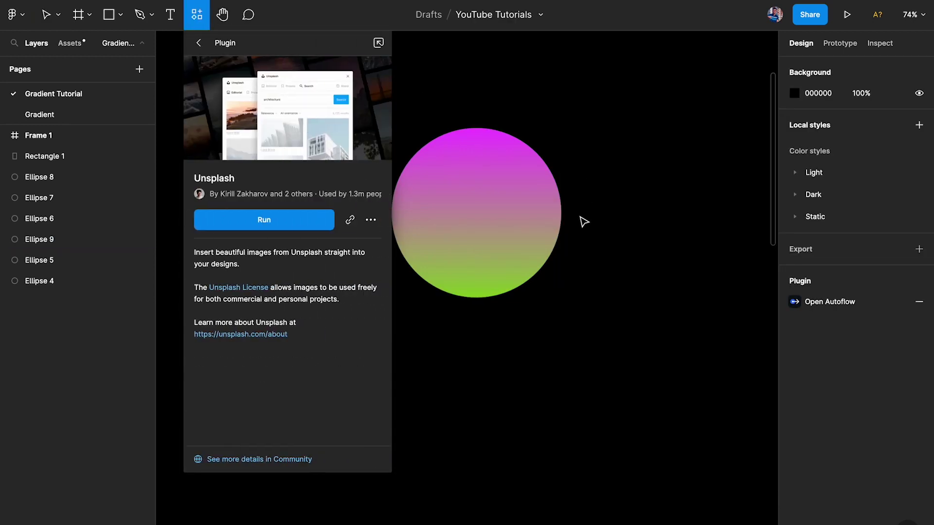
click(302, 226)
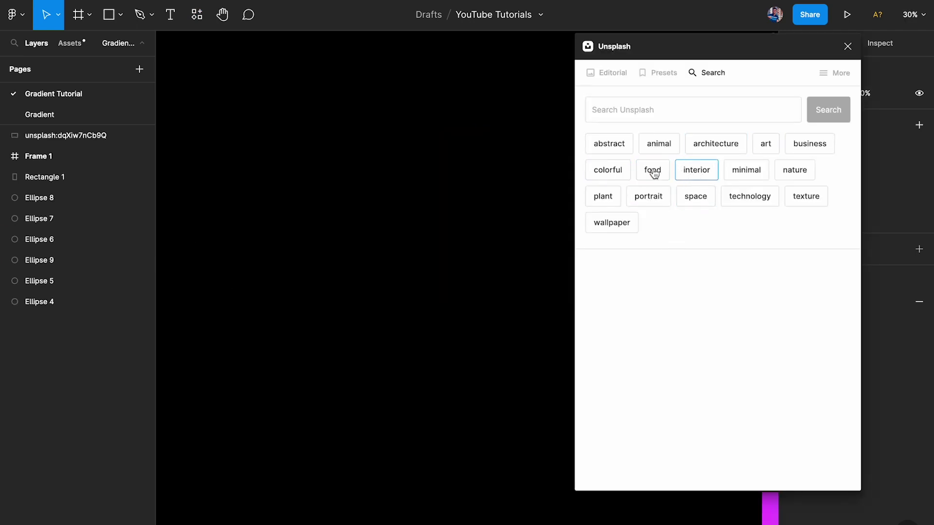
Step: Browse the colorful category in Unsplash, insert the blue-and-yellow parrot photo and close the plugin
click(613, 169)
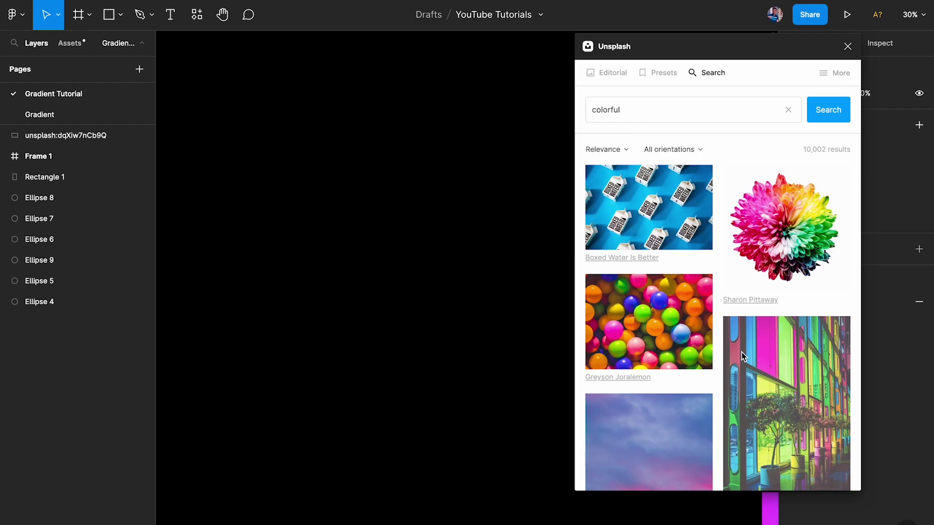
scroll(743, 356, down, 10)
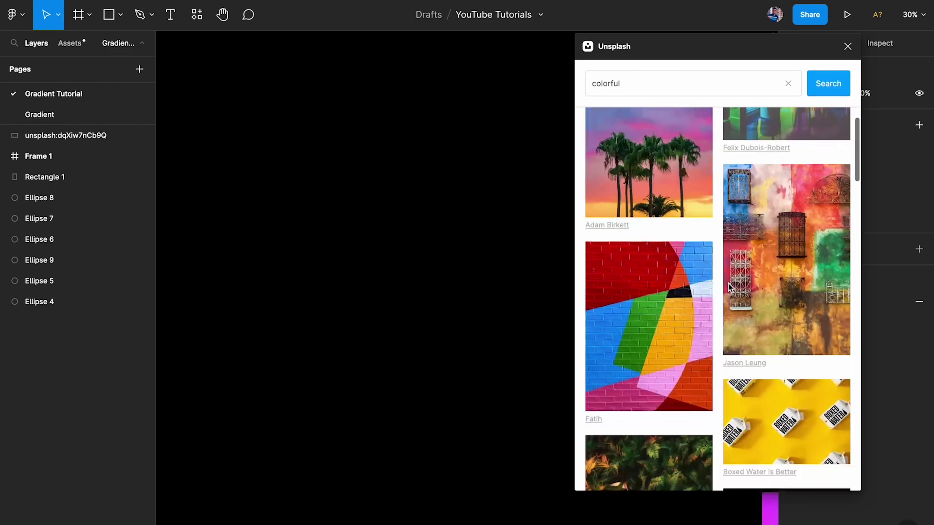
scroll(728, 283, down, 15)
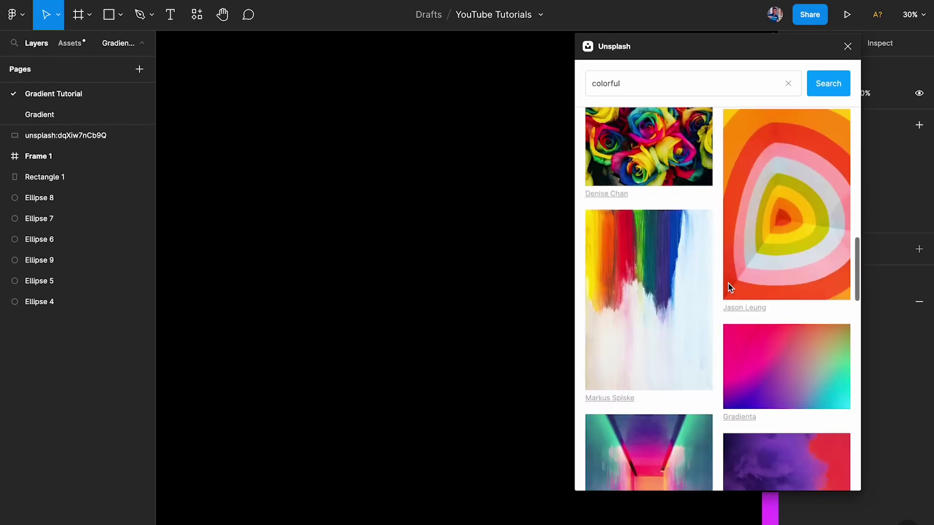
scroll(728, 284, down, 5)
click(665, 203)
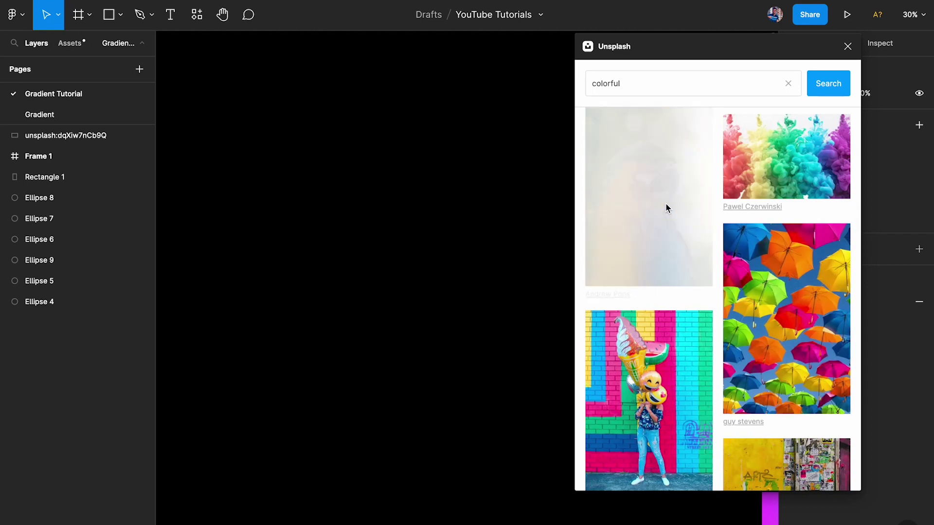
click(847, 46)
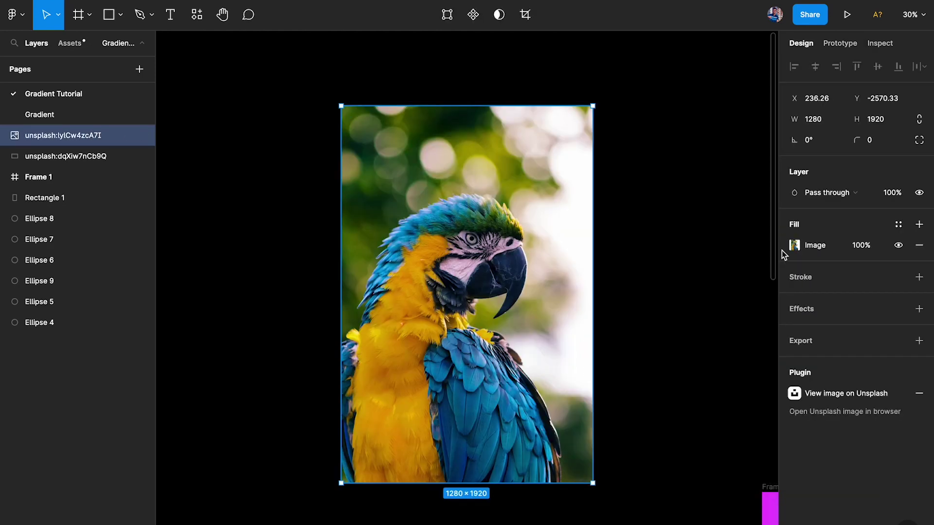
Step: Demonstrate the parrot image fill's Saturation at maximum and minimum, finishing with it at maximum
click(795, 246)
scroll(587, 331, up, 1)
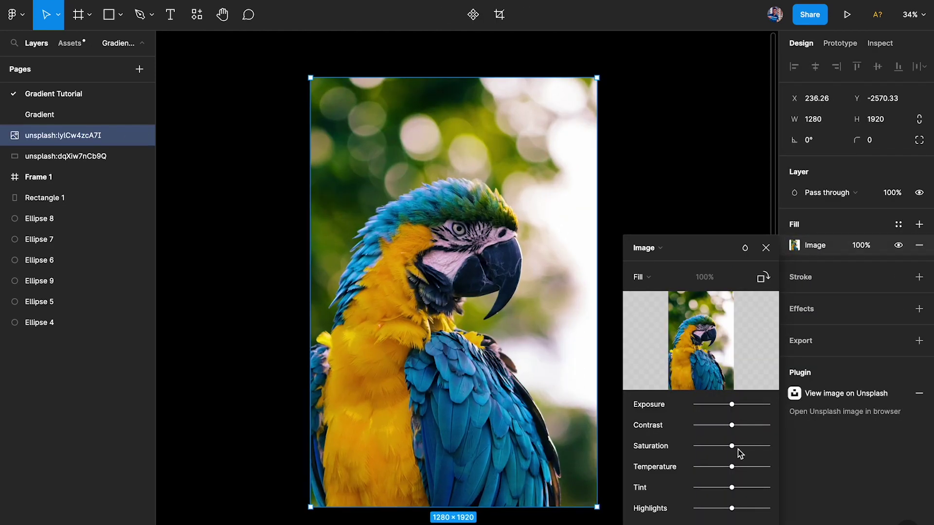
drag(735, 452, 788, 447)
drag(768, 447, 640, 452)
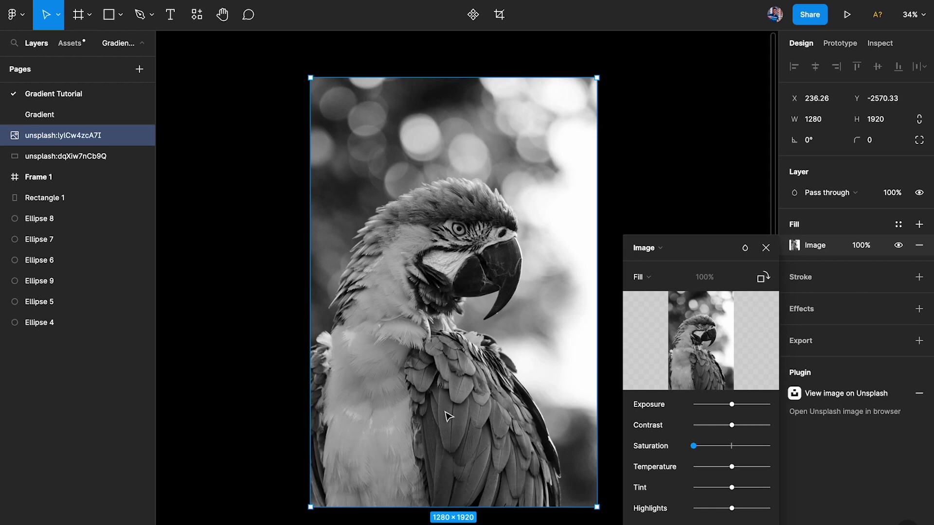
drag(725, 446, 854, 448)
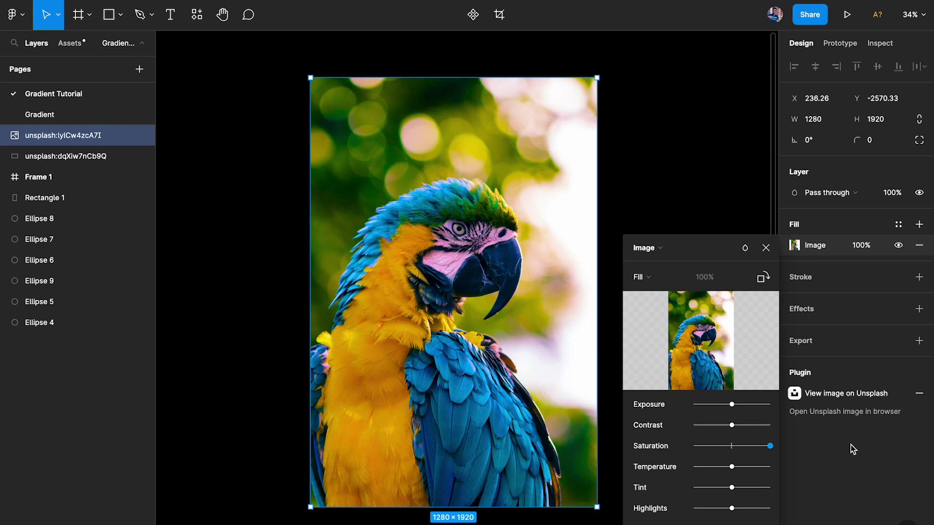
Step: Close the image fill settings and delete the parrot photo from the canvas
click(766, 248)
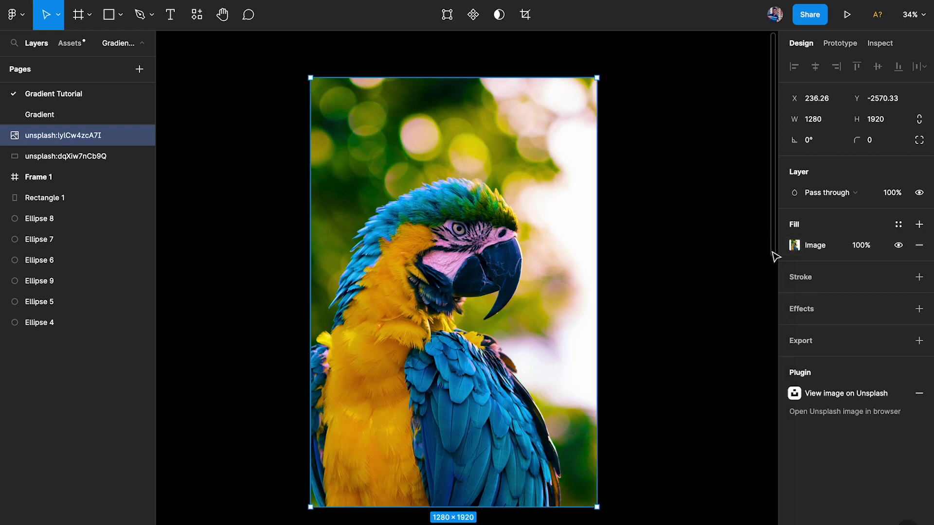
key(Delete)
scroll(563, 280, down, 6)
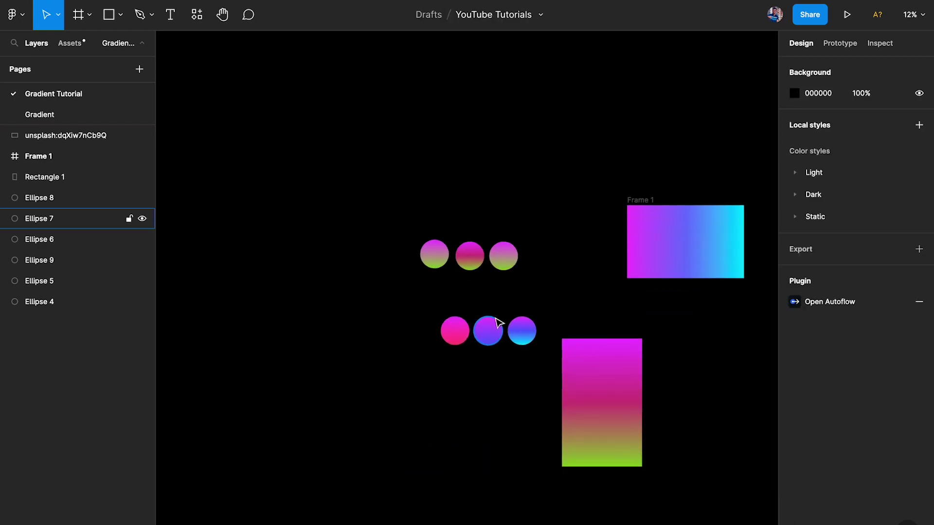
Step: Open the linear gradient of the rightmost circle in the upper row for editing and select the magenta stop's hue value
scroll(498, 322, up, 4)
scroll(515, 169, up, 1)
scroll(526, 262, up, 5)
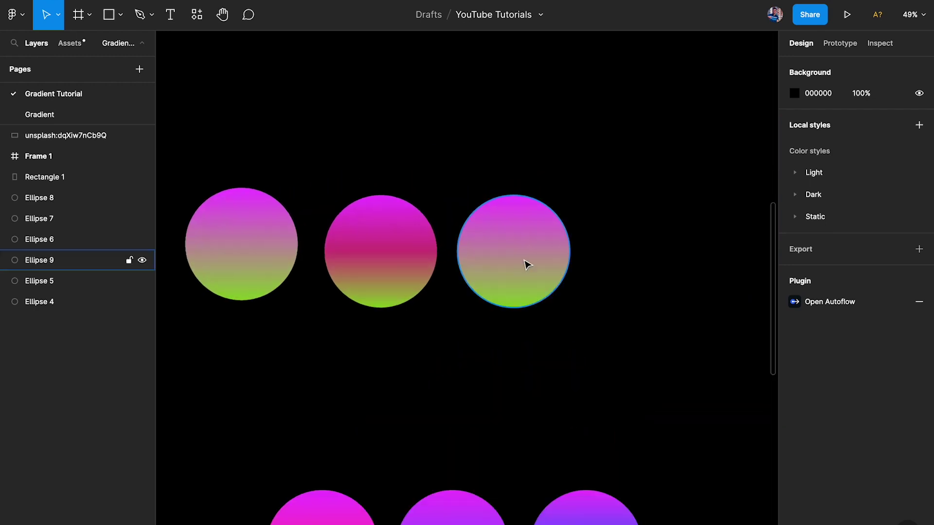
click(525, 263)
click(794, 245)
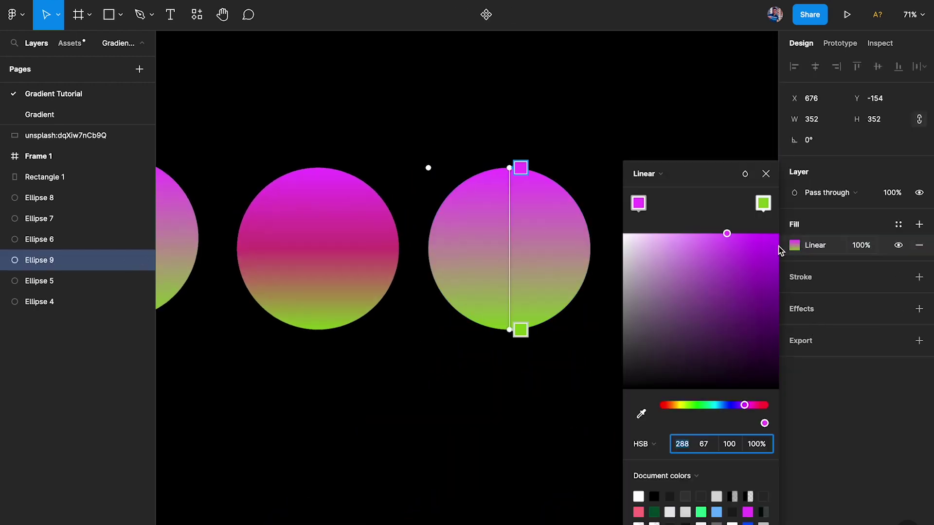
click(640, 203)
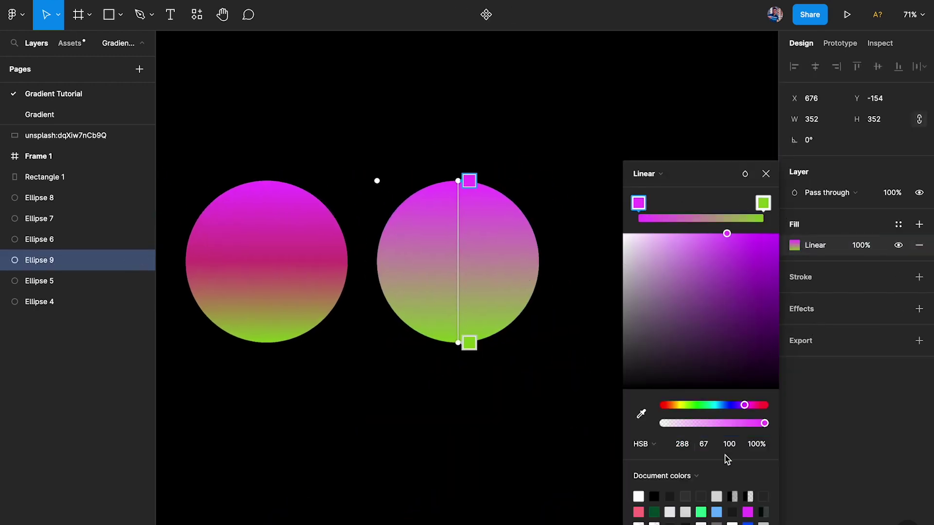
click(683, 447)
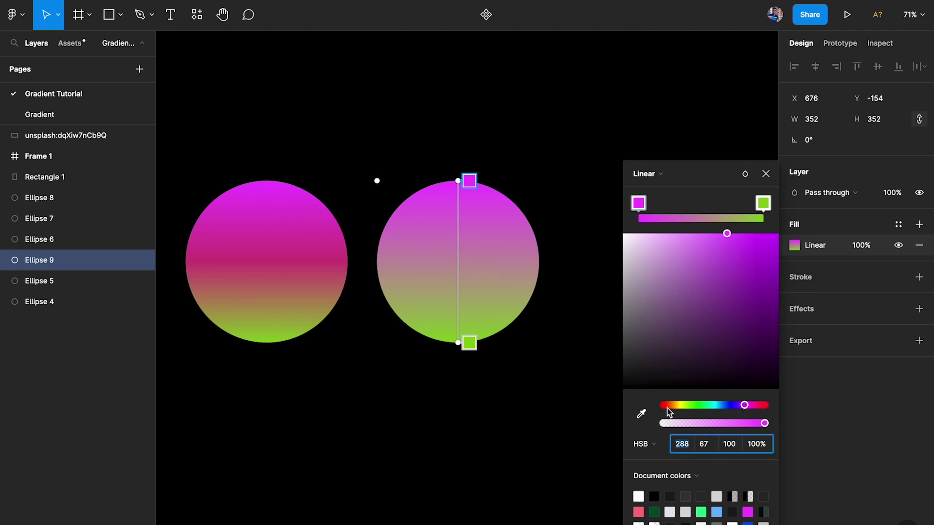
Step: Demonstrate the magenta stop's saturation by raising it to 87 and setting it back to 67
click(710, 445)
key(shift+Up)
key(shift+Up)
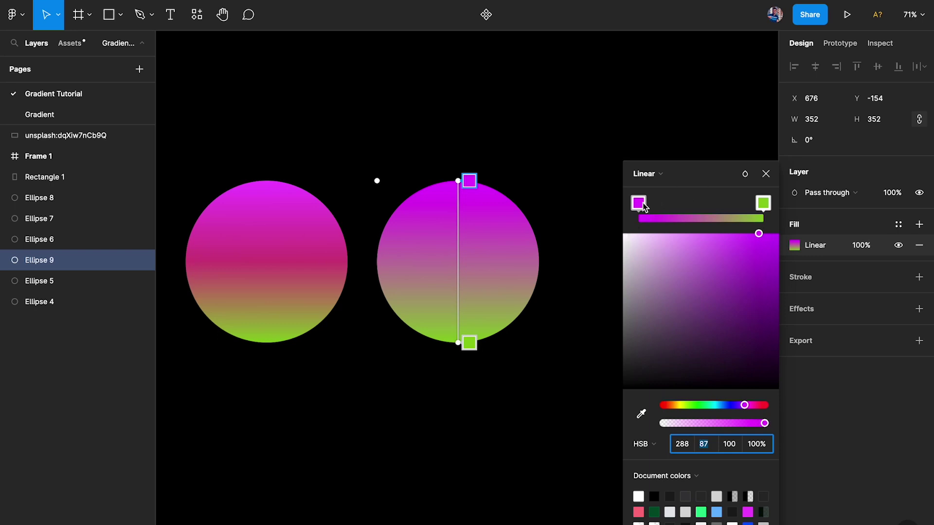
text(67)
key(Return)
Step: Demonstrate the magenta stop's brightness by lowering it in stages to 0 and raising it back to 100
click(730, 448)
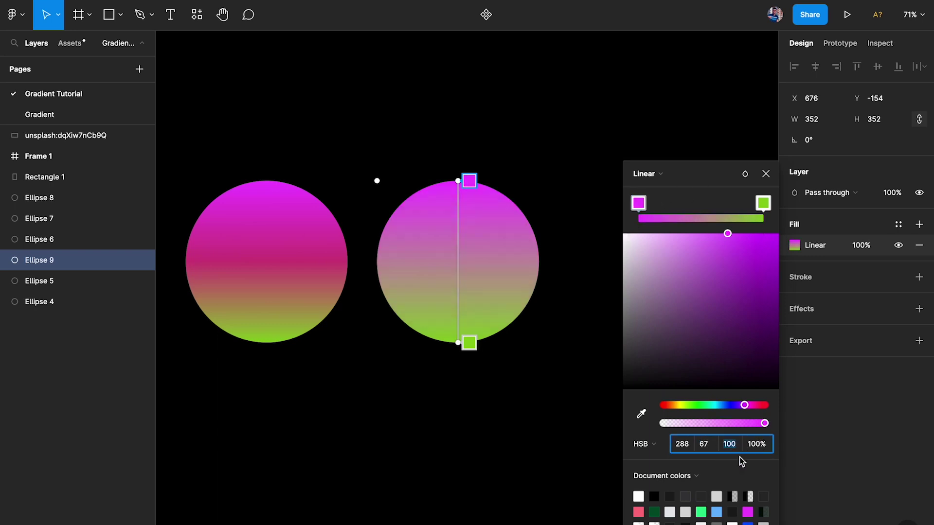
click(729, 236)
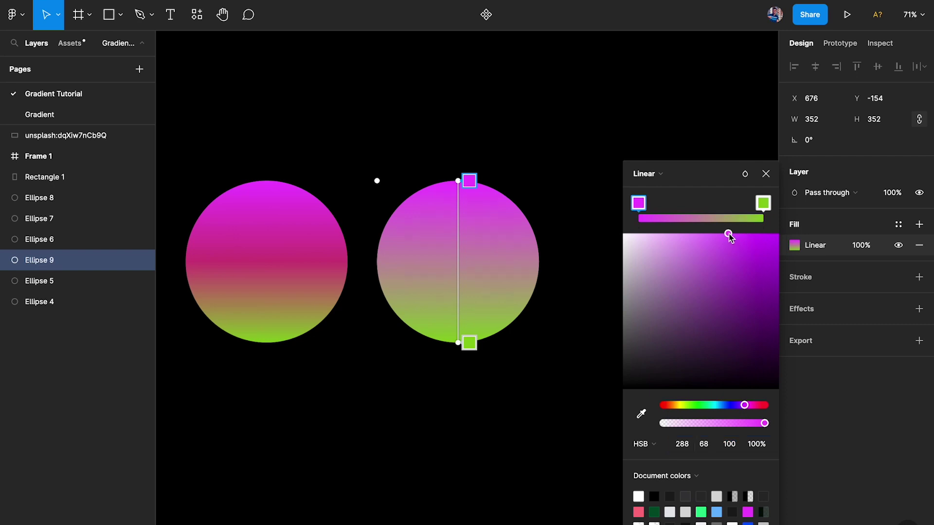
mouse_move(730, 239)
mouse_down()
mouse_move(728, 261)
mouse_move(728, 234)
mouse_up()
click(729, 446)
key(shift+Down)
key(shift+Down)
key(shift+Down)
key(shift+Down)
key(shift+Down)
key(shift+Down)
key(shift+Down)
key(shift+Down)
key(shift+Down)
key(shift+Up)
key(shift+Up)
key(shift+Up)
key(shift+Up)
key(shift+Up)
key(shift+Up)
key(shift+Up)
key(shift+Up)
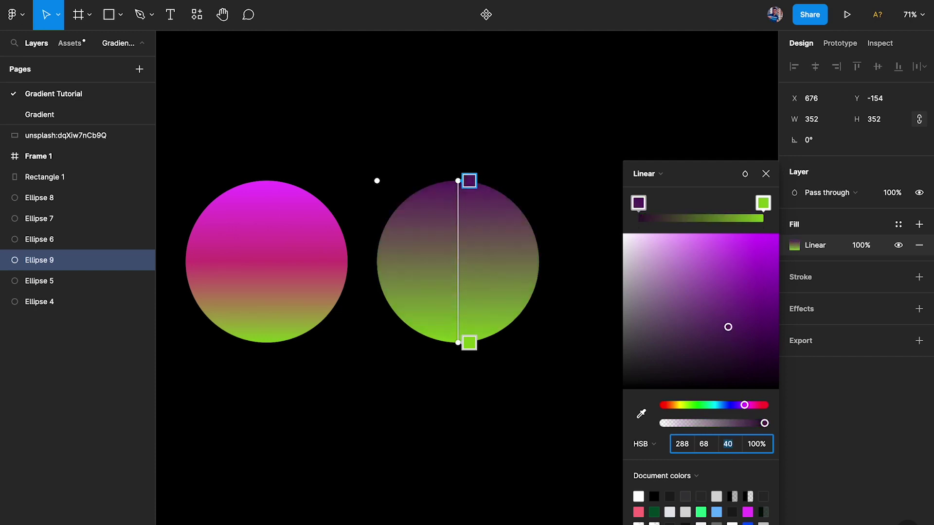
key(shift+Up)
key(shift+Down)
key(shift+Down)
key(shift+Down)
key(shift+Down)
key(shift+Down)
key(shift+Down)
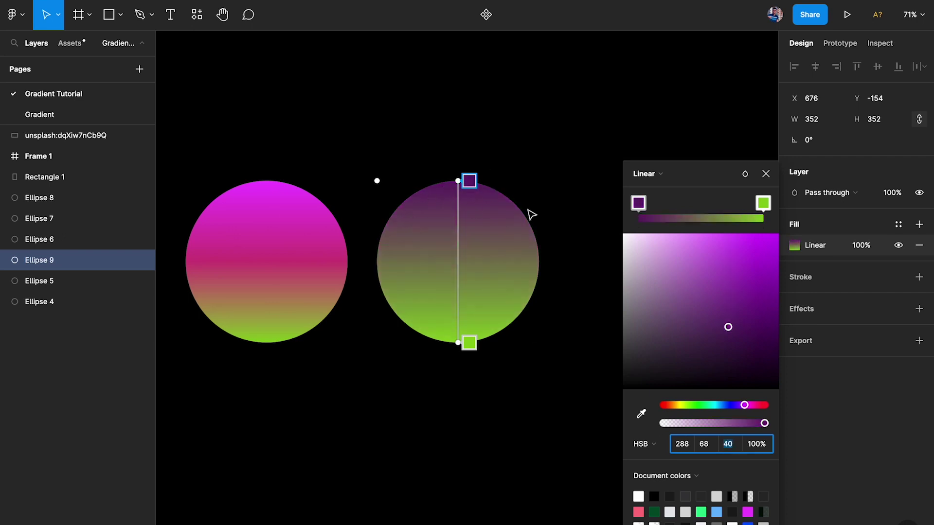
key(shift+Down)
key(shift+Down)
key(shift+Down)
key(shift+Down)
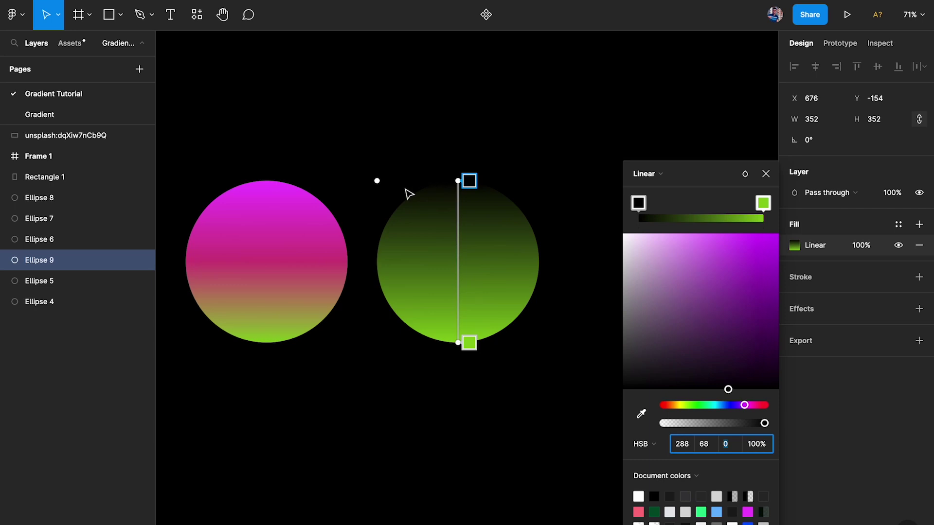
key(shift+Up)
key(shift+Up)
key(shift+Up)
key(shift+Up)
key(shift+Up)
key(shift+Up)
key(shift+Up)
key(shift+Up)
key(shift+Up)
key(shift+Up)
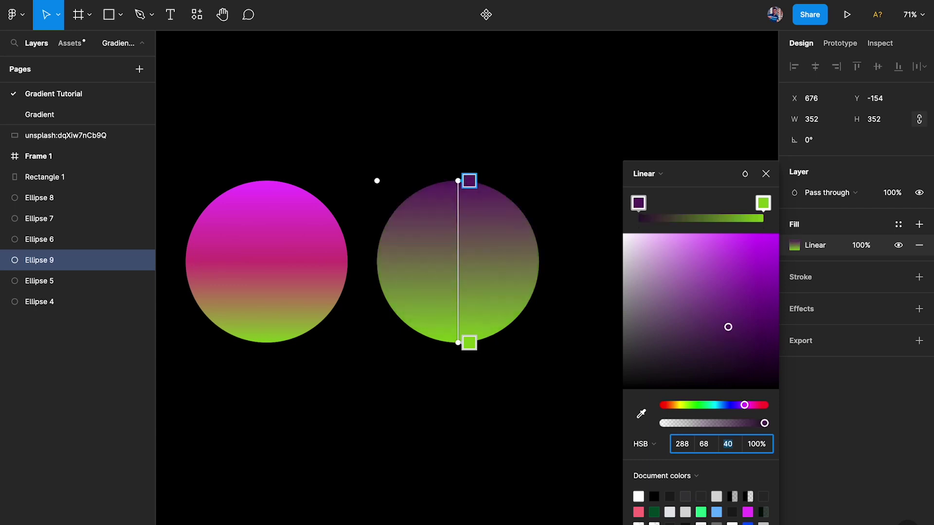
Step: Try white and black for the magenta stop in the colour field and undo both changes
drag(732, 238, 620, 233)
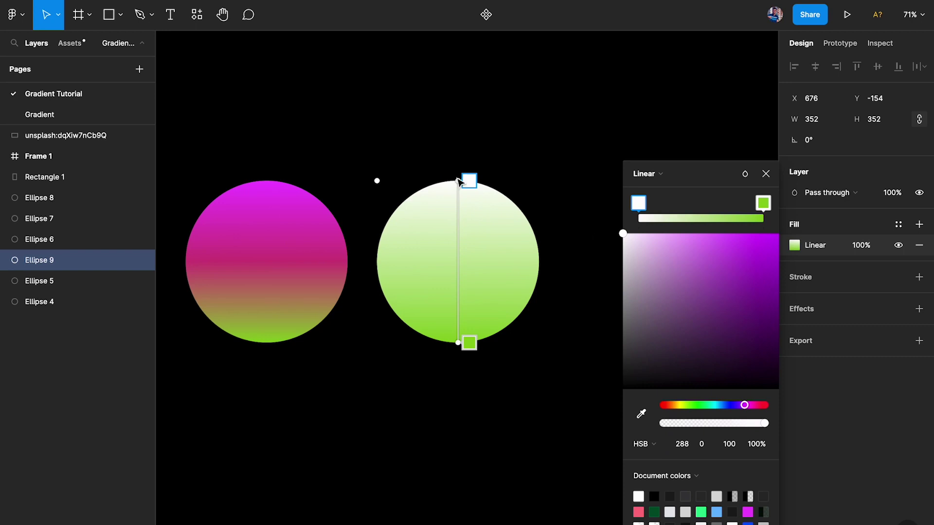
drag(738, 380, 736, 442)
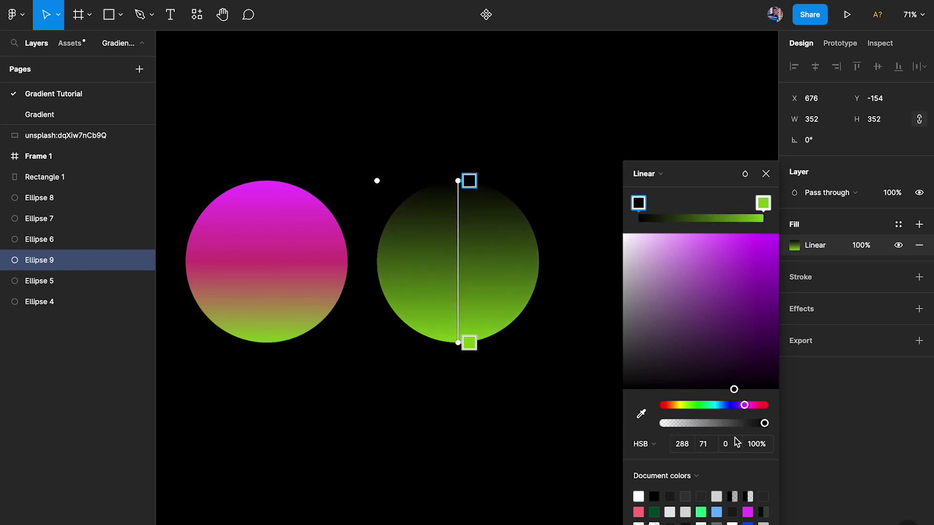
key(ctrl+z)
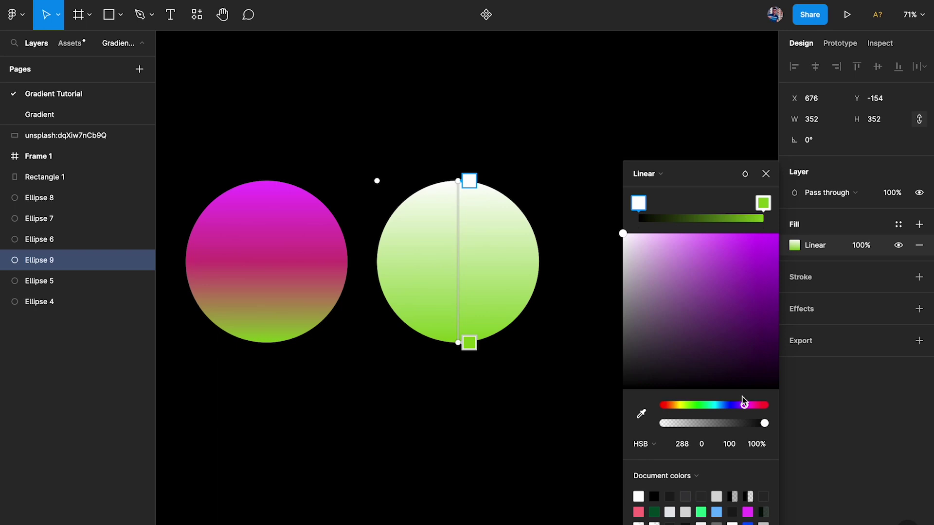
click(744, 404)
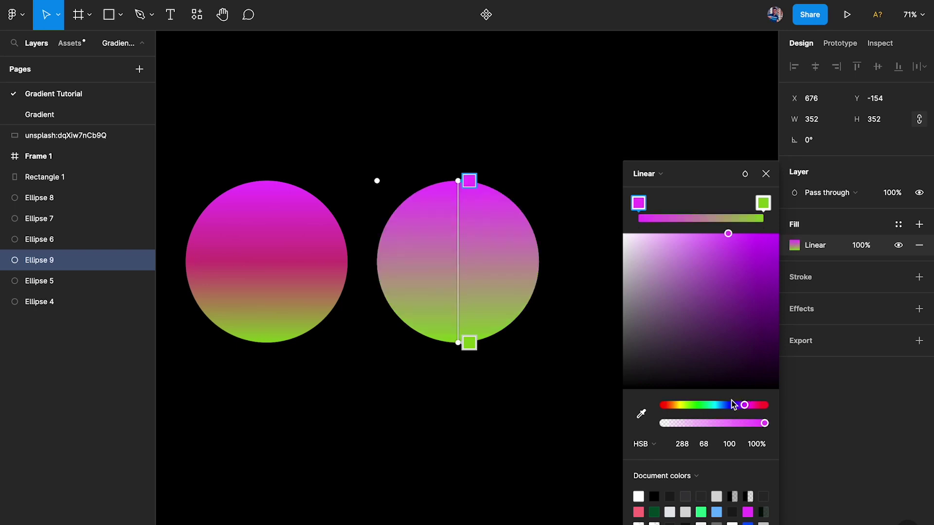
Step: Set the magenta stop's saturation to 67 and check its saturation and brightness values
click(708, 445)
text(67)
key(Return)
click(707, 446)
click(729, 445)
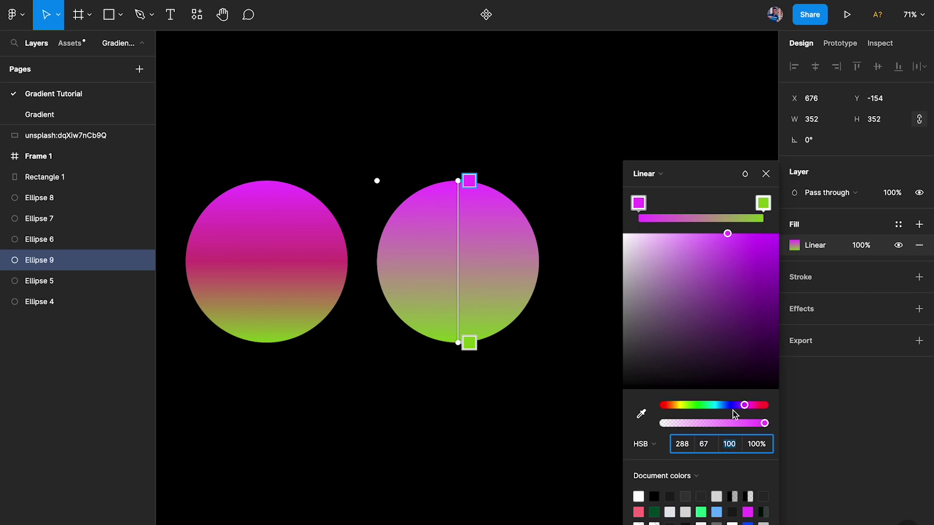
click(708, 445)
Step: Select the green stop, check its saturation and set its brightness to 100
click(763, 204)
click(707, 445)
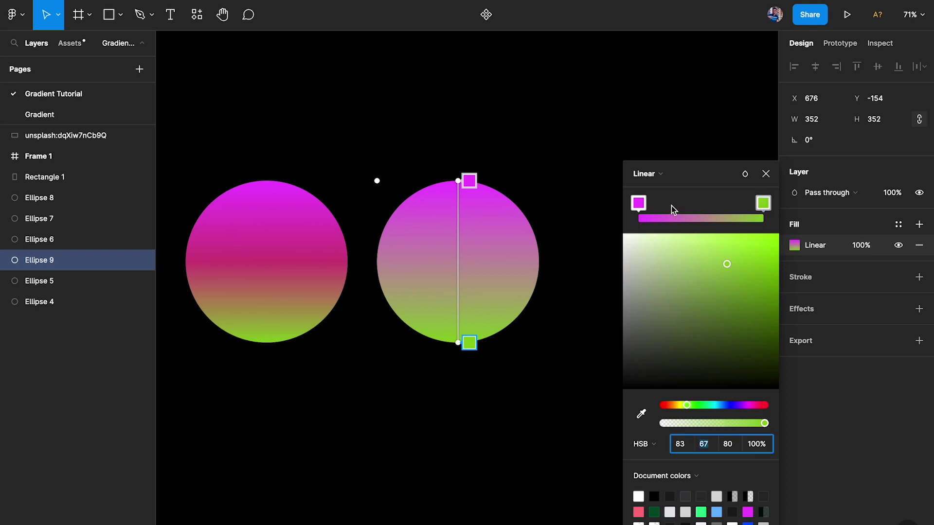
click(736, 446)
text(100)
key(Return)
Step: Compare the HSB values of the magenta and green stops, try a bluer hue on the green stop and undo it
click(640, 205)
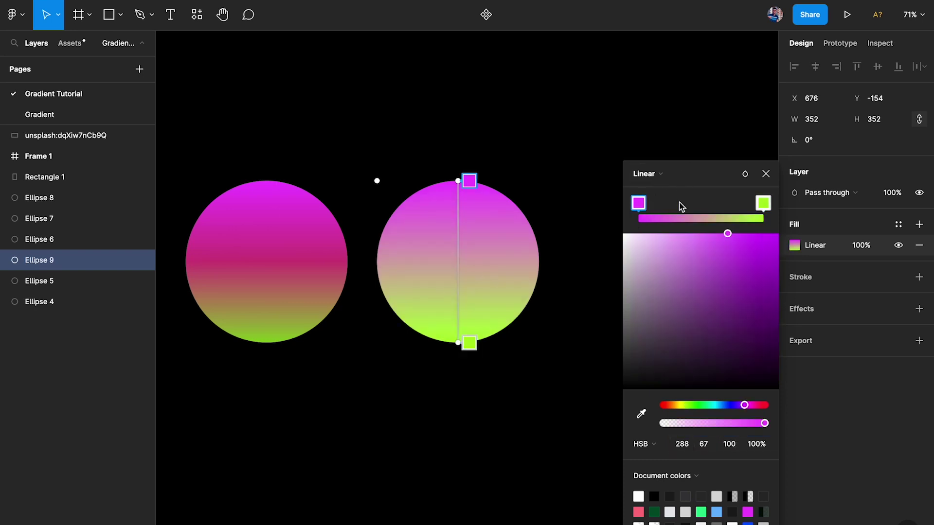
click(704, 445)
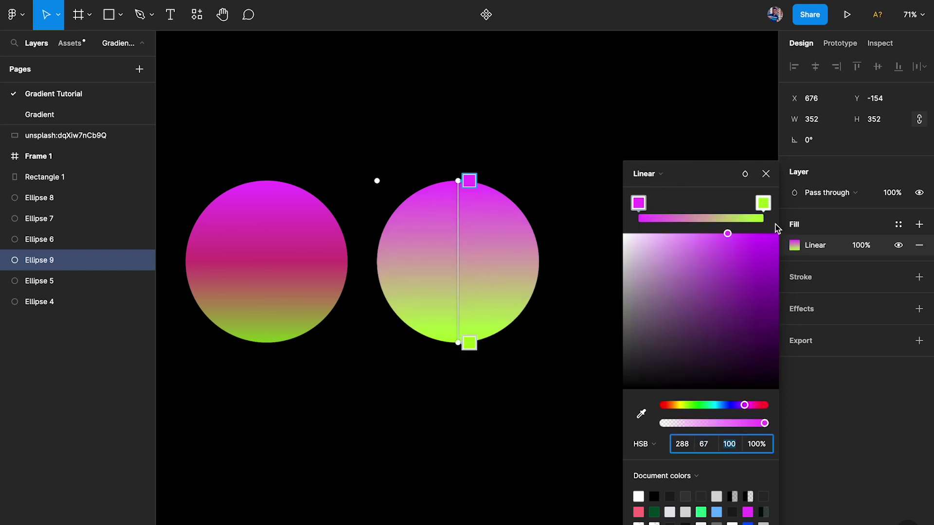
click(763, 203)
click(680, 444)
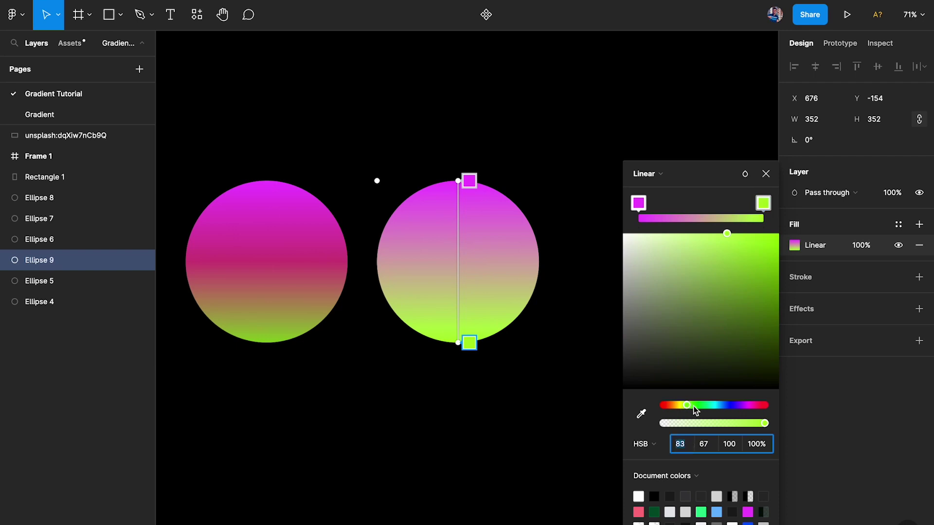
drag(687, 406, 719, 408)
key(ctrl+z)
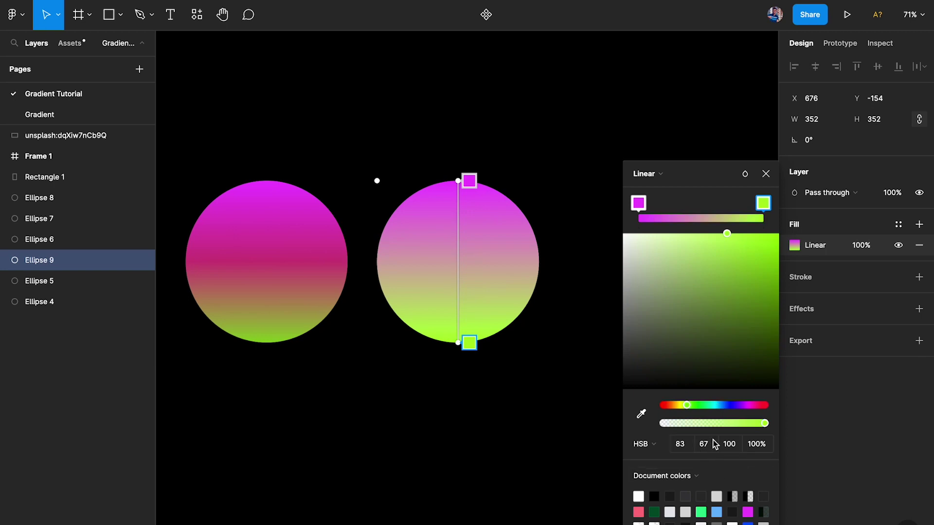
Step: Leave gradient editing, move the red-middle circle above the row and place the edited circle beside the dull one at X 222
scroll(396, 406, down, 5)
key(Escape)
drag(359, 299, 392, 114)
drag(510, 305, 364, 304)
scroll(365, 304, up, 3)
Step: Compare the dull magenta-green circle with the brighter one beside it and with the red-middle circle above
click(498, 432)
click(587, 290)
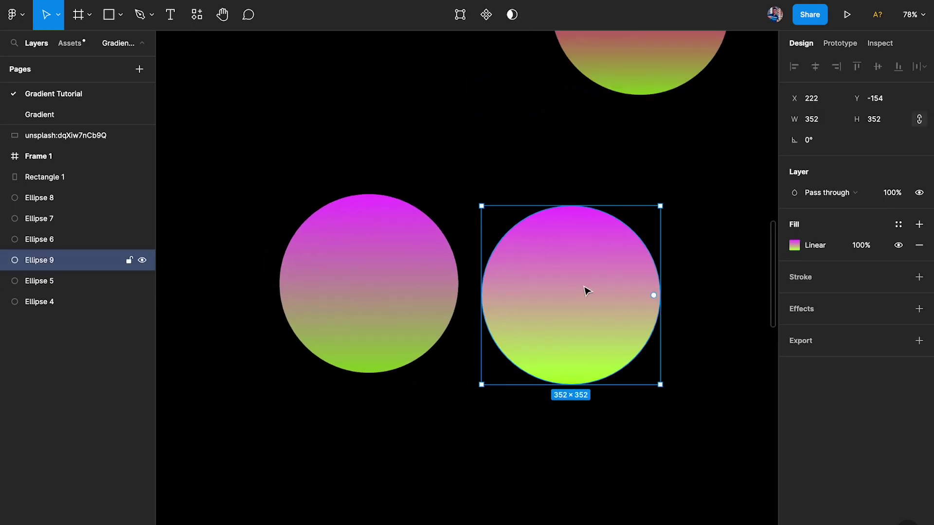
click(377, 260)
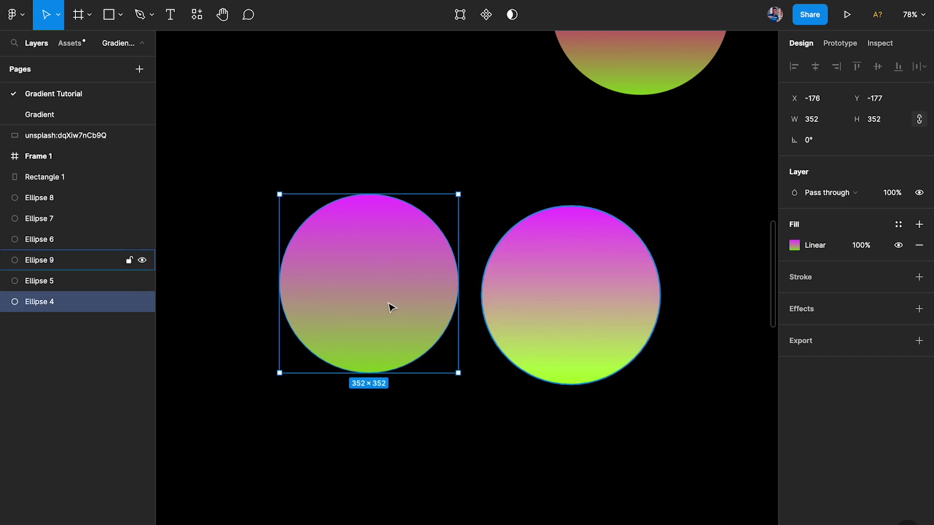
click(588, 284)
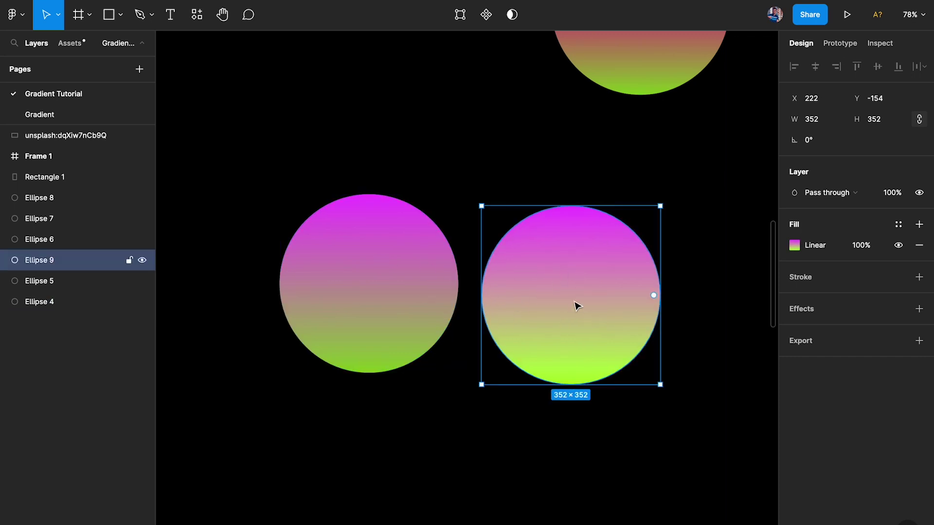
click(395, 300)
click(373, 407)
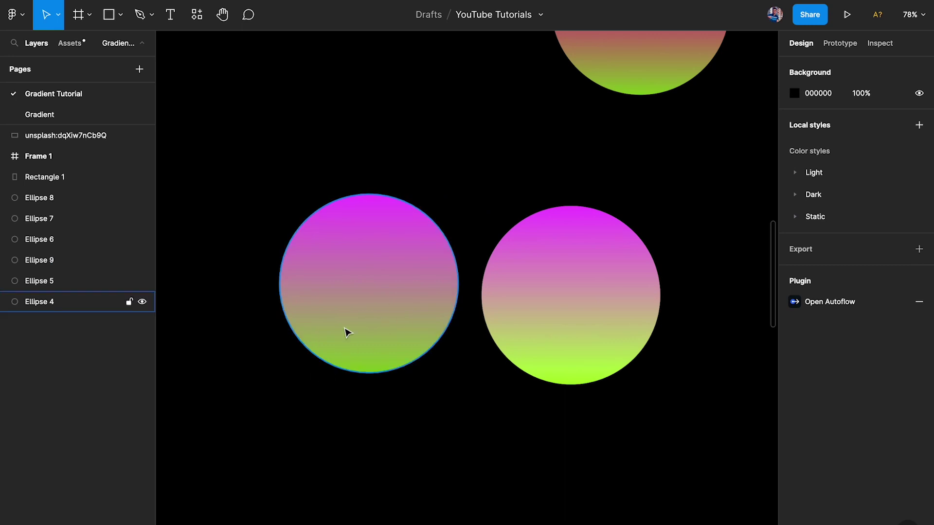
scroll(348, 330, down, 3)
scroll(389, 229, right, 3)
click(457, 111)
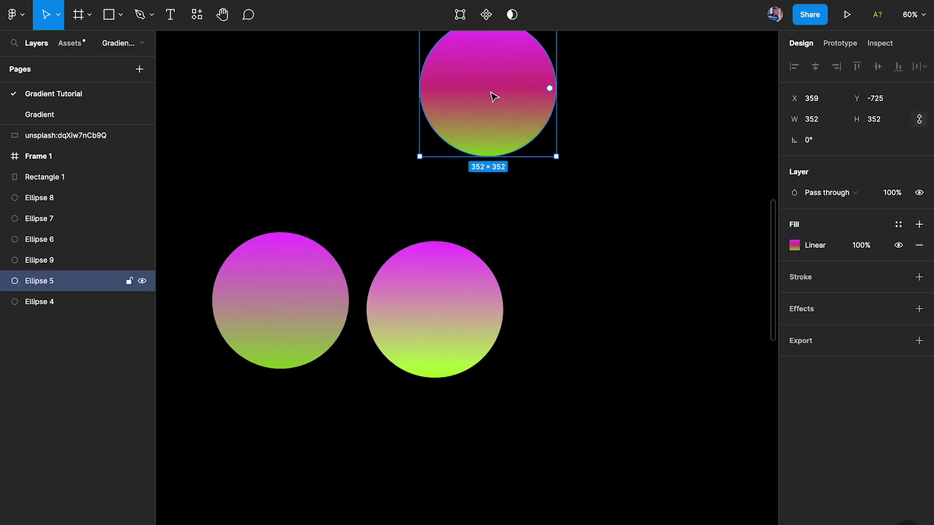
Step: Duplicate the brighter circle to X 620 and add a middle stop halfway along the copy's gradient
alt+drag(432, 299, 586, 298)
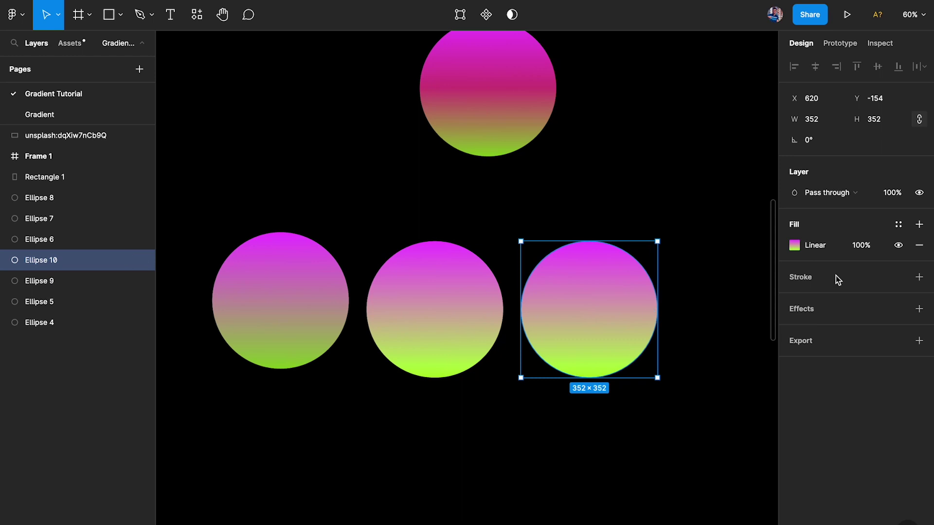
click(797, 249)
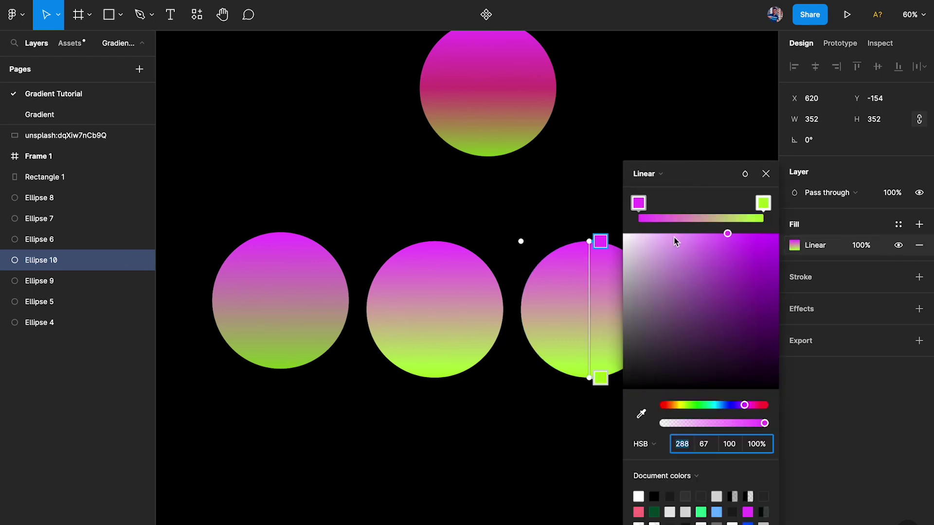
click(590, 309)
scroll(600, 312, right, 5)
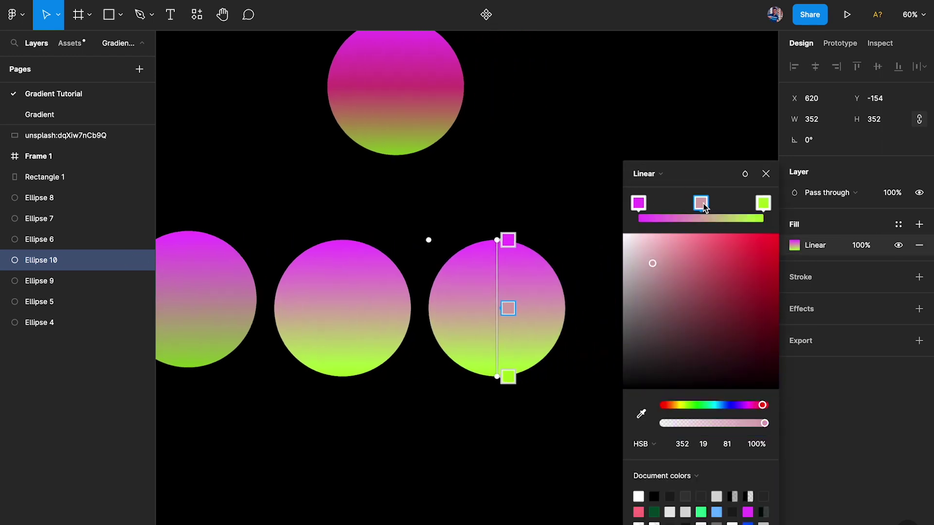
Step: Set the new middle stop's saturation to 67 and brightness to 100, and check the resulting gradient
click(709, 449)
text(67)
key(Return)
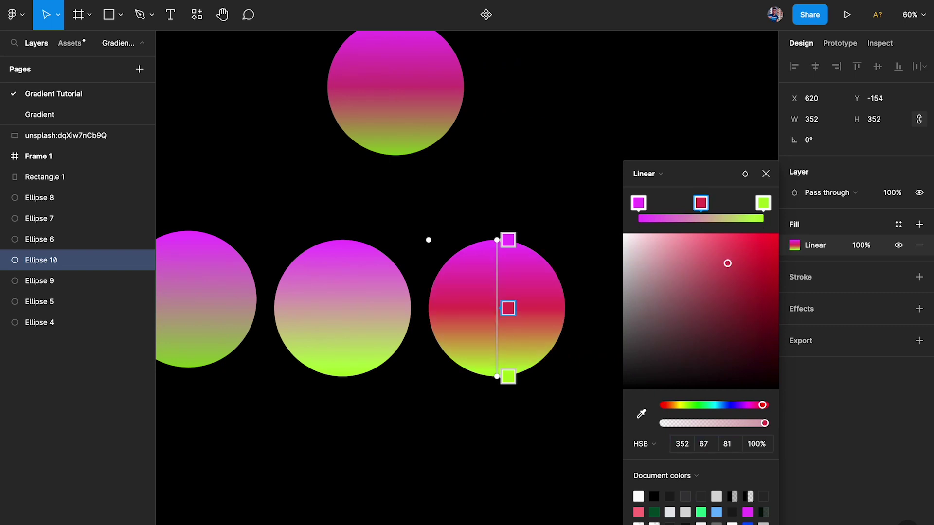
text(100)
key(Return)
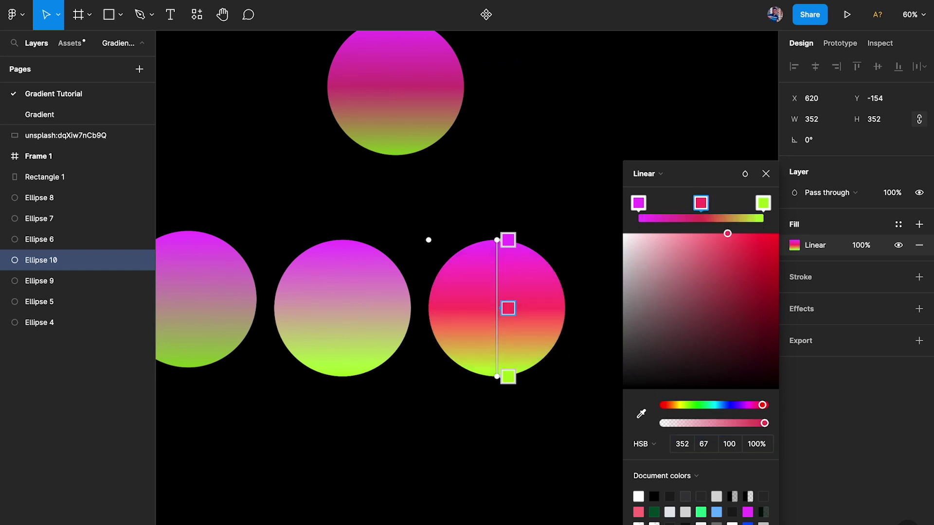
scroll(563, 390, up, 3)
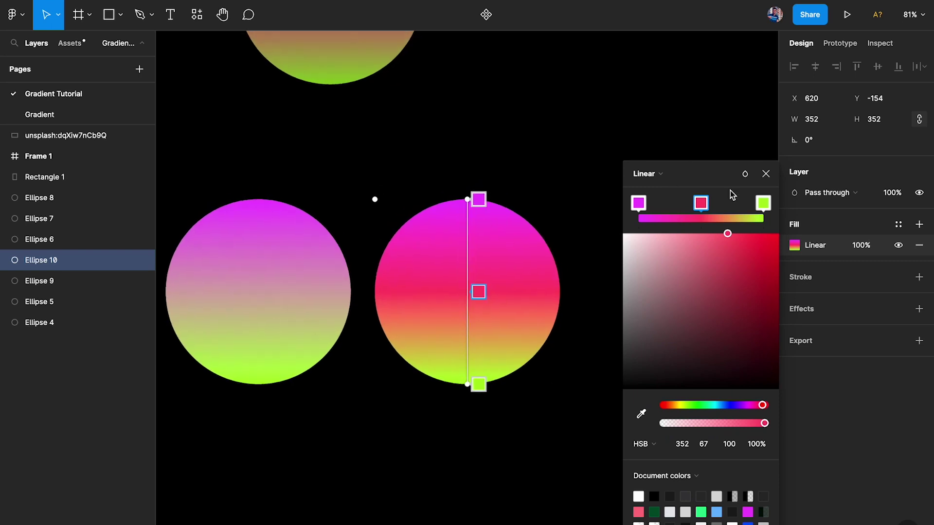
click(709, 447)
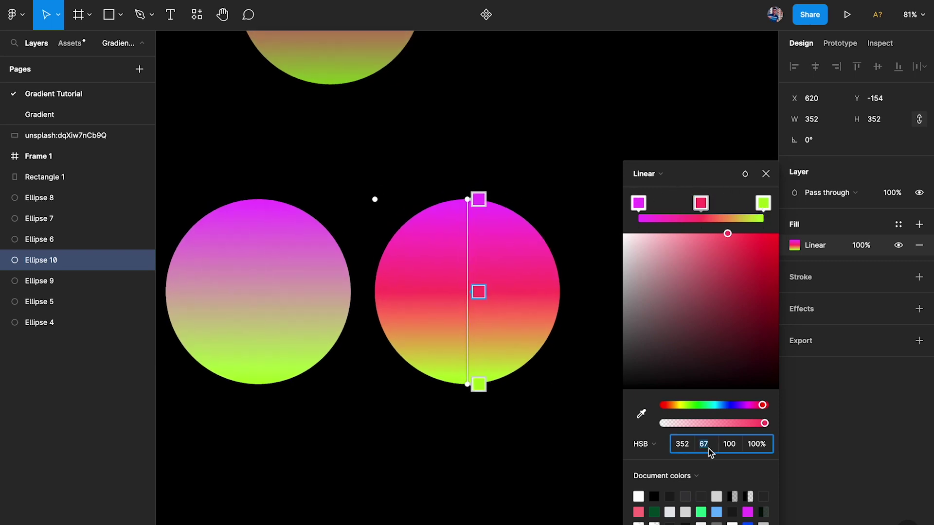
Step: Shift the middle stop's hue to 338 and leave gradient editing
click(735, 446)
drag(762, 406, 760, 408)
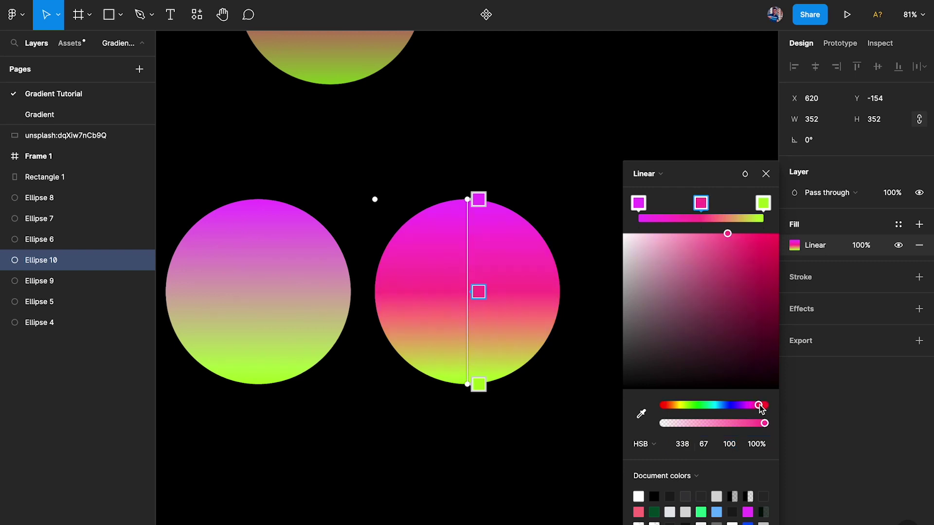
key(Escape)
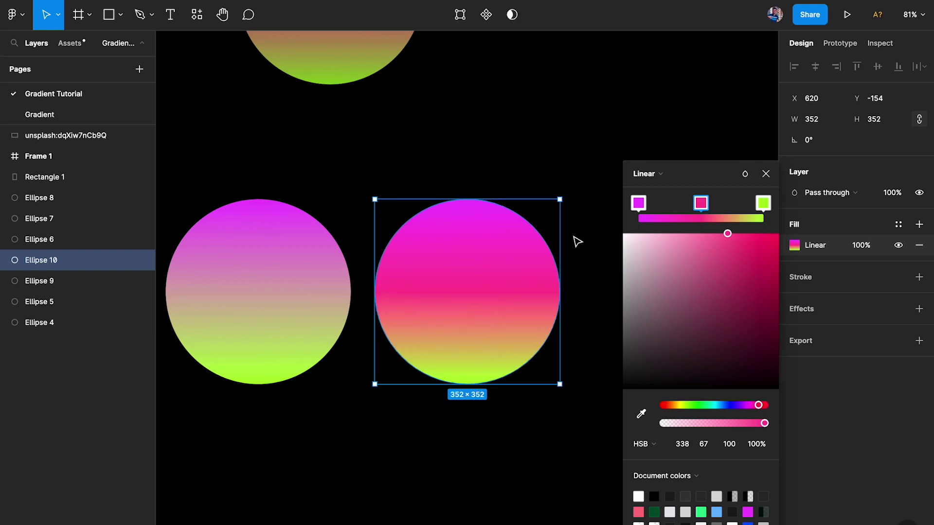
key(Escape)
scroll(574, 240, down, 5)
Step: Lower the saturation of the pink-middle circle's middle gradient stop to 60 and deselect the circle
click(535, 262)
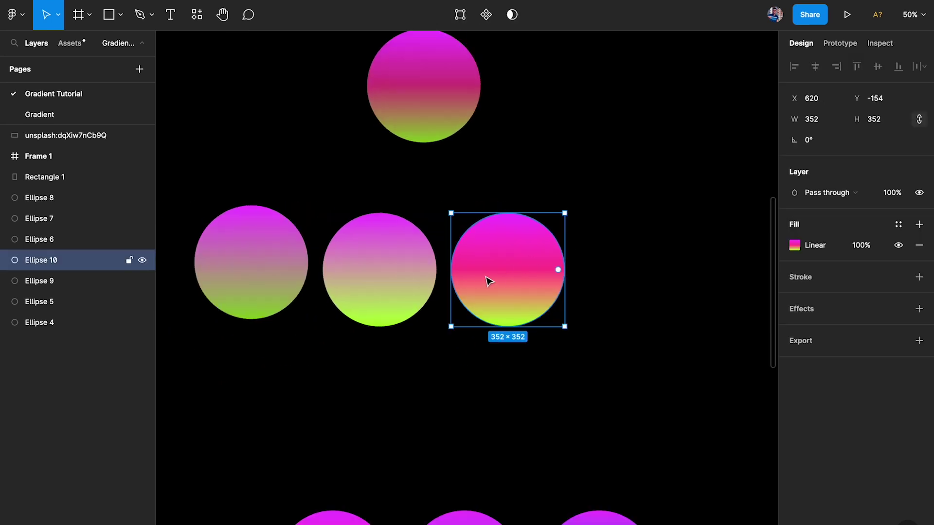
scroll(484, 279, up, 2)
click(795, 245)
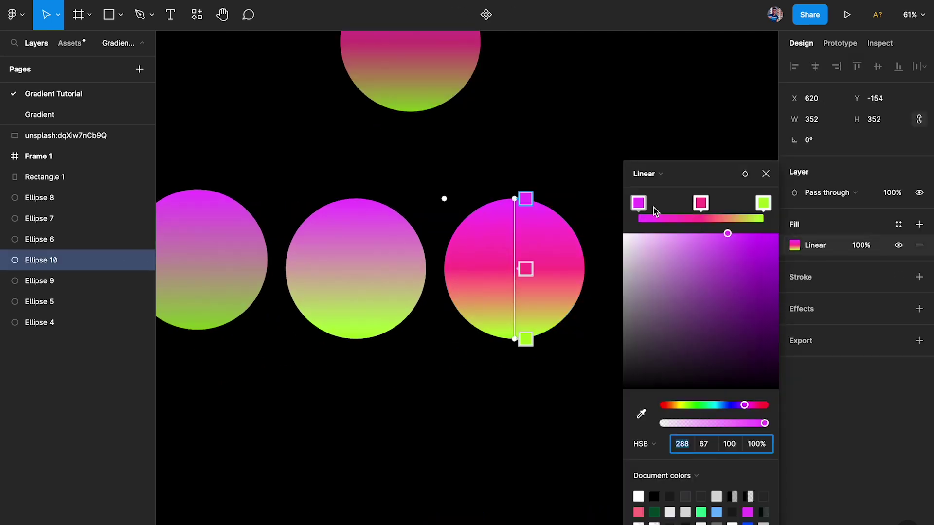
click(708, 206)
drag(729, 236, 717, 235)
scroll(517, 413, down, 3)
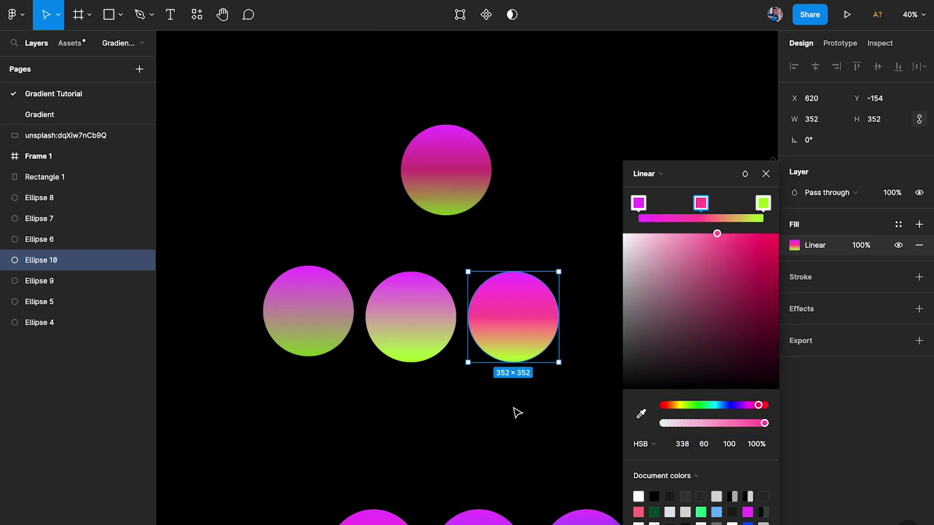
click(517, 413)
scroll(517, 413, down, 5)
scroll(437, 382, up, 3)
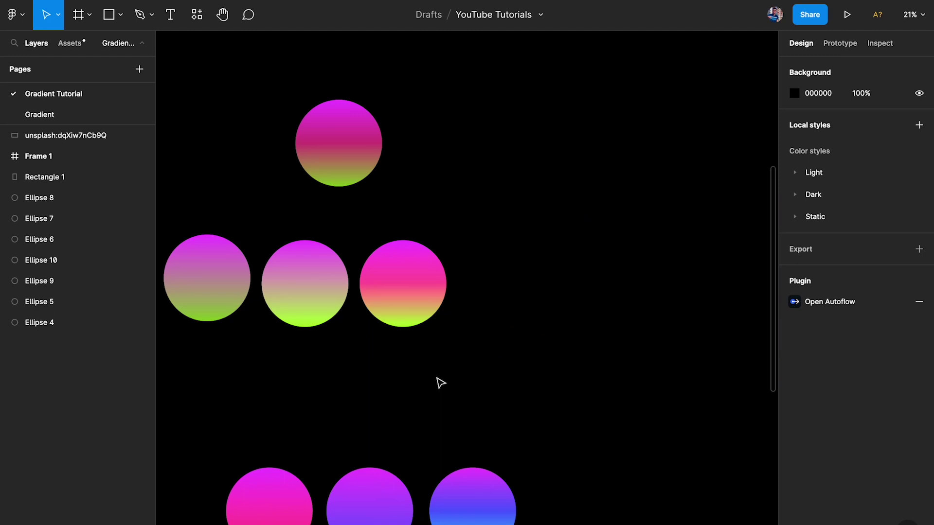
Step: Move the red-middle circle down into the row, to the right of the brighter pink-middle circle, and compare the two
drag(350, 146, 518, 290)
scroll(417, 287, up, 3)
click(449, 196)
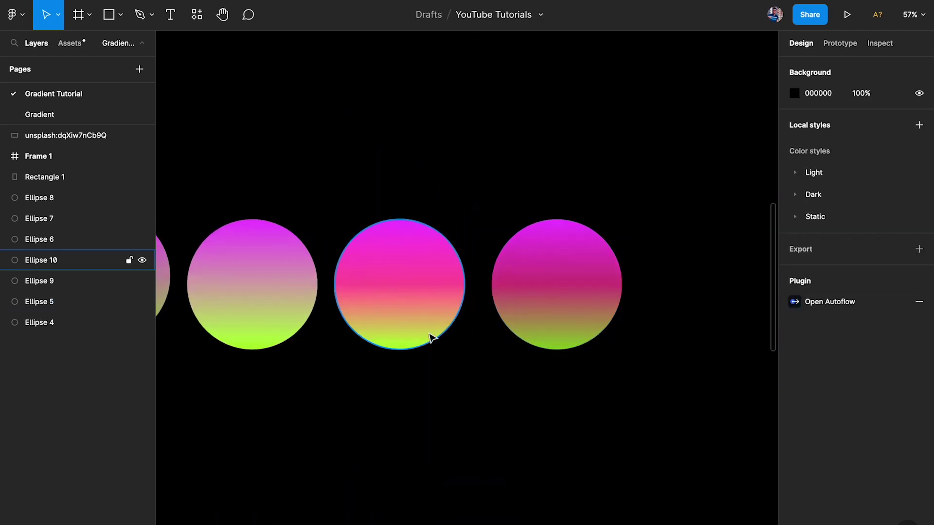
scroll(419, 373, up, 1)
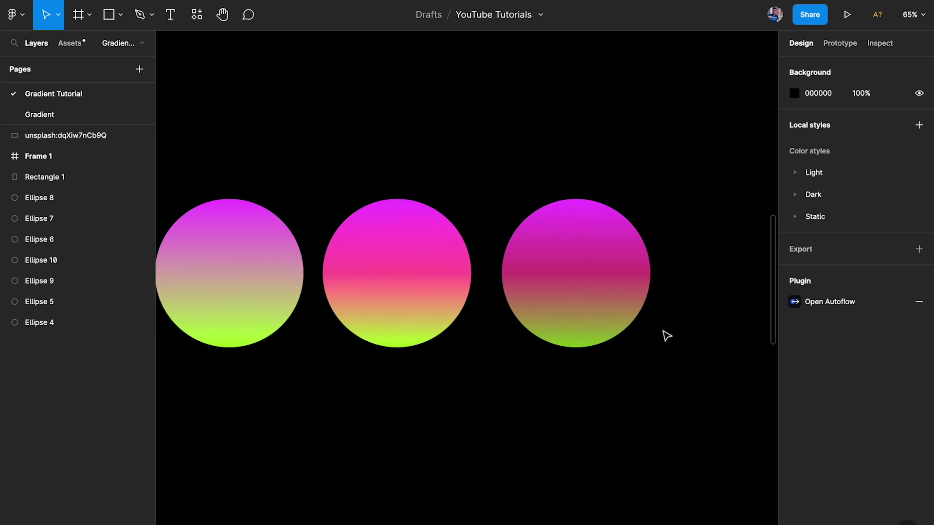
click(563, 268)
click(692, 205)
Step: Draw a rectangle about 128 × 109, fill it with the coral sampled below the pink-middle circle's centre, and open its HSB values
scroll(425, 304, up, 3)
scroll(402, 300, up, 5)
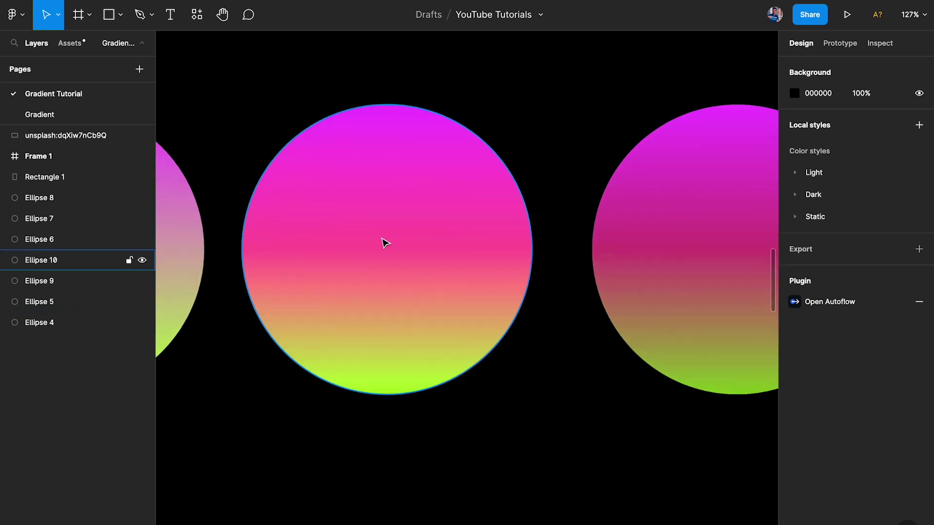
key(r)
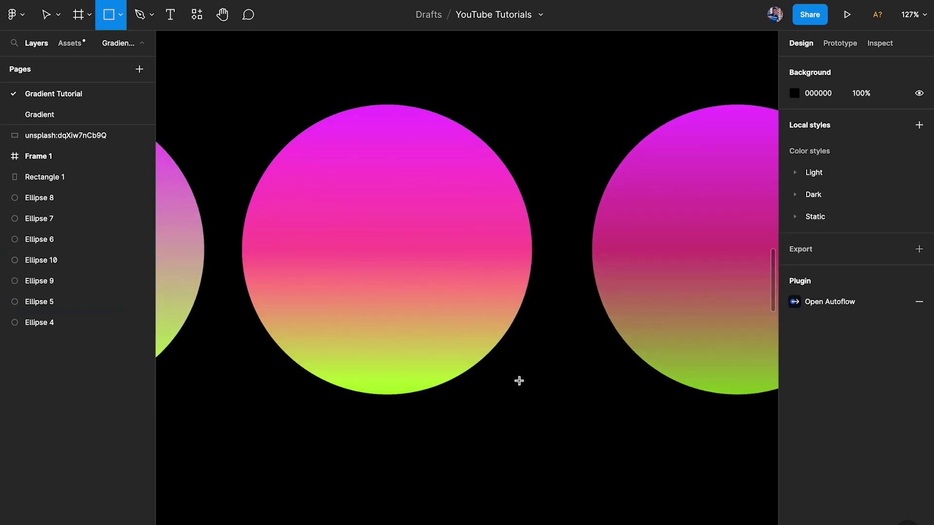
drag(507, 368, 614, 459)
key(i)
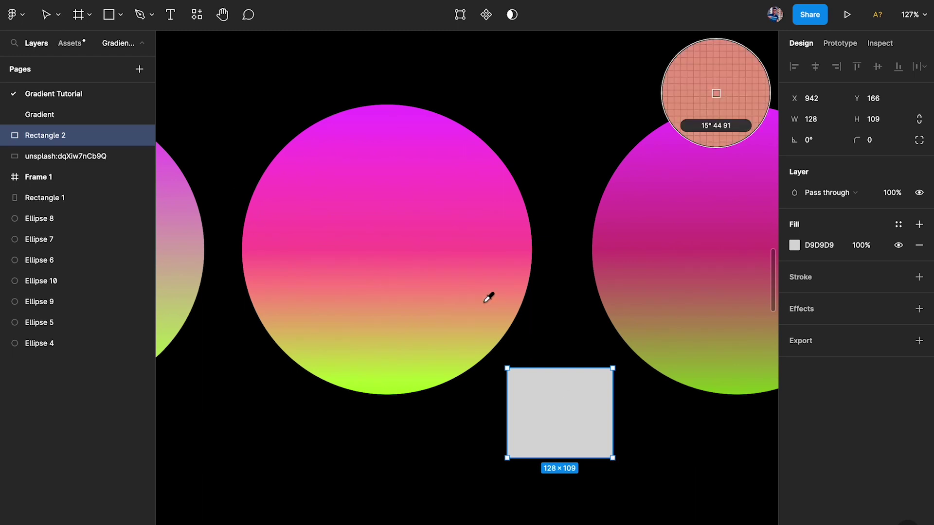
click(392, 282)
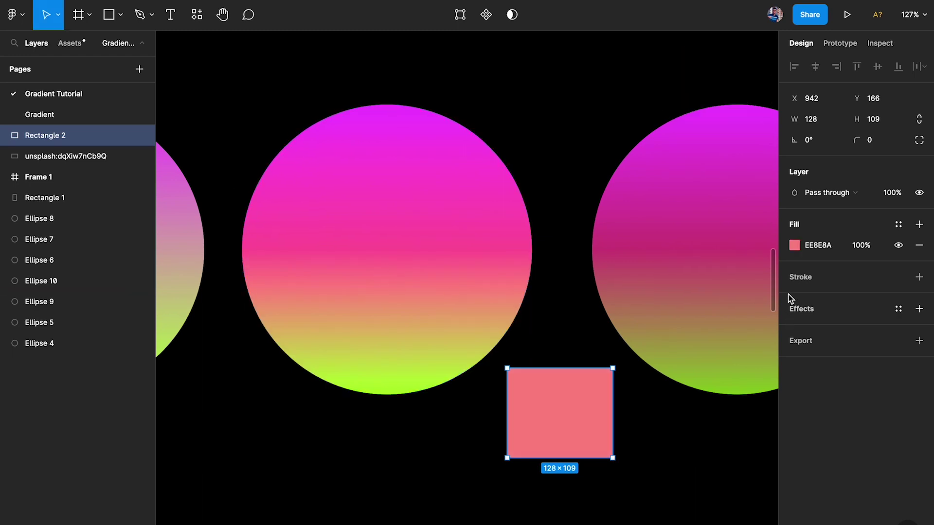
click(794, 245)
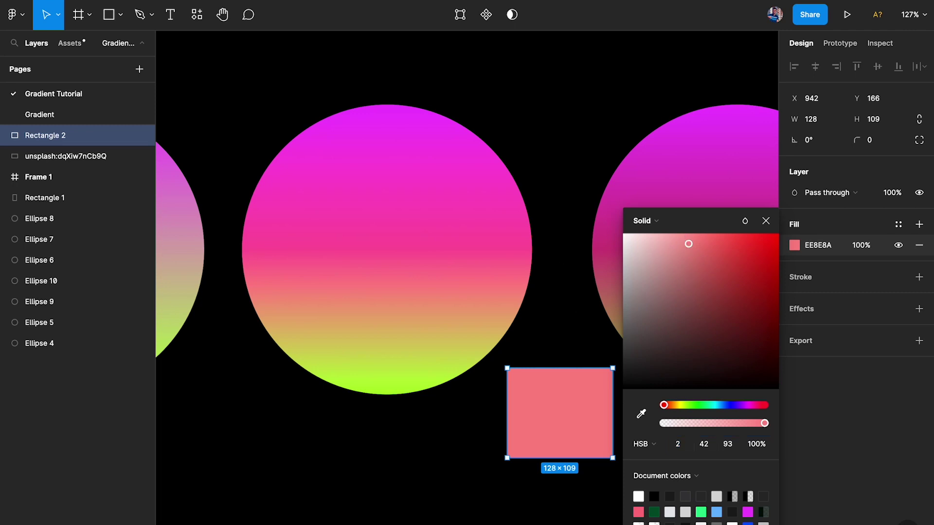
Step: Try a second green stop nearer the pink one in the pink-middle circle's gradient, and remove it
click(572, 307)
click(434, 307)
click(794, 246)
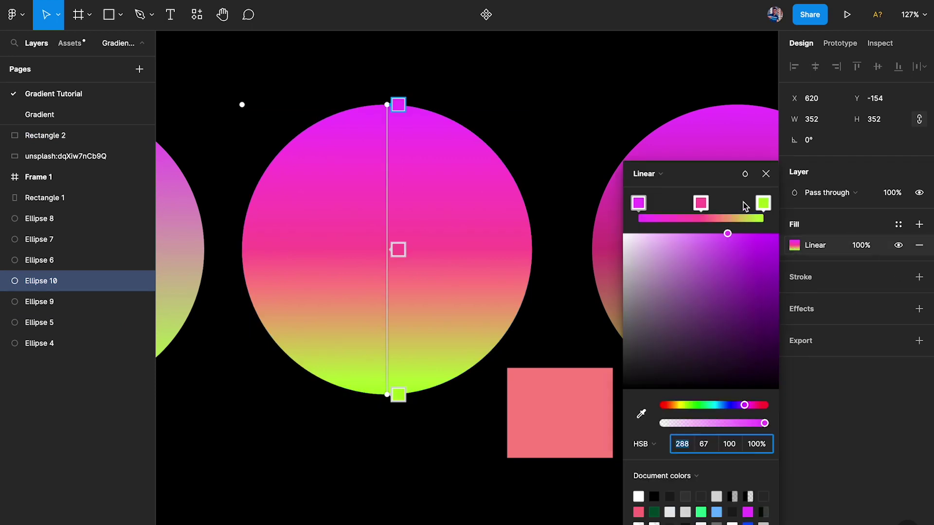
drag(761, 203, 728, 203)
click(762, 214)
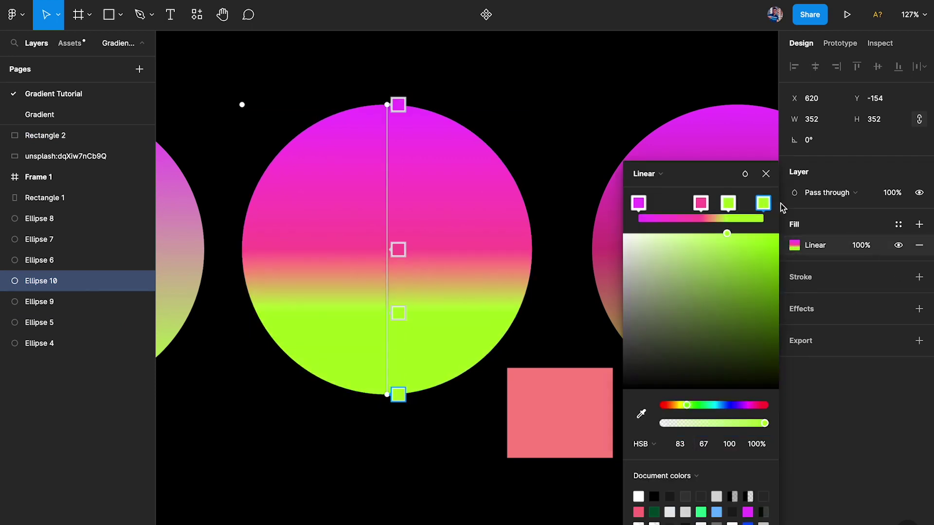
click(732, 205)
key(Delete)
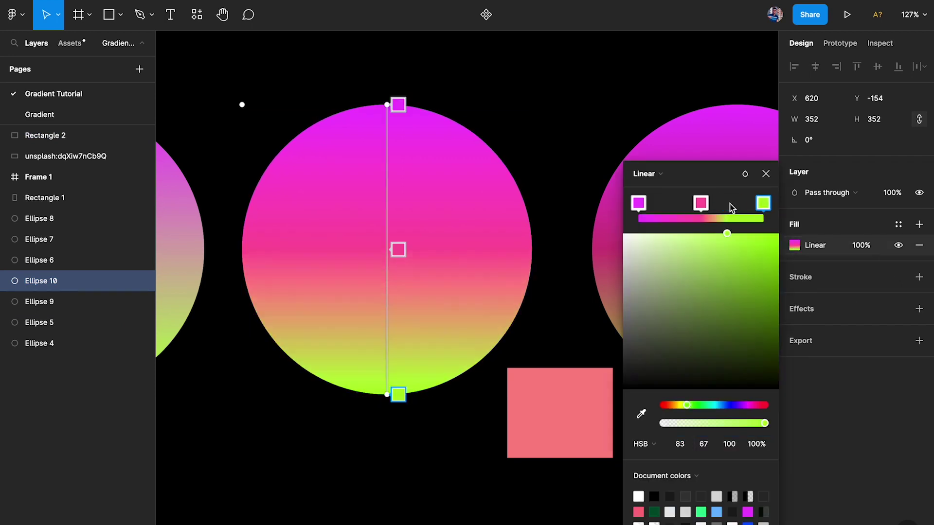
Step: Add a stop midway between pink and green, set its saturation to 67 and brightness to 100, and leave gradient editing
click(398, 322)
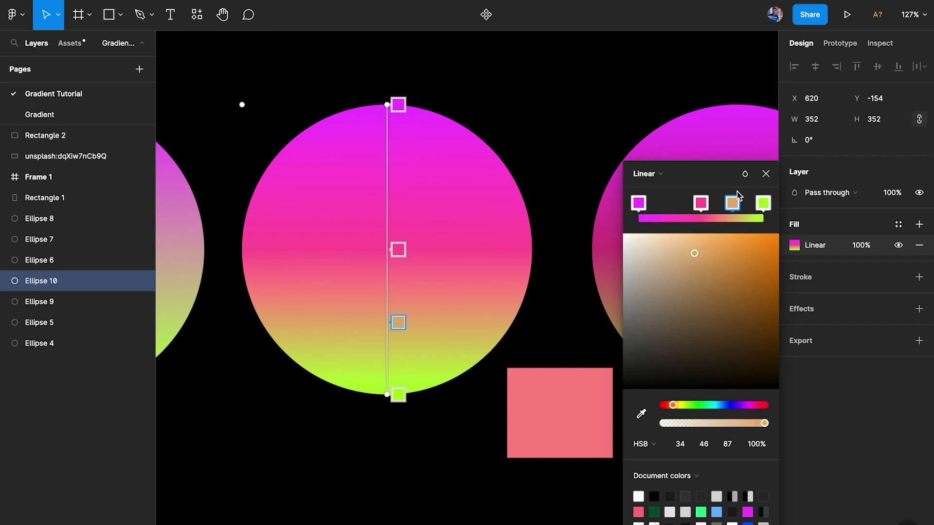
click(710, 445)
text(67)
key(Return)
click(729, 444)
text(100)
key(Return)
scroll(437, 417, down, 3)
key(Escape)
key(Escape)
scroll(438, 417, down, 2)
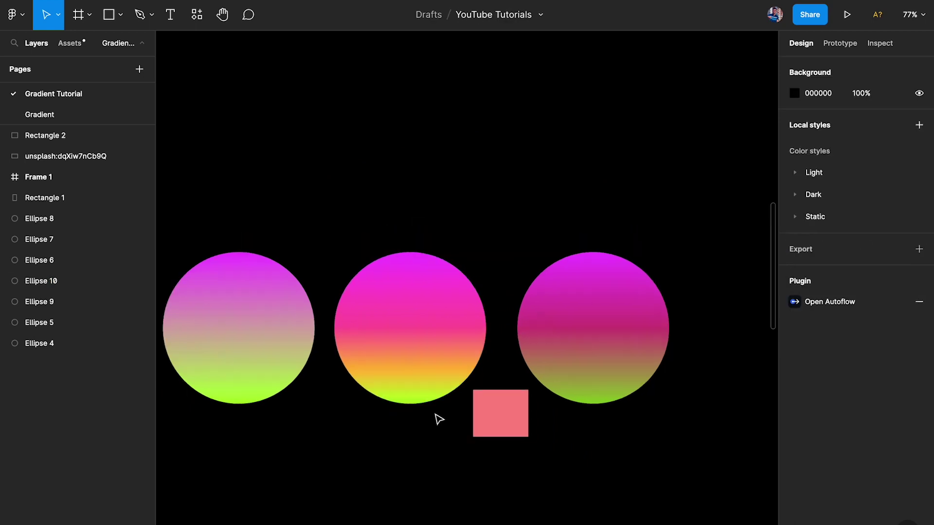
Step: Compare the edited circle with its neighbours and undo the orange stop's saturation and brightness changes
scroll(439, 419, down, 2)
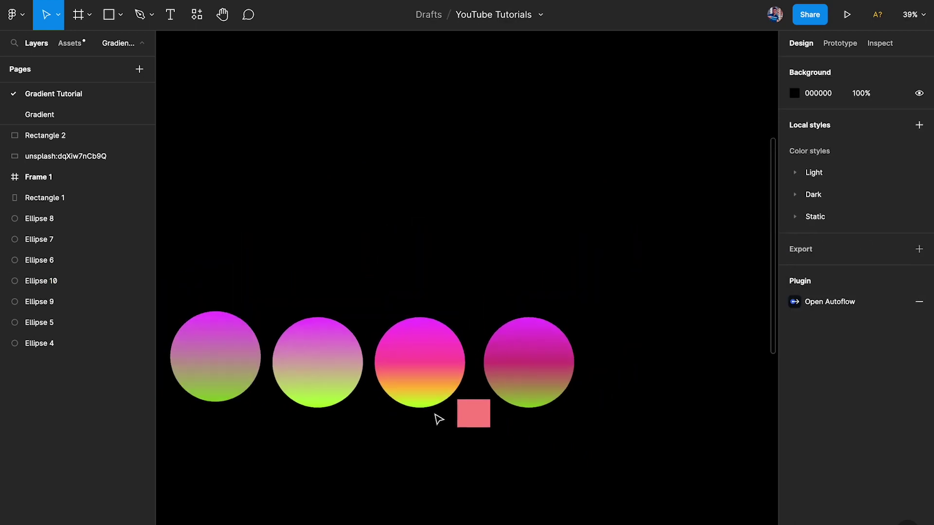
scroll(439, 420, up, 5)
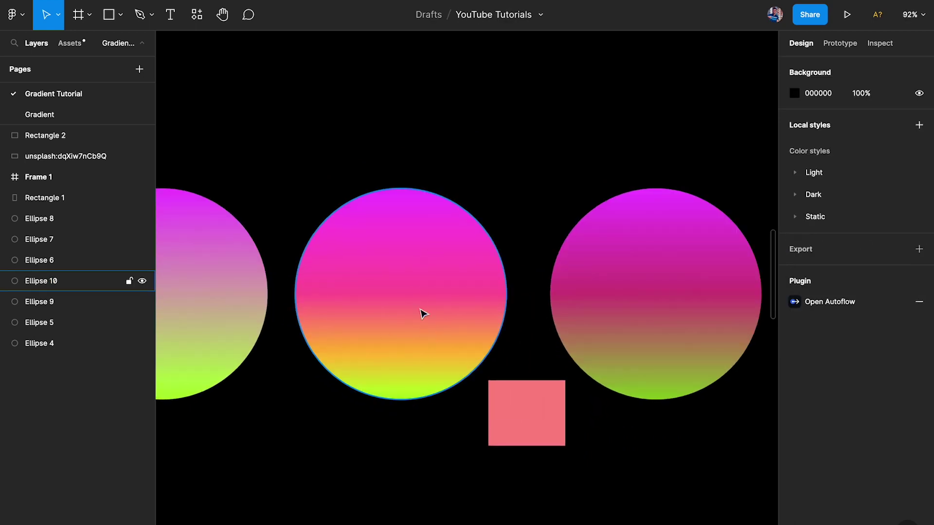
scroll(426, 307, right, 2)
scroll(476, 344, down, 1)
scroll(475, 344, left, 3)
key(shift+Tab)
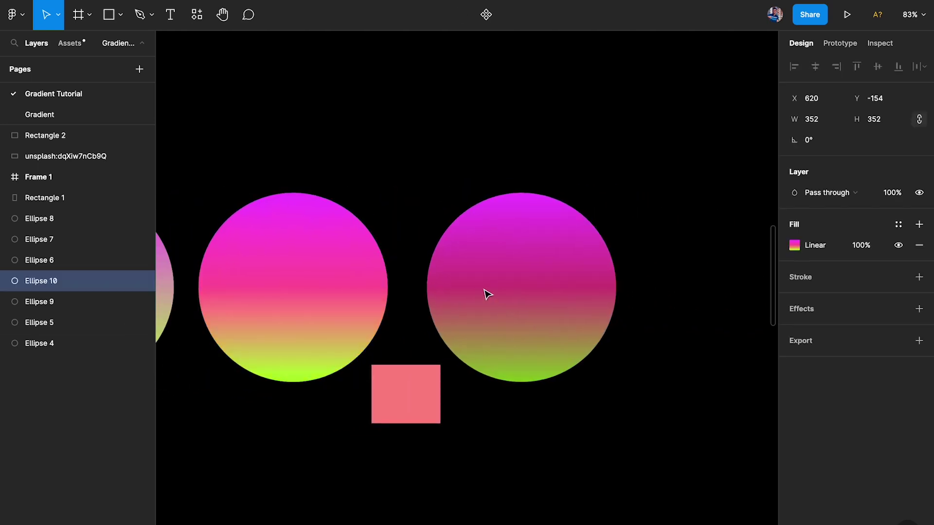
Step: Move the red-middle circle farther right along the row and delete the coral sample rectangle
drag(497, 258, 671, 258)
click(408, 390)
key(Delete)
Step: Duplicate the pink-middle circle to X 983 and set the copy's orange stop to saturation 67 and brightness 100
drag(305, 310, 500, 310)
click(795, 246)
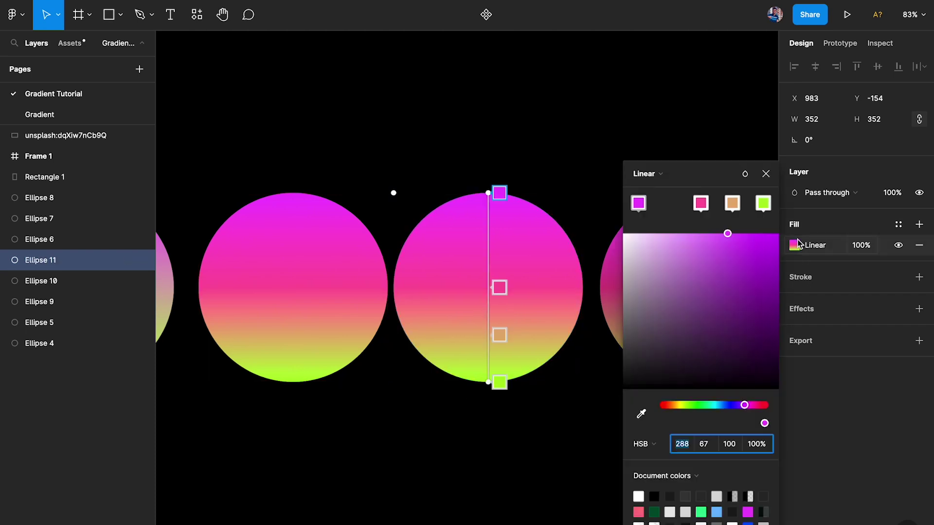
click(500, 334)
click(704, 444)
text(67)
key(Return)
click(726, 444)
text(1)
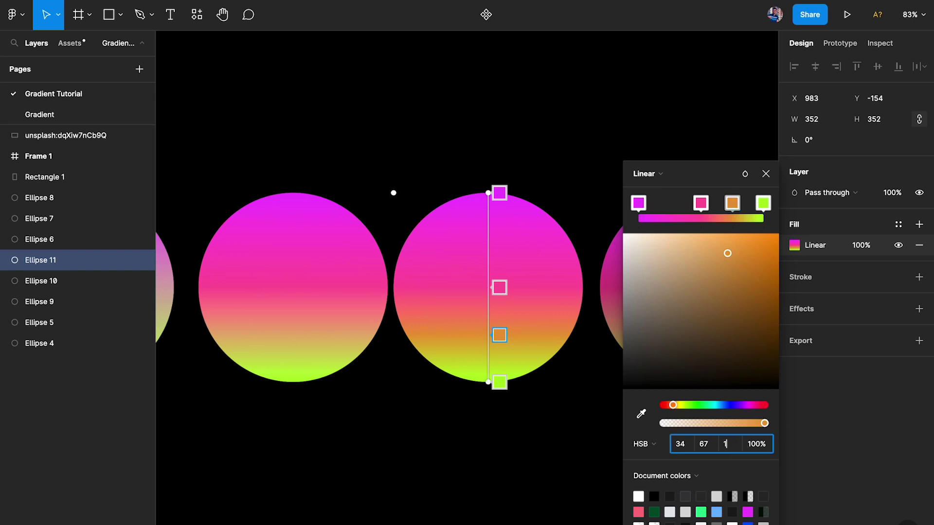
text(00)
key(Return)
Step: Lower the orange stop's saturation to 60 and leave gradient editing
drag(728, 236, 719, 234)
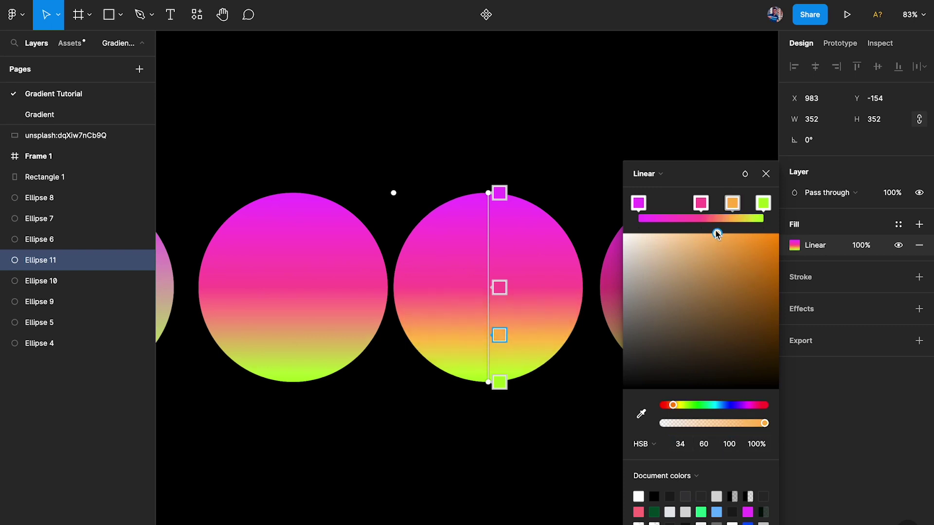
key(Escape)
click(488, 459)
scroll(488, 458, down, 3)
Step: Space out the row by moving the red-middle circle farther right and placing the four-stop circle at X 1018
click(499, 342)
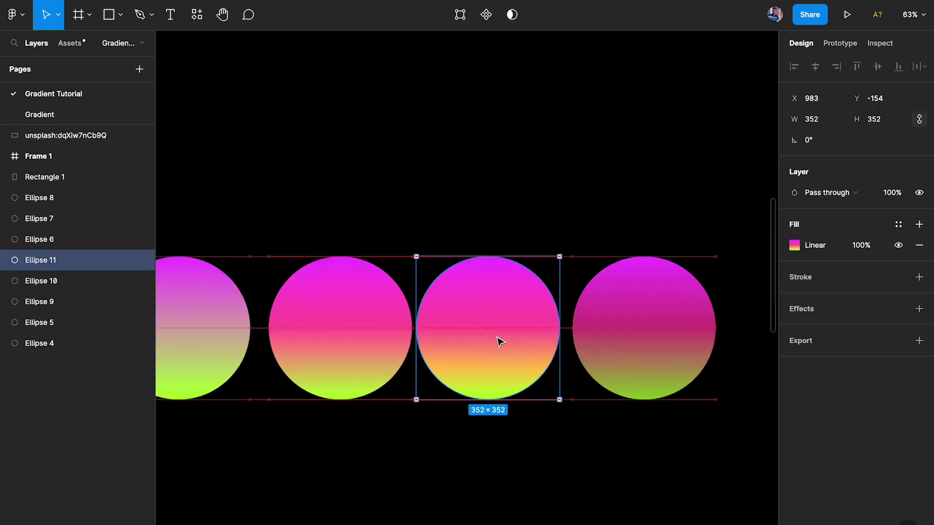
drag(663, 314, 704, 317)
click(494, 327)
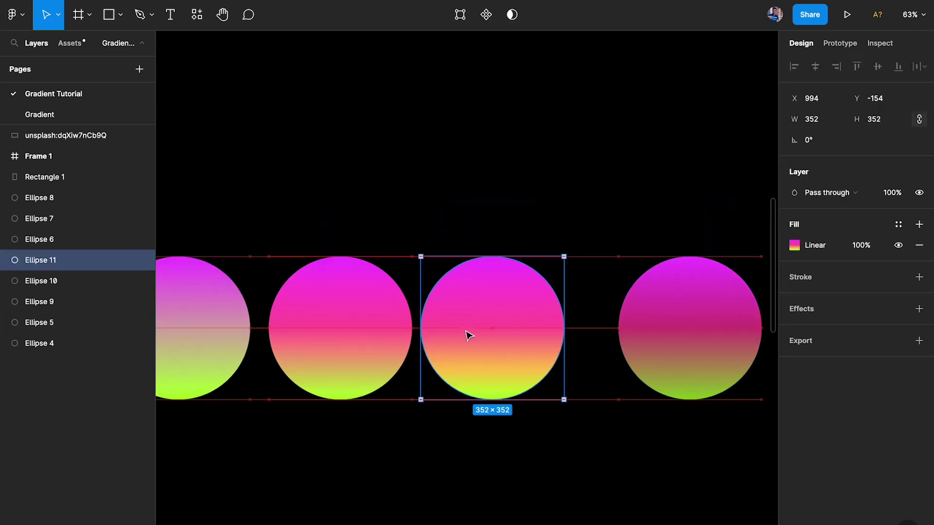
drag(468, 335, 547, 361)
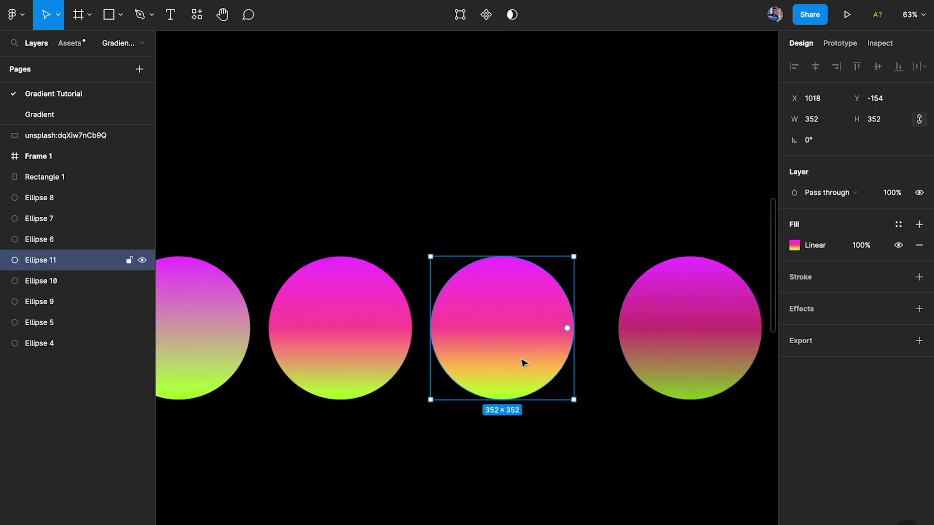
Step: Open the four-stop circle's gradient and check the HSB values of its pink, green and orange stops
click(794, 245)
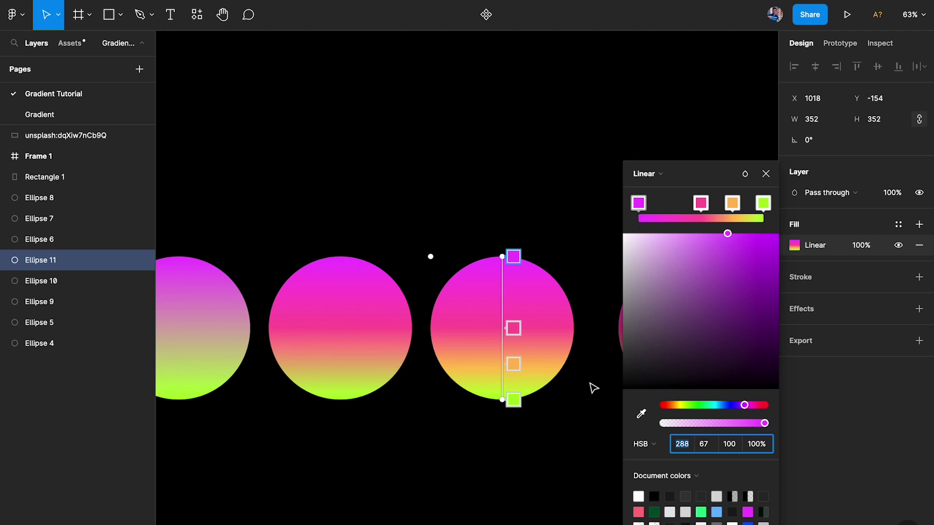
click(513, 329)
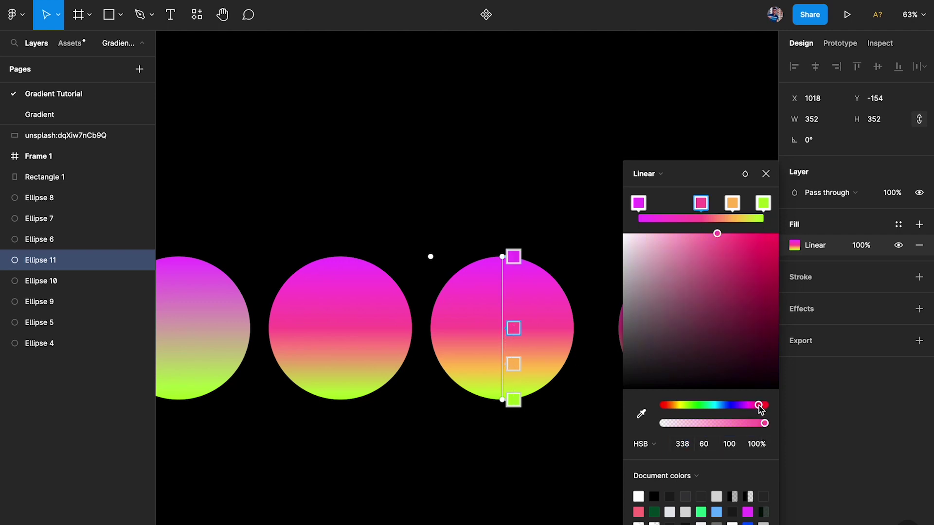
click(514, 400)
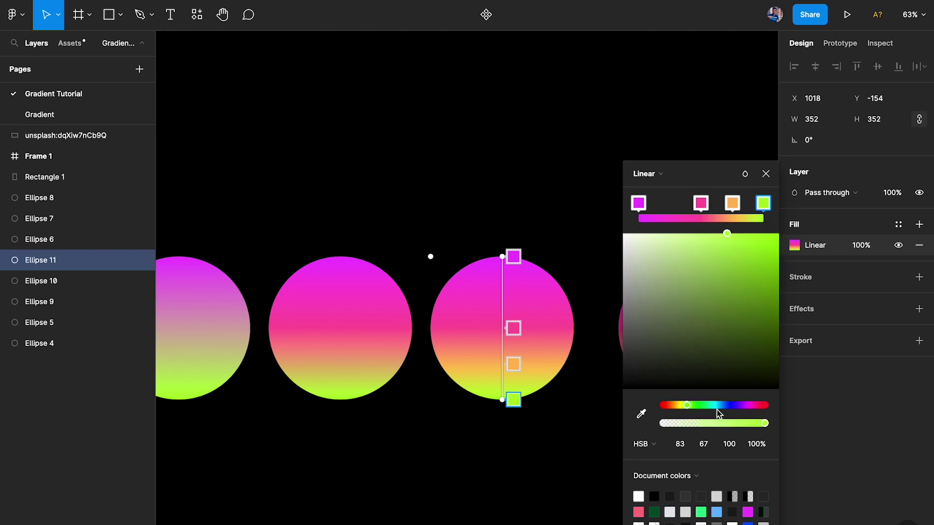
click(513, 364)
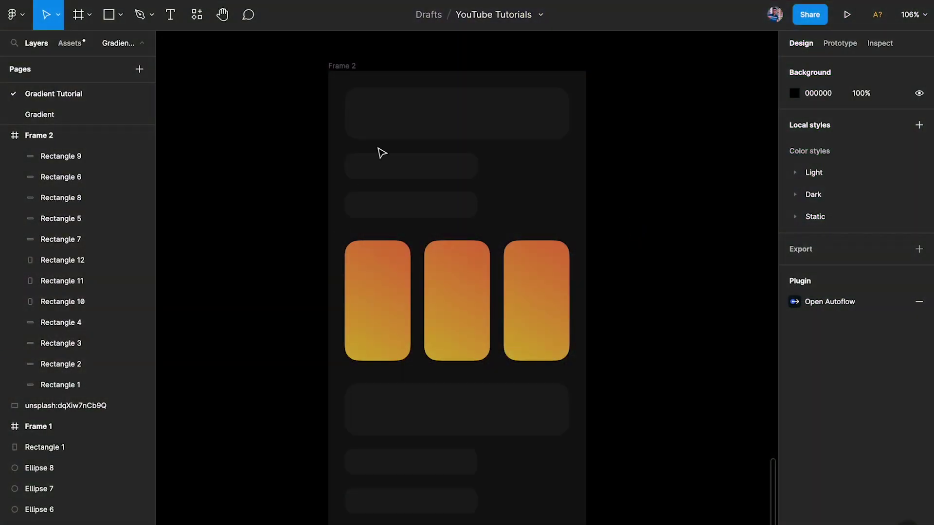
Step: Select the three orange gradient cards in Frame 2 to examine them, and clear the selection
drag(258, 75, 645, 438)
click(645, 438)
click(388, 312)
click(462, 313)
shift+click(540, 306)
click(408, 304)
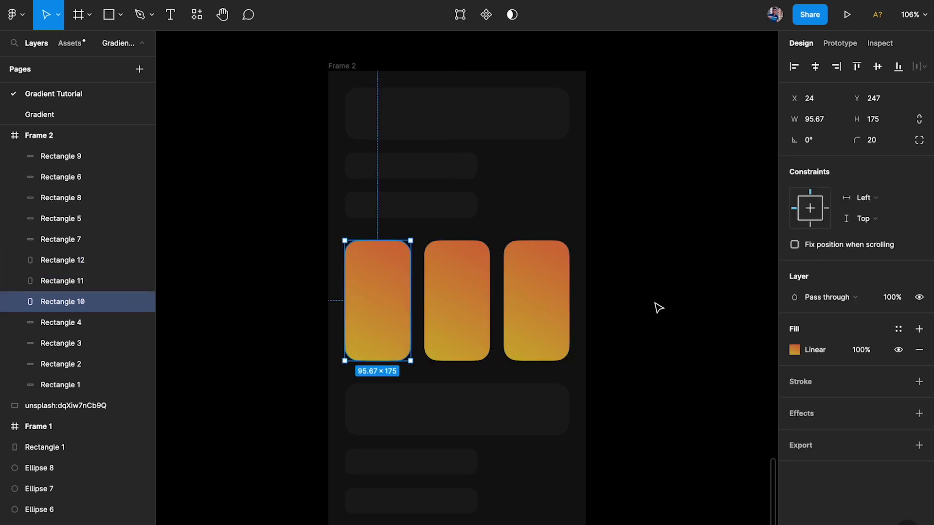
click(657, 306)
click(408, 310)
shift+click(459, 305)
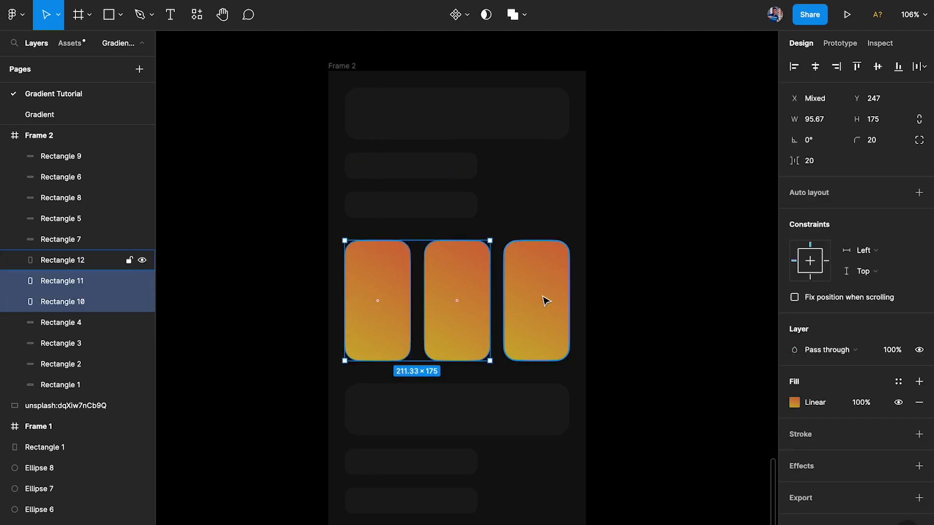
shift+click(540, 301)
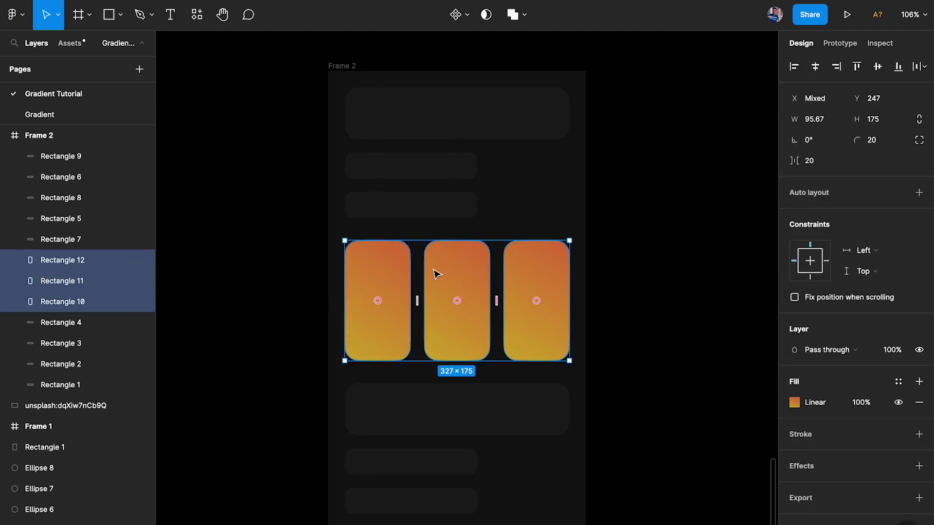
click(593, 284)
Step: Set the first card's orange gradient stop to saturation 60 and brightness 80
click(390, 272)
click(795, 350)
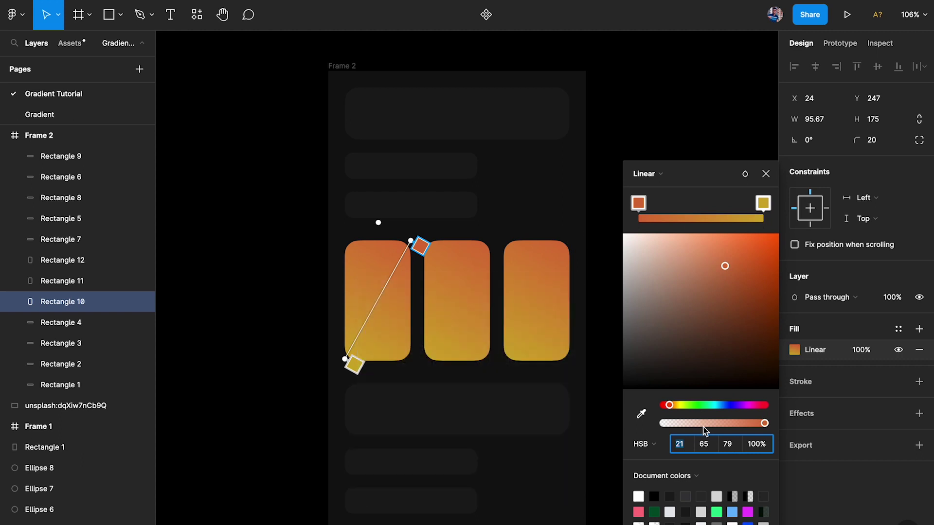
click(704, 444)
click(730, 447)
text(80)
key(Return)
click(707, 445)
text(60)
key(Return)
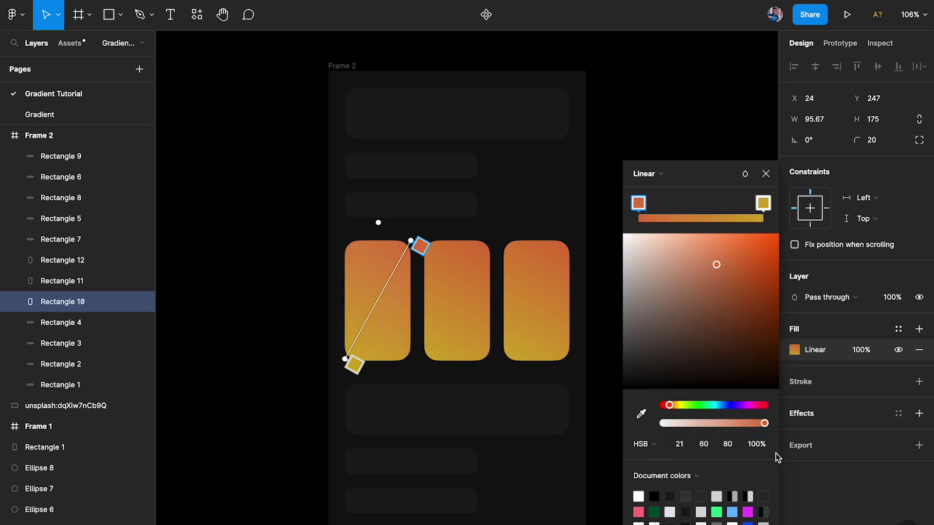
Step: Match the first card's yellow gradient stop to saturation 60 and brightness 80
click(763, 202)
click(707, 445)
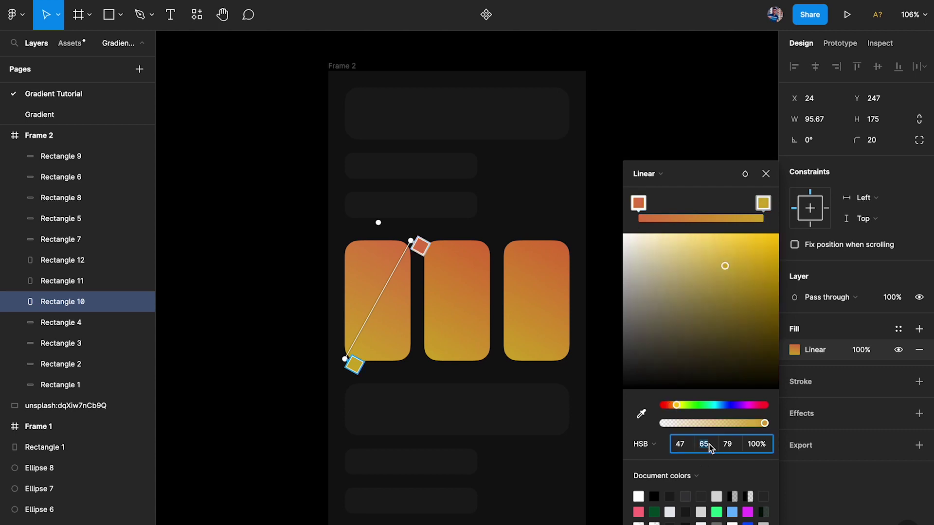
text(60)
key(Return)
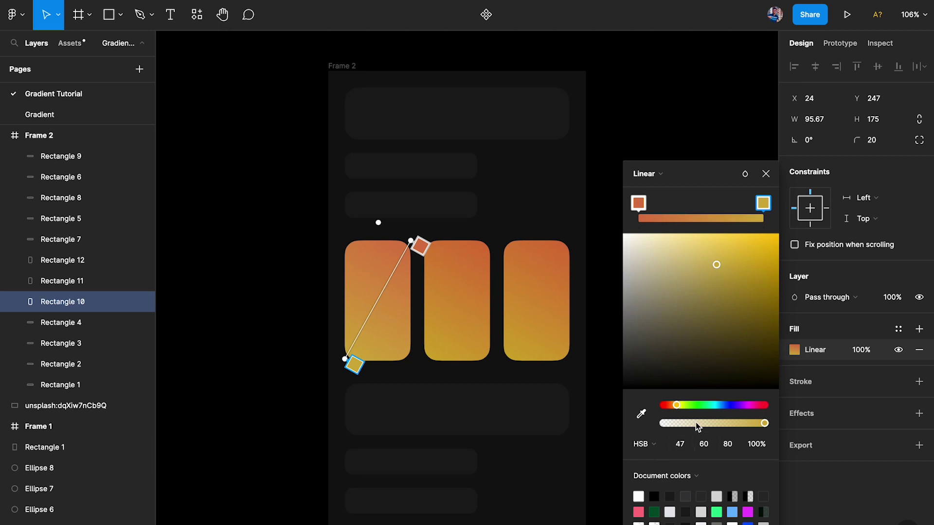
Step: Compare the first card's two gradient stops and shift the yellow stop's hue to 68, a lime green
click(639, 203)
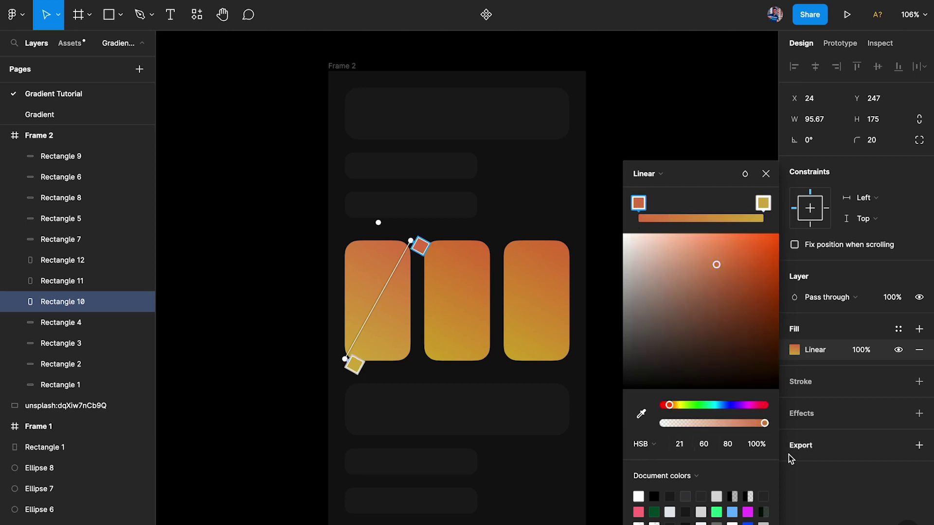
click(763, 205)
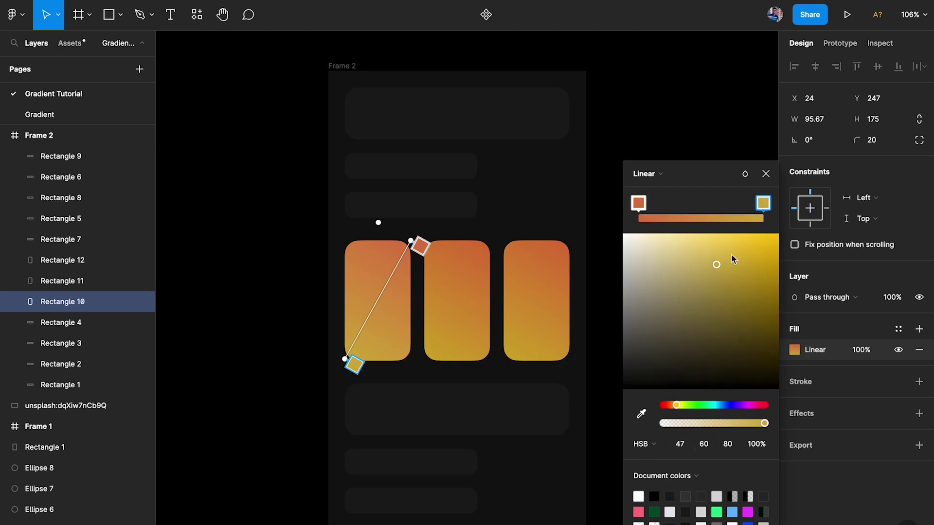
drag(679, 407, 683, 406)
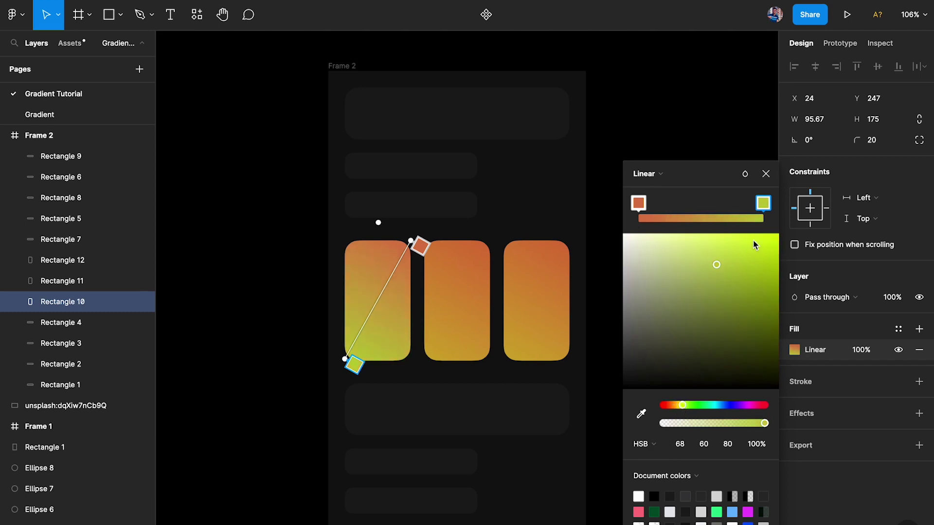
Step: Copy the first card's orange-to-lime gradient fill onto the other two cards in Frame 2
click(308, 306)
click(308, 307)
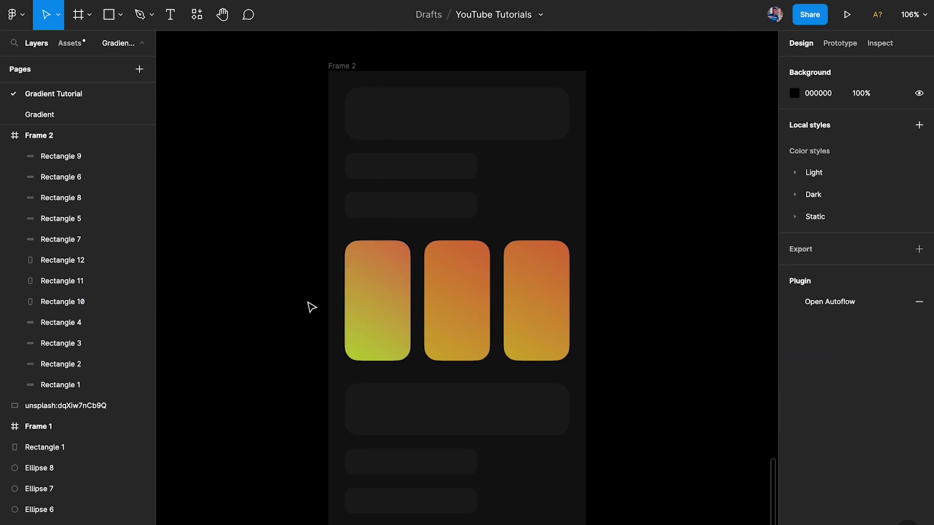
click(465, 310)
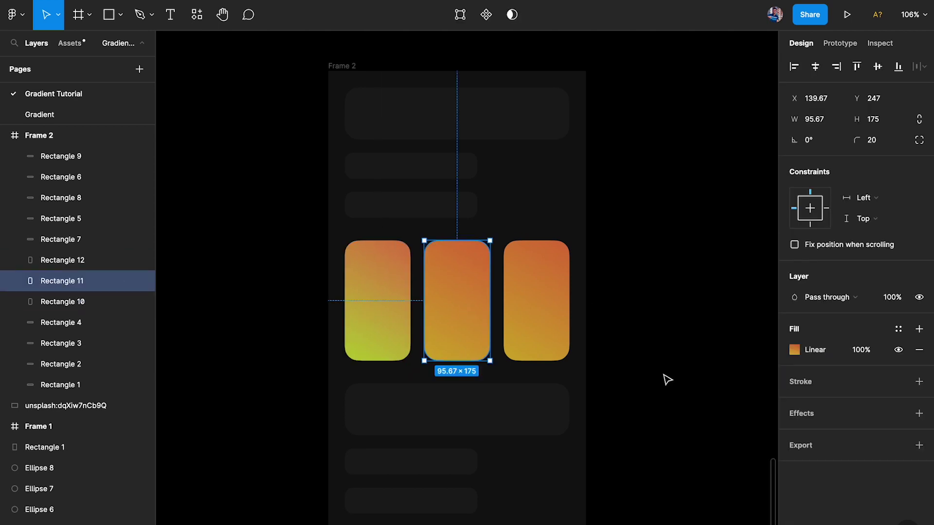
click(371, 323)
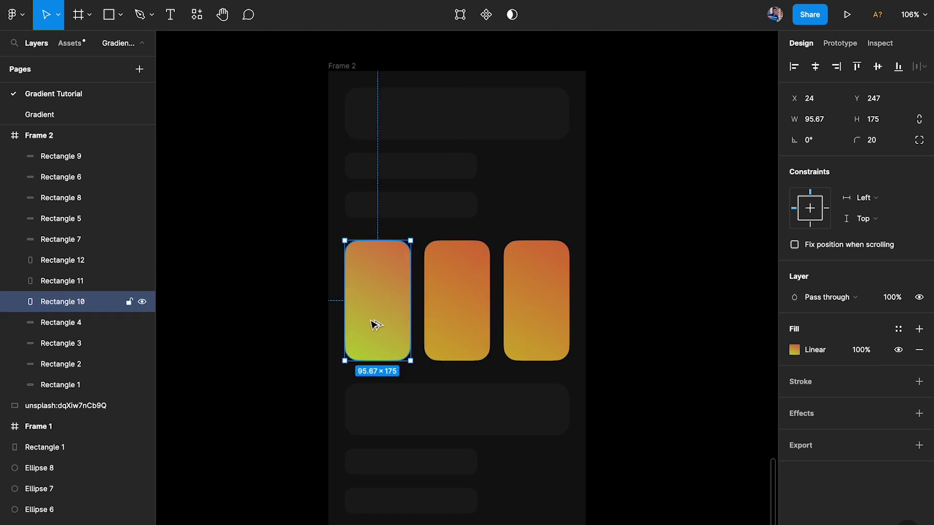
click(479, 316)
key(ctrl+alt+v)
click(545, 304)
key(ctrl+alt+v)
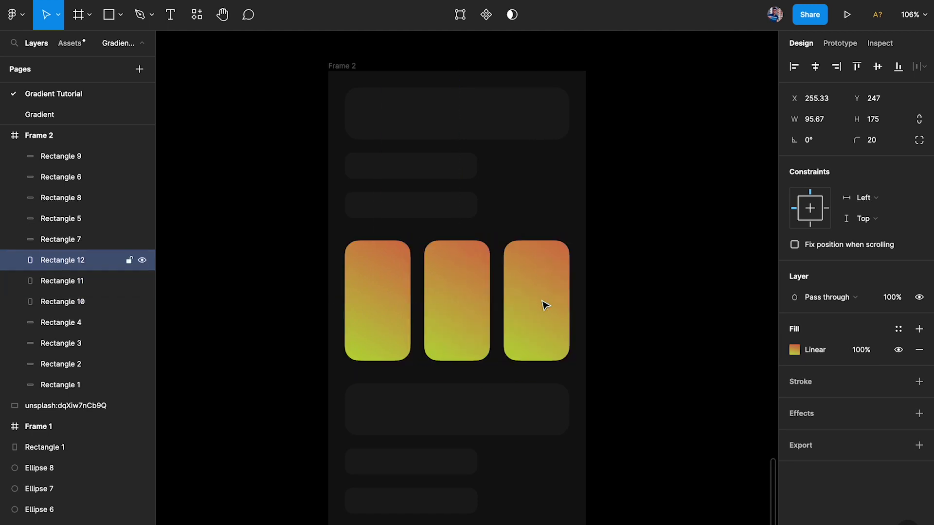
Step: Recolour the middle card's gradient from green with hue 133 to cyan with hue 191
click(480, 304)
click(794, 350)
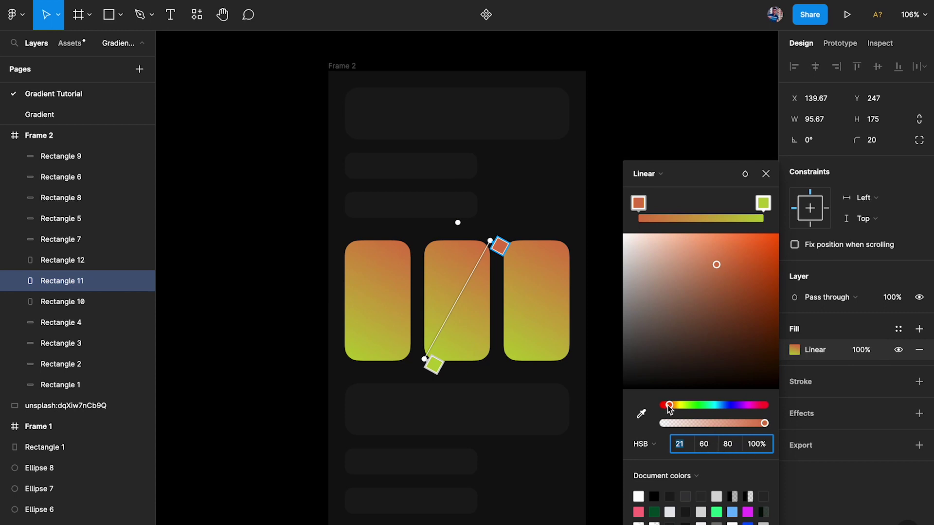
drag(671, 408, 702, 402)
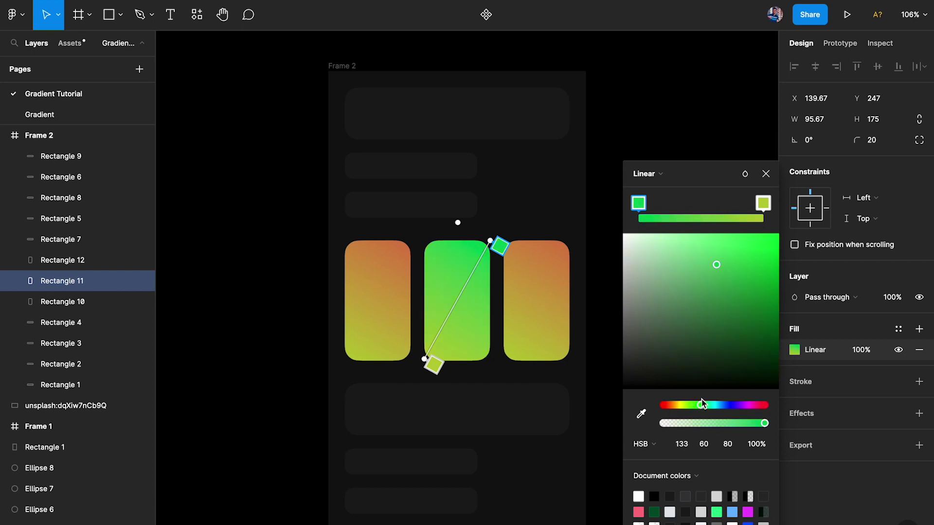
click(762, 204)
drag(696, 407, 718, 404)
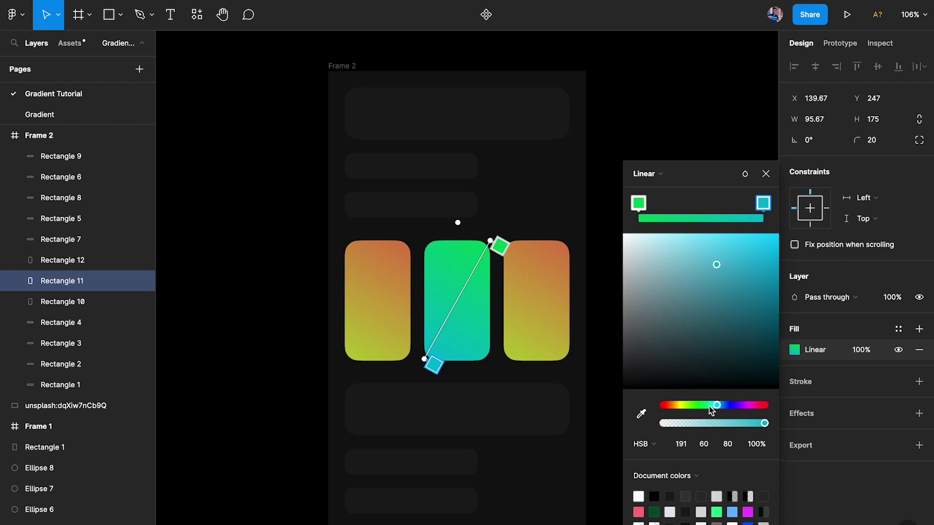
key(Escape)
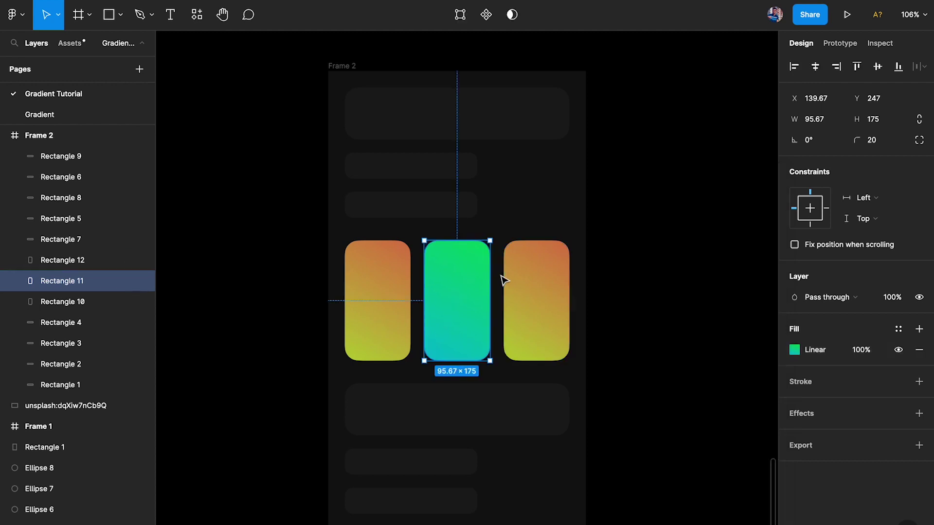
Step: Recolour the third card's gradient from magenta to violet, with the end stop's hue at 256
click(538, 285)
click(794, 349)
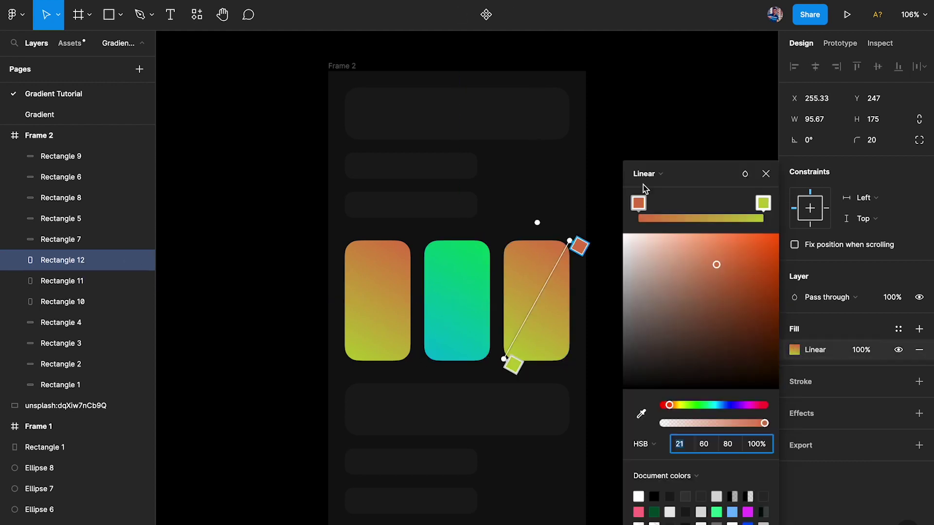
mouse_move(732, 409)
mouse_down()
mouse_move(751, 404)
mouse_move(738, 406)
mouse_up()
click(763, 203)
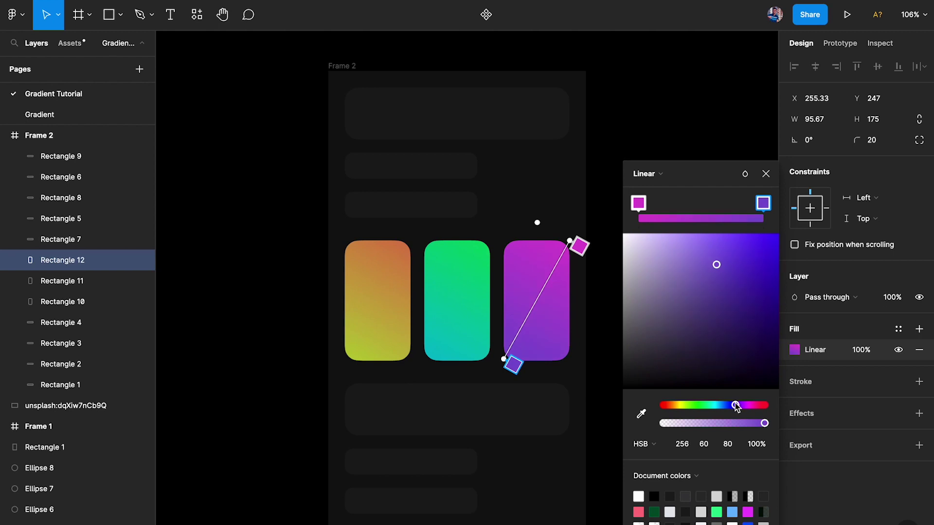
click(606, 339)
drag(275, 269, 580, 323)
click(627, 302)
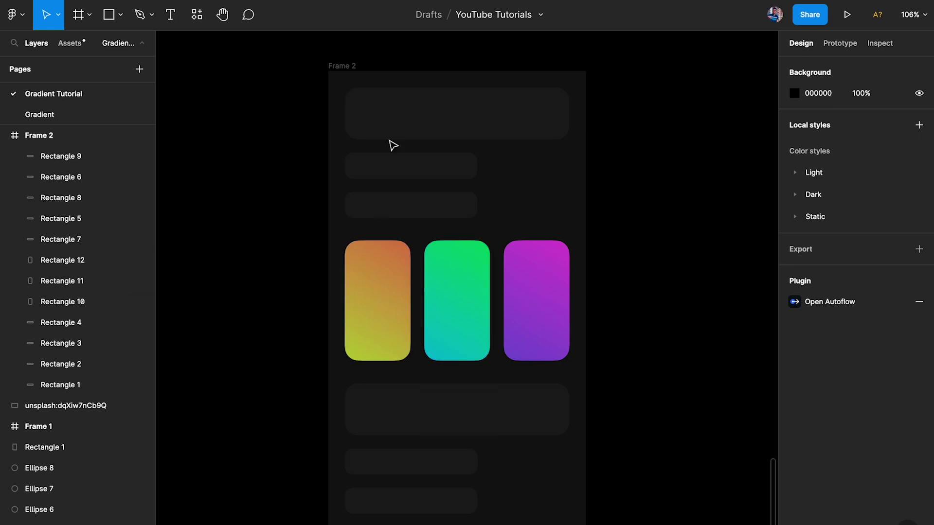
Step: Duplicate Frame 2 and place the copy beside the original
drag(354, 68, 630, 68)
scroll(632, 78, right, 5)
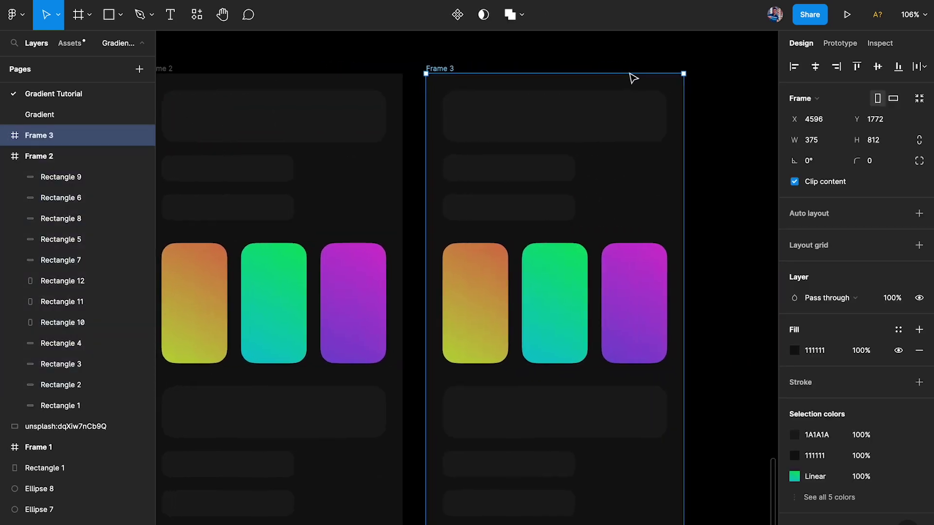
scroll(544, 286, up, 2)
Step: Set the saturation of both gradient stops on the duplicated frame's orange-to-lime card to 80
click(429, 290)
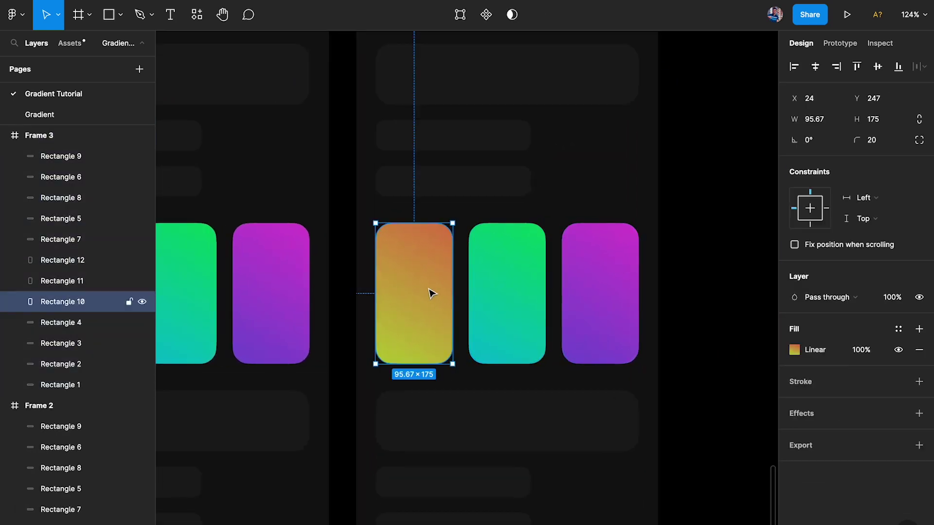
click(794, 350)
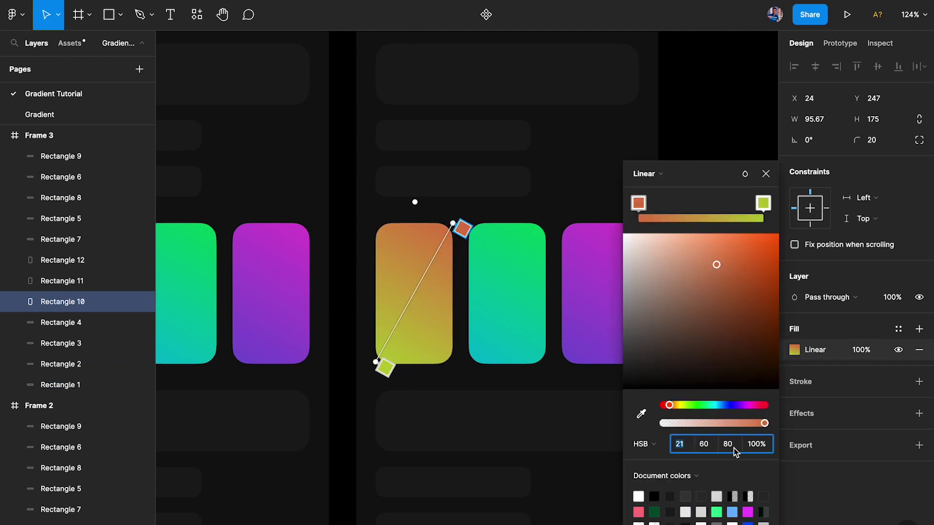
click(708, 450)
key(shift+Up)
key(shift+Up)
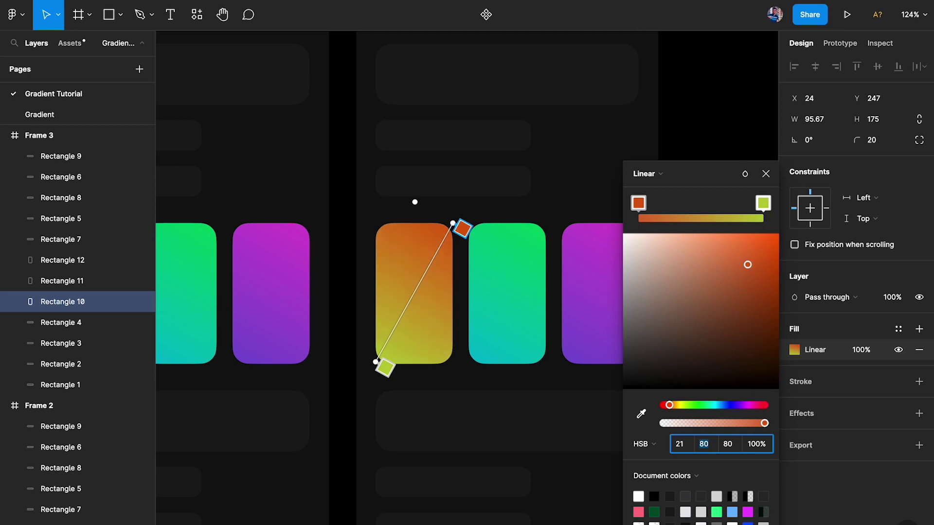
click(763, 203)
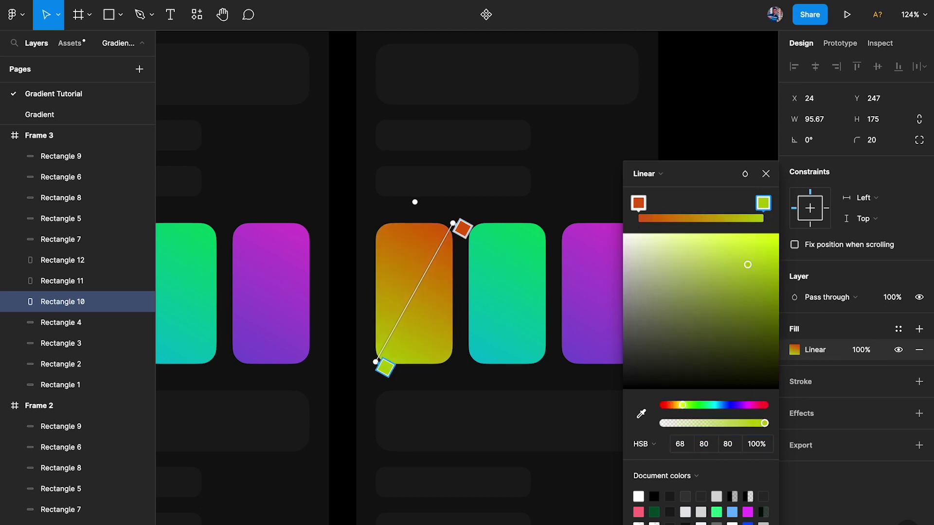
Step: Raise the saturation of the green-to-cyan card's gradient colours to 80 in the duplicated frame
click(531, 303)
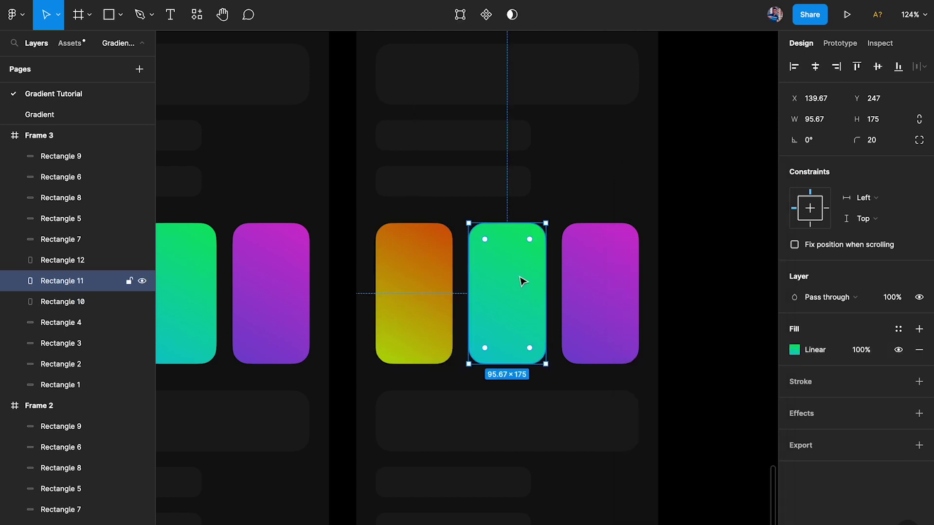
click(795, 349)
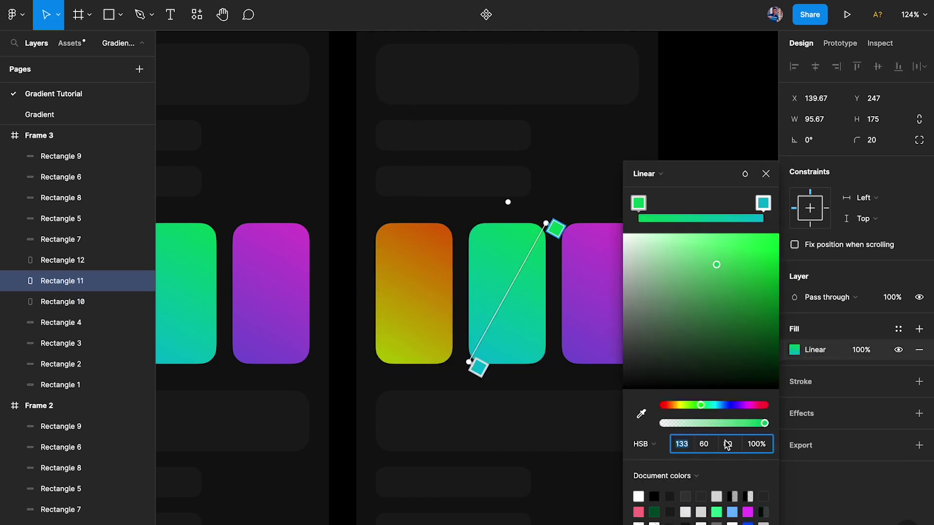
click(763, 204)
text(80)
key(Return)
click(611, 267)
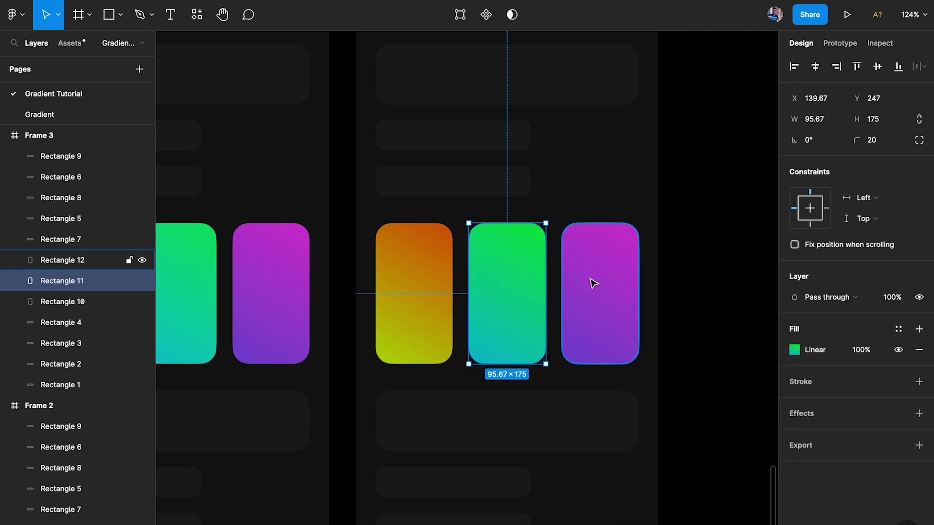
Step: Set the saturation of the magenta gradient stop on the duplicated frame's third card to 80
click(593, 282)
click(795, 350)
click(703, 444)
text(80)
key(Return)
click(766, 174)
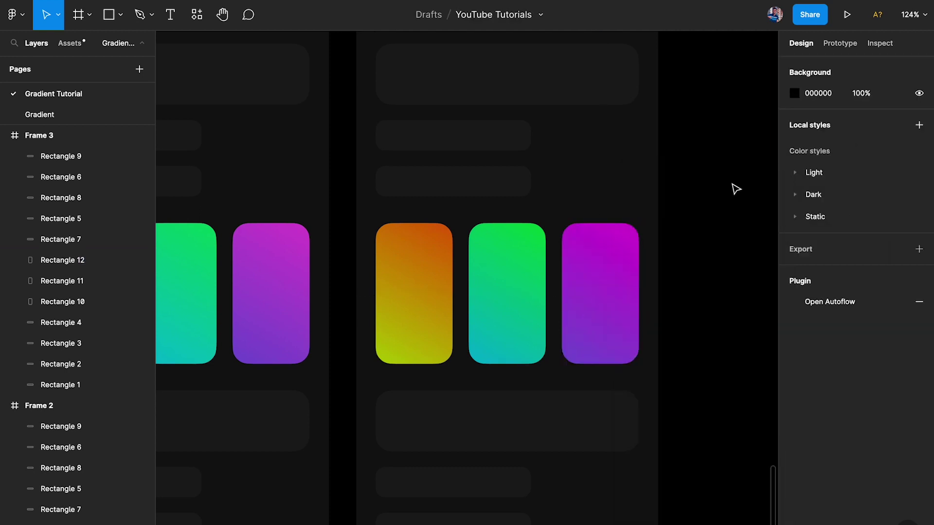
click(734, 187)
Step: Change the wide orange card's fill to a linear gradient in the two-card frame and make its end stop fully opaque
scroll(733, 187, left, 3)
key(ctrl+backslash)
scroll(736, 189, left, 2)
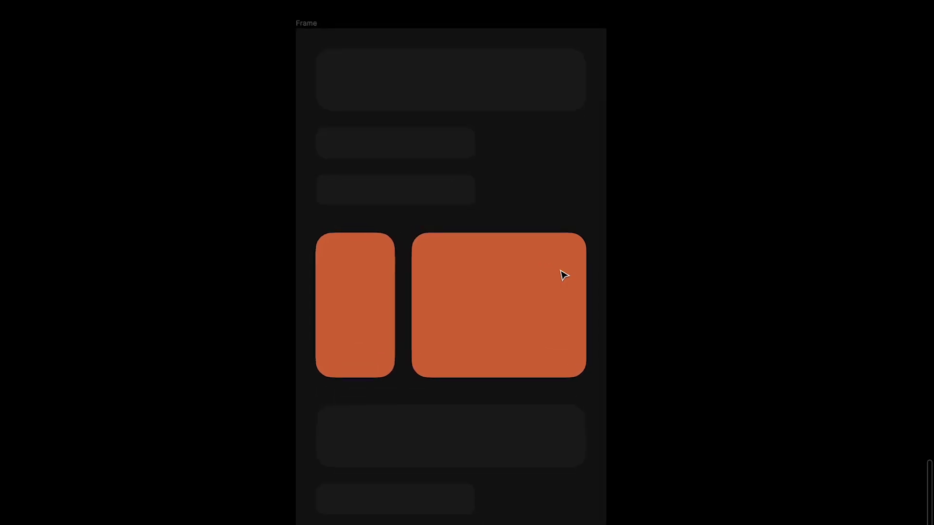
click(525, 299)
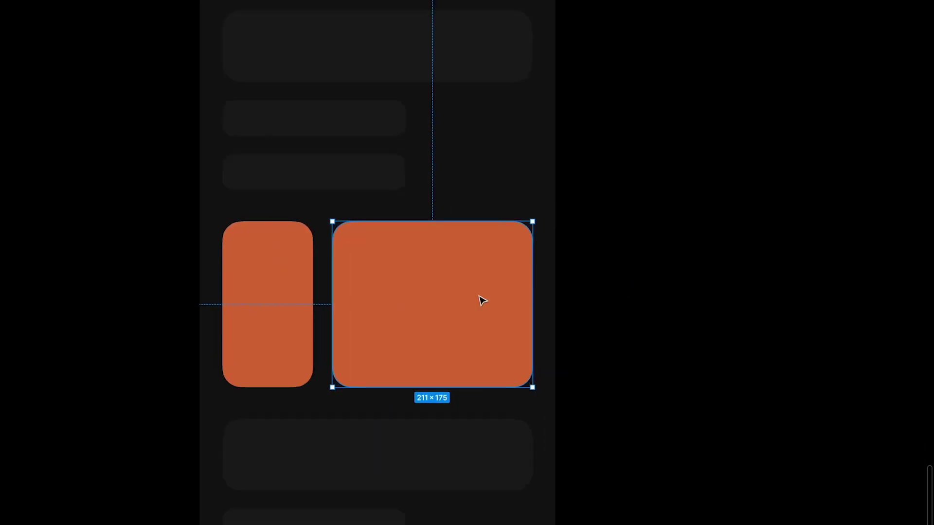
mouse_move(460, 304)
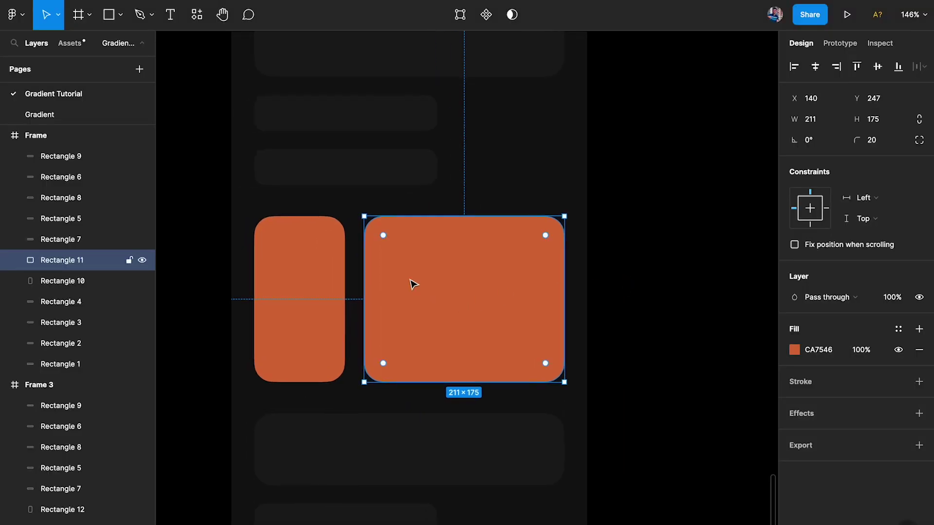
click(795, 349)
click(637, 217)
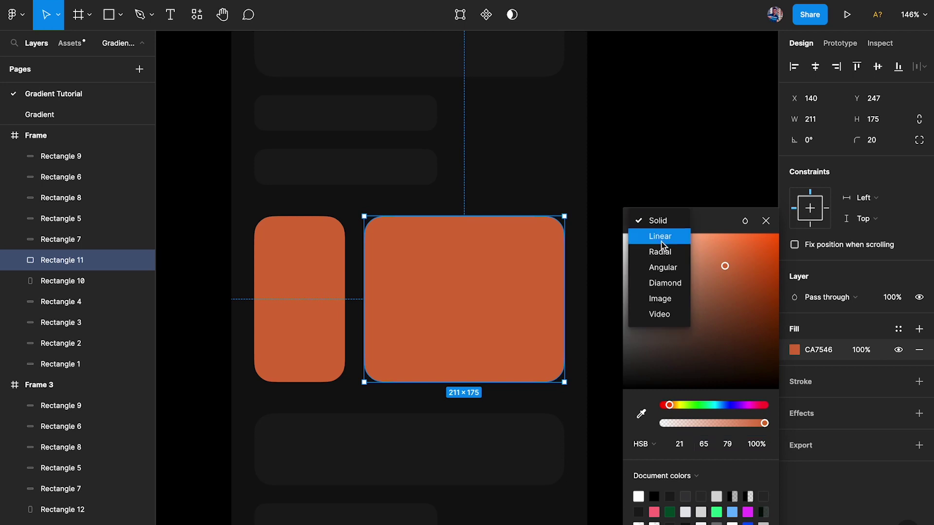
click(661, 237)
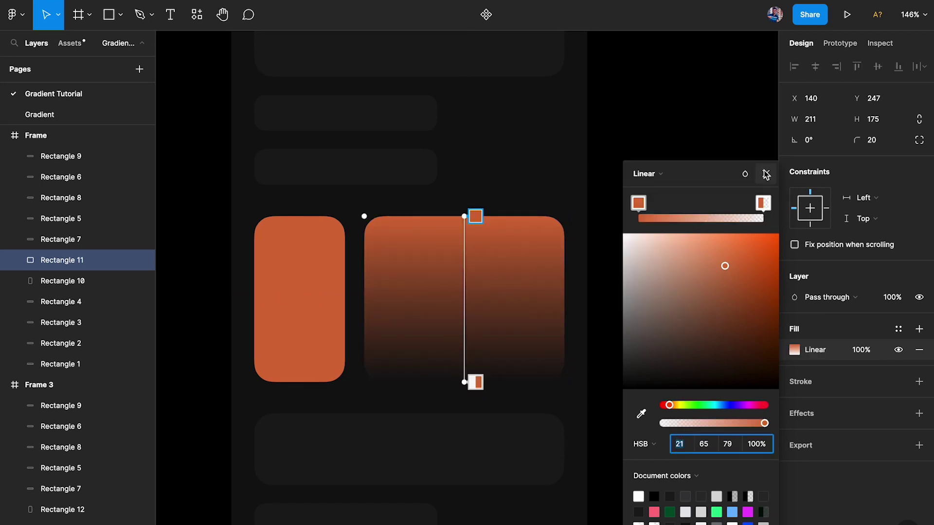
click(763, 203)
drag(710, 423, 773, 424)
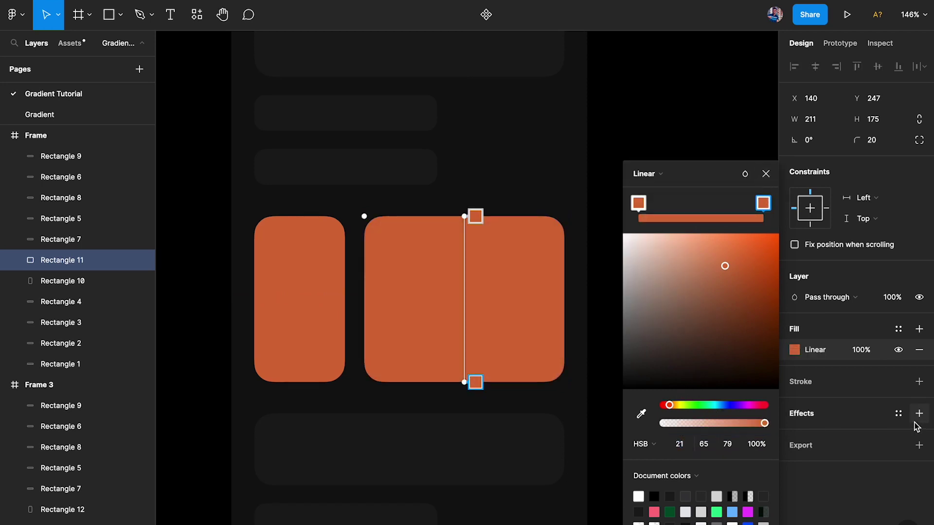
Step: Set the wide card's first gradient stop to saturation 80 and brightness 100
click(638, 203)
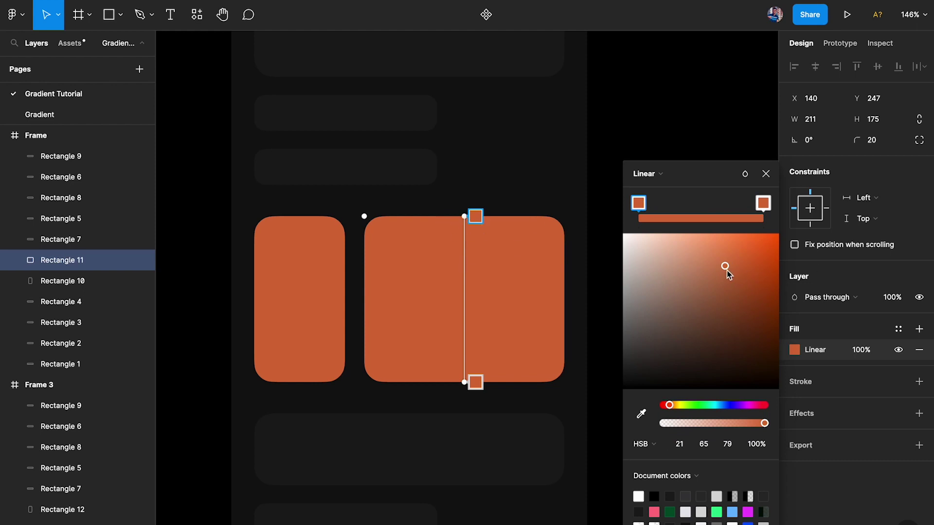
click(706, 445)
text(80)
key(Tab)
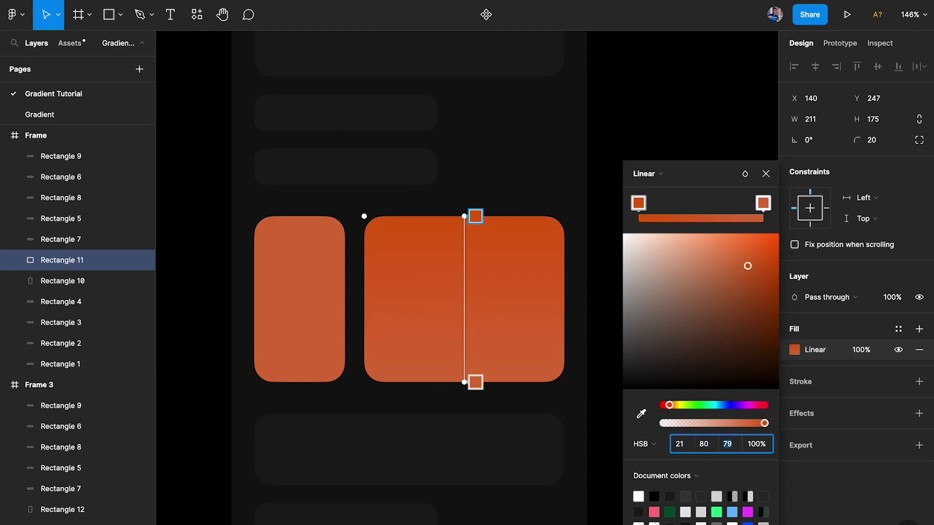
key(Return)
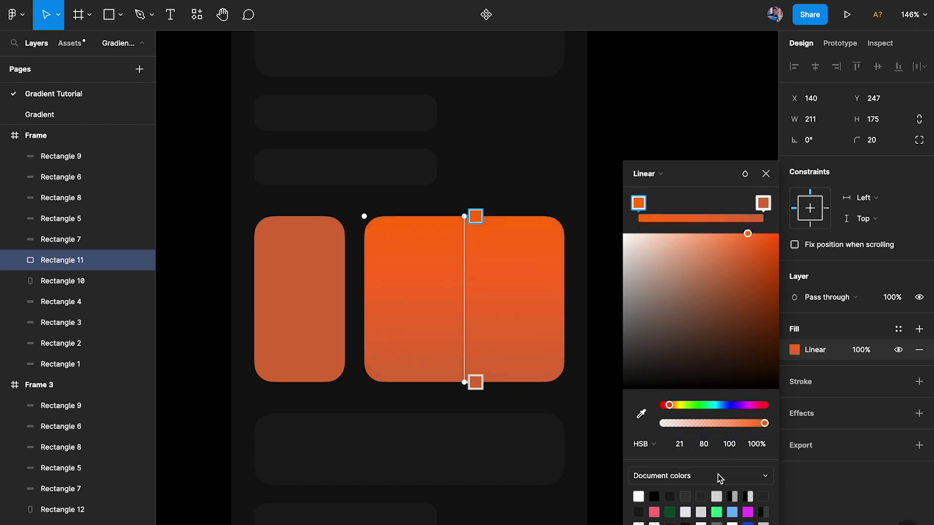
Step: Set the wide card's end gradient stop to saturation 80 and brightness 100
click(763, 203)
click(709, 446)
text(80)
key(Tab)
text(10)
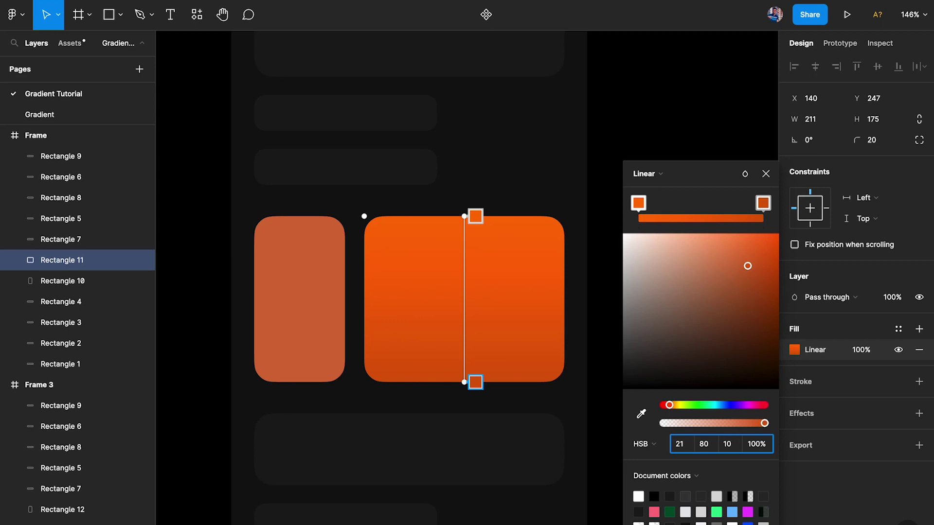
text(0)
key(Return)
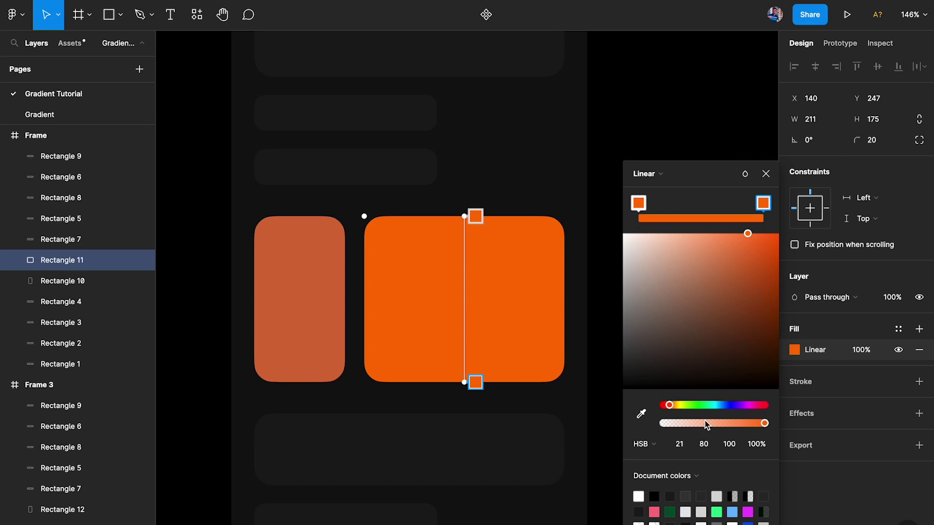
Step: Set the wide card's end gradient stop to hue 20 and lower its saturation to 46 for a pale orange
click(682, 448)
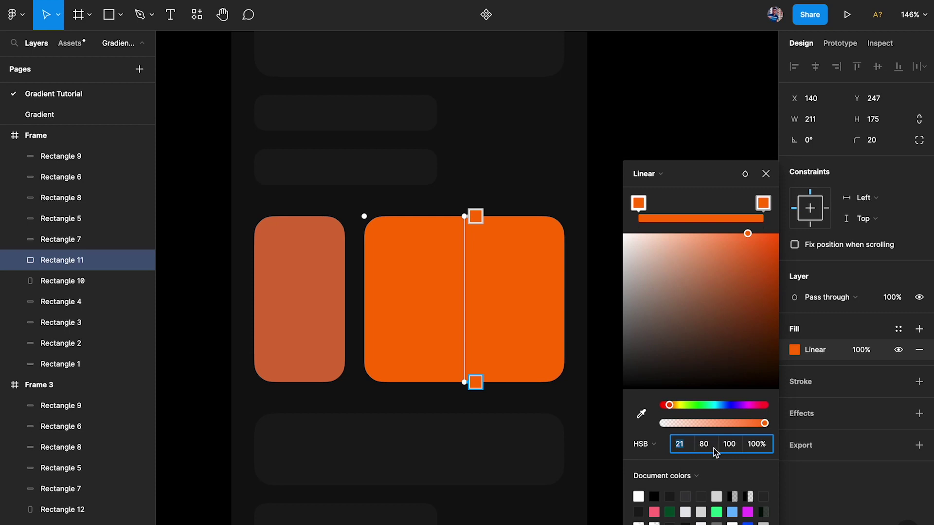
text(20)
key(Return)
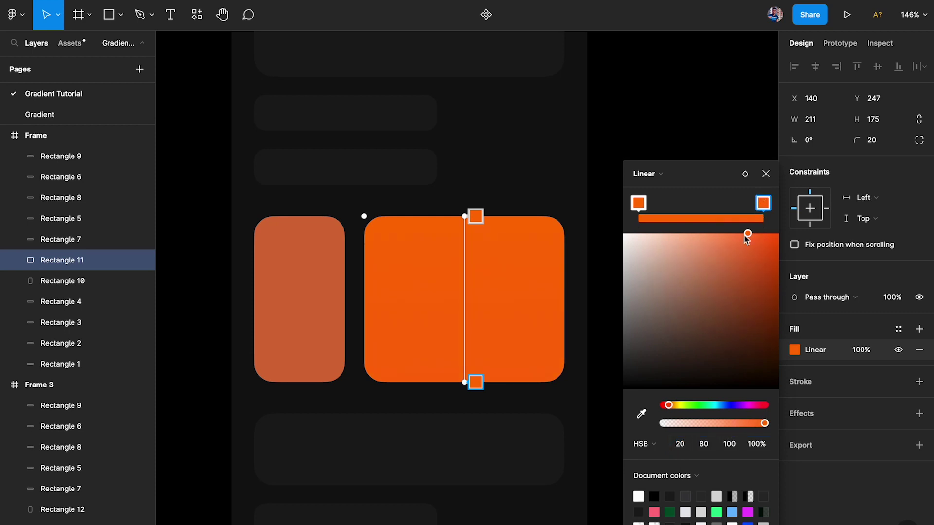
drag(749, 236, 695, 233)
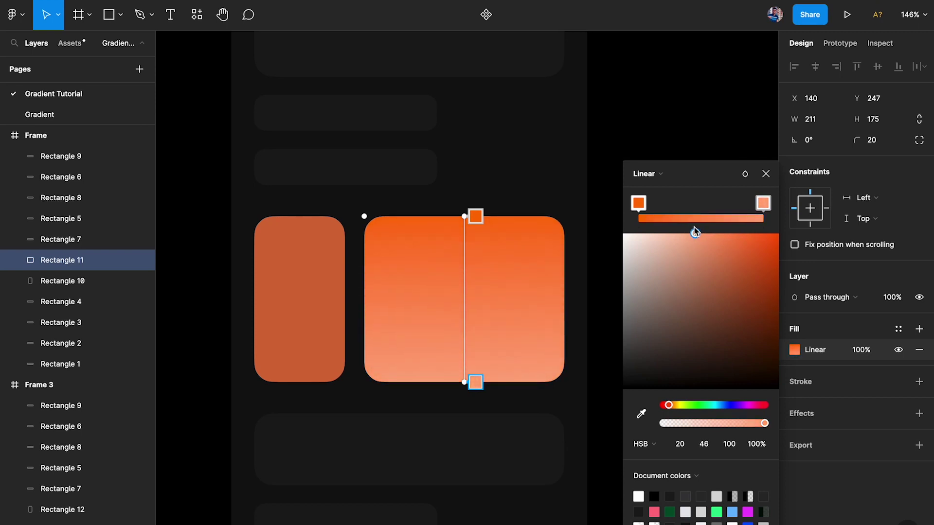
key(Escape)
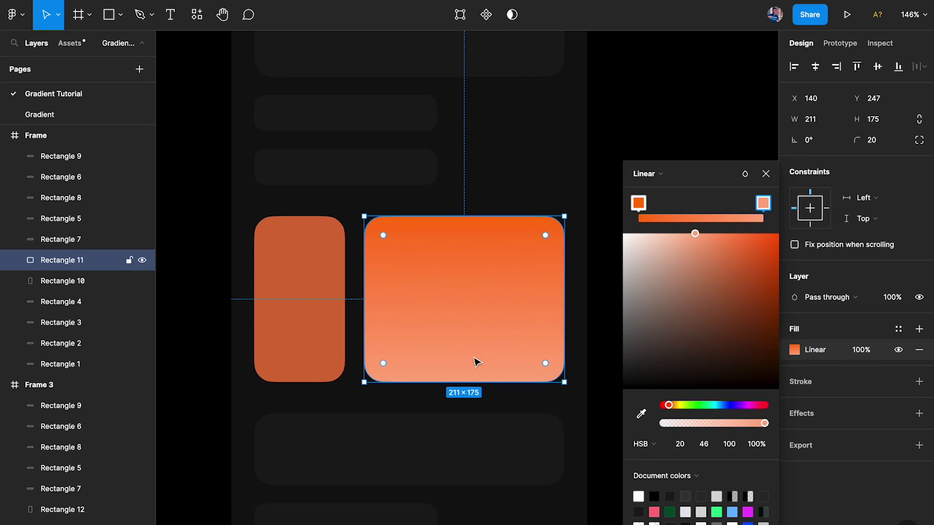
Step: Undo the end stop's saturation reduction on the wide card, try a darker brightness of 62, and undo that too
key(ctrl+z)
key(ctrl+z)
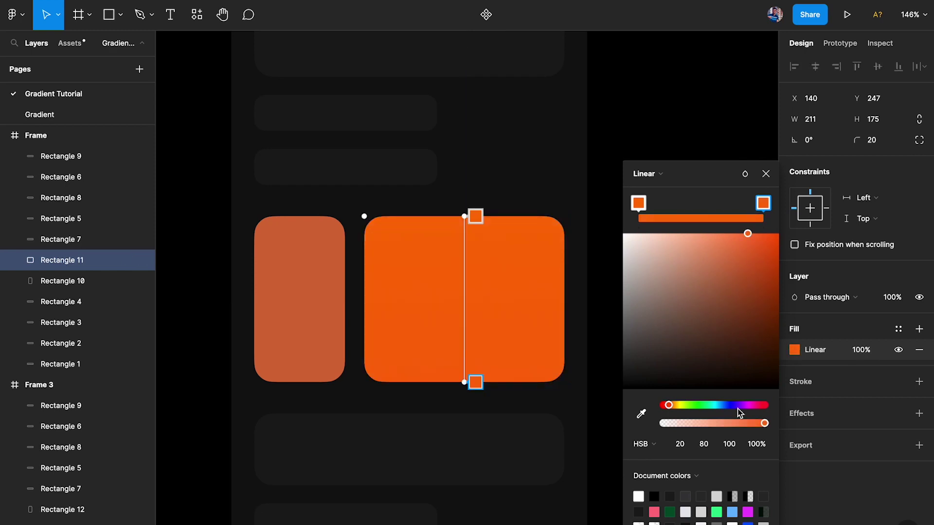
drag(748, 234, 750, 300)
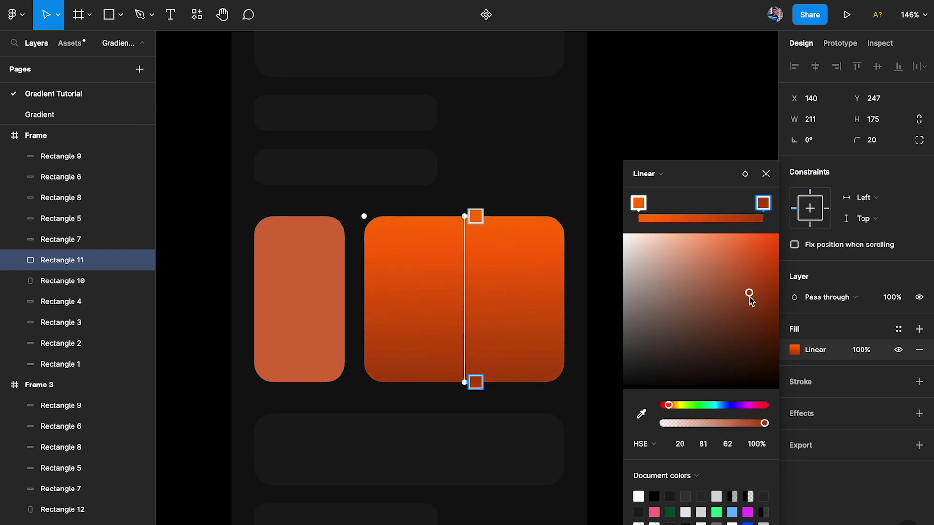
key(ctrl+z)
Step: Set the saturation of the wide card's first gradient stop to 60
click(640, 203)
drag(747, 235, 748, 235)
text(60)
key(Return)
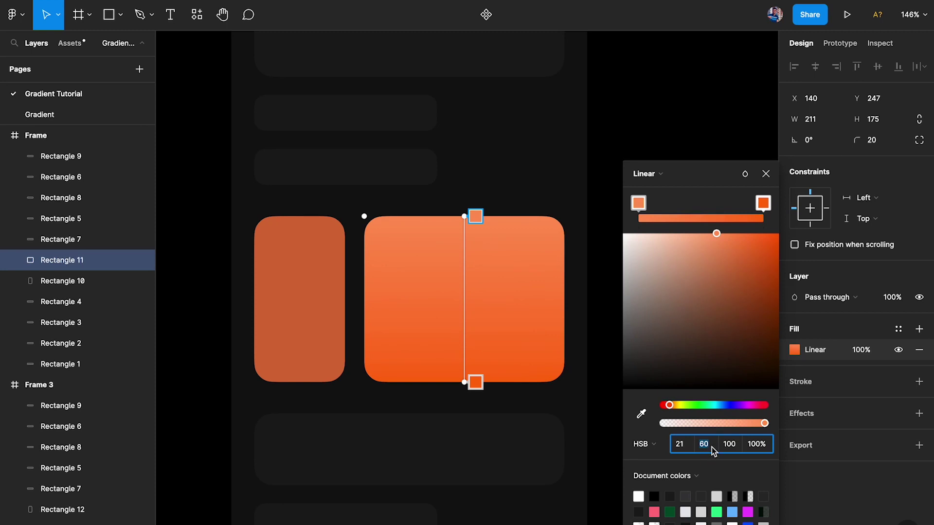
Step: Try saturation 90 and 100 on the end stop of the wide card's gradient
click(763, 203)
click(734, 444)
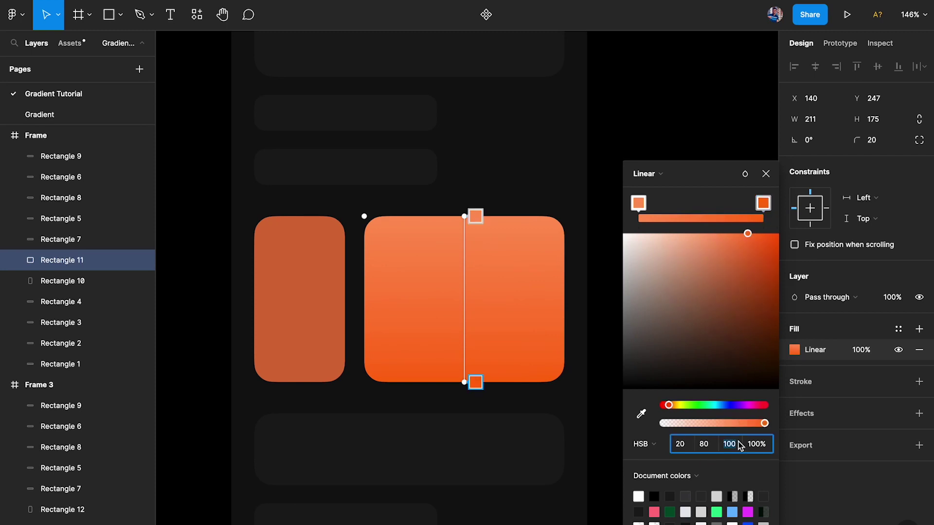
click(713, 444)
text(90)
key(Return)
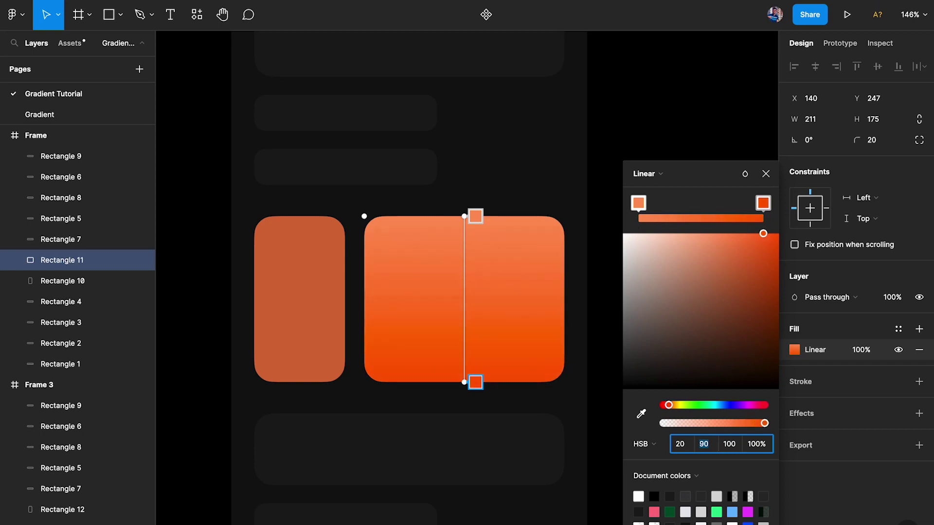
text(100)
key(Return)
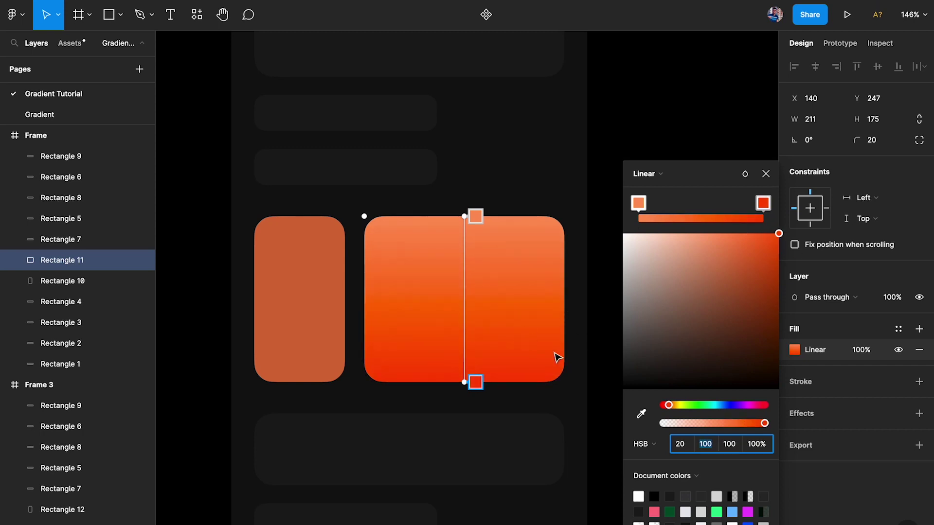
Step: Adjust the wide card's end stop to saturation about 87 and brightness about 77, compare both stops, and deselect the card
drag(778, 234, 760, 235)
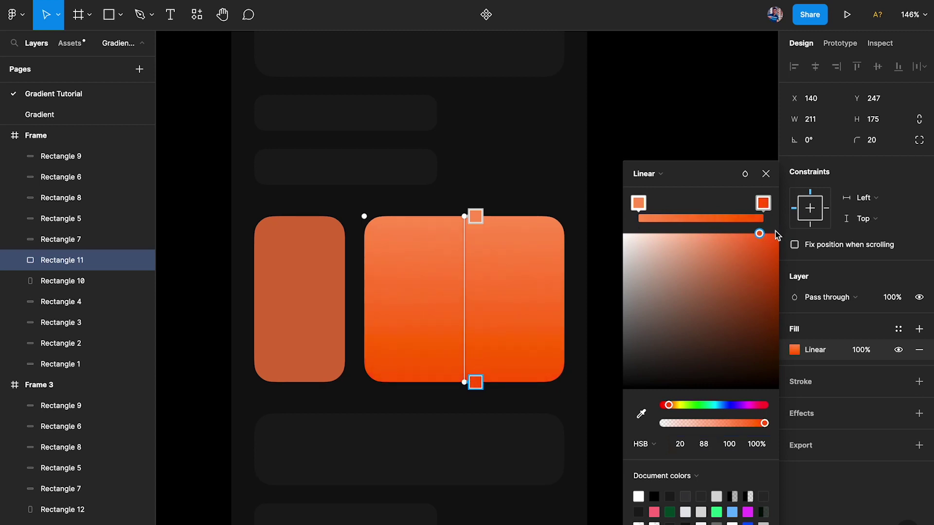
drag(763, 238, 762, 278)
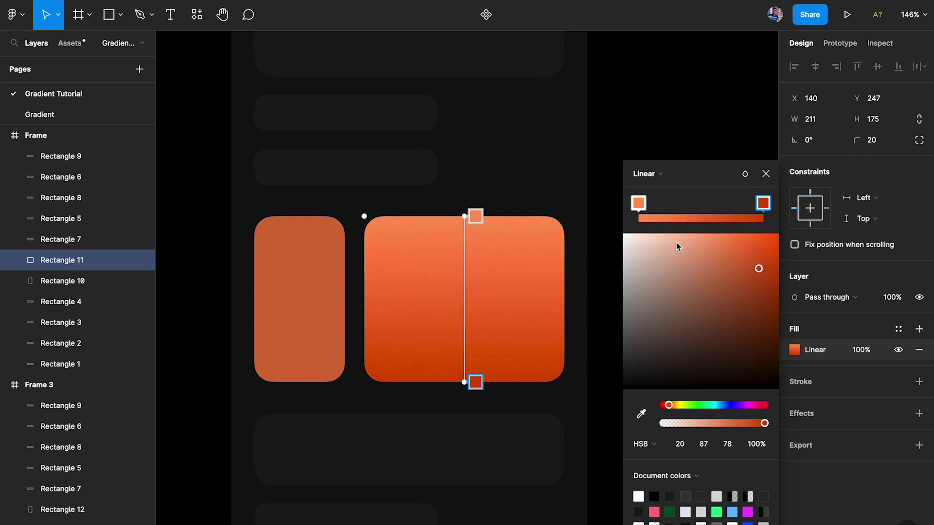
click(638, 203)
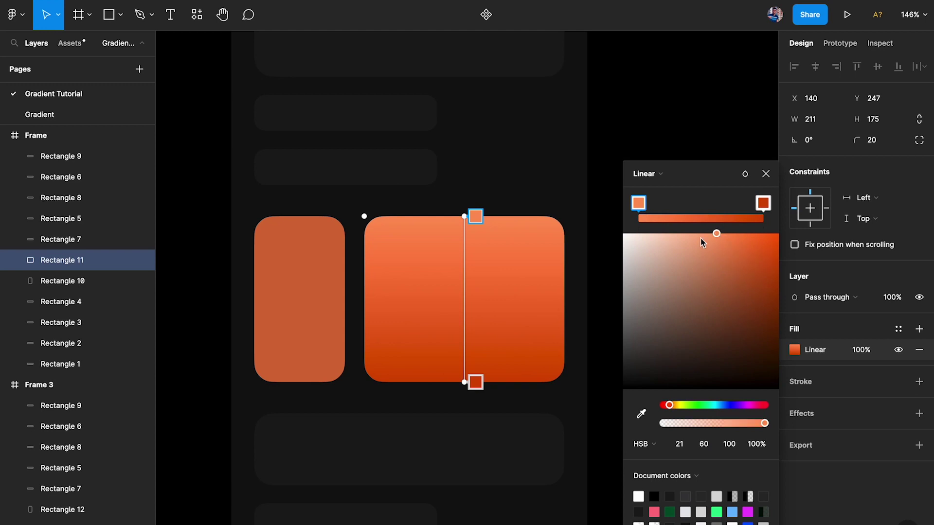
click(764, 200)
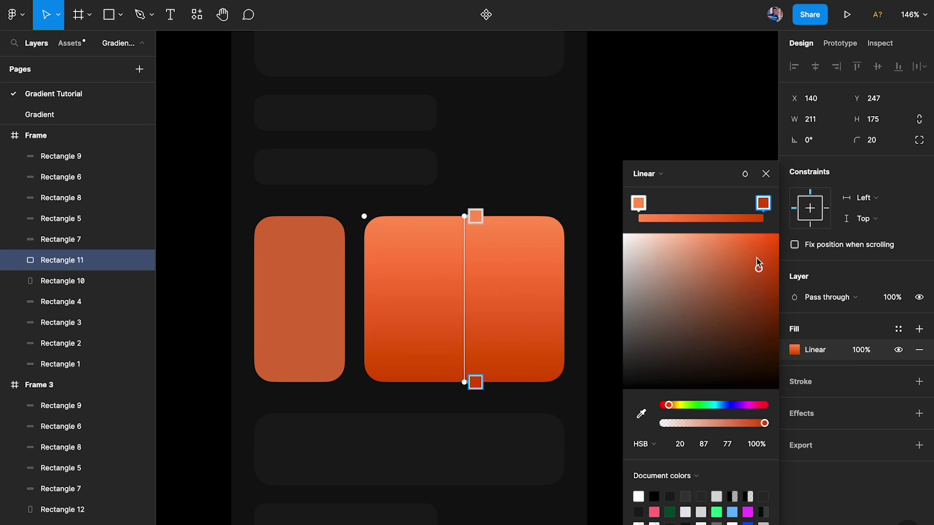
key(Escape)
key(Escape)
key(shift+1)
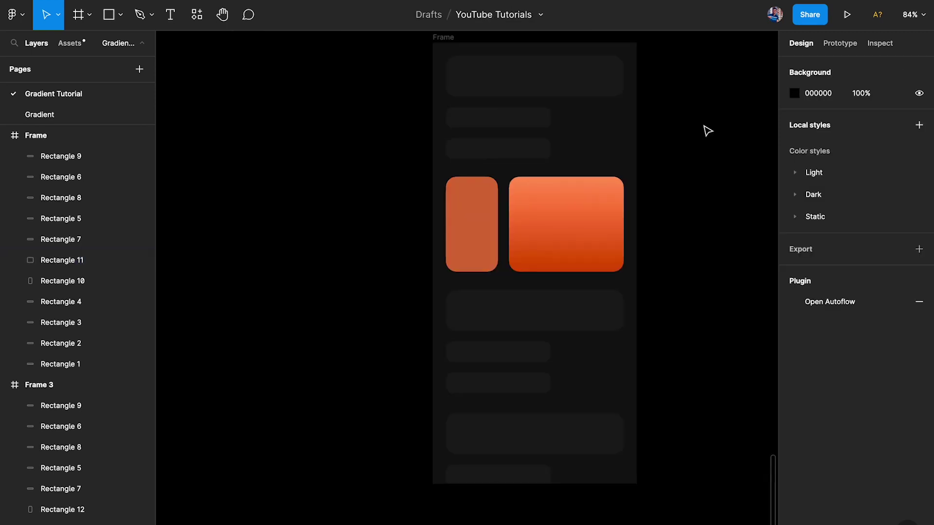
Step: Set the saturation of the narrow card's solid fill to 85
scroll(598, 268, up, 3)
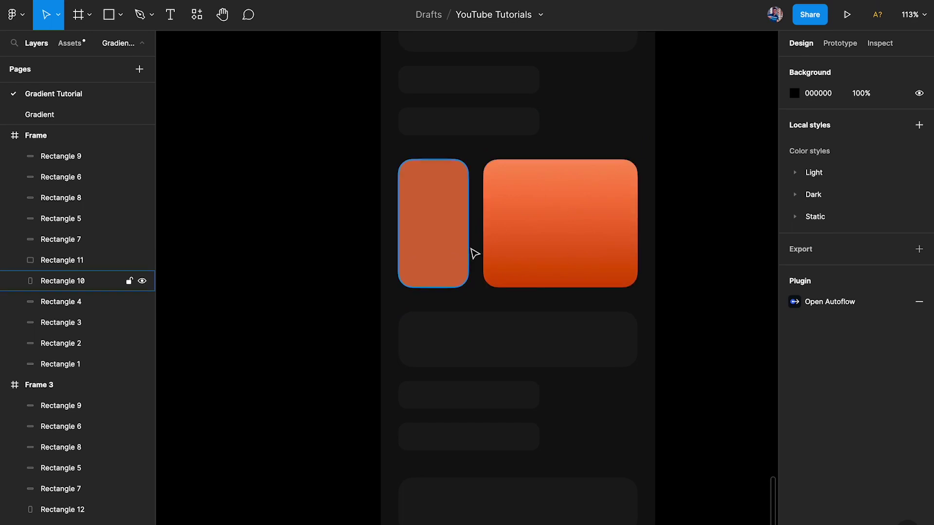
click(448, 217)
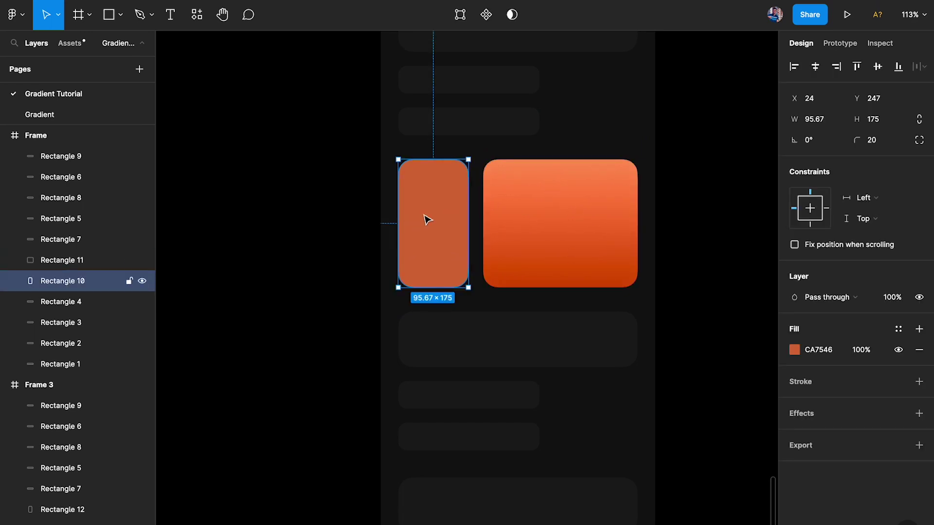
click(795, 349)
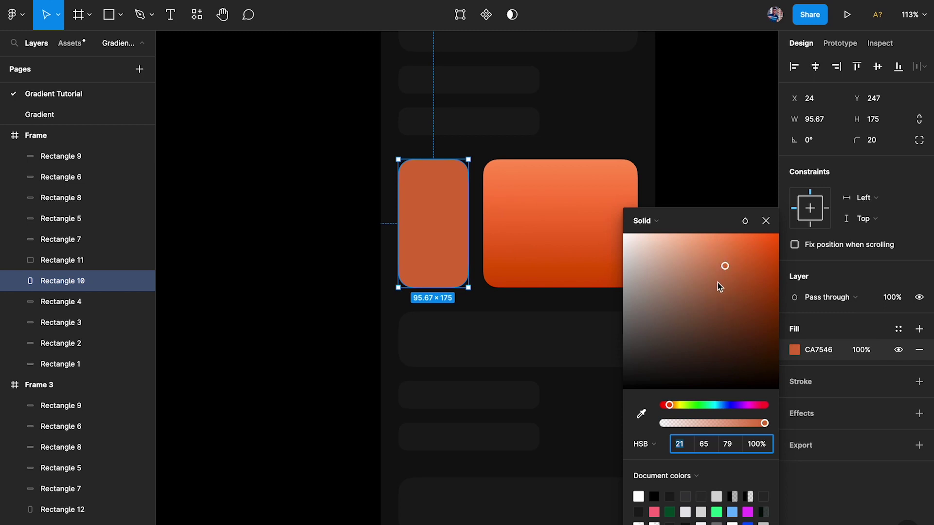
click(726, 444)
click(706, 445)
text(85)
key(Return)
Step: Set the brightness of the narrow card's solid fill to 91 and compare it with the gradient card
click(371, 287)
click(446, 258)
click(796, 353)
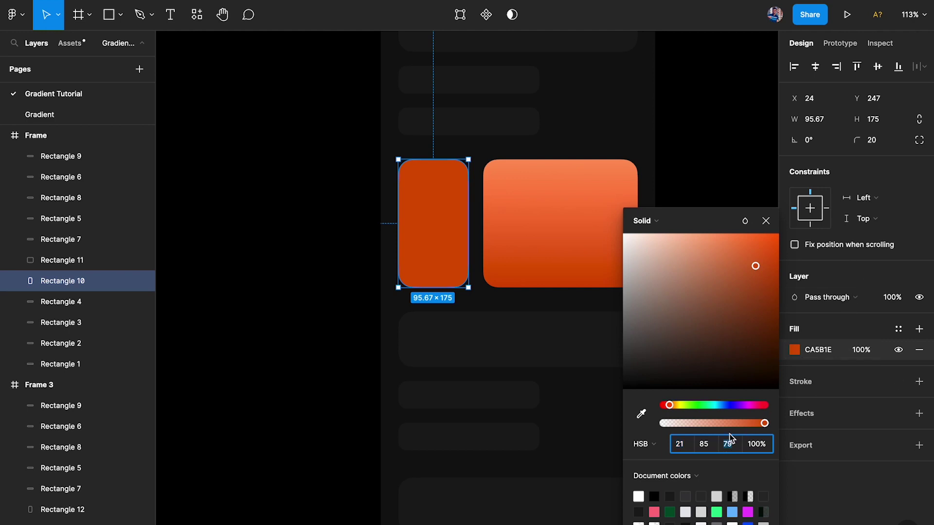
click(729, 440)
text(89)
key(Return)
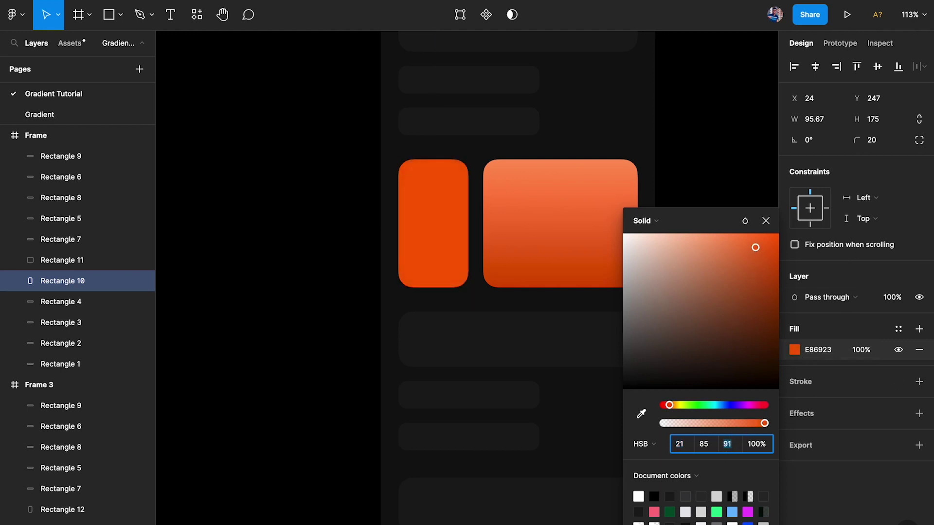
click(359, 361)
scroll(361, 362, down, 3)
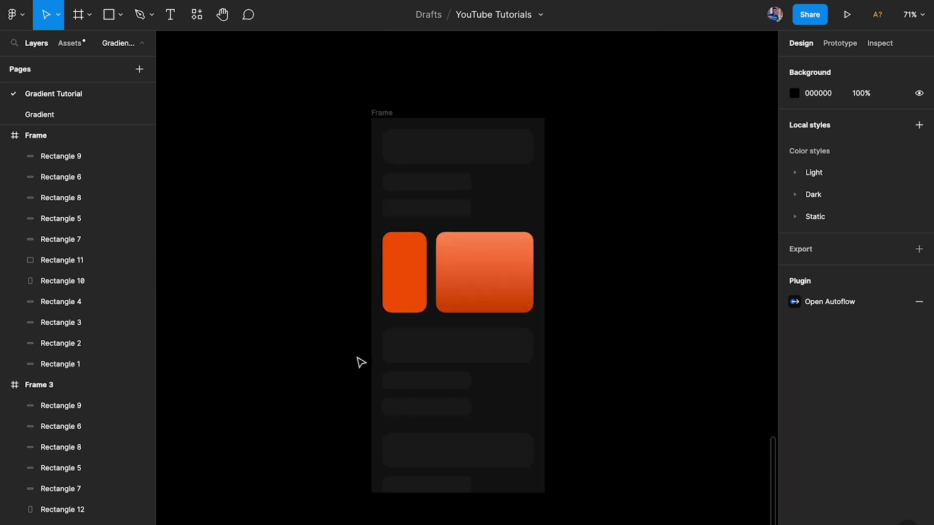
scroll(396, 302, up, 3)
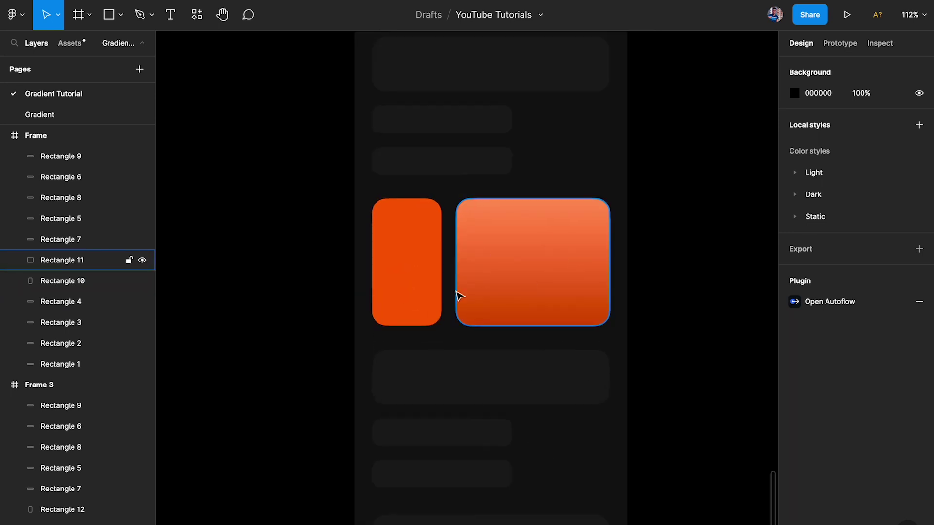
Step: Duplicate the dark two-card frame beside the original and change the copy's background fill to white
scroll(490, 123, down, 5)
drag(380, 128, 545, 128)
click(794, 351)
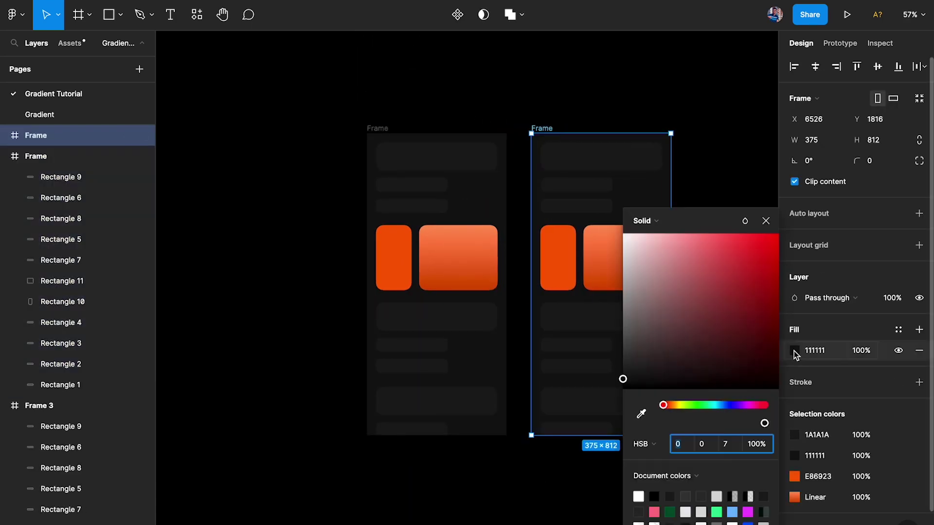
click(624, 234)
click(729, 96)
Step: Recolour all dark placeholder rectangles in the white frame to light grey, leaving out the two orange cards
scroll(728, 96, right, 3)
drag(633, 111, 481, 181)
drag(579, 451, 477, 292)
key(i)
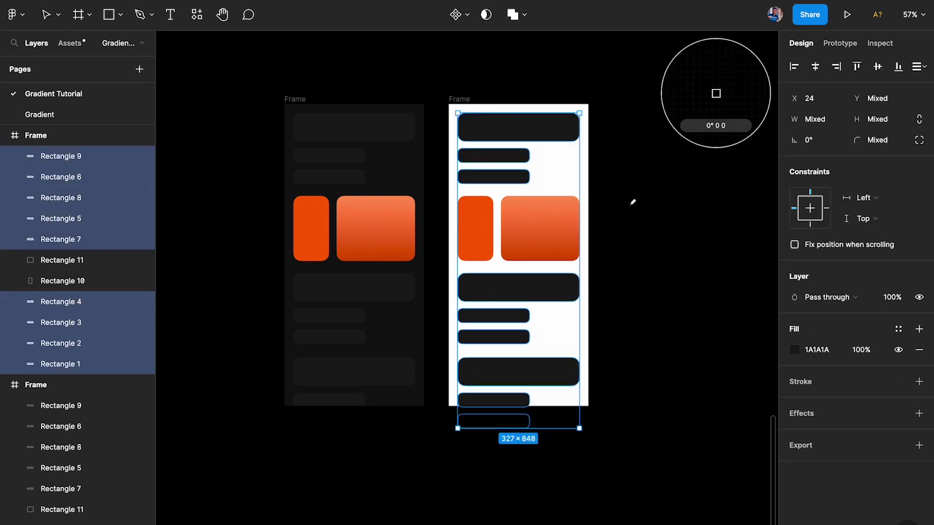
click(557, 186)
click(794, 350)
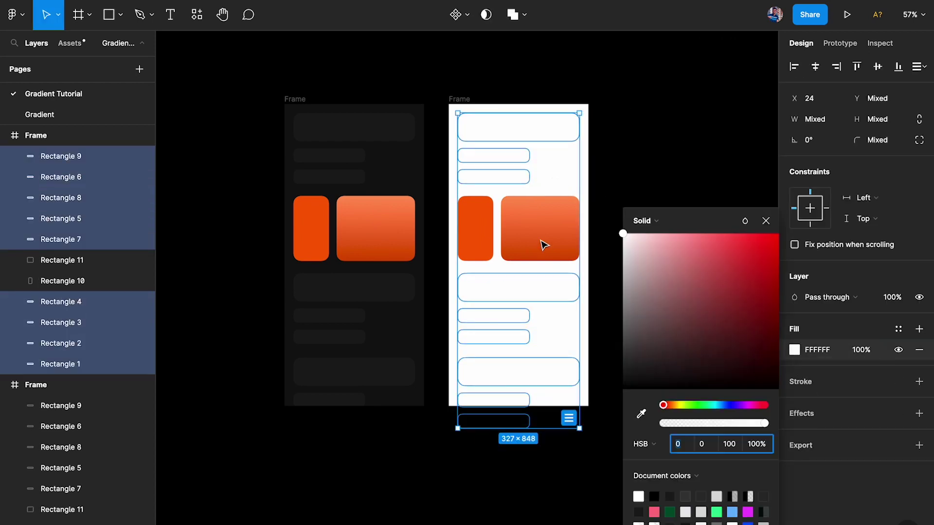
scroll(542, 243, up, 3)
drag(623, 235, 623, 251)
click(657, 168)
key(shift+1)
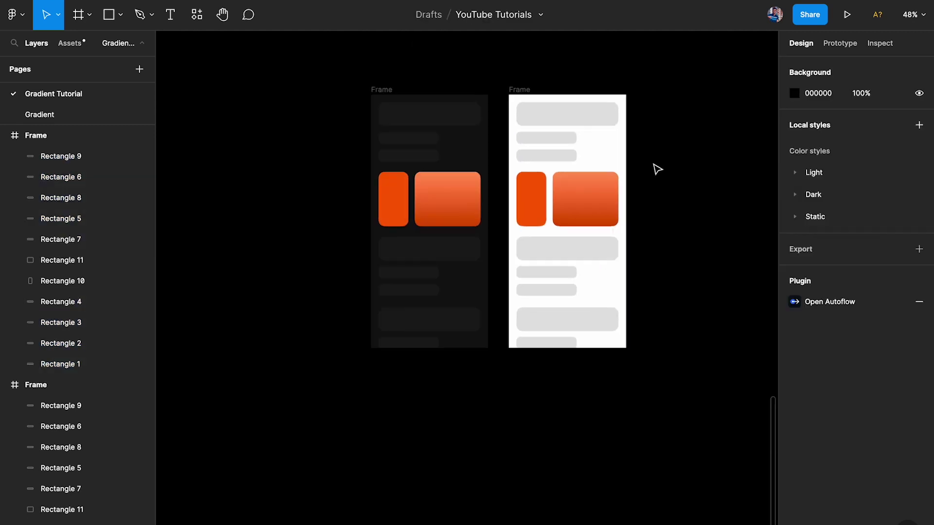
scroll(657, 169, up, 3)
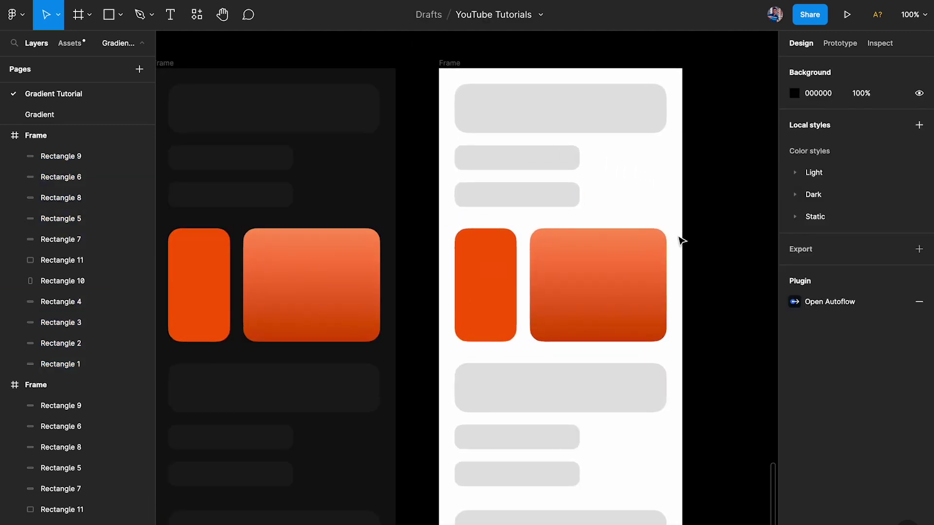
Step: Examine the gradient headings in the Learn Product Design landing page frames of the other design file
scroll(681, 239, down, 3)
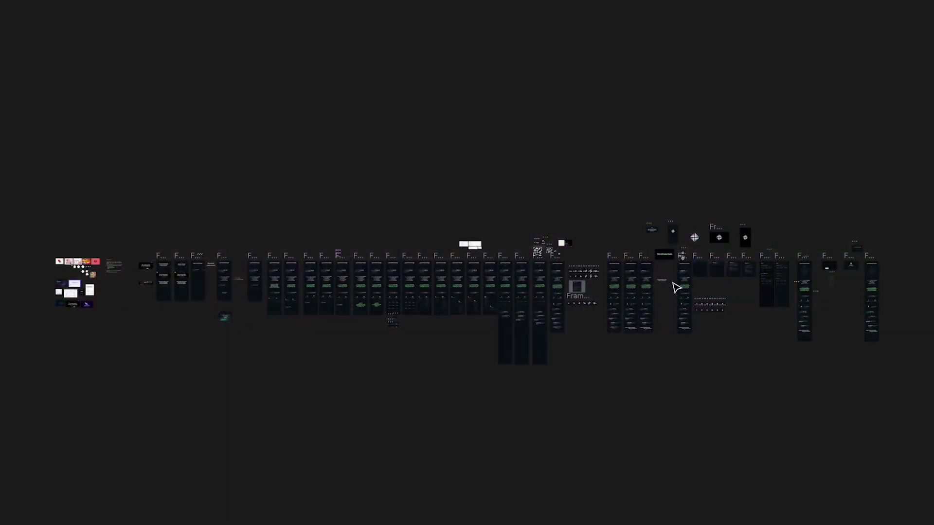
scroll(664, 265, up, 10)
scroll(562, 223, up, 5)
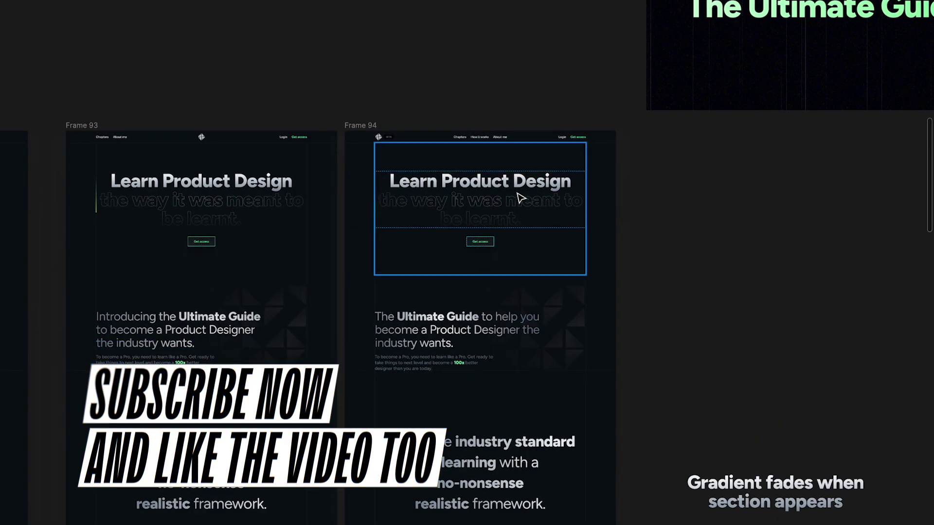
scroll(401, 401, up, 4)
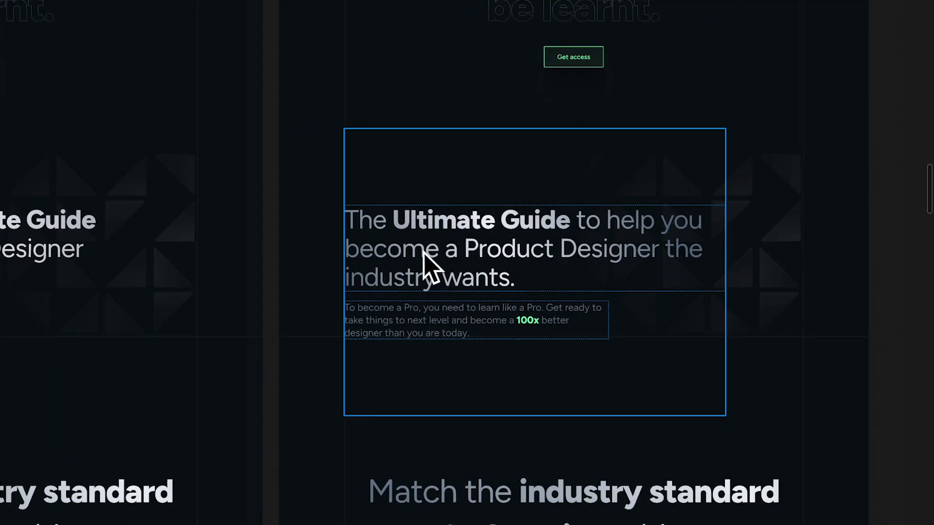
scroll(506, 232, up, 5)
scroll(519, 265, down, 10)
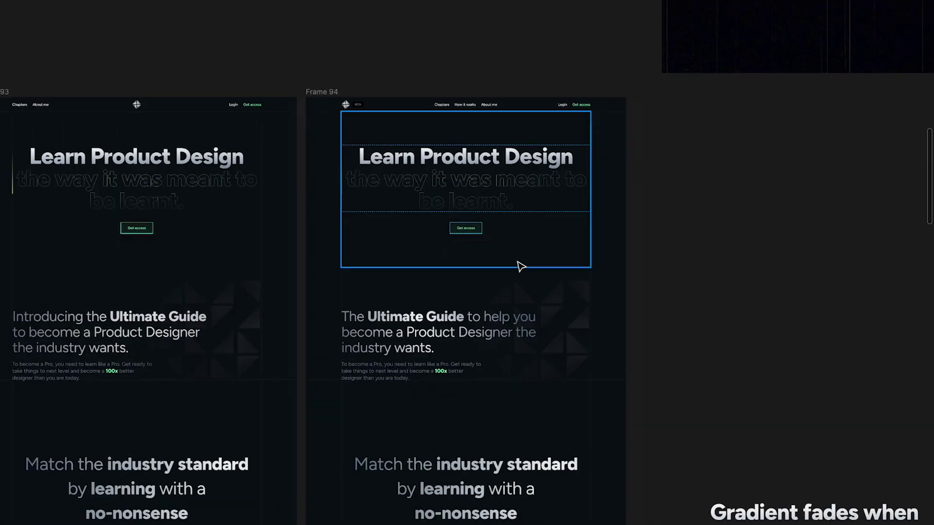
Step: Examine the gradient fills of the numerals 1 to 6 in the two rows of dark number frames
scroll(229, 316, up, 10)
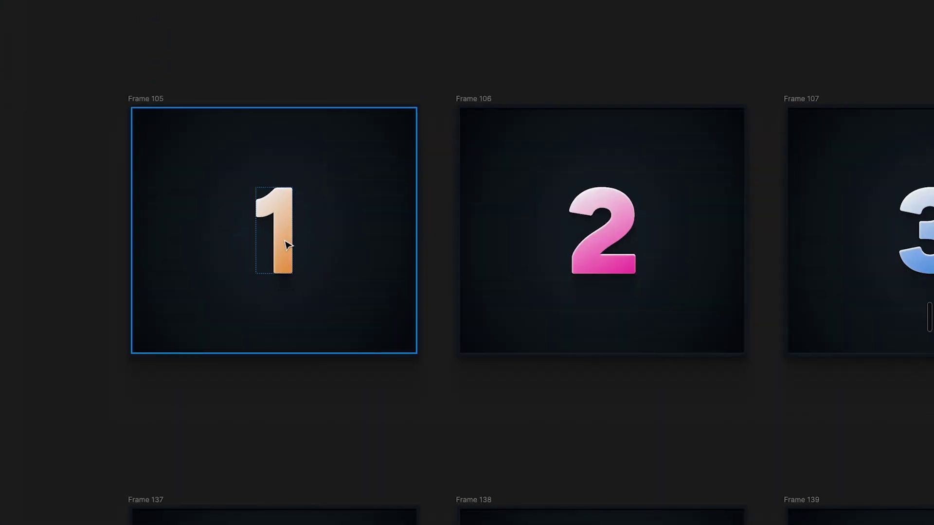
click(637, 256)
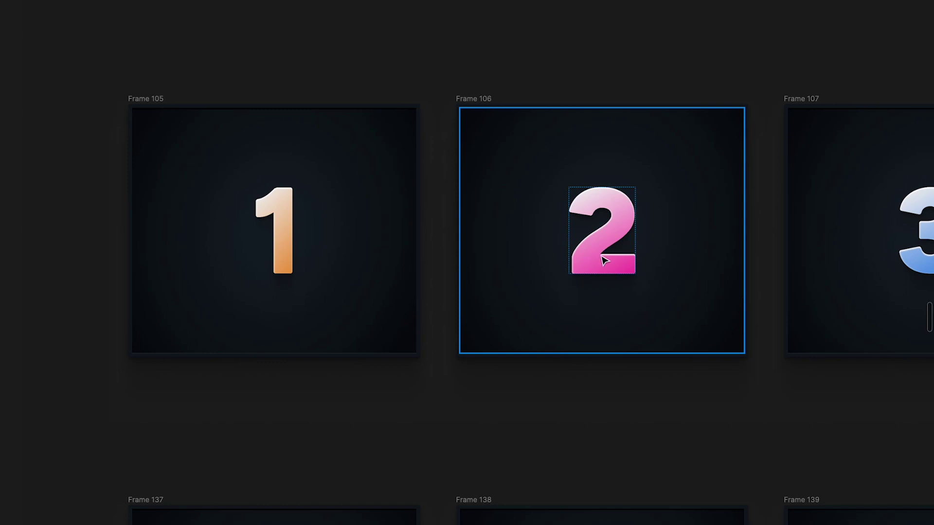
scroll(618, 219, down, 3)
scroll(606, 232, right, 5)
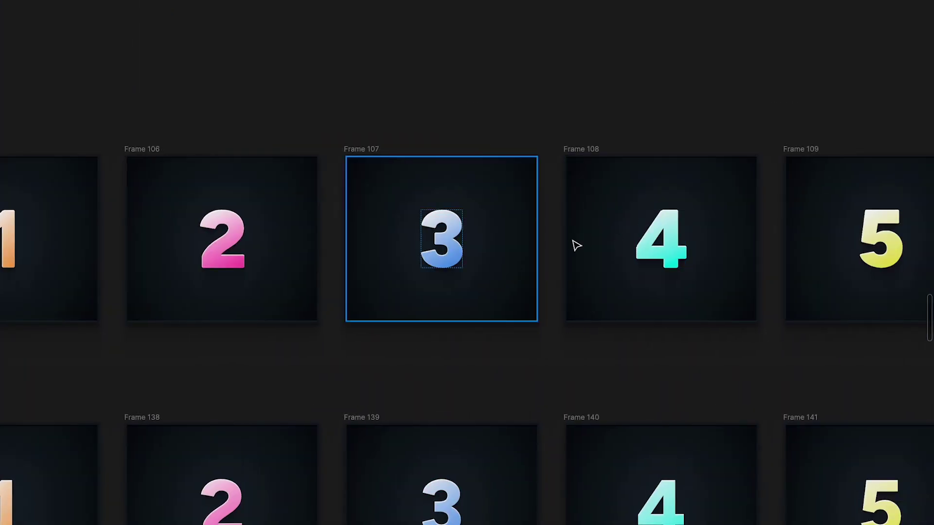
scroll(512, 269, up, 4)
click(657, 232)
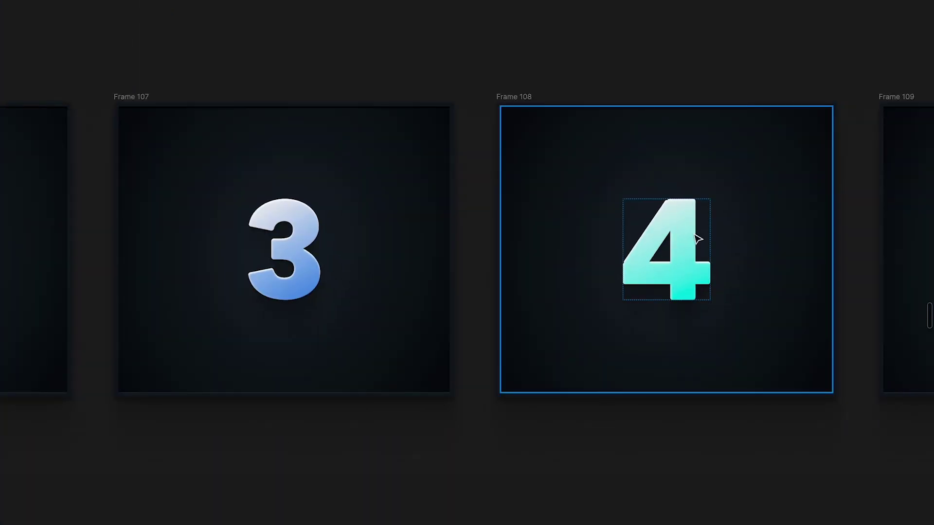
click(352, 215)
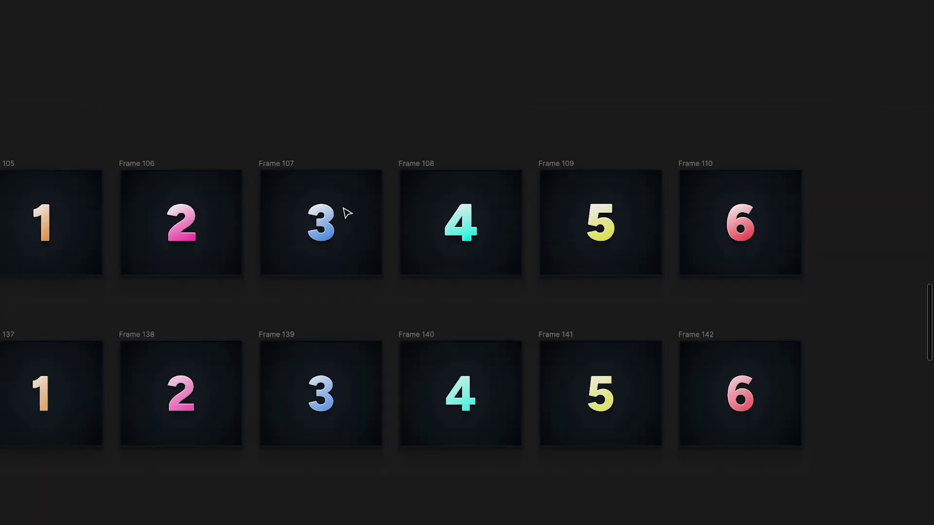
click(371, 280)
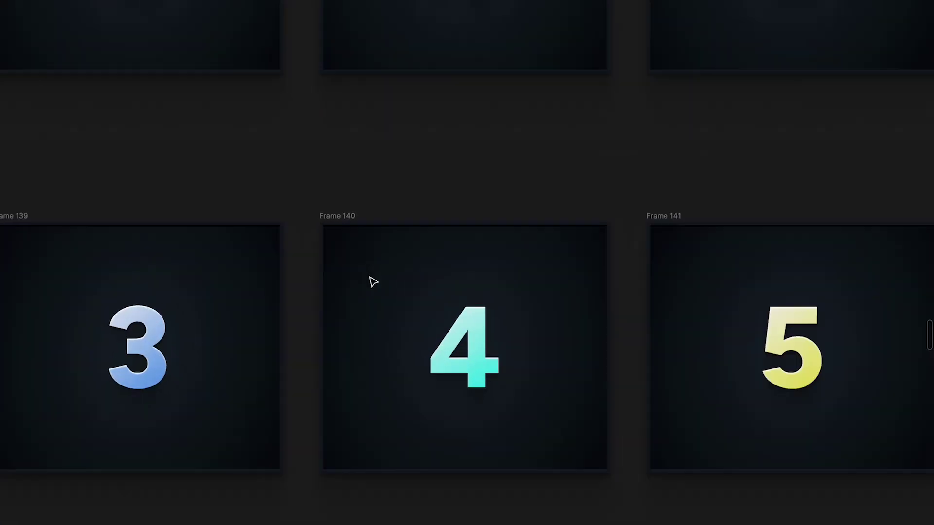
scroll(371, 282, up, 5)
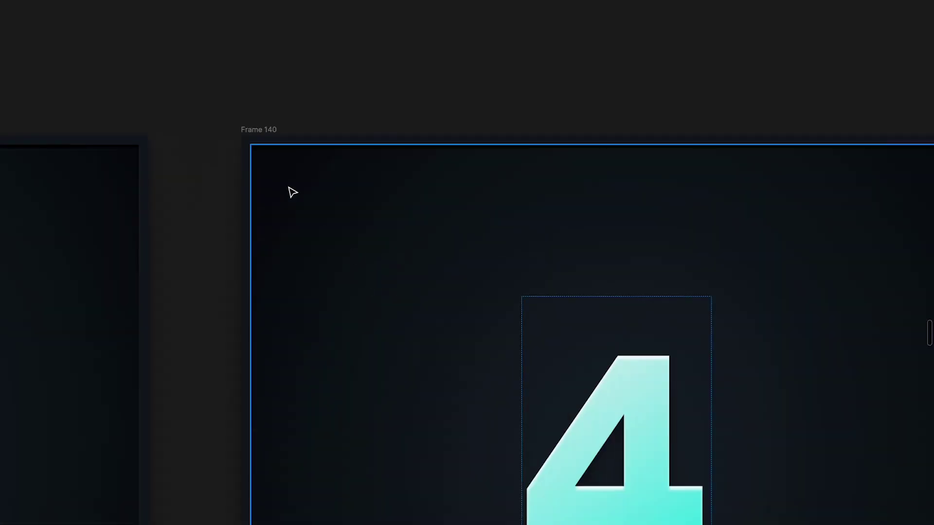
scroll(437, 330, down, 10)
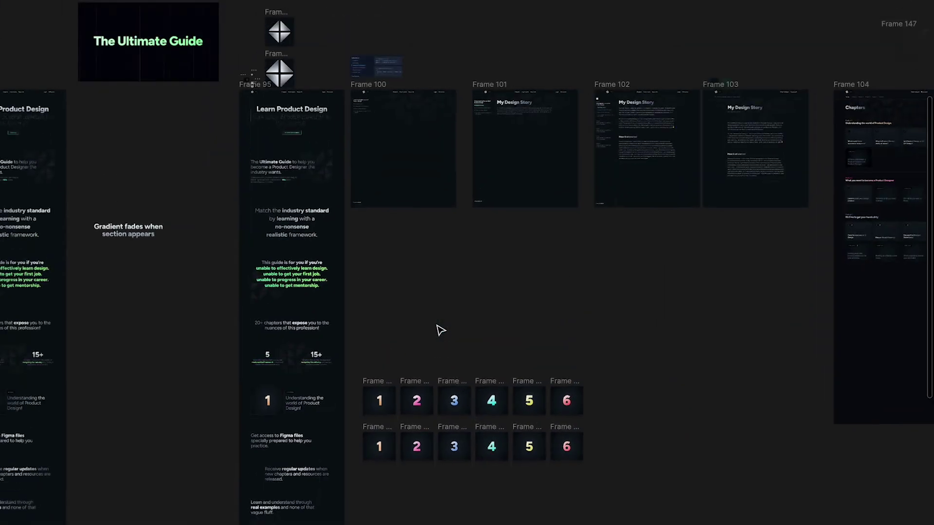
Step: Examine both colour stops of the radial gradient on the green "unable to effectively learn design." line in Frame 95
scroll(263, 277, up, 9)
scroll(416, 227, up, 3)
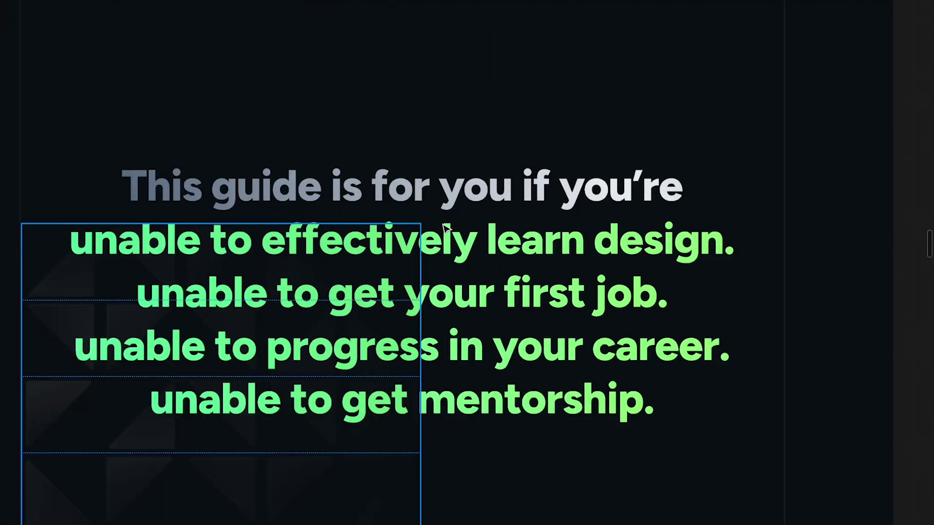
key(ctrl+backslash)
click(564, 243)
scroll(564, 243, left, 2)
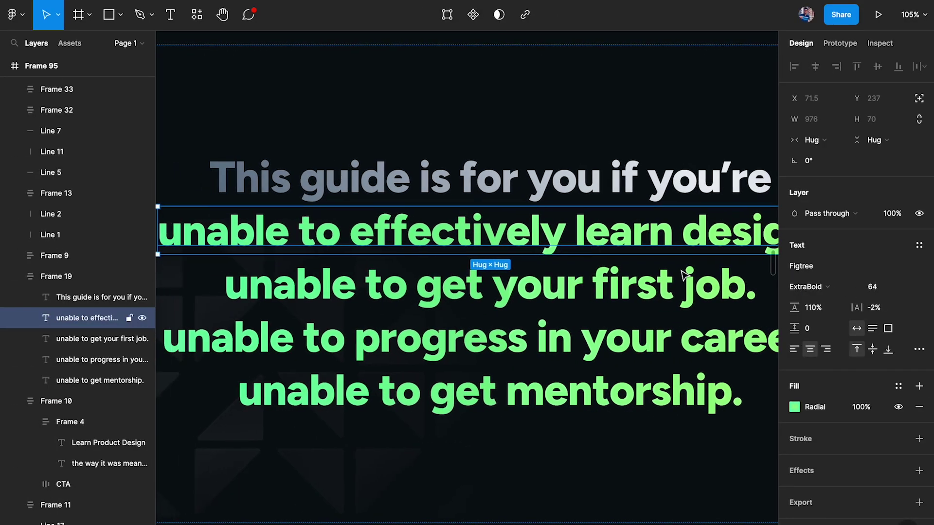
click(794, 406)
scroll(608, 277, right, 2)
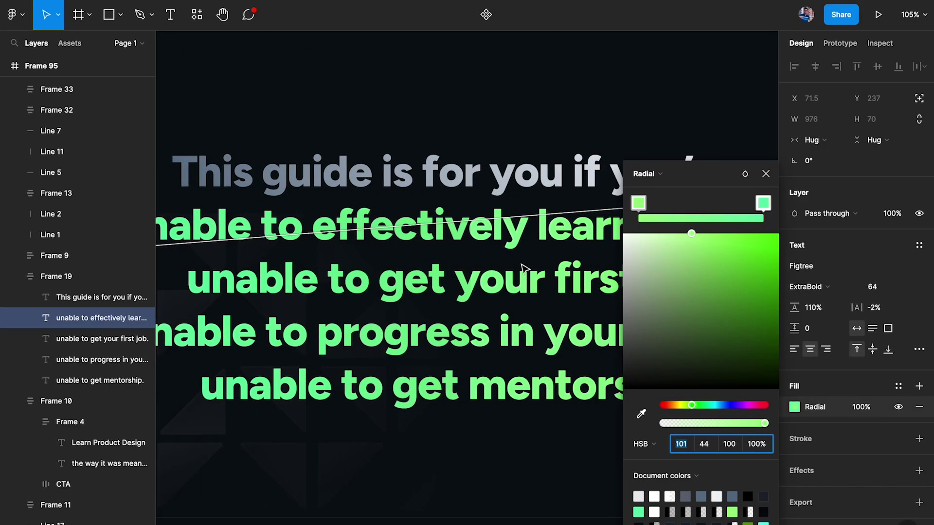
click(762, 204)
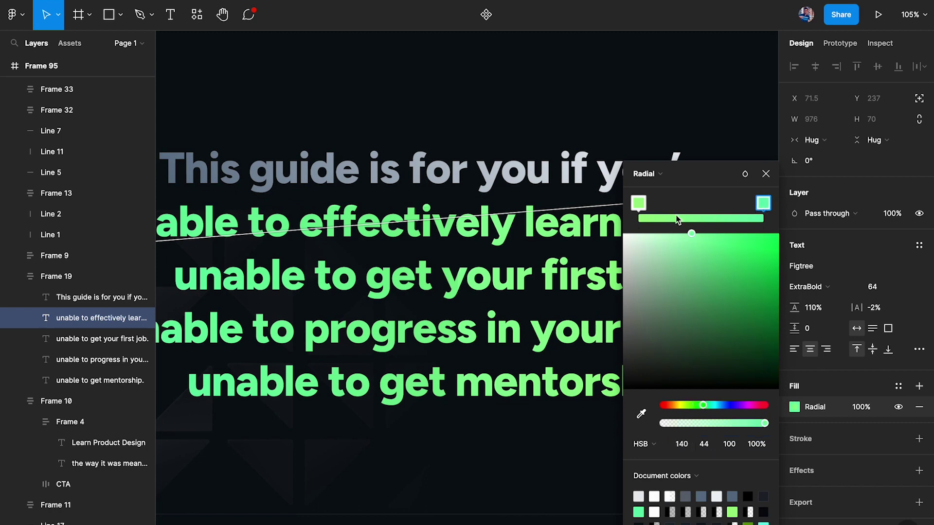
click(641, 205)
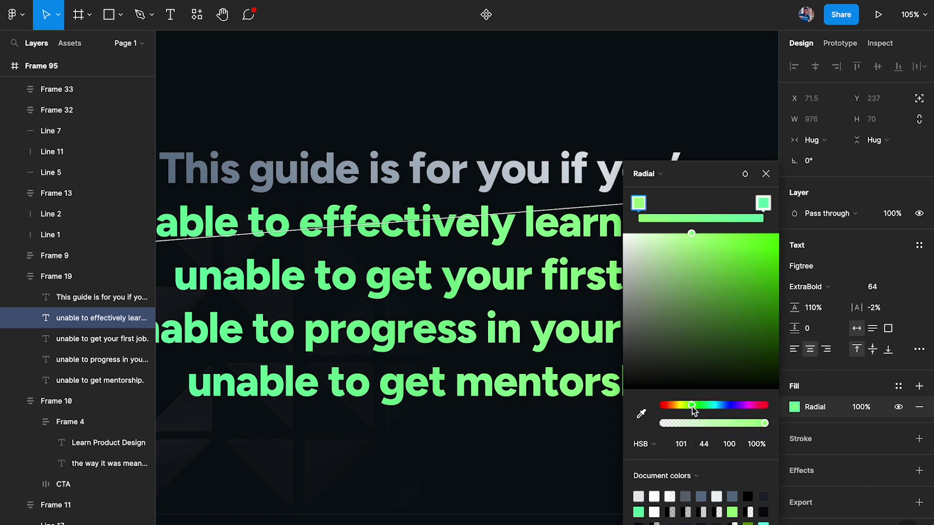
click(765, 207)
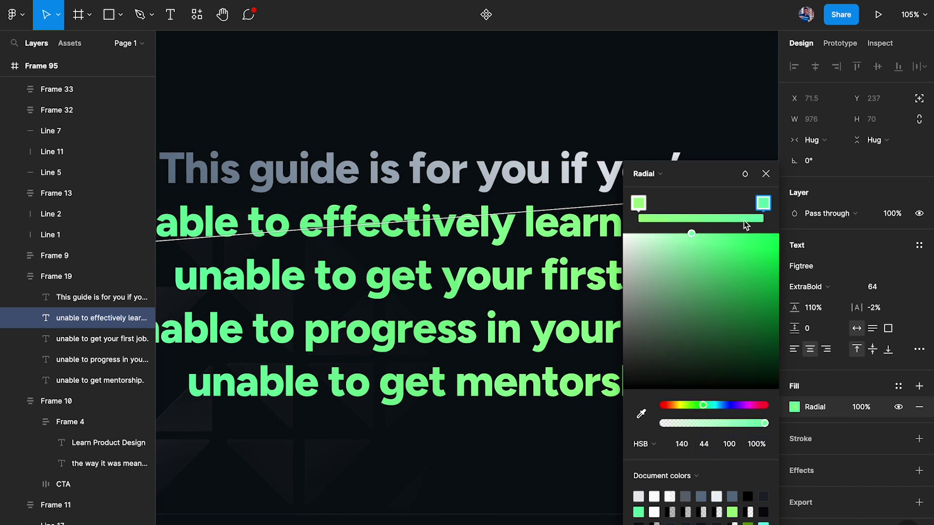
click(765, 174)
click(667, 136)
Step: Examine both colour stops of the linear gradient on the upper-right triangle tile of the silver logo in Frame 145
key(ctrl+backslash)
scroll(266, 292, down, 1)
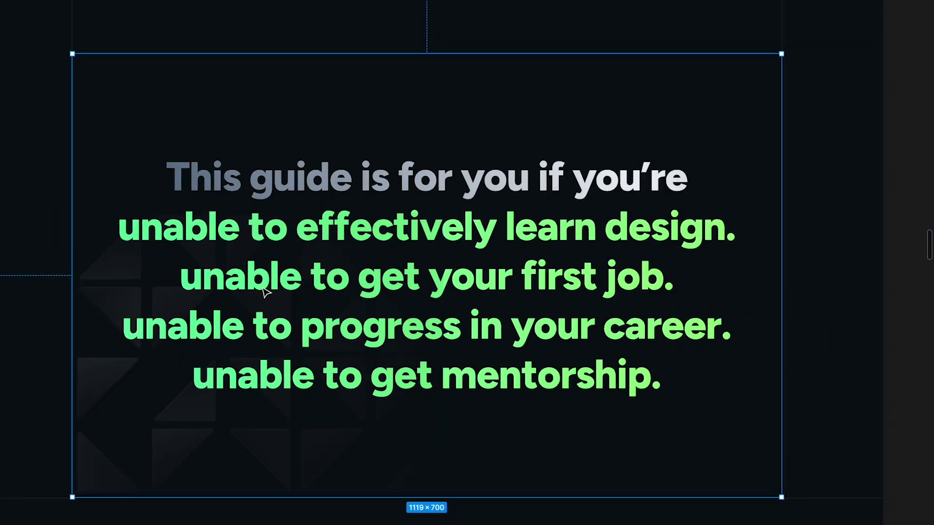
scroll(266, 293, down, 5)
scroll(267, 292, up, 5)
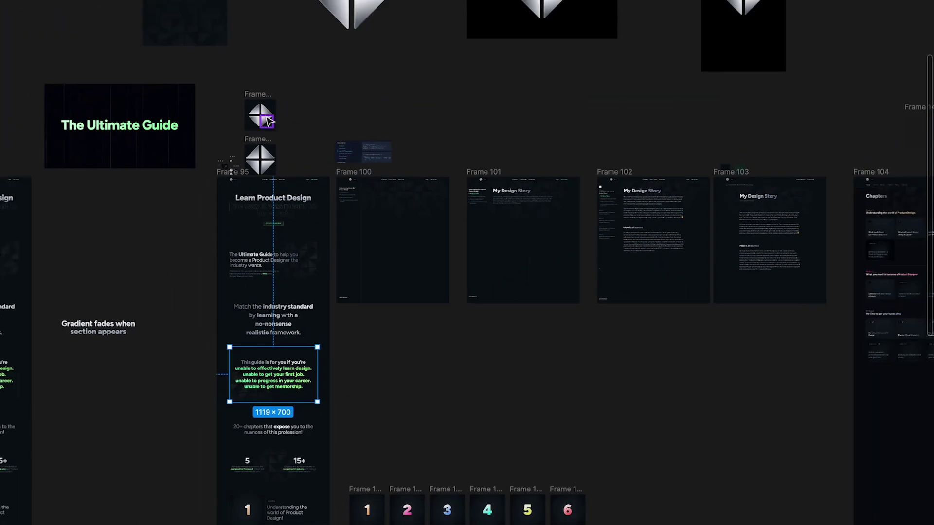
scroll(266, 119, up, 10)
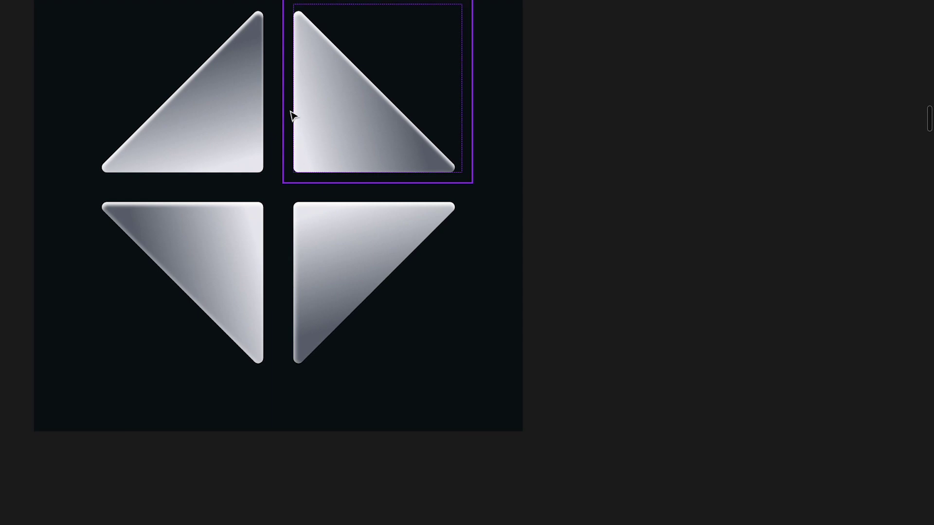
scroll(292, 115, down, 2)
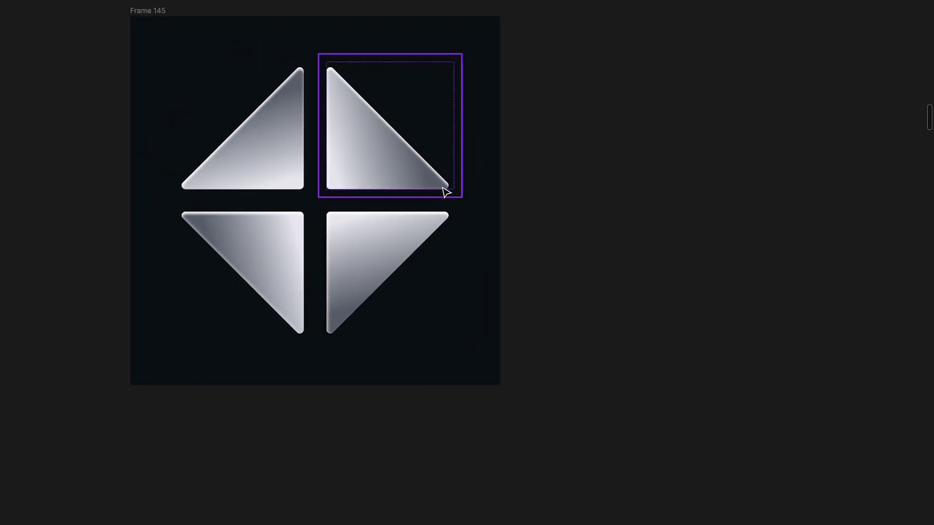
click(421, 168)
key(ctrl+backslash)
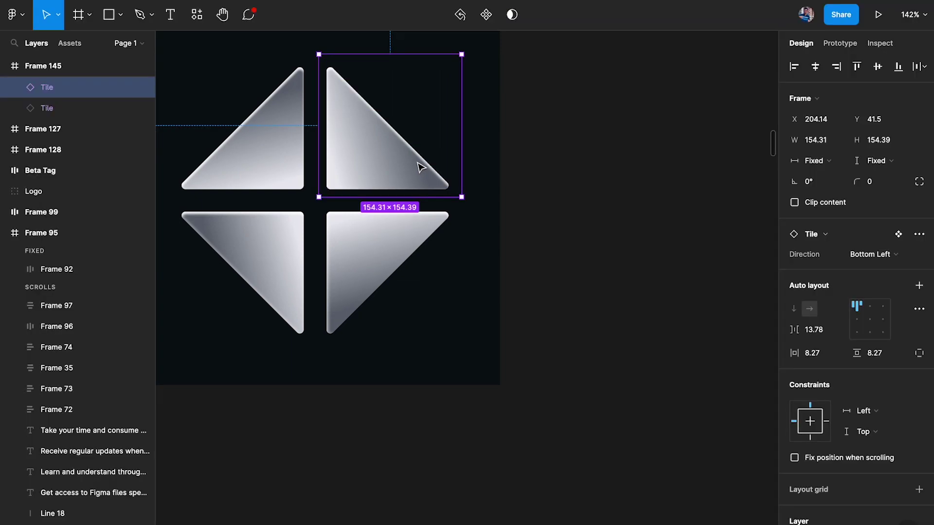
double_click(416, 167)
click(794, 298)
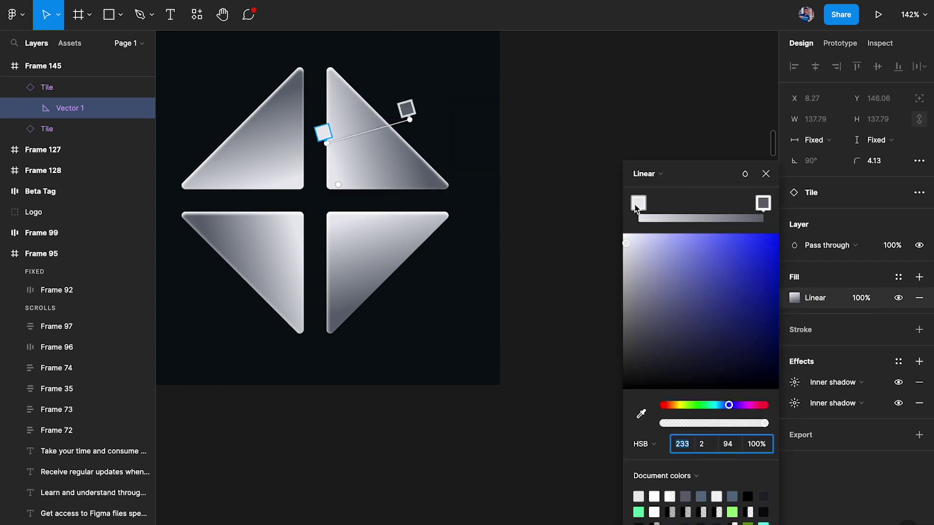
click(762, 203)
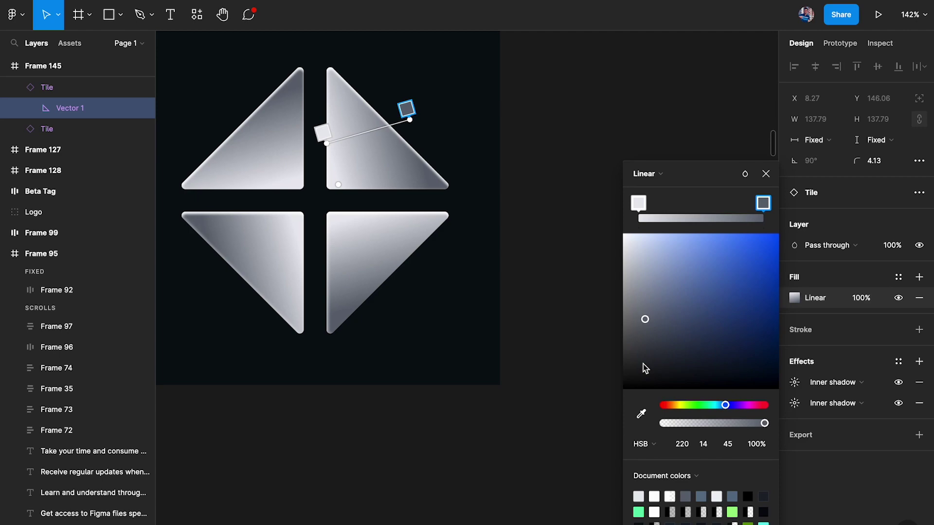
click(765, 174)
click(663, 196)
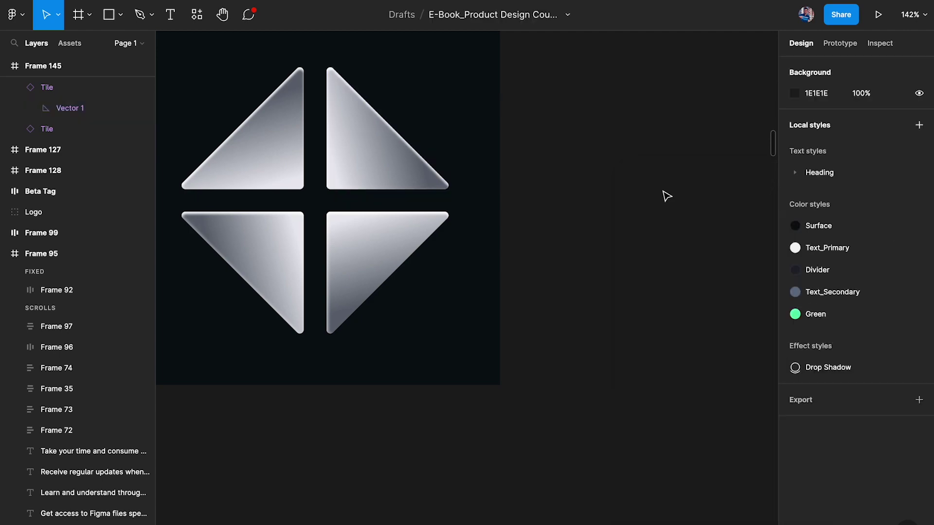
Step: Examine both colour stops of the linear gradient on the Learn Product Design heading in Frame 129
scroll(664, 196, down, 10)
scroll(666, 196, down, 8)
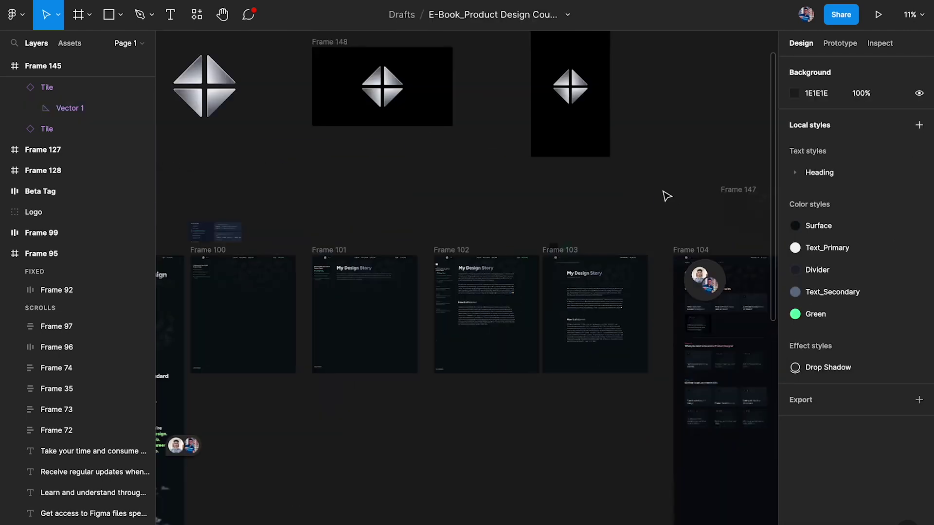
scroll(621, 271, right, 3)
scroll(560, 298, up, 15)
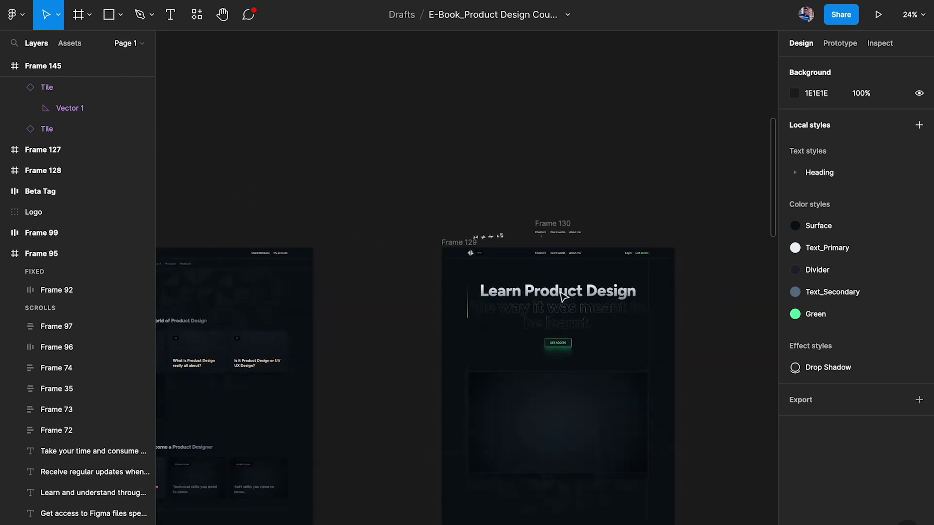
click(528, 299)
key(ctrl+backslash)
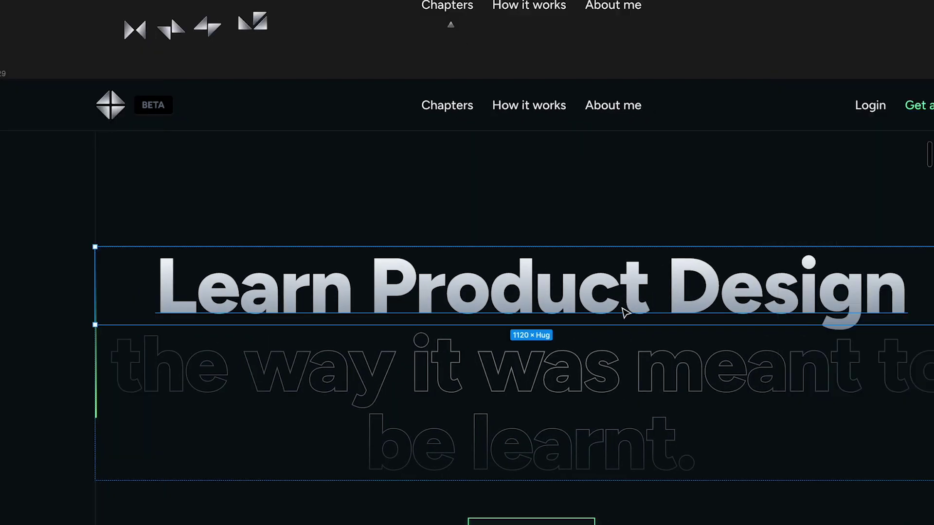
scroll(613, 302, down, 2)
scroll(523, 295, right, 3)
key(ctrl+backslash)
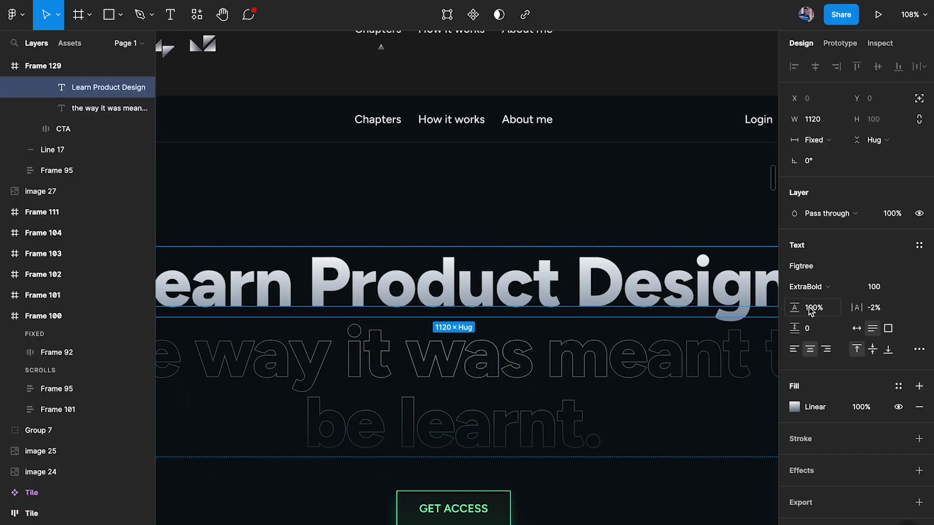
click(795, 407)
click(638, 203)
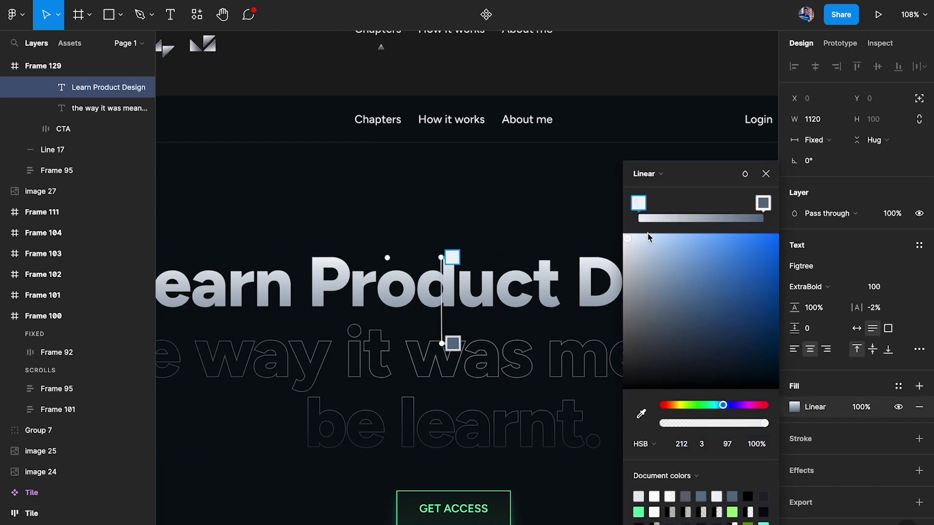
click(763, 204)
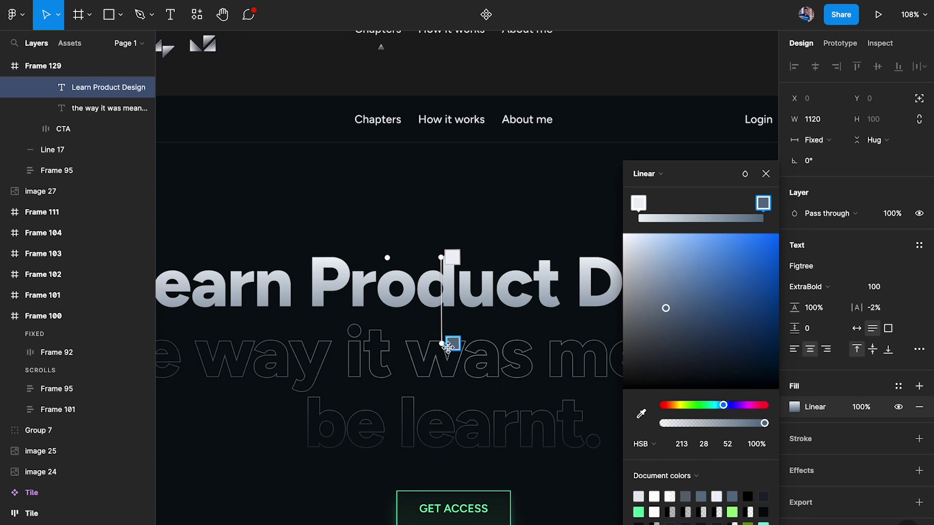
Step: Try the heading gradient's dark stop further inward with a hue of 331, and restore its end position and hue of 213
drag(449, 344, 452, 322)
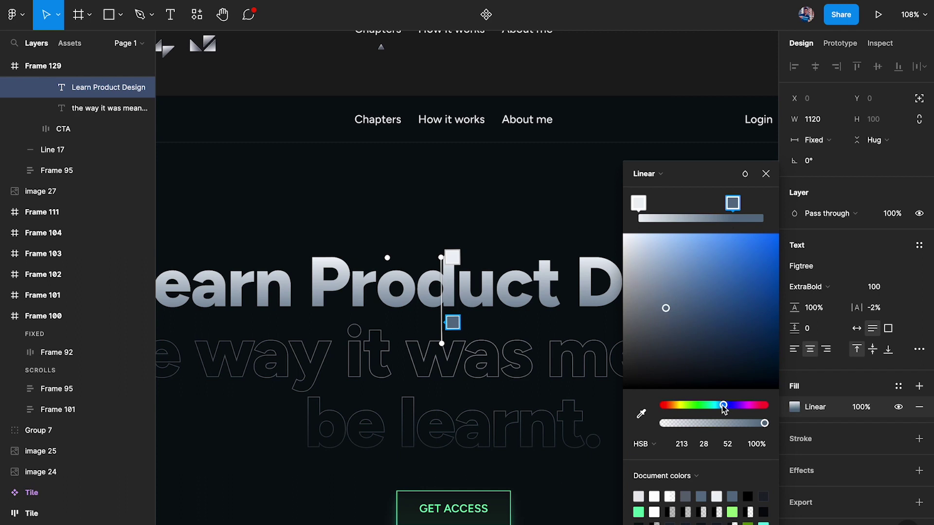
drag(724, 405, 756, 405)
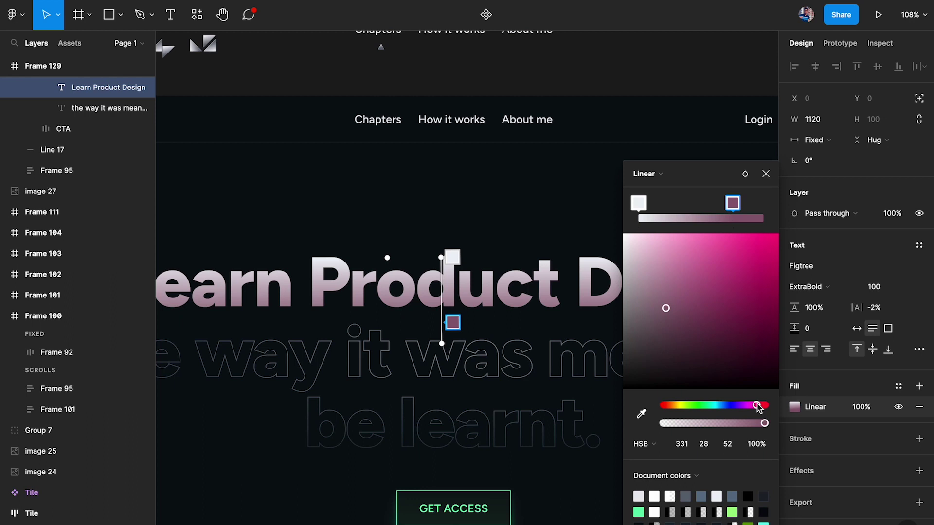
drag(757, 405, 723, 405)
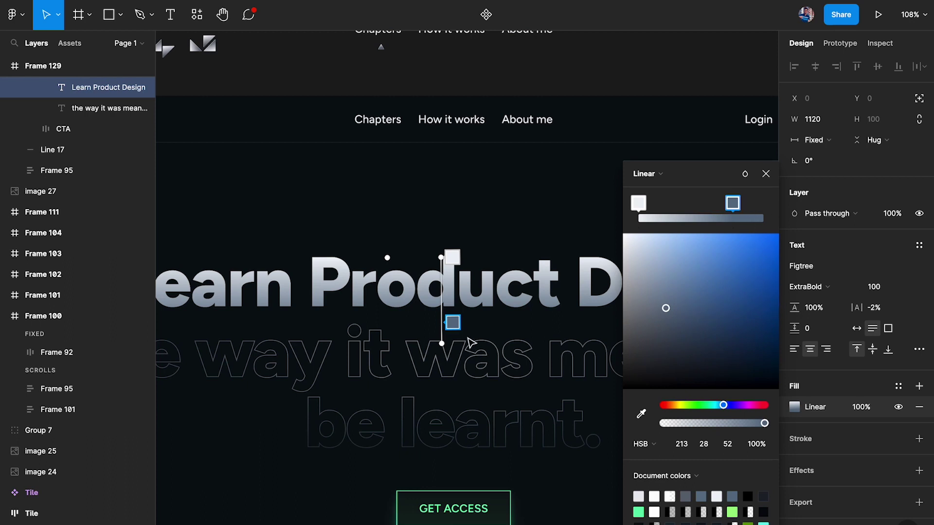
drag(733, 203, 789, 212)
Step: Shorten the heading's linear gradient by raising its dark end point closer to the bottom of the letters
drag(451, 344, 440, 323)
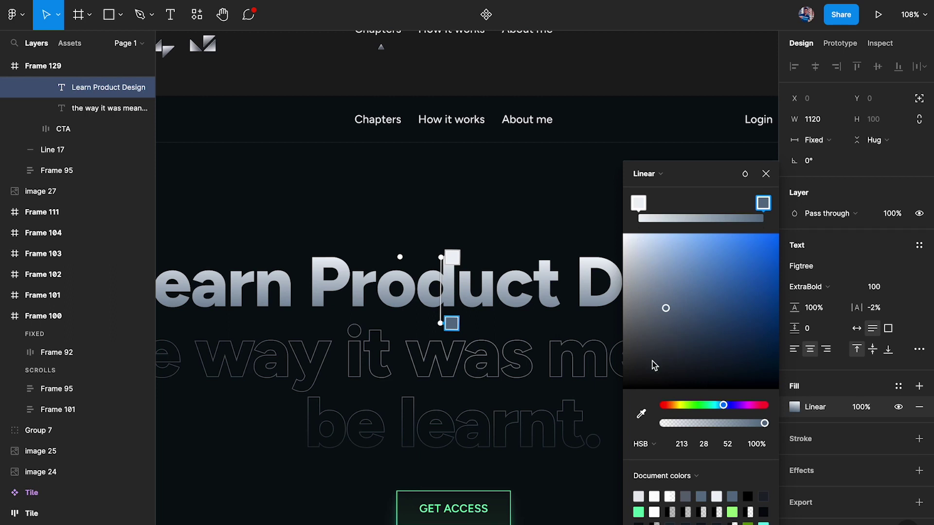
Step: Try a more saturated light blue for the heading gradient's light stop, and restore it to HSB 212, 3, 97
click(638, 203)
drag(629, 241, 647, 239)
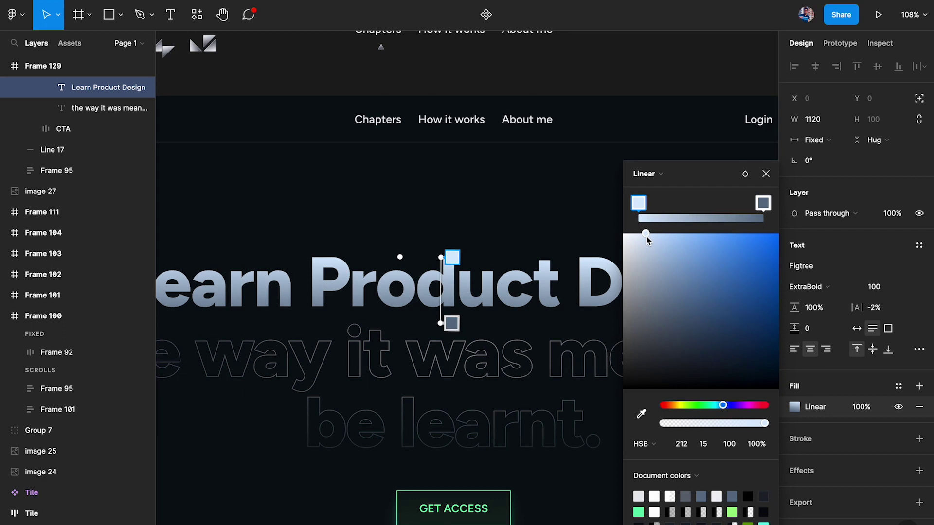
scroll(615, 90, down, 3)
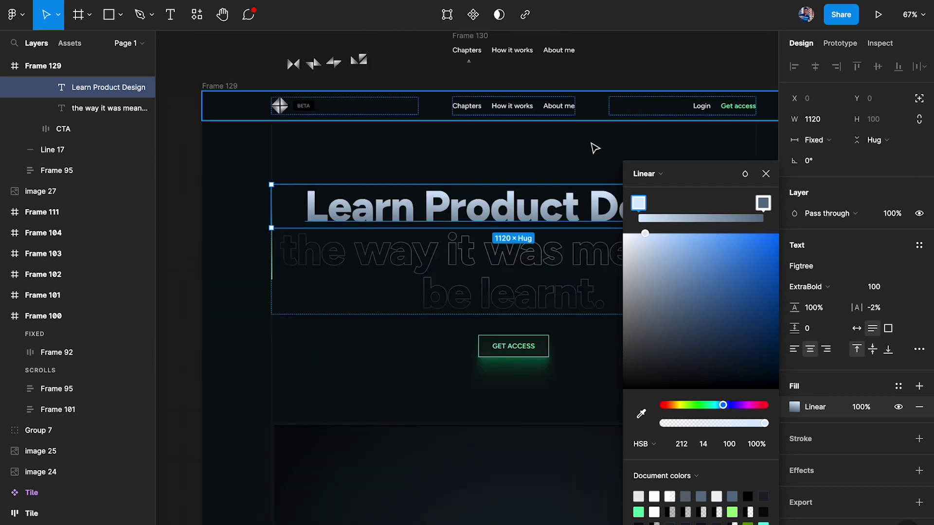
scroll(591, 162, up, 2)
mouse_move(645, 233)
mouse_down()
mouse_move(663, 234)
mouse_move(628, 235)
mouse_up()
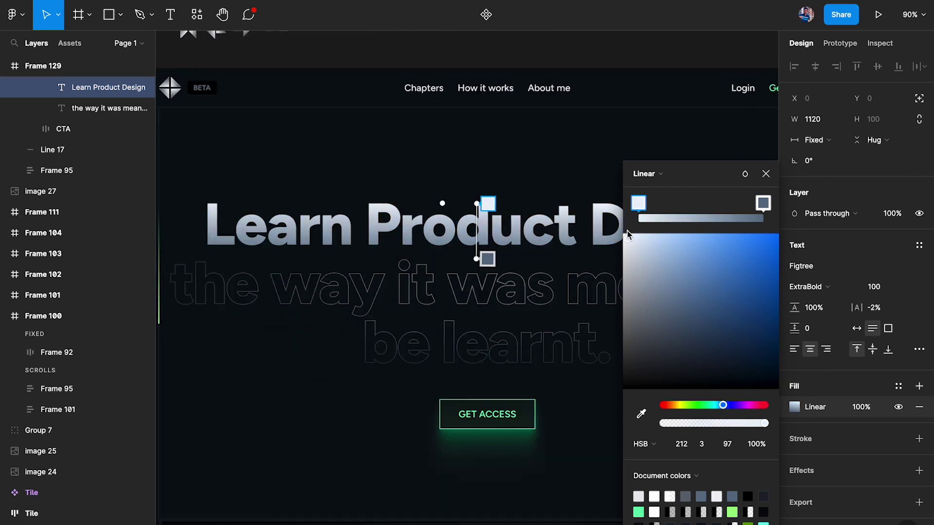
Step: Switch to the YouTube Tutorials file and examine the solid fill of the Get access now section on the blue card
scroll(567, 236, up, 3)
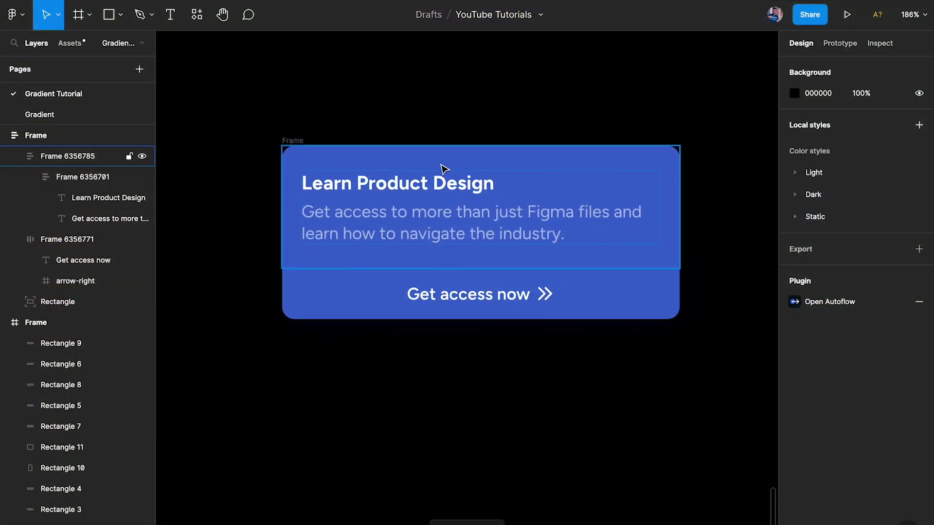
click(384, 294)
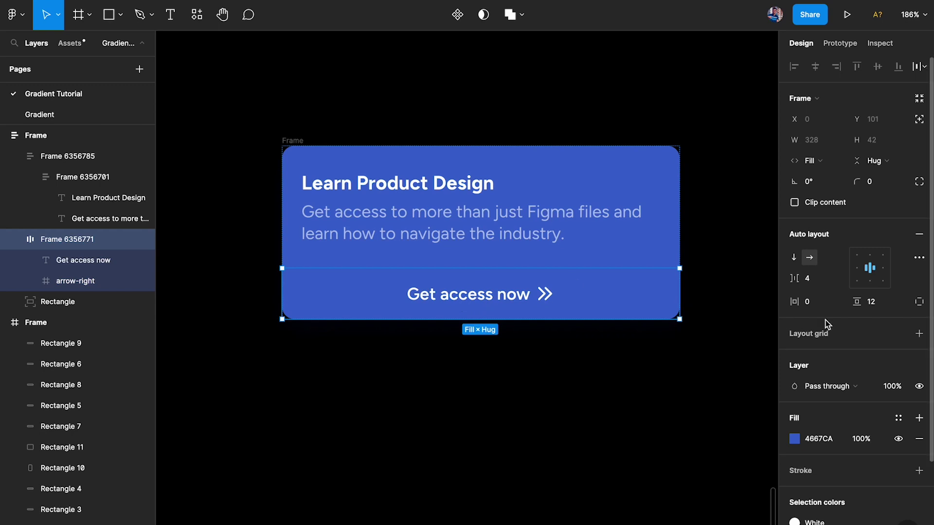
scroll(849, 329, down, 3)
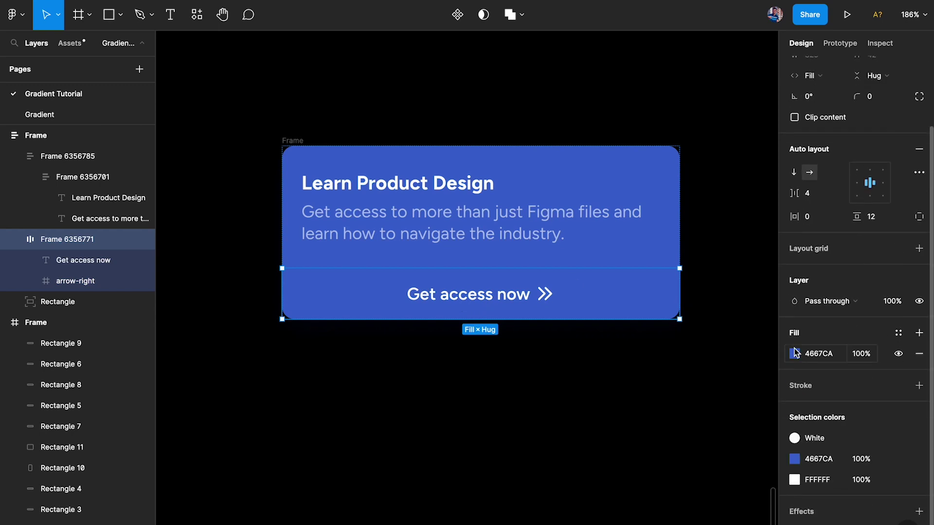
scroll(795, 353, down, 1)
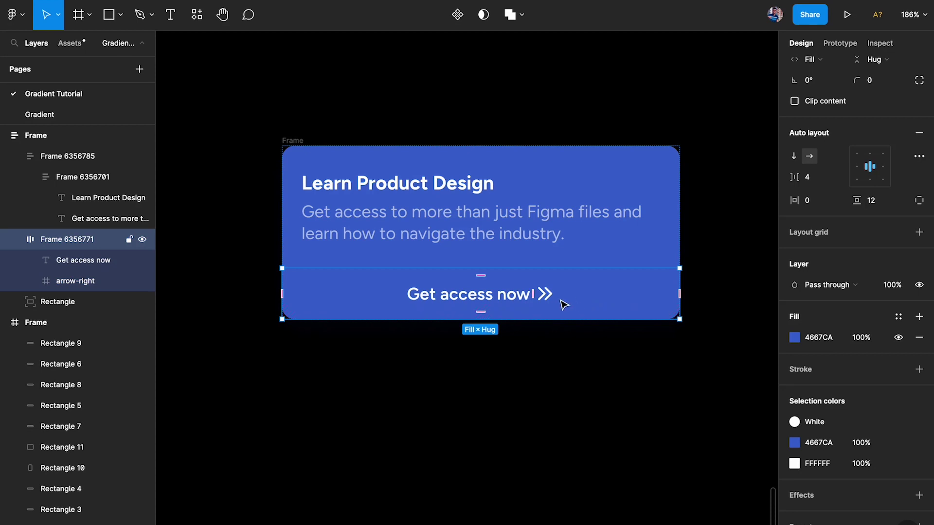
click(641, 249)
click(553, 325)
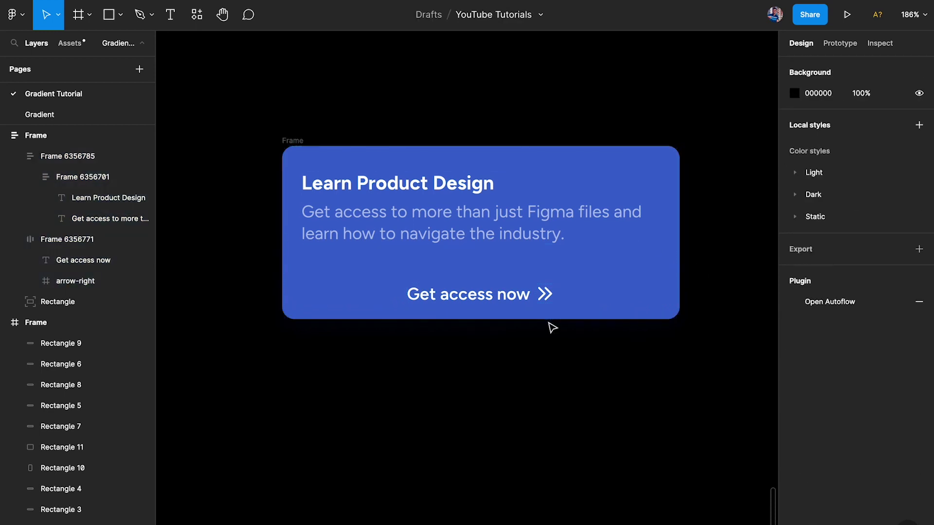
Step: Try a more saturated solid fill of HSB 225, 85, 80 on the card's Get access now section
click(554, 314)
click(796, 439)
scroll(856, 341, down, 3)
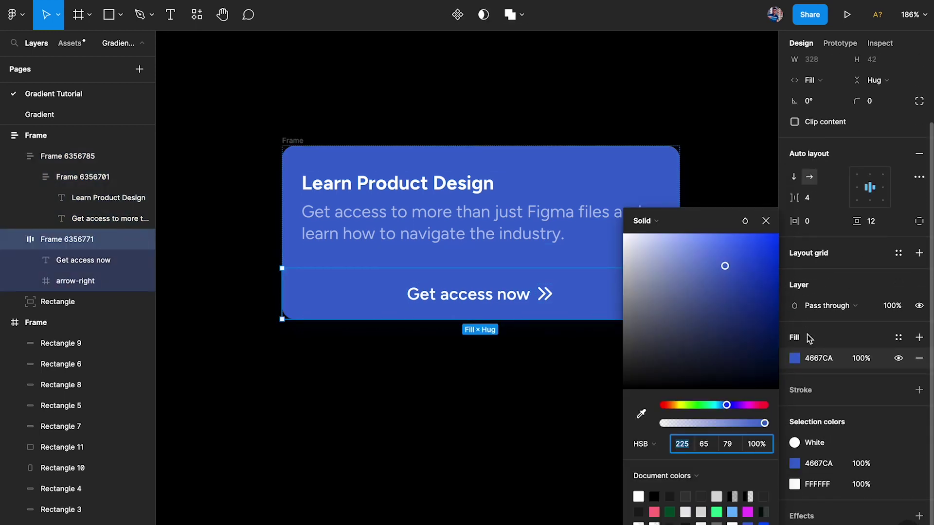
click(766, 217)
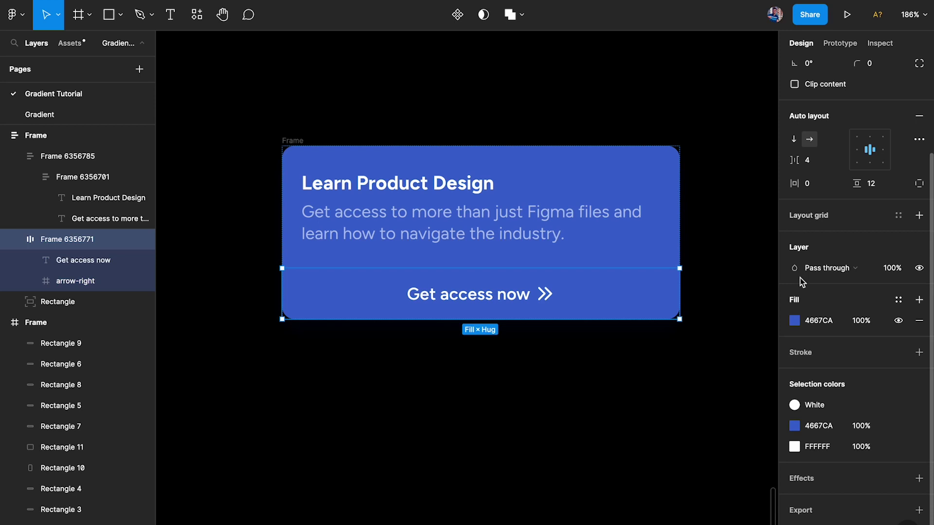
click(794, 321)
drag(694, 219, 718, 89)
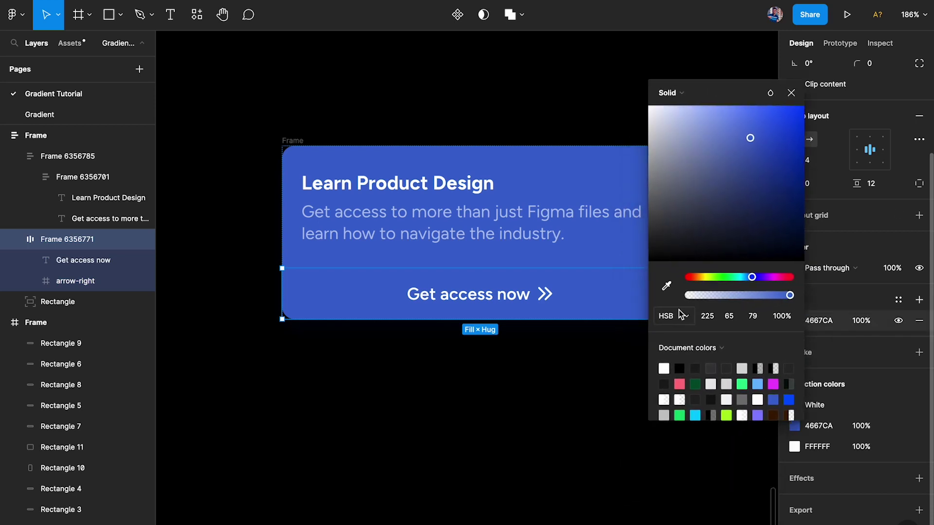
click(762, 317)
text(80)
key(Return)
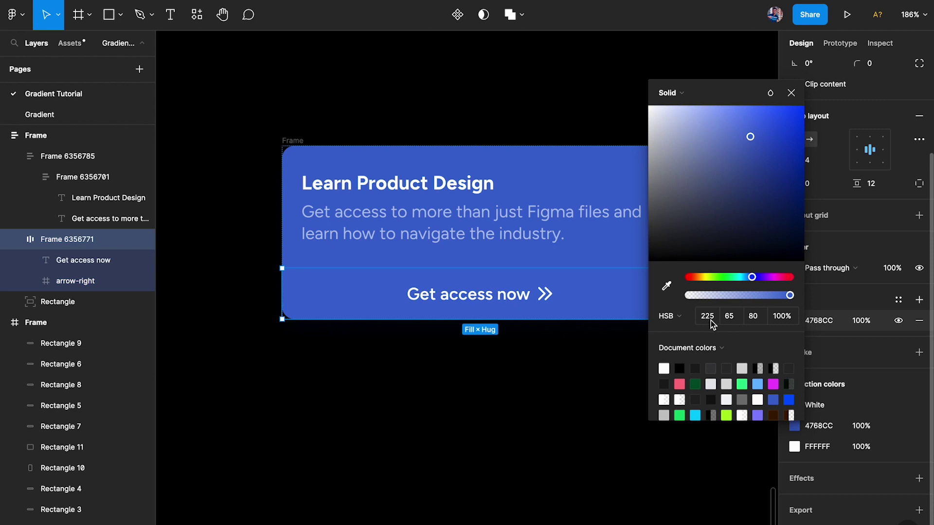
click(737, 321)
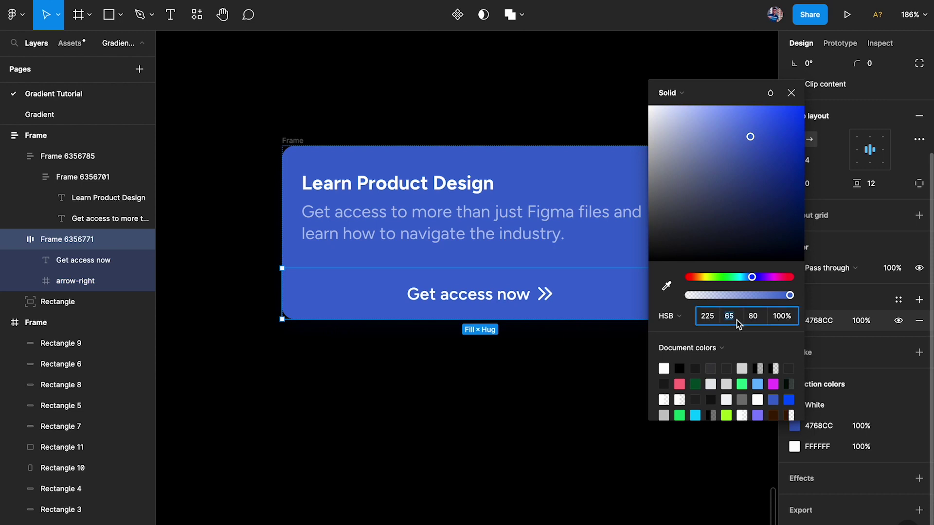
key(shift+Up)
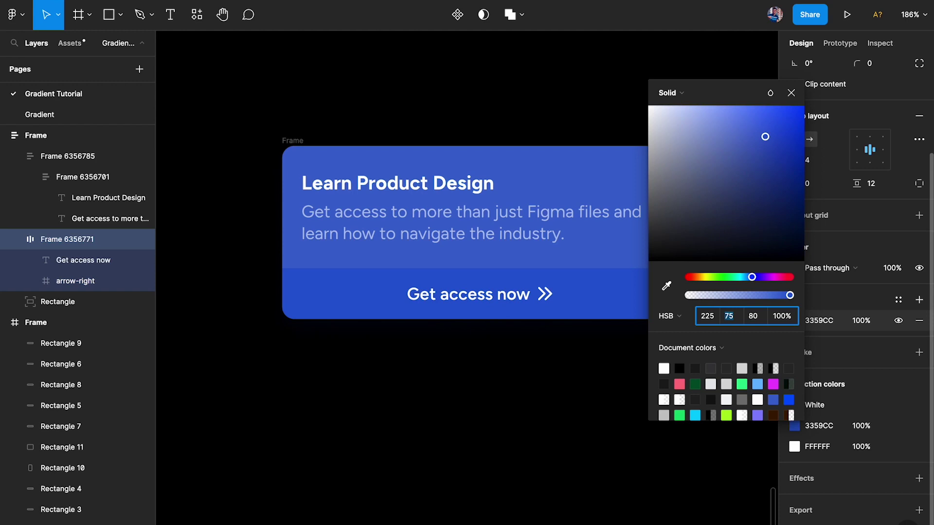
key(shift+Up)
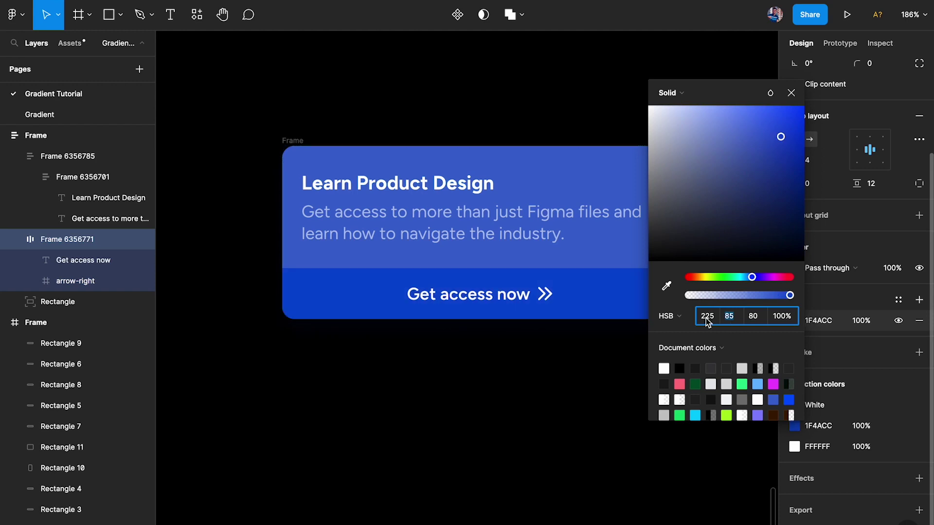
click(550, 392)
click(554, 272)
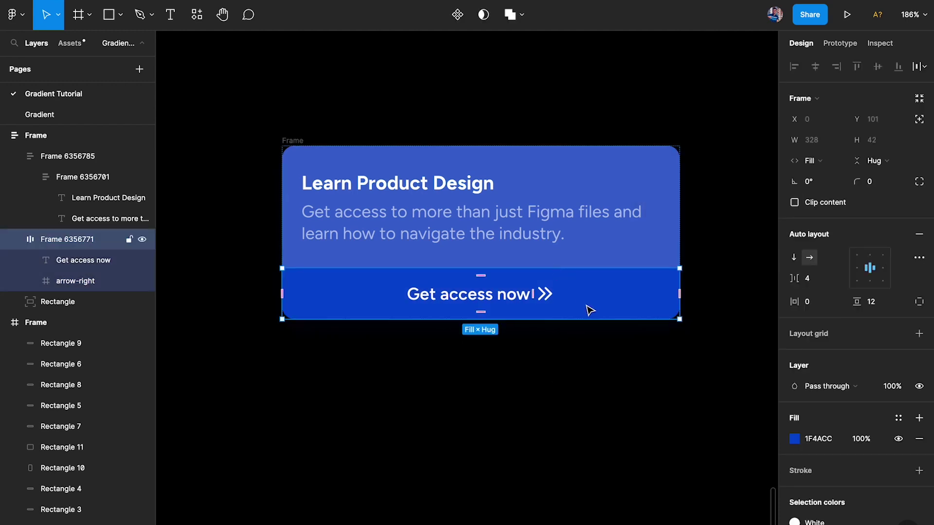
Step: Inspect the fill of the card's upper section and sample its colour for the Get access now section
click(590, 240)
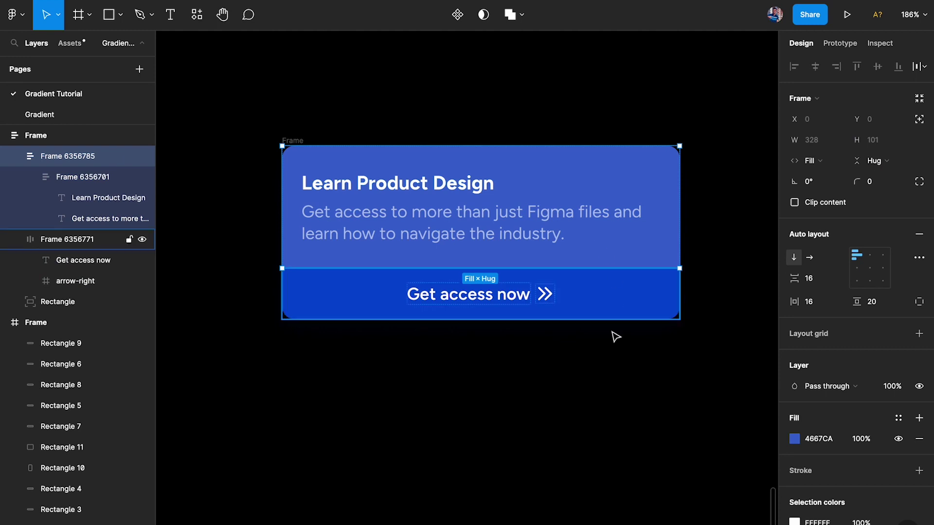
click(794, 439)
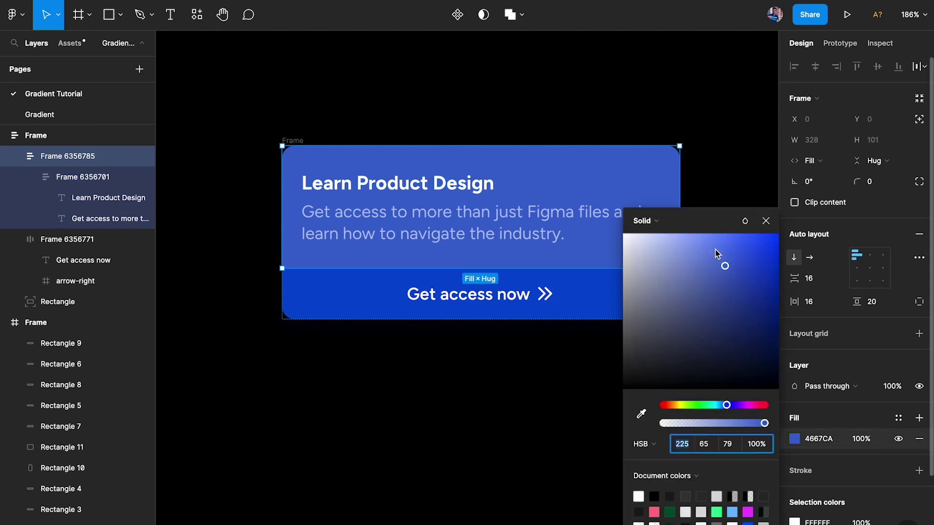
key(Tab)
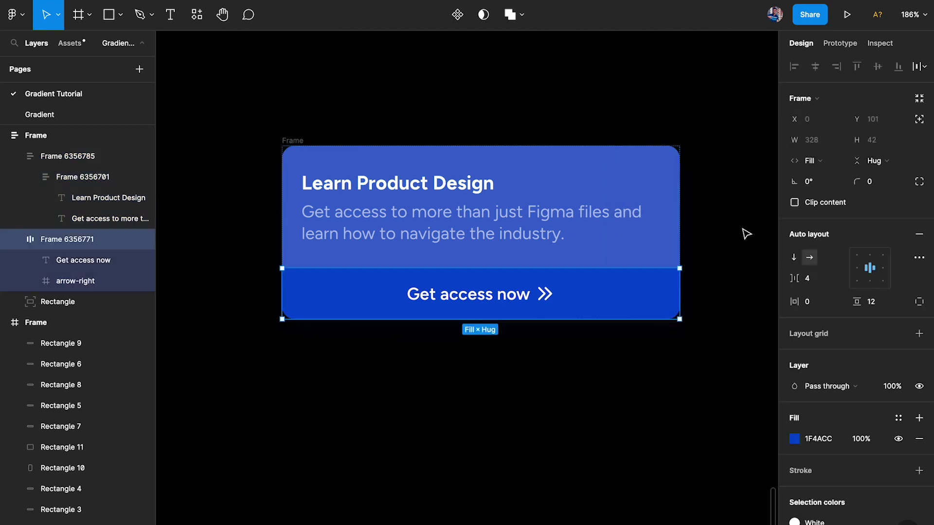
key(ctrl+v)
click(794, 439)
drag(716, 210, 714, 114)
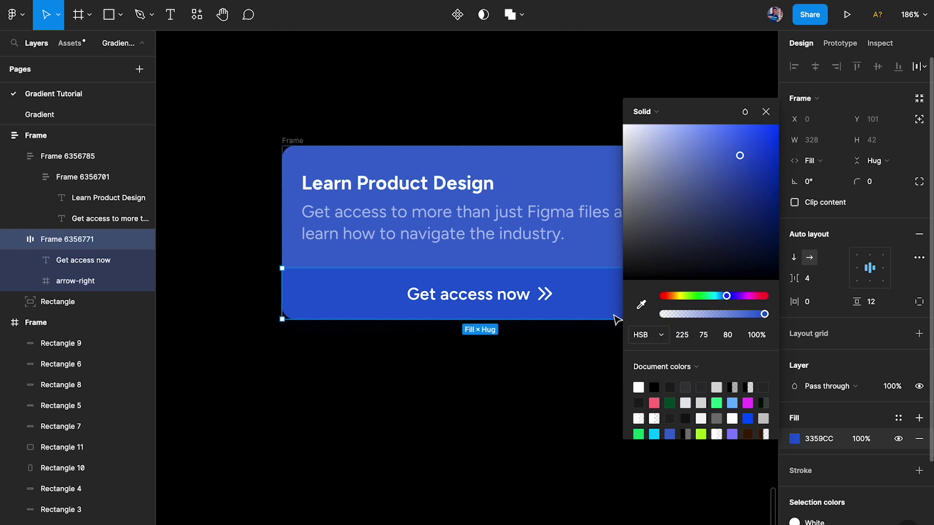
click(641, 305)
click(588, 234)
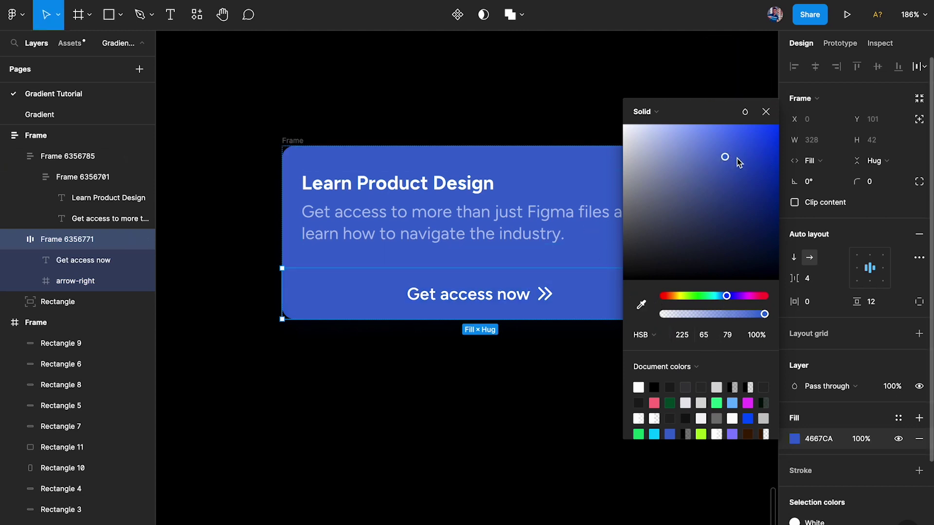
Step: Try a saturation of 45 on the Get access now section's fill and undo it
click(705, 335)
text(45)
key(Return)
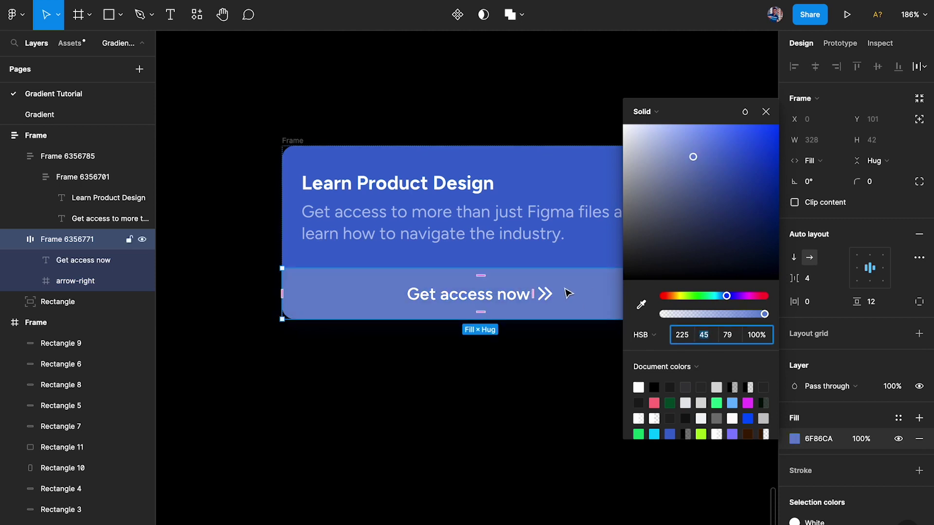
key(ctrl+z)
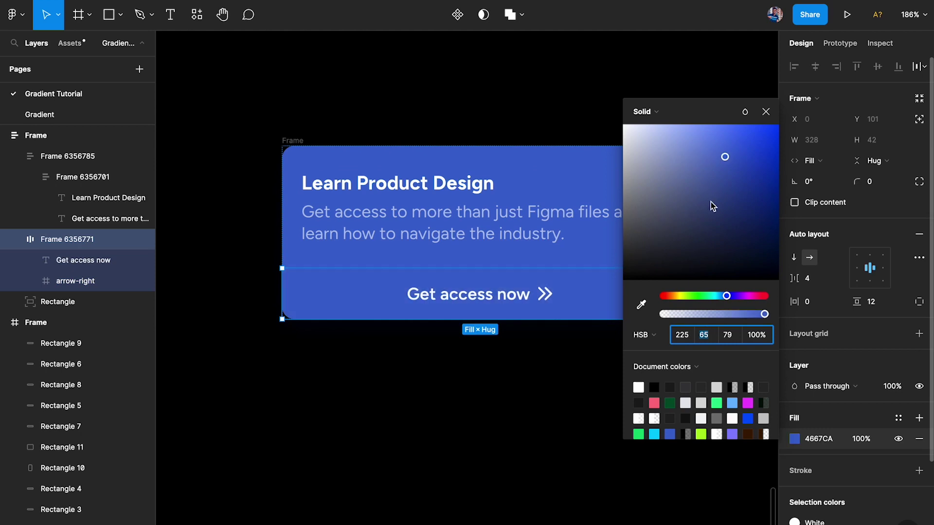
Step: Try brighter shades of the Get access now section's fill, with brightness 89 and 99
click(729, 340)
key(shift+Up)
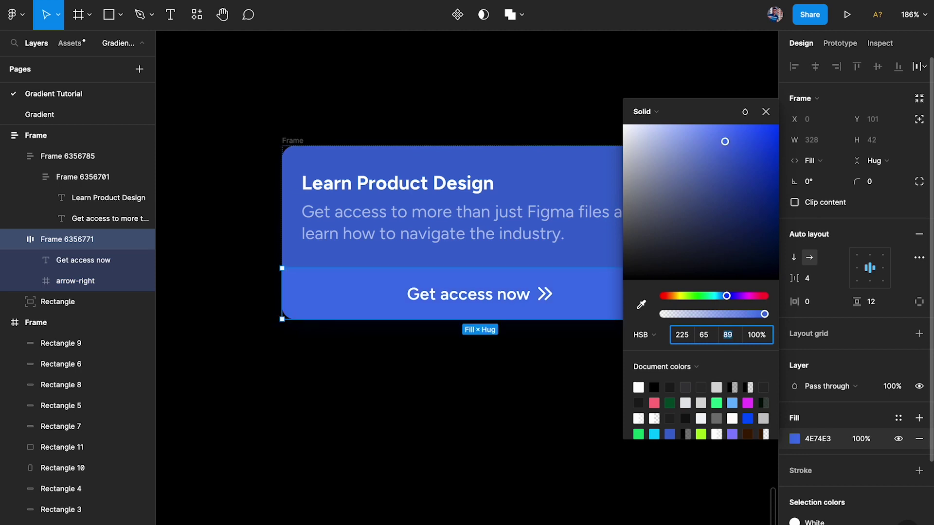
key(shift+Up)
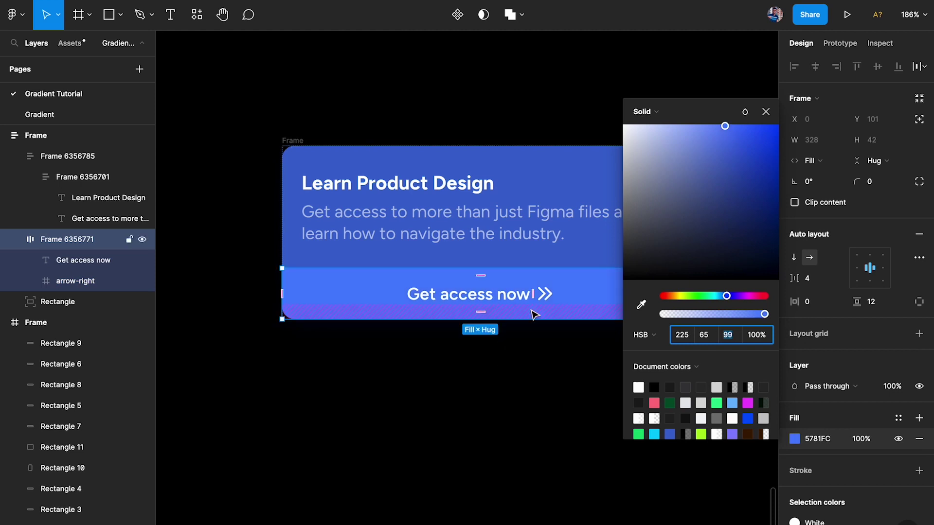
Step: Darken the Get access now section's fill to a brightness of 65
key(shift+Down)
key(shift+Down)
key(shift+Down)
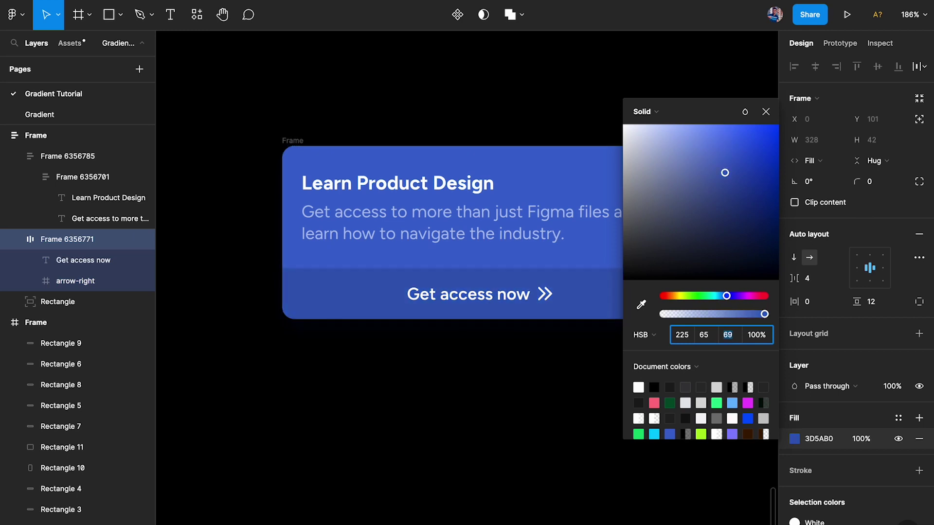
key(Down)
key(Down)
key(Down)
key(Down)
key(Down)
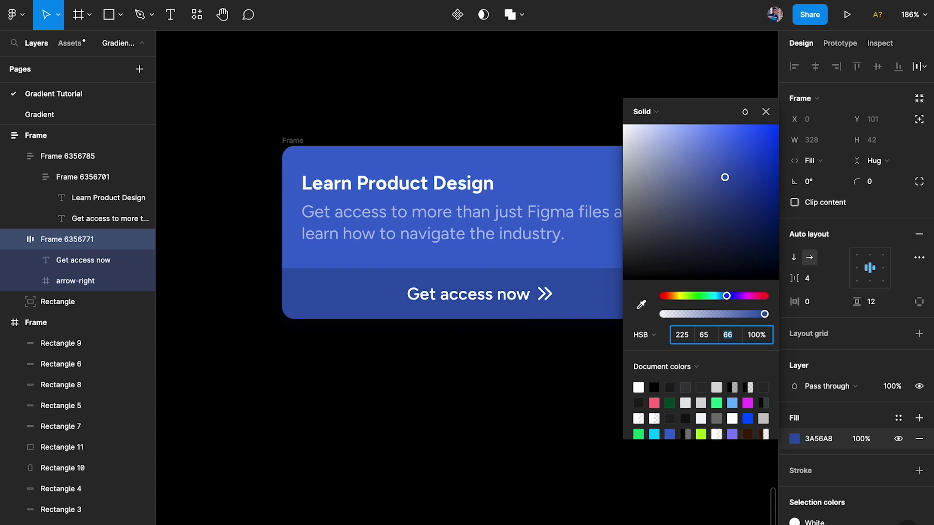
key(Up)
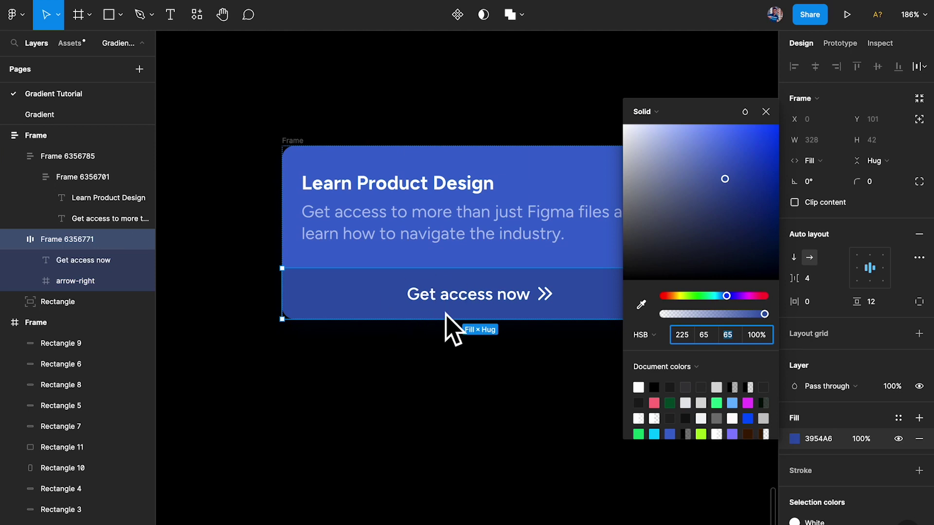
click(456, 385)
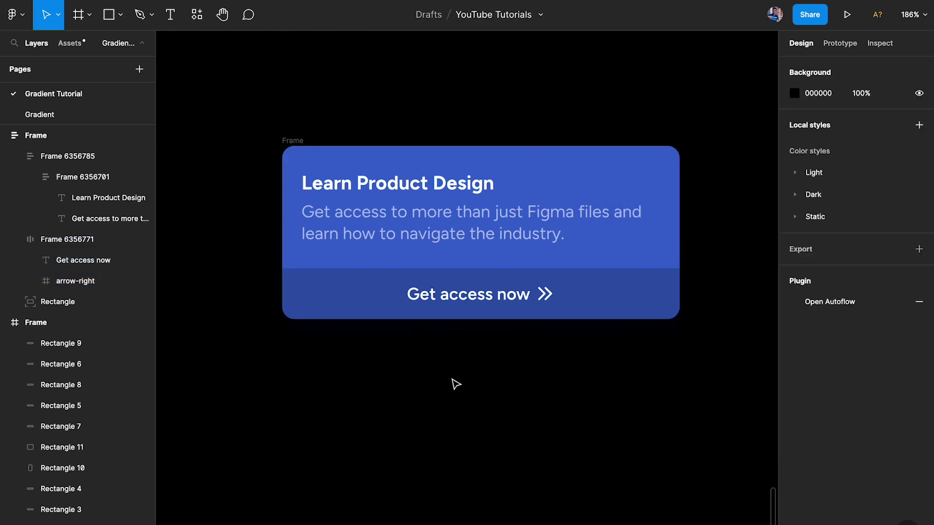
Step: Duplicate the Learn Product Design card and place the copy directly below the original
scroll(455, 385, down, 3)
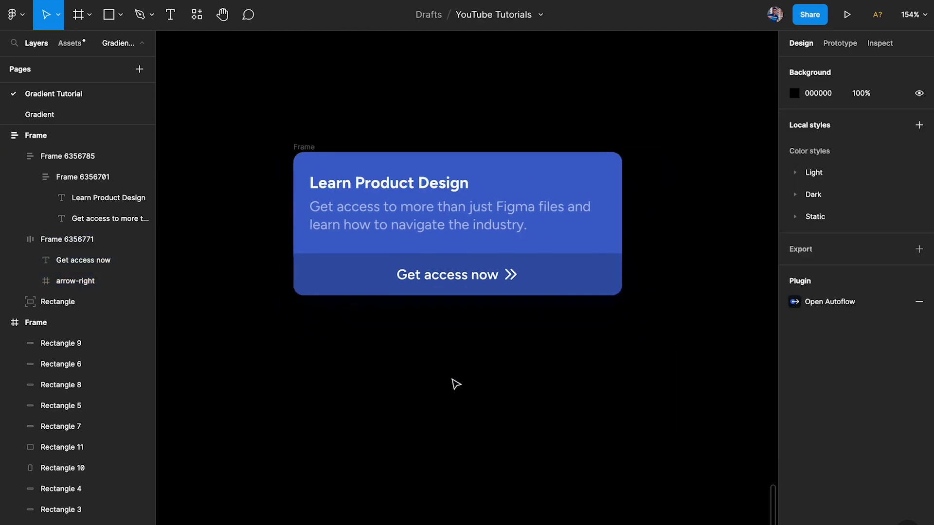
drag(307, 153, 338, 307)
scroll(678, 304, down, 2)
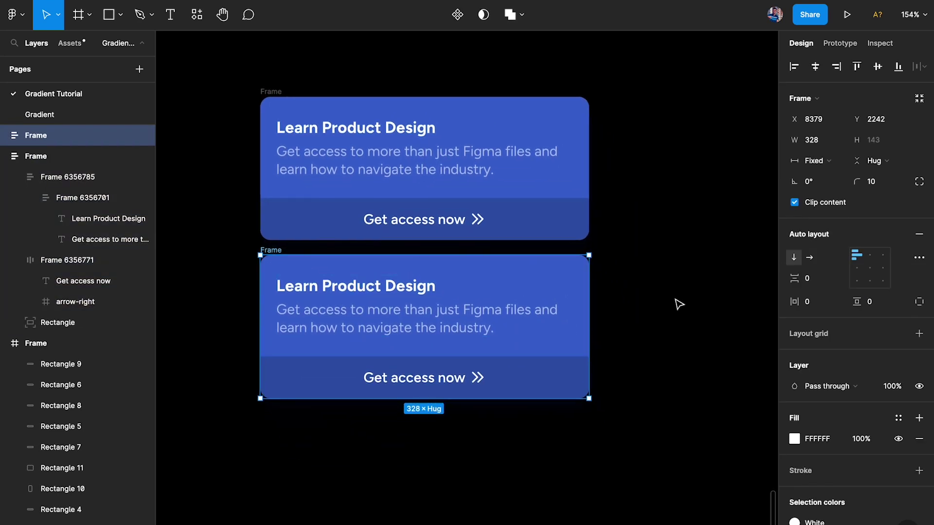
Step: Set the saturation of the Get access now section's fill to 73 on the second card
click(545, 380)
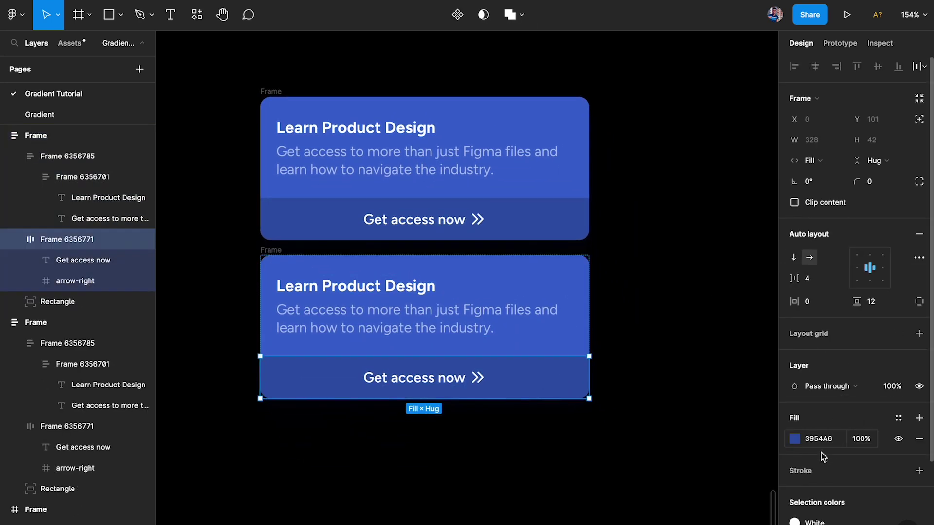
click(794, 439)
click(708, 449)
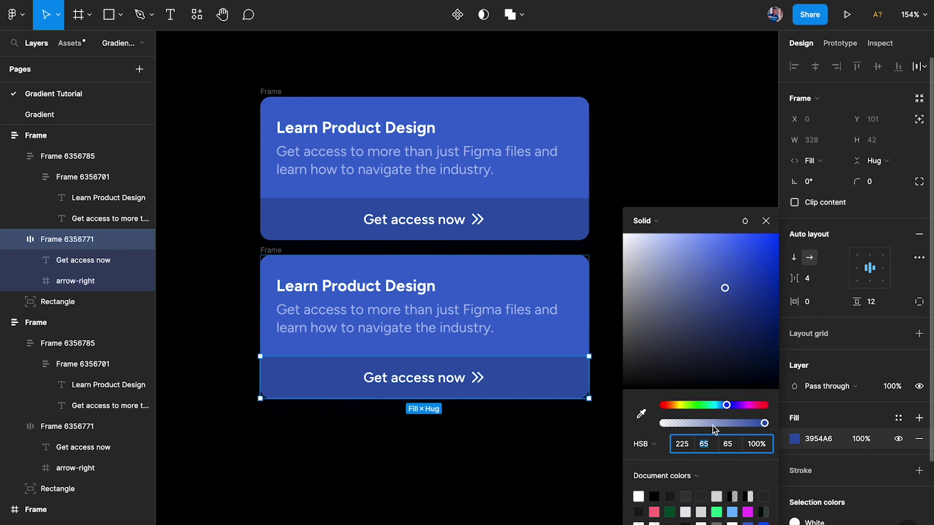
key(Up)
key(Up)
key(Up)
key(Up)
key(Up)
key(Up)
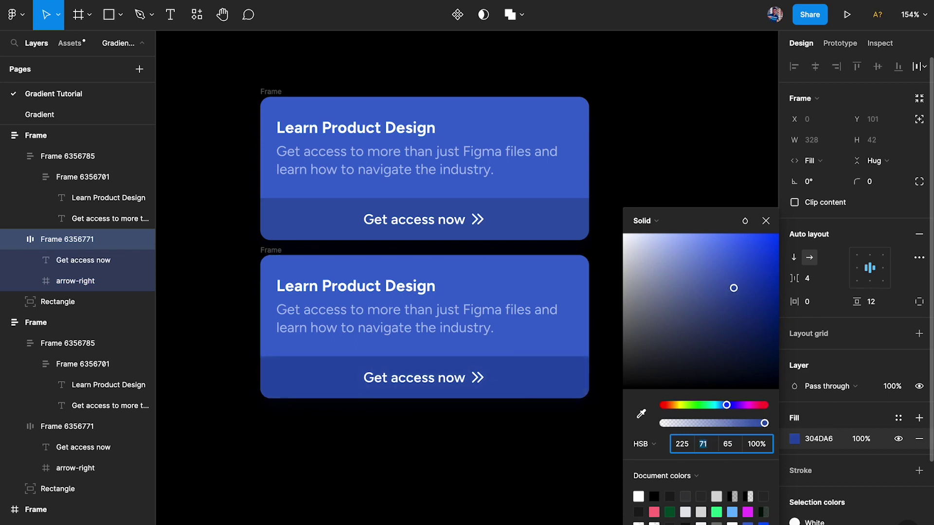
key(Up)
key(Down)
key(Down)
key(Up)
key(Up)
key(Up)
key(Up)
key(Down)
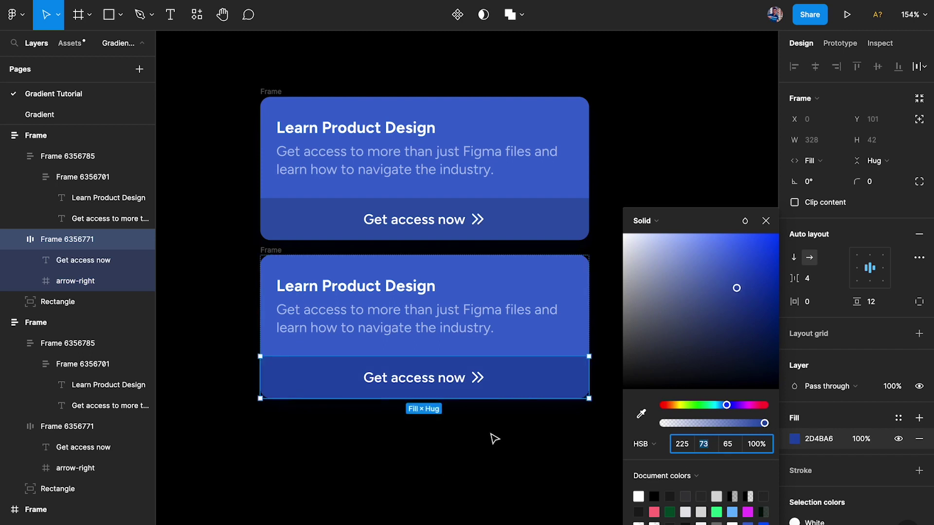
click(519, 223)
click(660, 245)
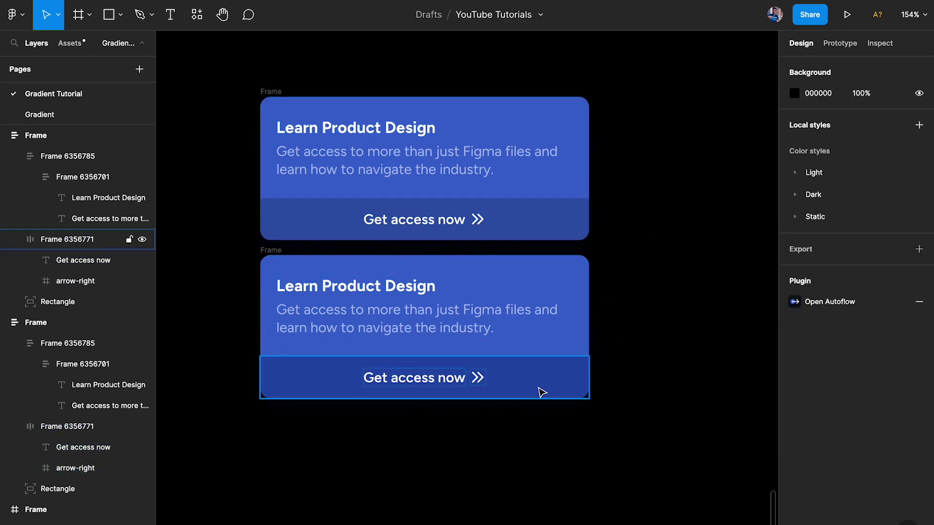
Step: Duplicate the second card and place the new copy directly below it
click(542, 391)
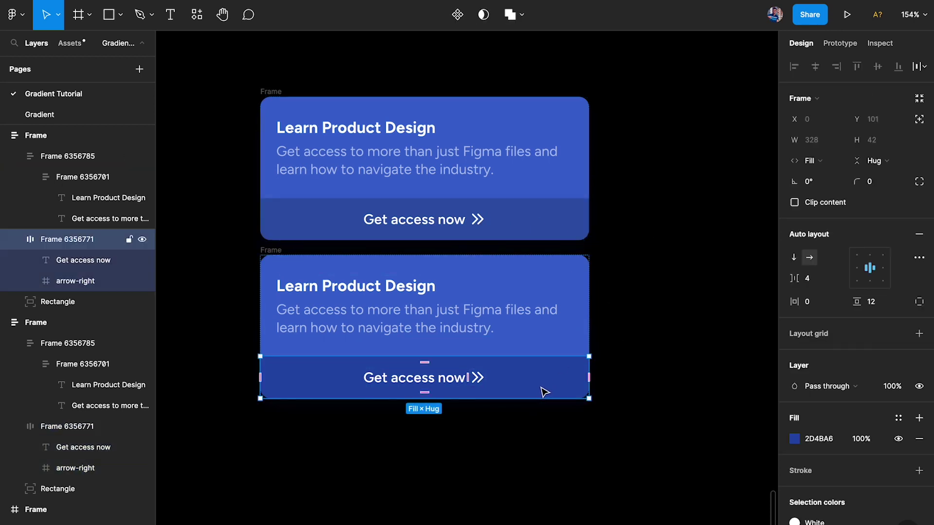
scroll(663, 377, down, 3)
click(663, 378)
drag(311, 213, 316, 364)
scroll(311, 364, up, 3)
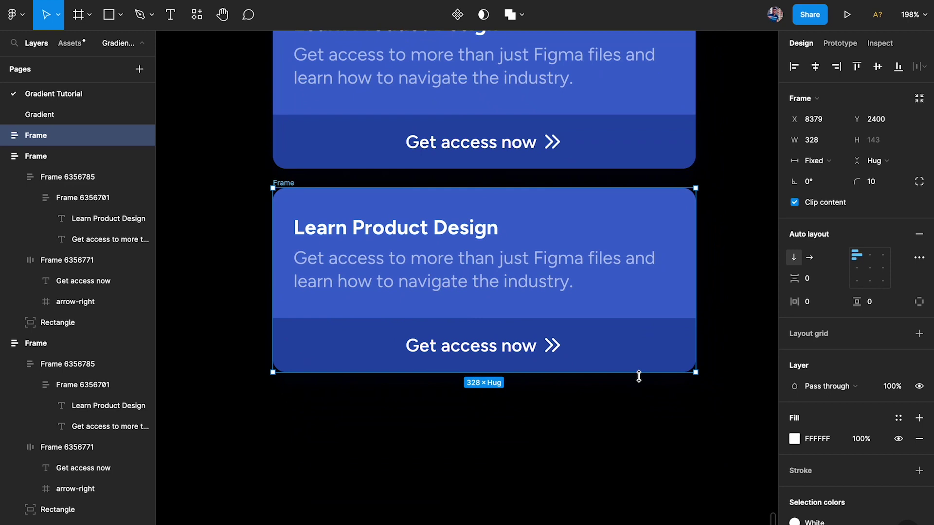
Step: Change the third card's Get access now fill to a linear gradient and set its end stop to 100% opacity
click(661, 351)
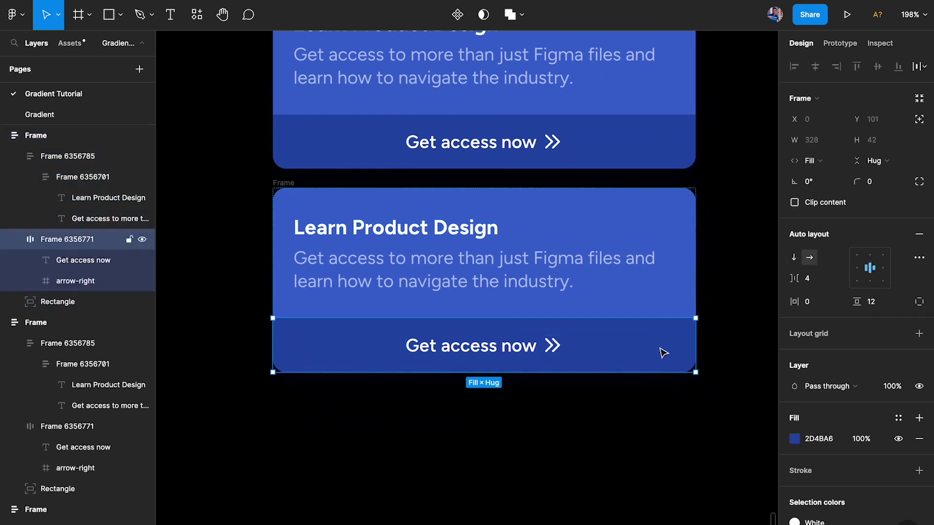
click(794, 439)
click(644, 220)
click(643, 231)
click(762, 203)
drag(710, 423, 766, 423)
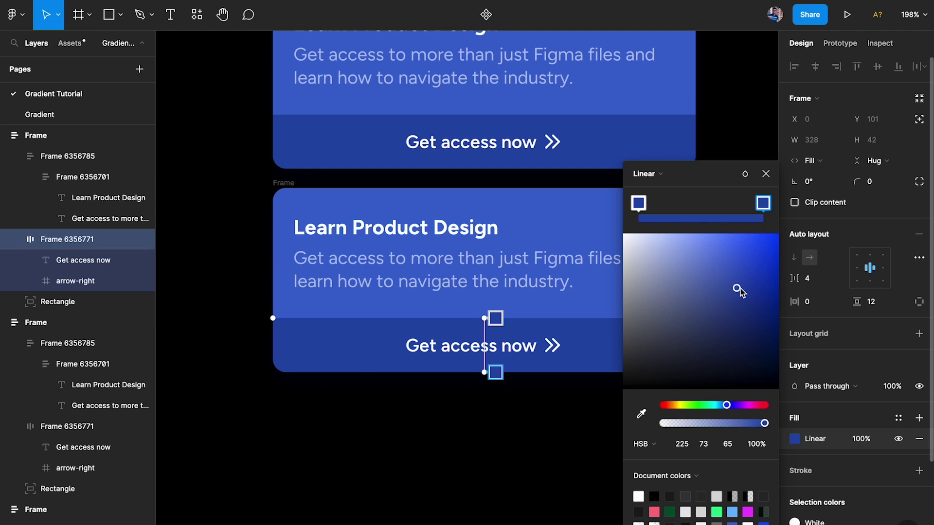
Step: Try a lower brightness on the gradient's bottom stop and restore it to 65
click(728, 445)
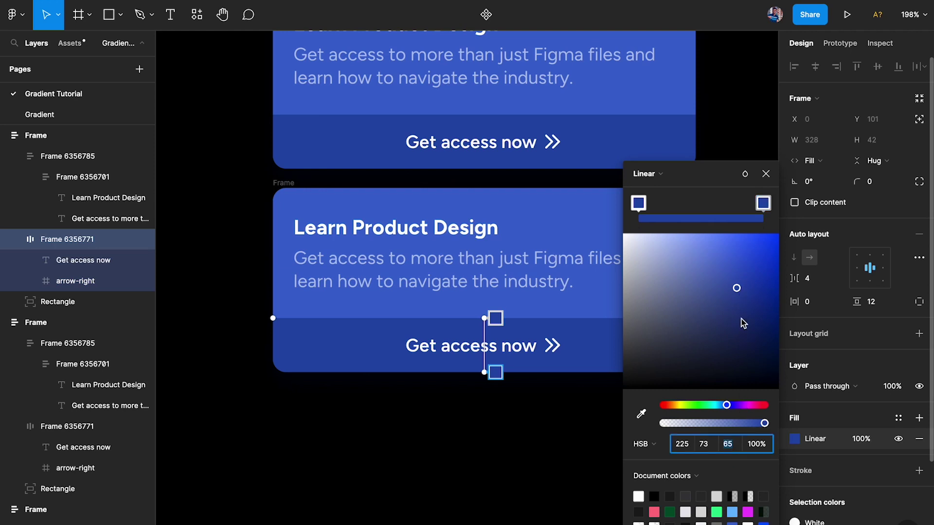
key(shift+Down)
key(shift+Up)
key(Escape)
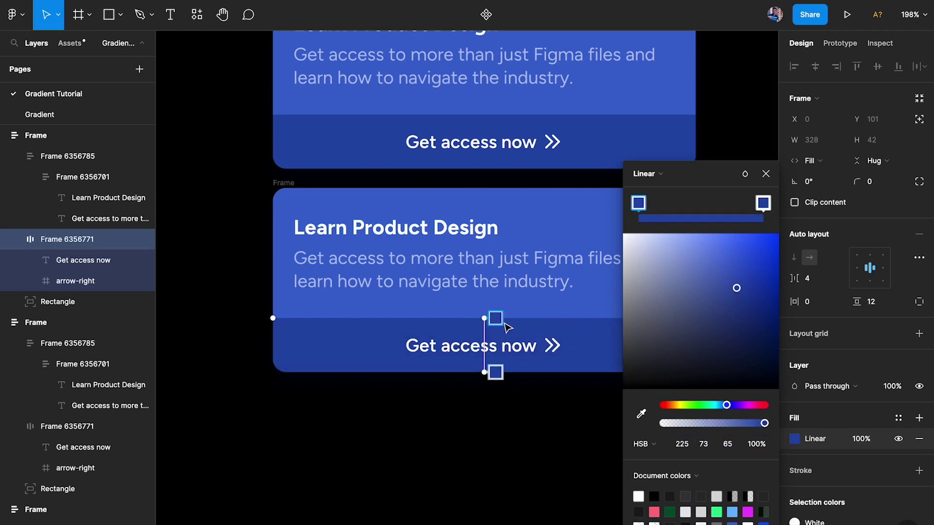
Step: Set the brightness of the gradient's top stop to 45 on the third card's Get access now section
click(728, 444)
key(shift+Down)
key(shift+Down)
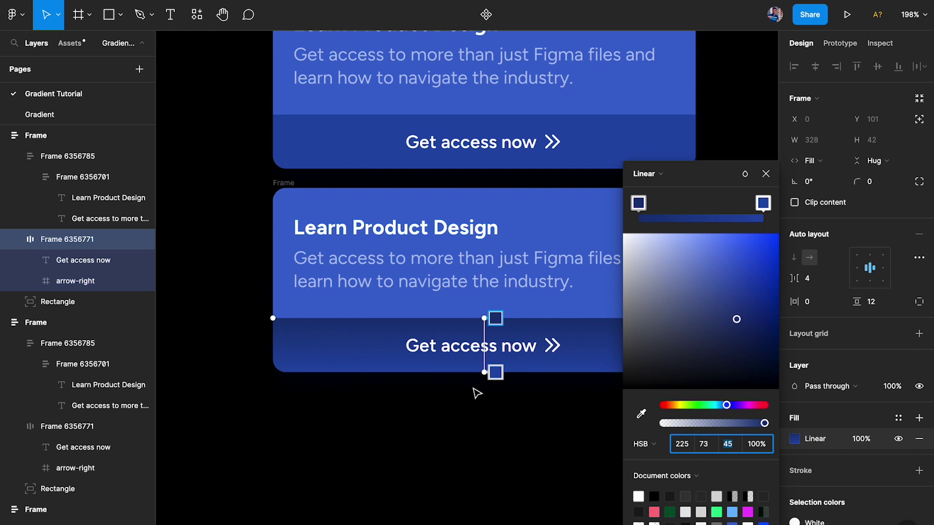
Step: Set the brightness of the top gradient stop to 52 on the third card's Get access now section
click(410, 432)
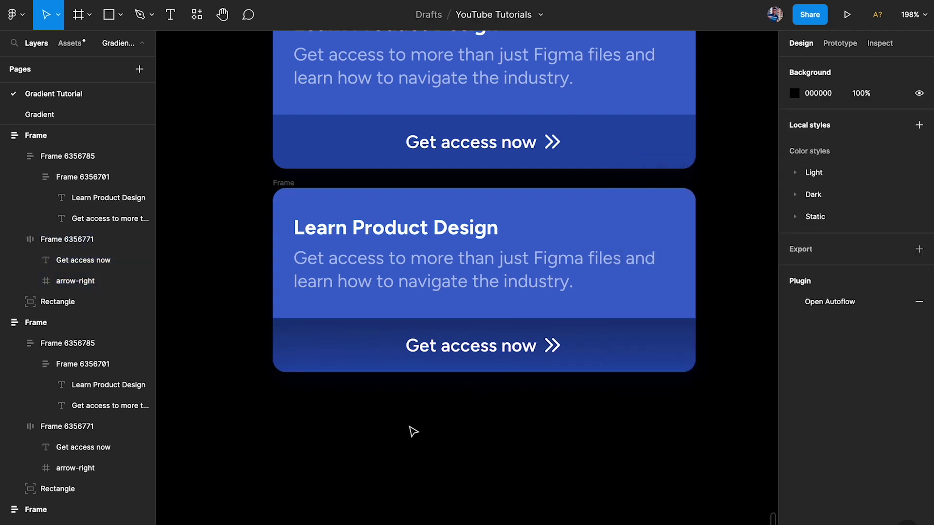
ctrl+scroll(402, 433, down, 5)
ctrl+scroll(459, 432, up, 3)
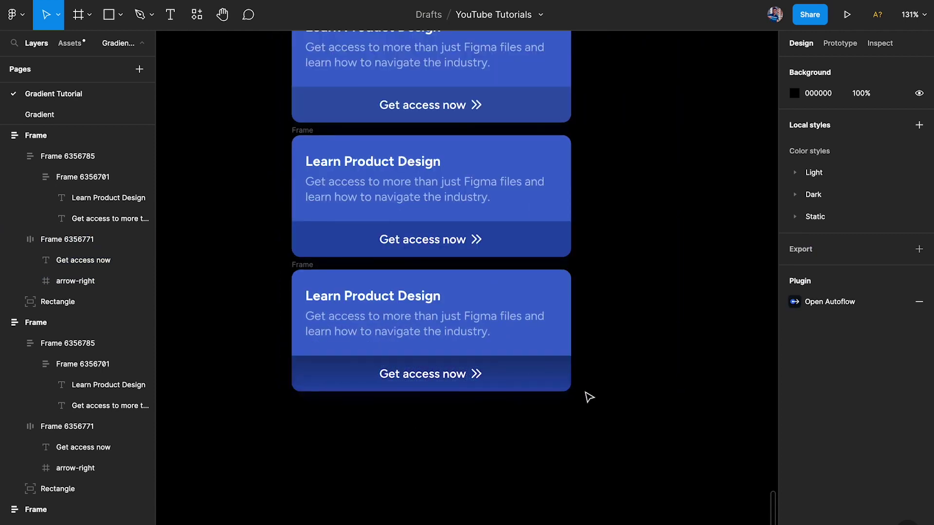
click(546, 382)
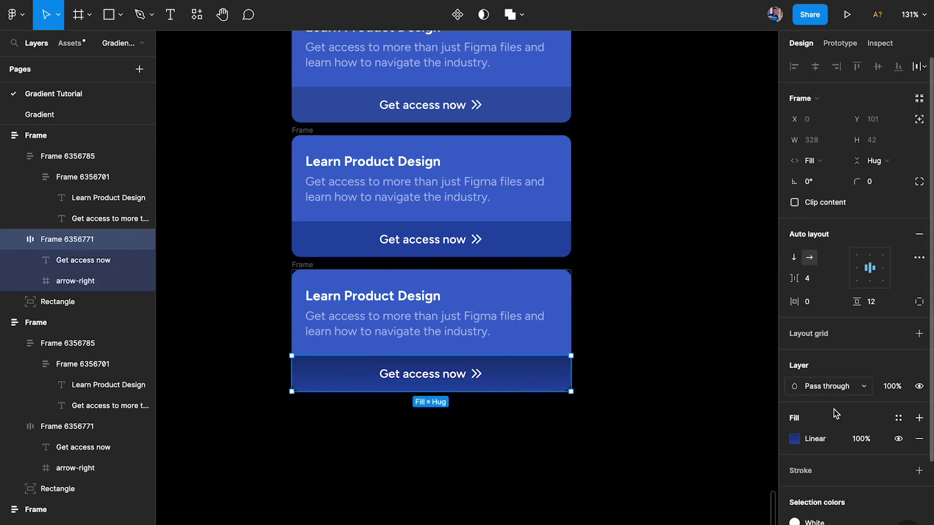
click(794, 438)
click(728, 444)
key(Up)
key(Up)
key(Up)
key(Up)
key(Up)
key(Up)
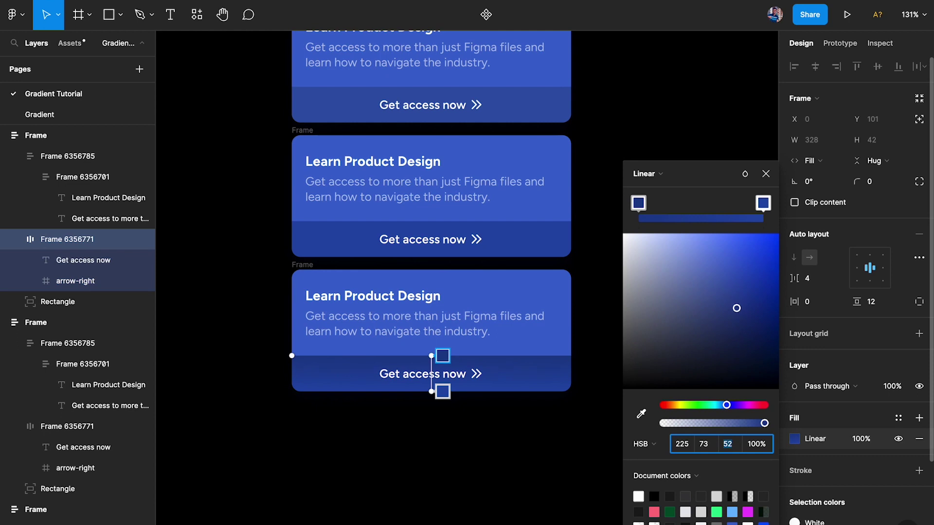
click(548, 439)
click(549, 441)
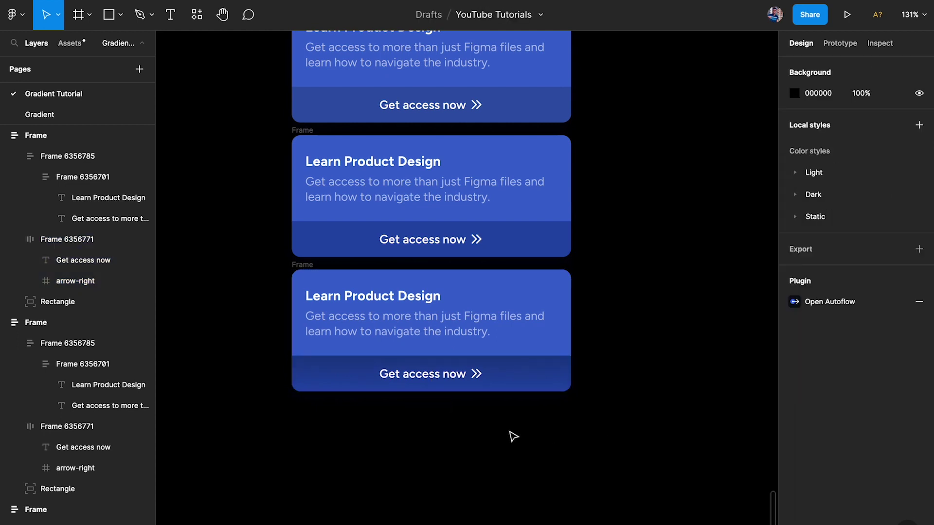
Step: Review the linear gradient fill of the third card's Get access now section
scroll(519, 435, up, 2)
click(532, 365)
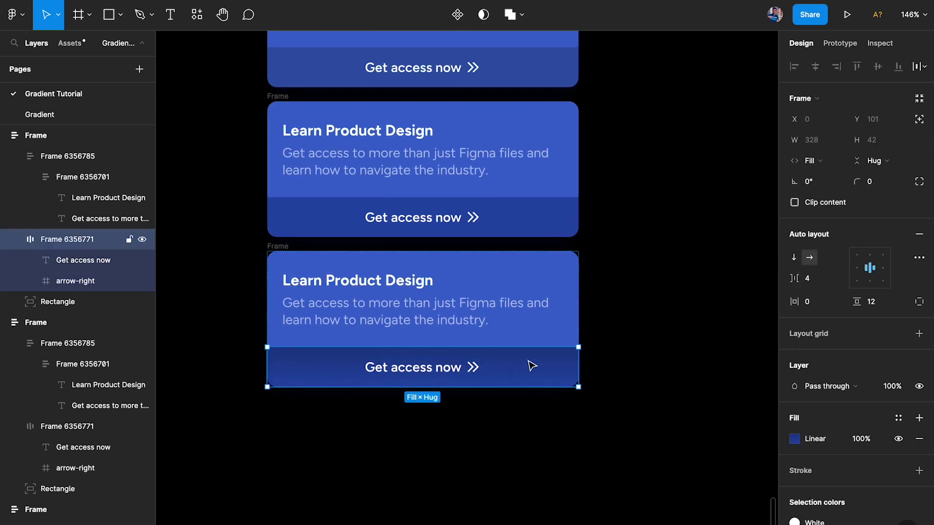
click(794, 439)
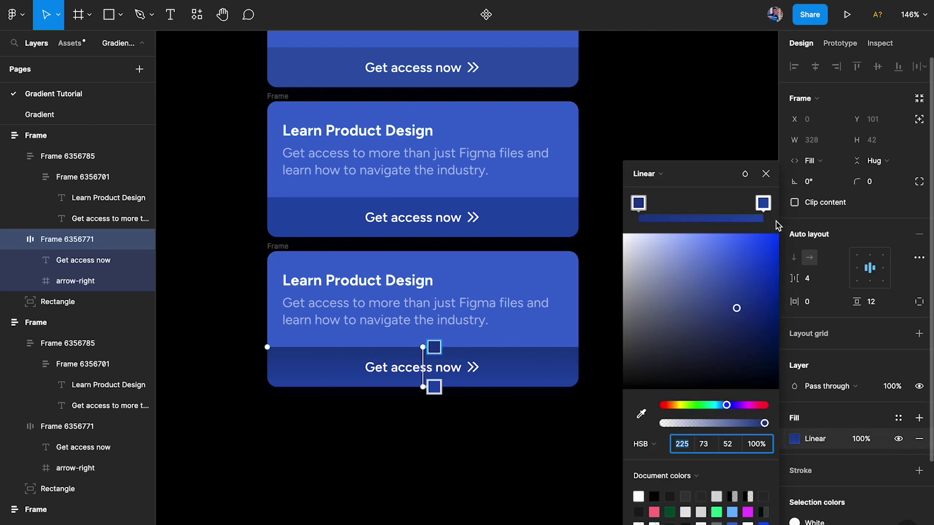
click(766, 174)
click(700, 209)
scroll(705, 211, down, 1)
scroll(705, 211, left, 1)
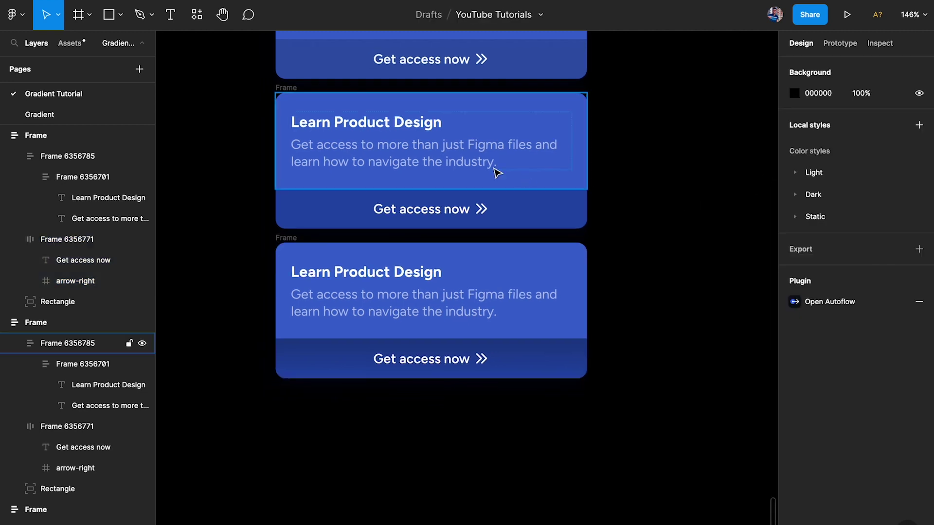
Step: Duplicate the second card and place the copy 15 px below the third card
click(287, 90)
drag(287, 91, 315, 387)
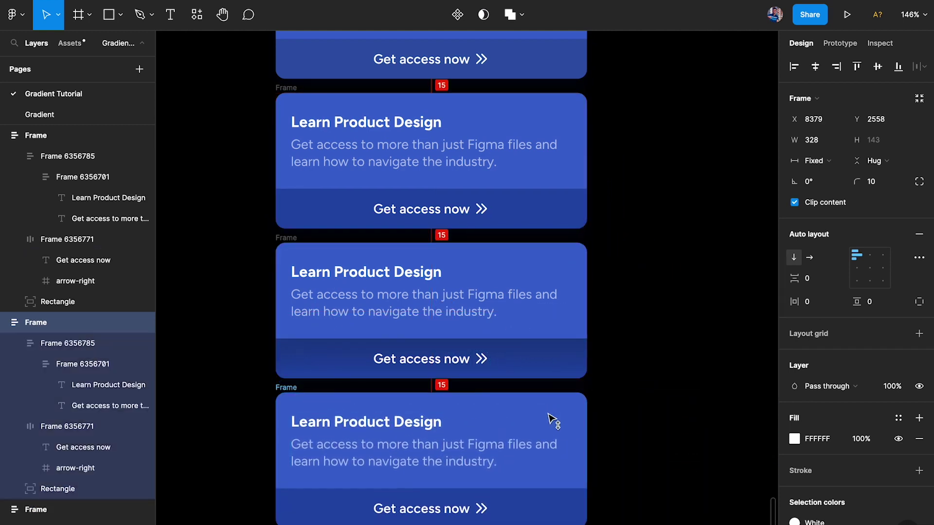
scroll(584, 431, down, 2)
Step: Add a black 000000 fill at 100% opacity above the blue fill of the fourth card's Get access now section
key(Tab)
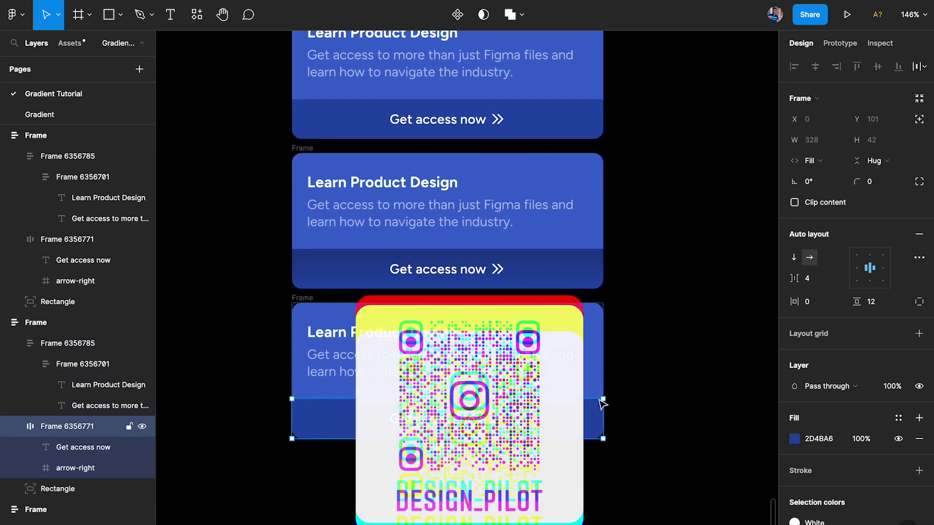
click(795, 440)
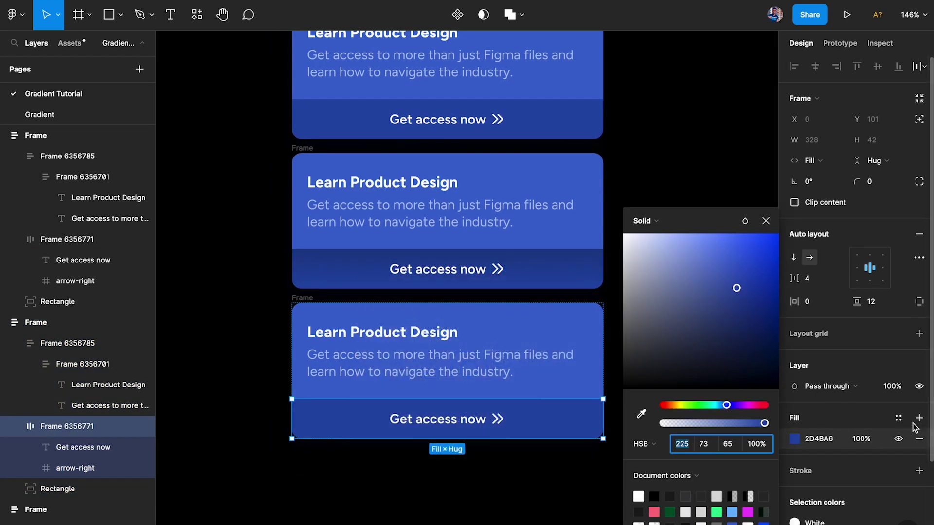
scroll(878, 417, down, 5)
click(765, 221)
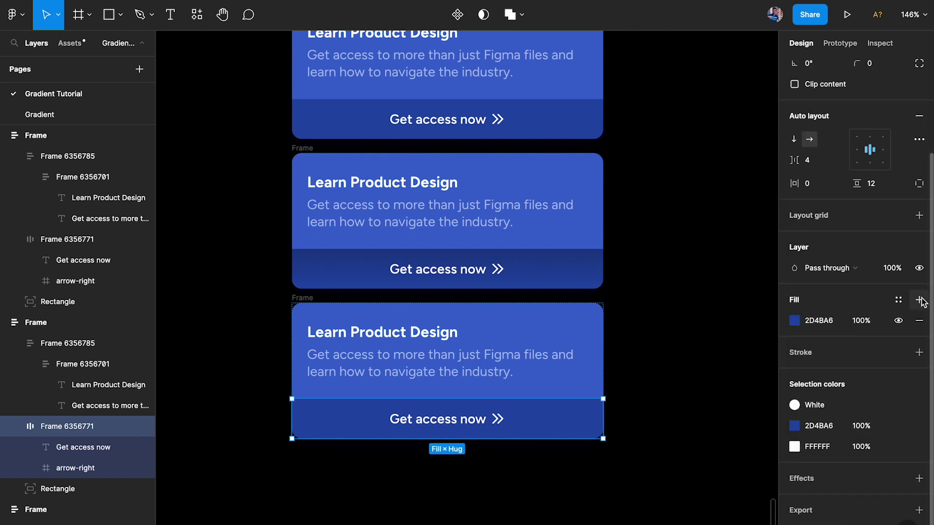
click(919, 300)
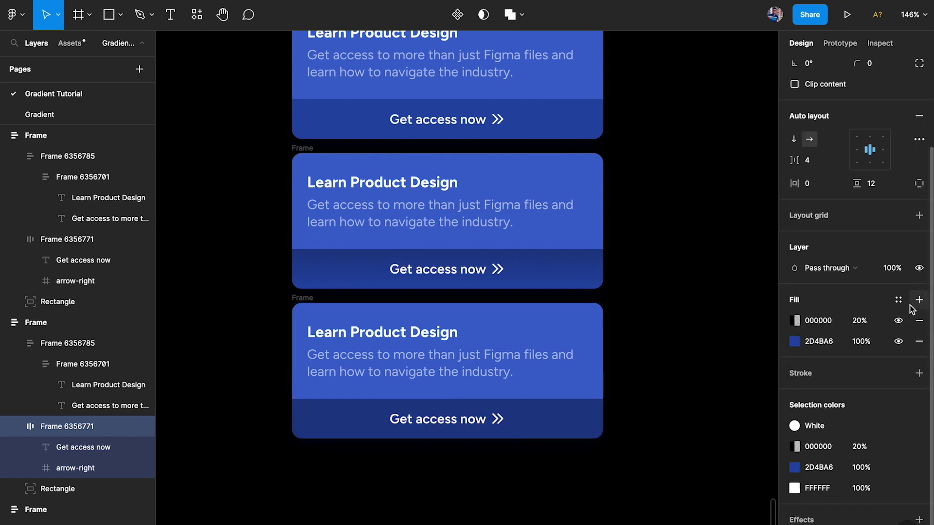
click(796, 320)
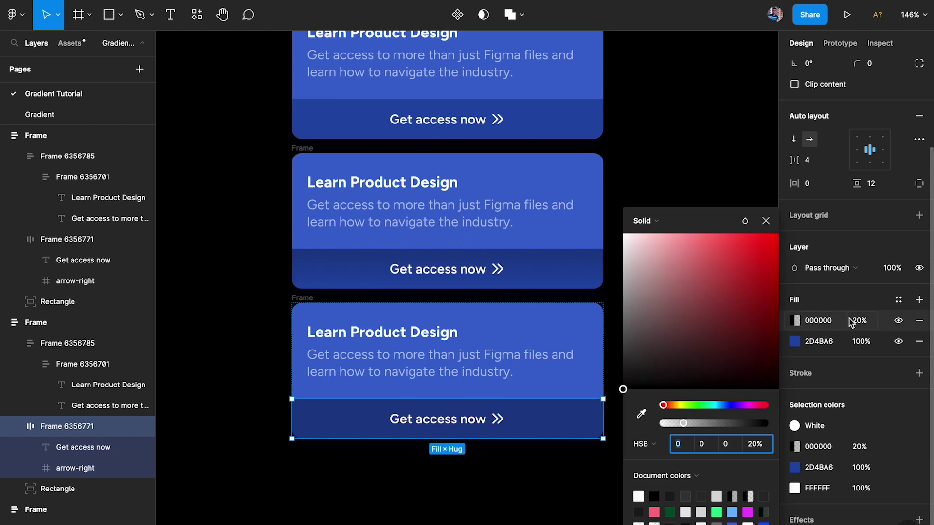
click(860, 321)
text(100)
key(Return)
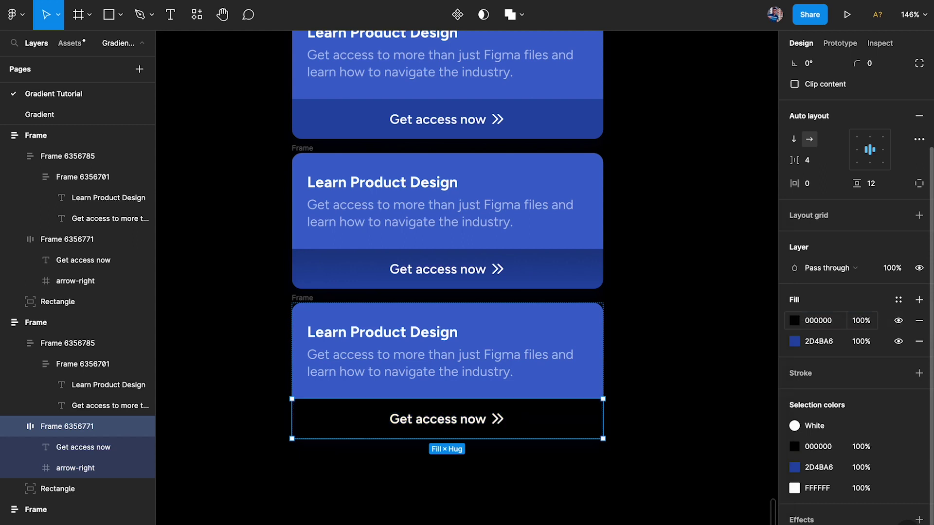
Step: Change the fourth card's black fill to a linear gradient and check its two stops
click(794, 321)
click(654, 220)
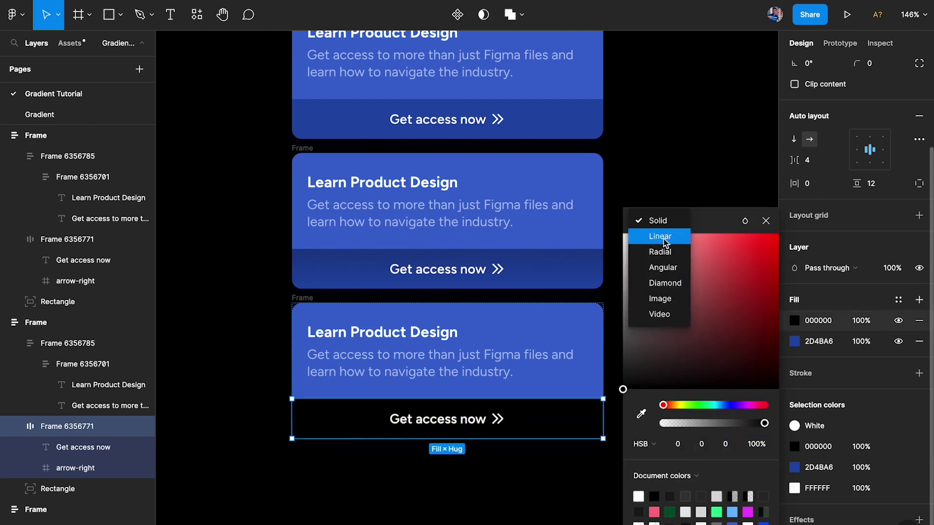
click(660, 237)
click(639, 203)
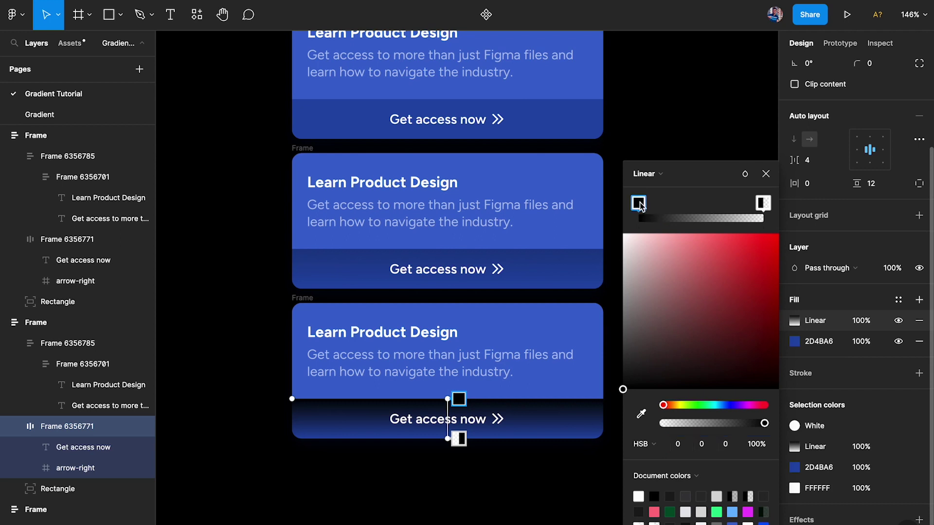
click(770, 203)
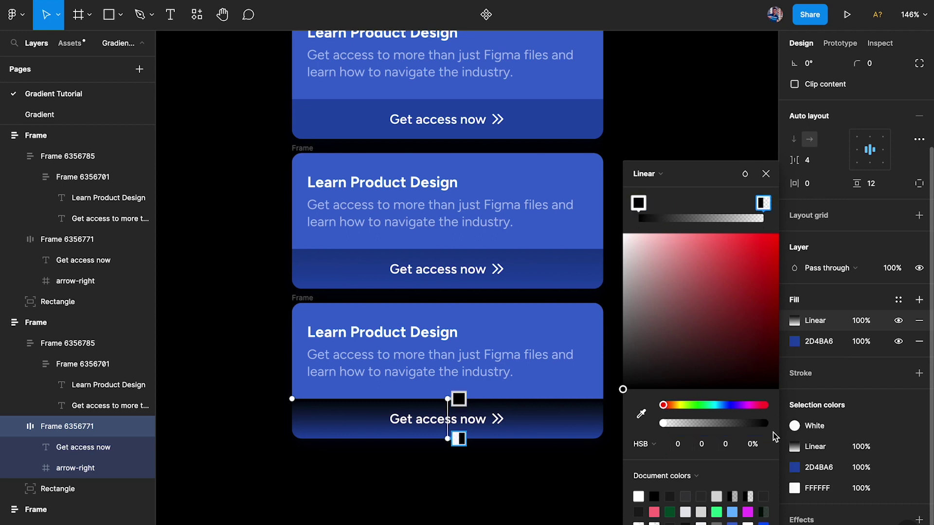
Step: Lower the opacity of the fourth card's black linear gradient until it roughly matches the third card's gradient
click(868, 323)
key(shift+Down)
key(shift+Down)
key(shift+Down)
key(shift+Down)
key(shift+Down)
key(shift+Down)
key(shift+Down)
key(shift+Down)
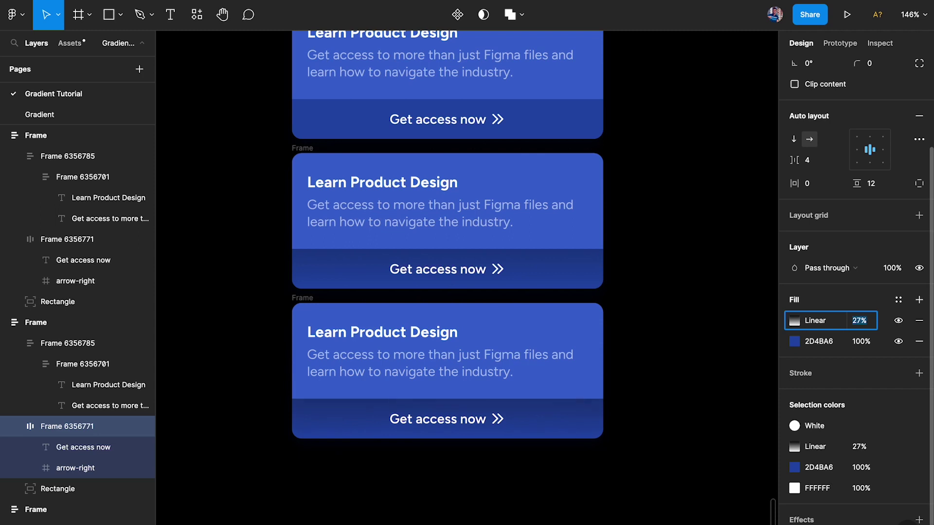
text(5)
key(Return)
click(712, 321)
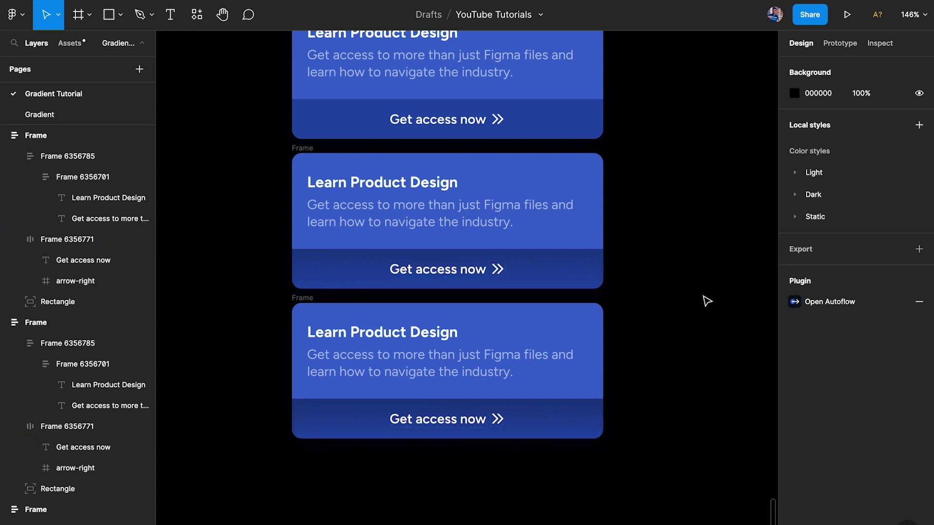
Step: Duplicate the fourth card and place the copy directly below it
drag(304, 298, 640, 304)
key(ctrl+z)
scroll(311, 304, down, 5)
scroll(311, 304, down, 1)
click(324, 176)
drag(321, 179, 323, 328)
scroll(626, 254, down, 3)
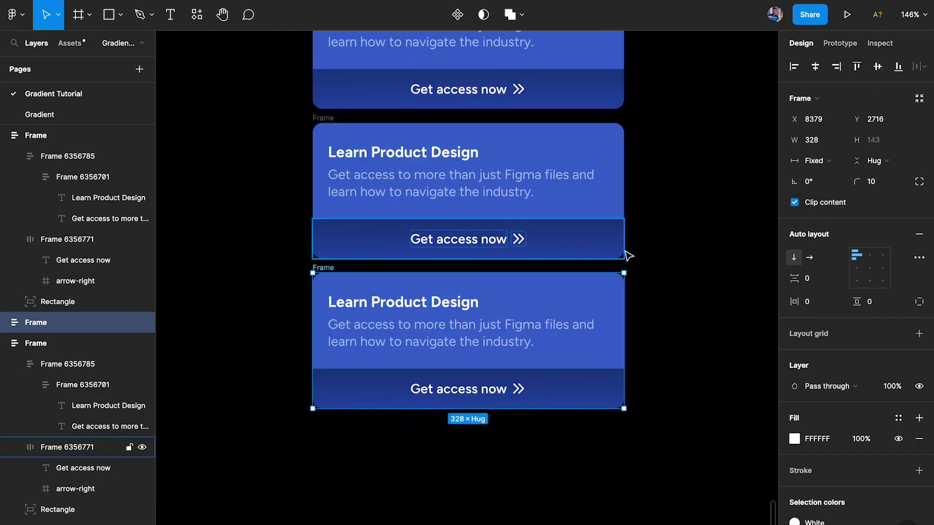
Step: Set the opacity of the linear gradient fill to 100% on the fifth card's Get access now section
click(590, 385)
scroll(855, 366, down, 4)
click(861, 279)
text(100)
key(Return)
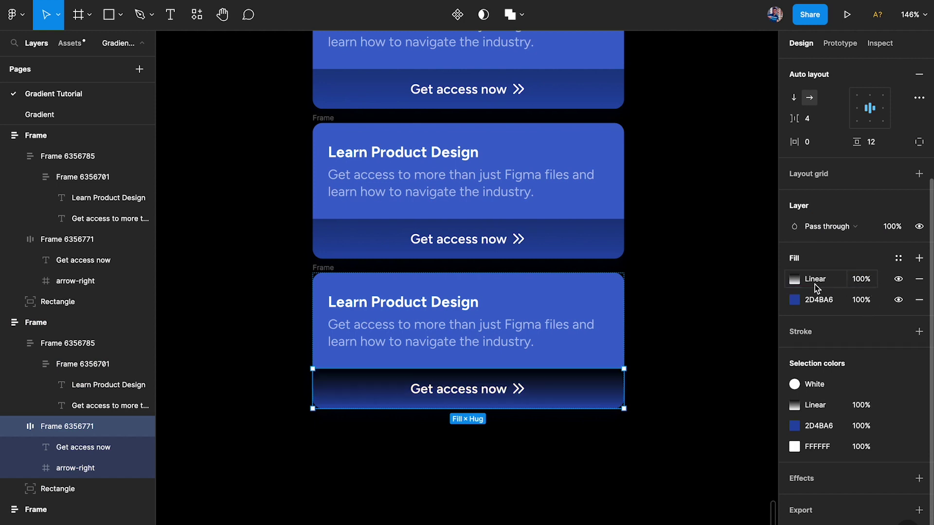
Step: Try the Darken and Multiply blend modes on the fifth card's black linear gradient fill
click(794, 279)
click(796, 280)
click(798, 282)
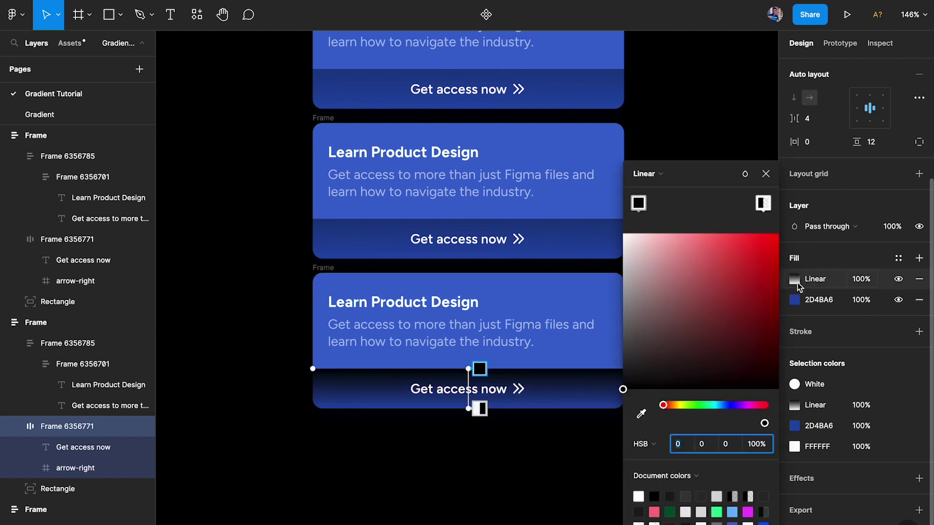
click(745, 175)
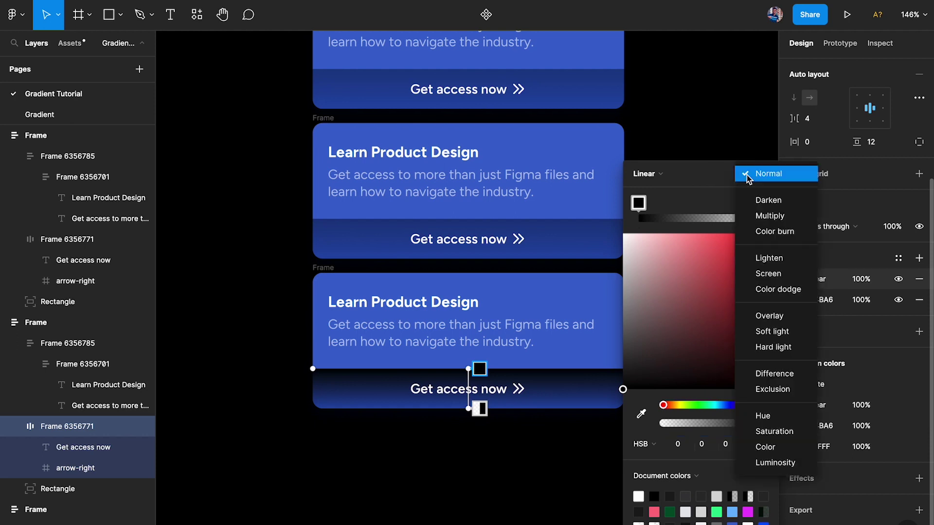
click(763, 202)
click(745, 175)
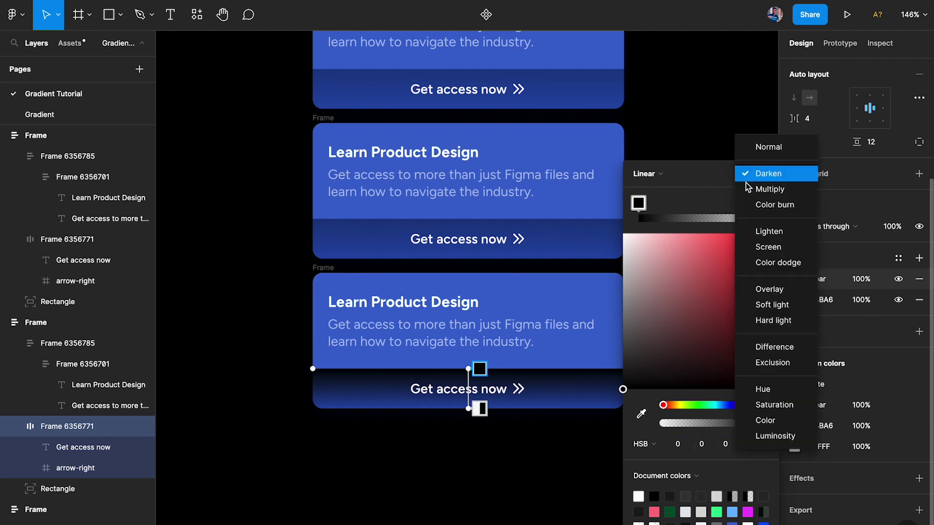
click(752, 192)
Step: Try the Lighten, Screen and Color dodge blend modes on the fifth card's gradient fill
click(746, 176)
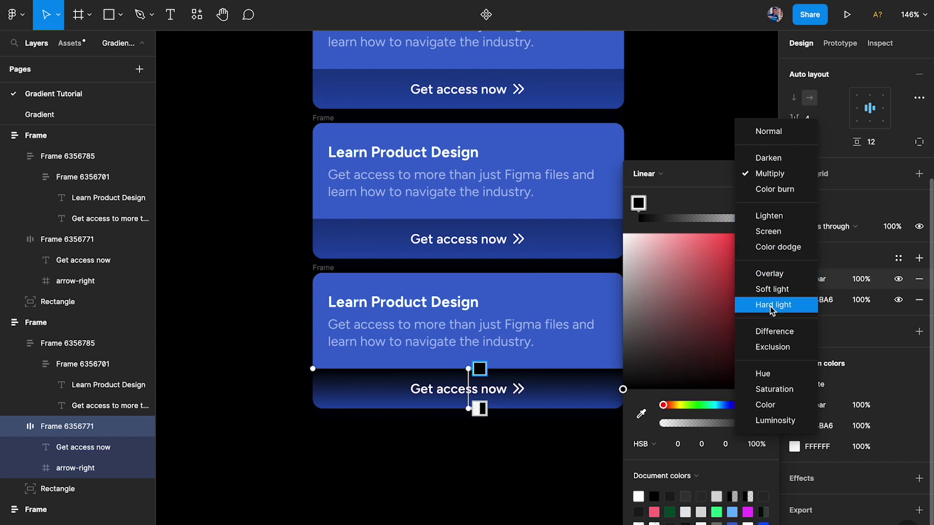
click(773, 218)
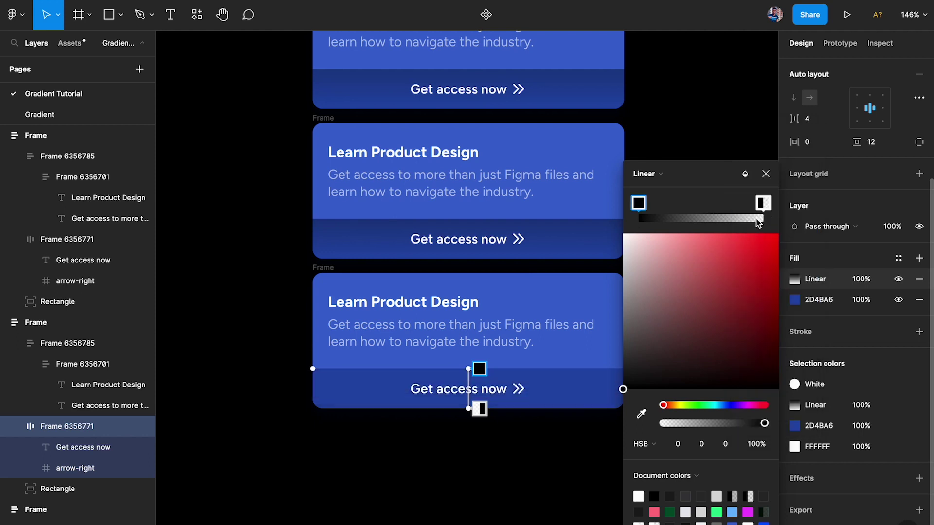
click(745, 174)
click(764, 188)
click(744, 173)
click(754, 189)
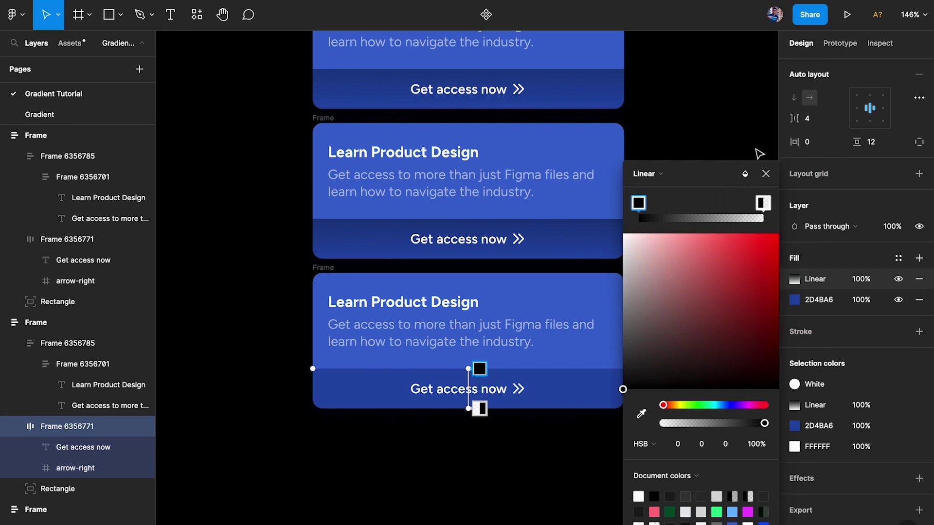
Step: Compare the Overlay, Soft light and Hard light blend modes on the fifth card's gradient fill
click(745, 174)
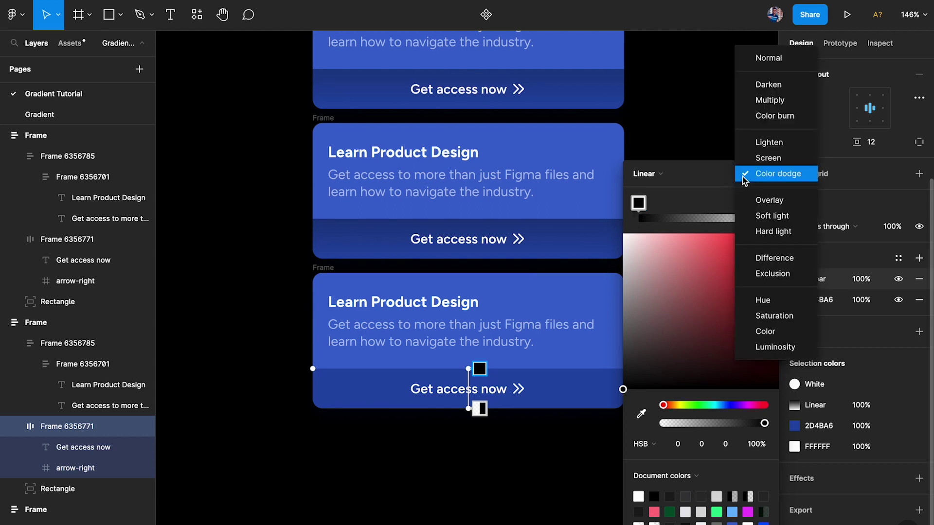
click(773, 200)
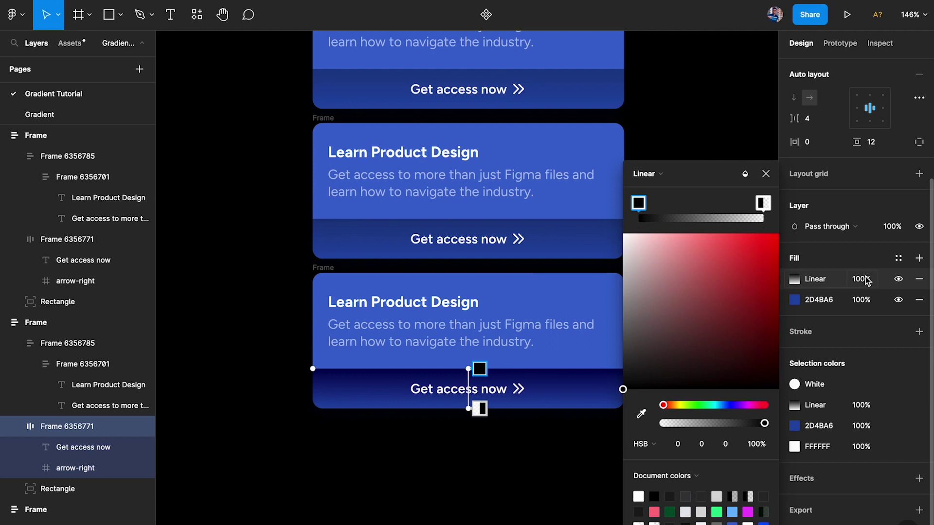
click(749, 175)
click(760, 195)
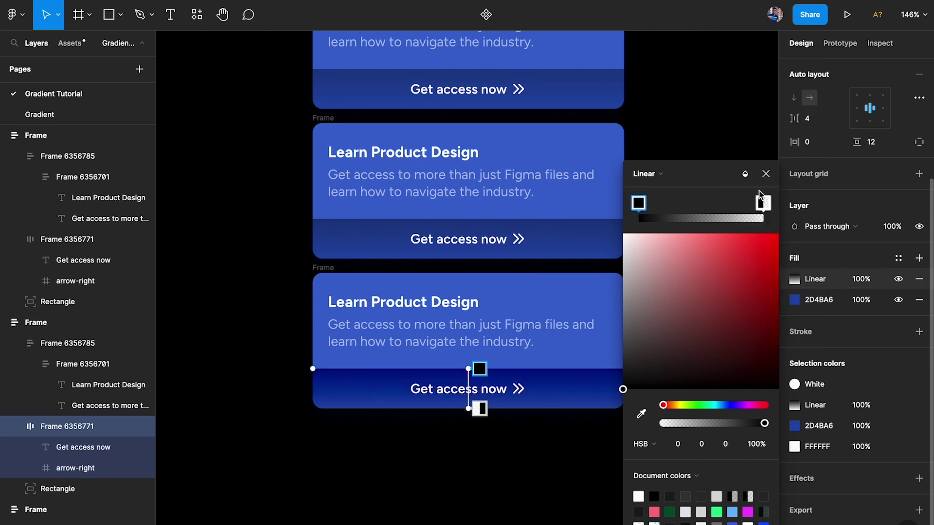
click(747, 176)
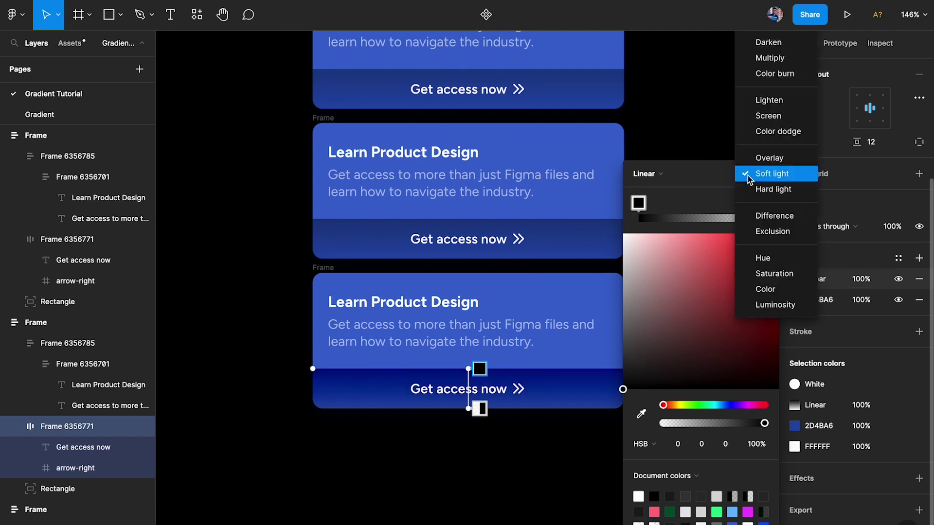
click(756, 188)
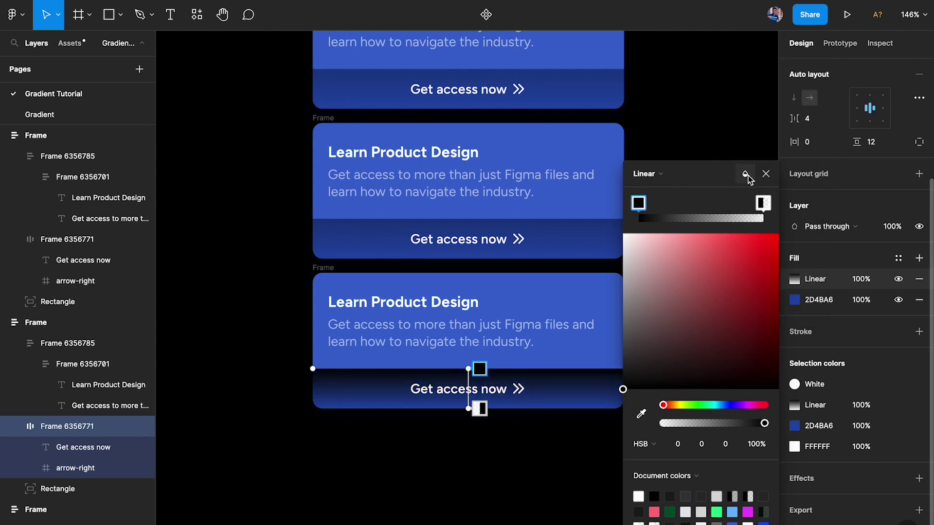
Step: Recheck the Overlay blend mode and set the fifth card's gradient fill to Hard light
click(746, 175)
click(775, 143)
click(745, 174)
click(757, 204)
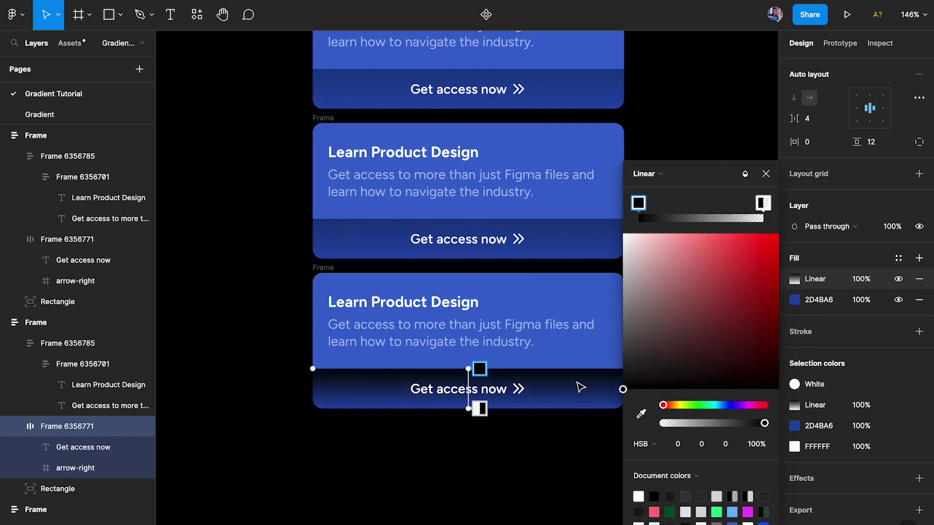
Step: Set the opacity of the black linear gradient fill on the fifth card's Get access now section to 30%
click(868, 282)
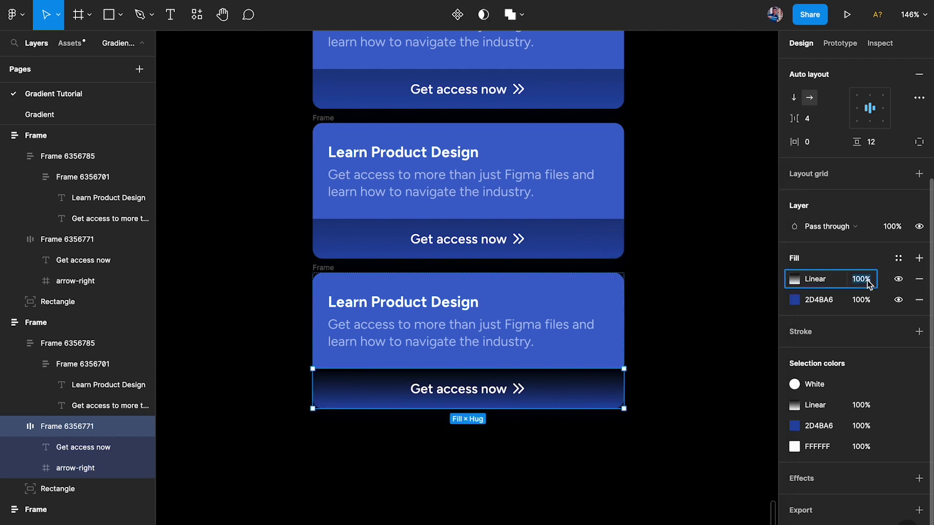
text(25)
key(Return)
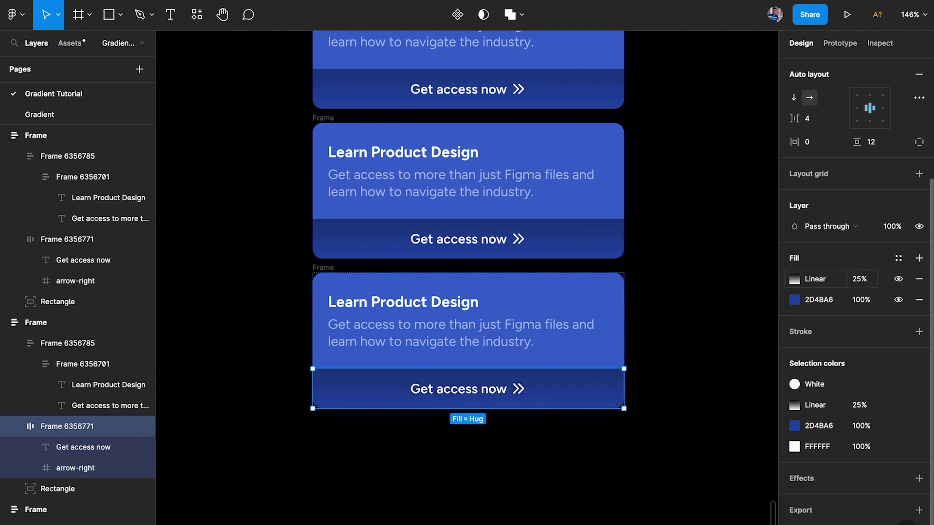
key(Up)
key(Up)
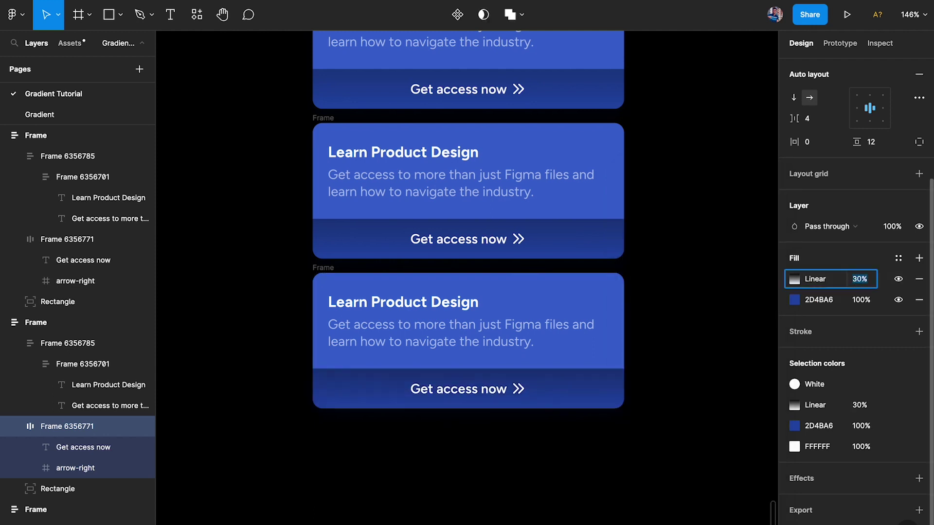
key(Escape)
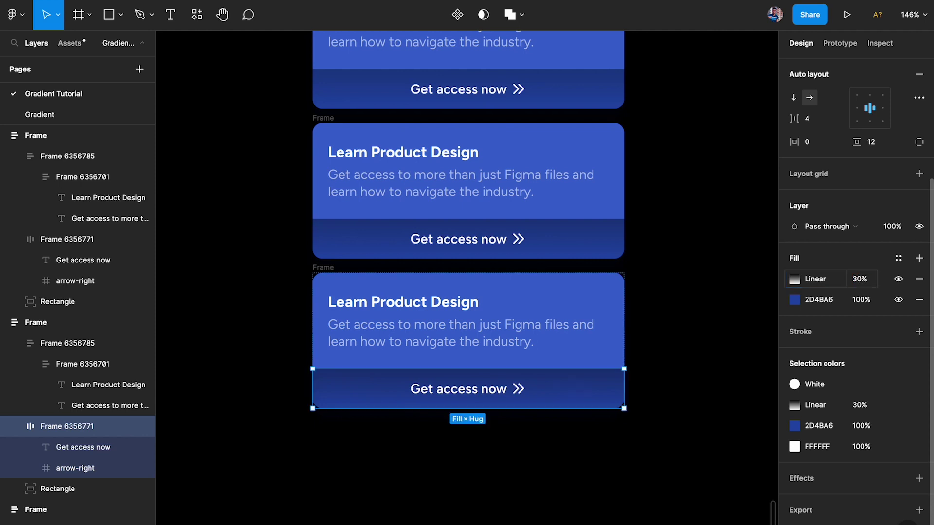
Step: Move the fifth card out of the column and align it beside the topmost card for comparison
click(736, 275)
ctrl+scroll(736, 275, down, 3)
scroll(736, 278, right, 3)
scroll(736, 278, up, 2)
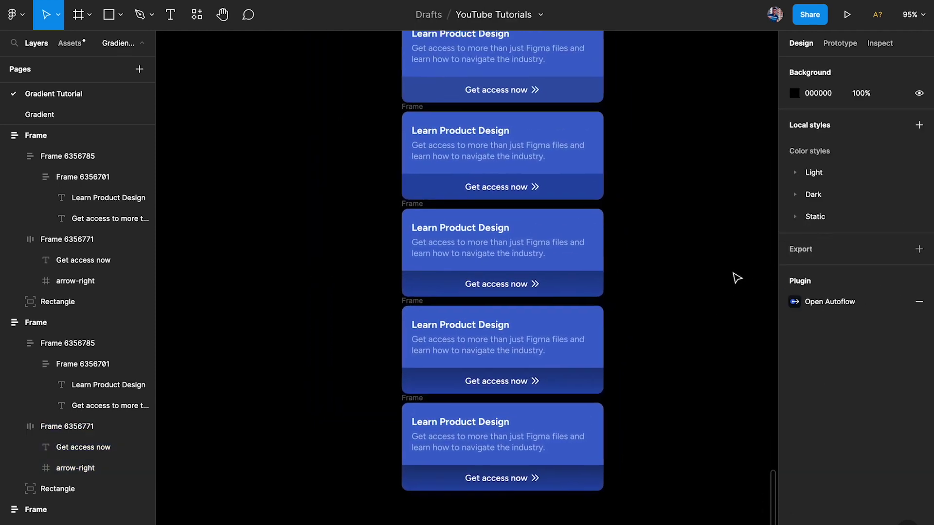
ctrl+scroll(736, 275, down, 2)
scroll(563, 344, right, 1)
scroll(563, 344, up, 1)
ctrl+scroll(563, 344, up, 2)
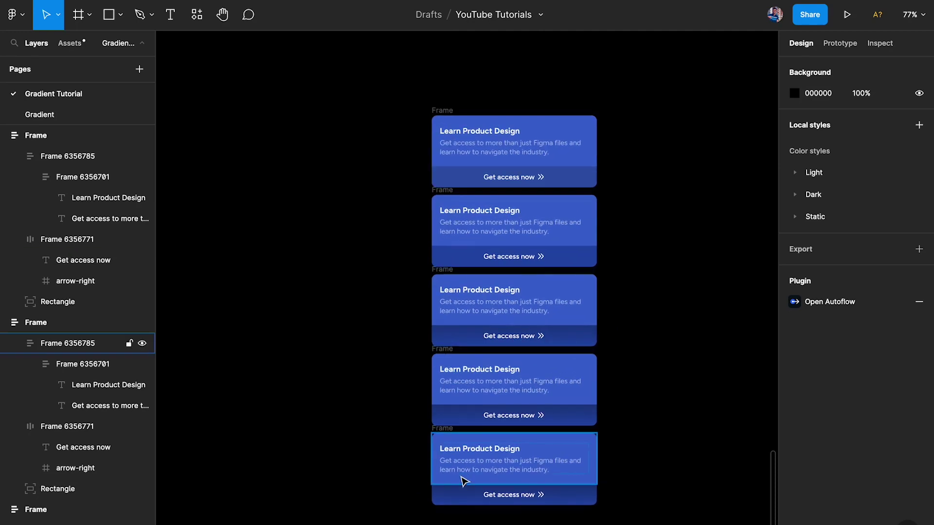
drag(443, 432, 615, 111)
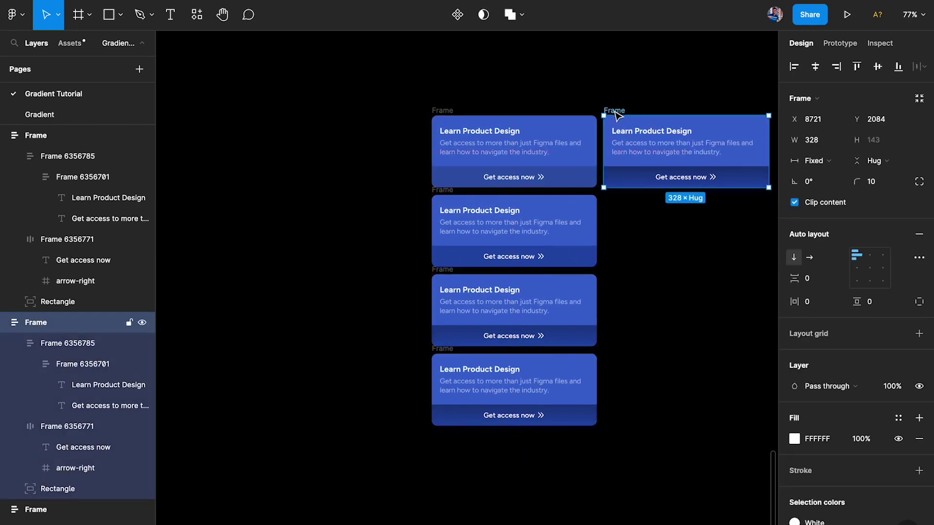
ctrl+scroll(615, 111, up, 5)
click(621, 108)
Step: On the Gradient page, draw a rectangle about 136 by 123 beside the three gradient cards and fill it with a colour sampled from the middle card
scroll(622, 108, right, 2)
key(ctrl+backslash)
scroll(619, 106, right, 1)
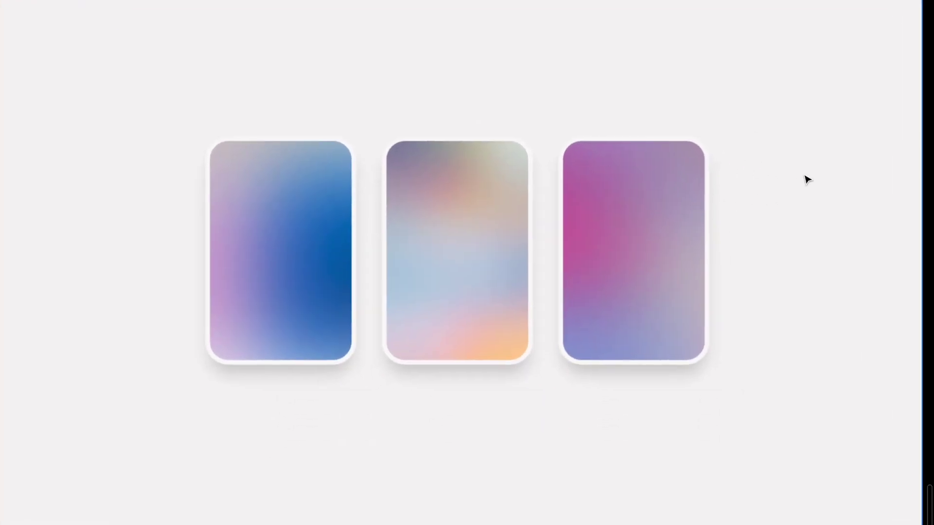
drag(768, 146, 847, 218)
key(i)
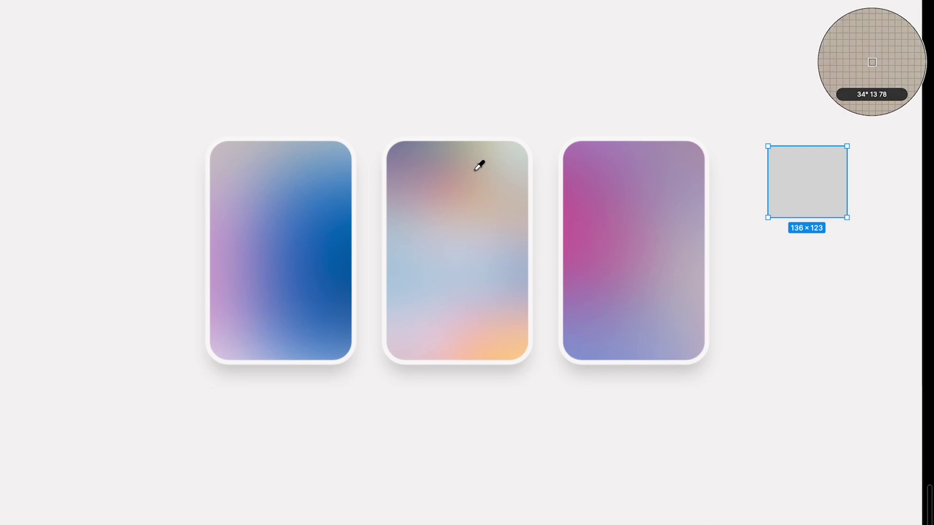
click(467, 167)
key(ctrl+backslash)
click(794, 245)
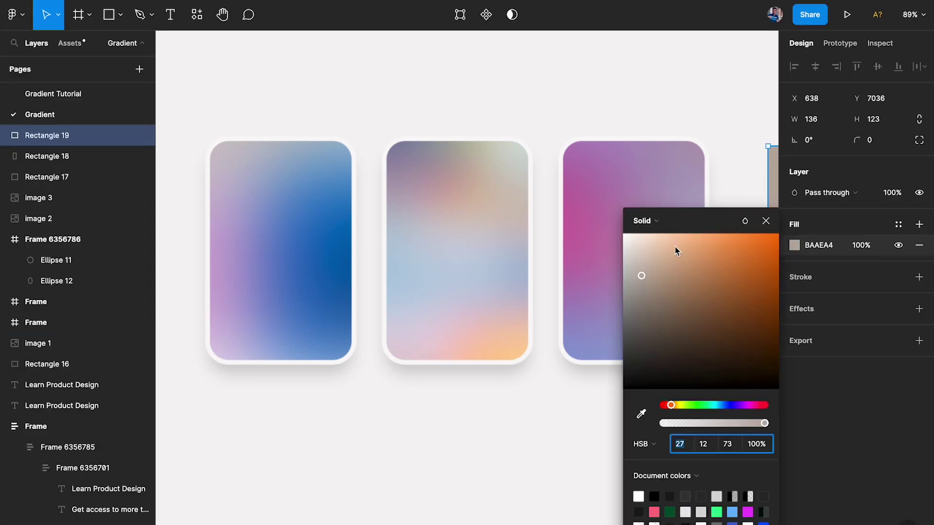
scroll(494, 336, right, 5)
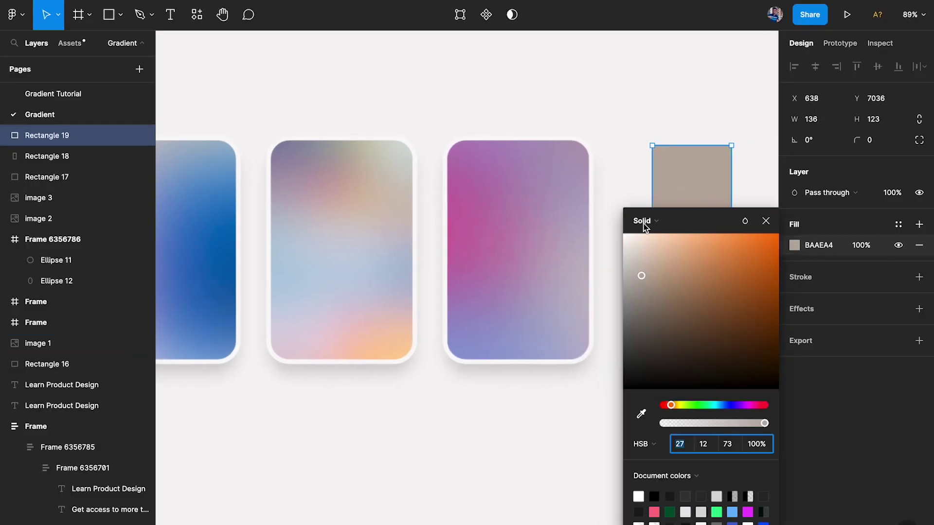
Step: Resample the rectangle's fill with the eyedropper from the magenta card, then from the multicoloured middle card
click(641, 414)
click(557, 277)
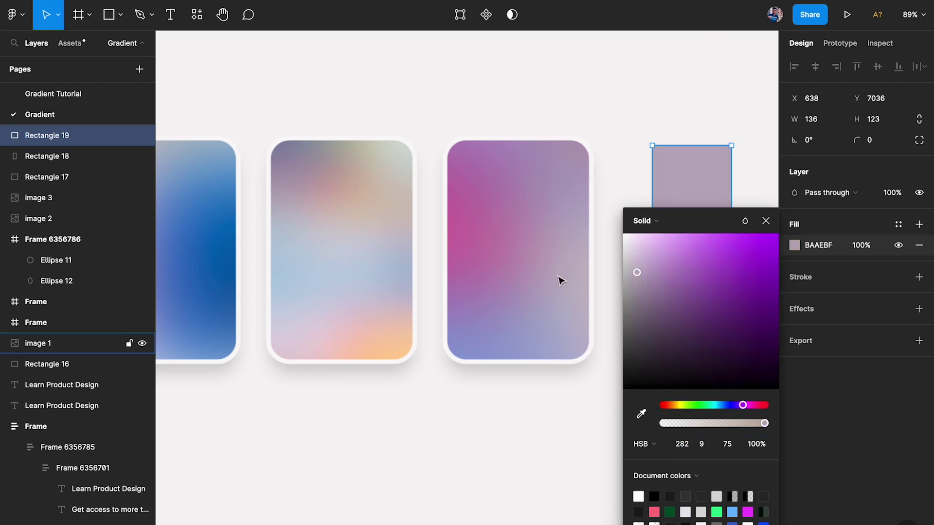
click(641, 414)
scroll(501, 385, left, 6)
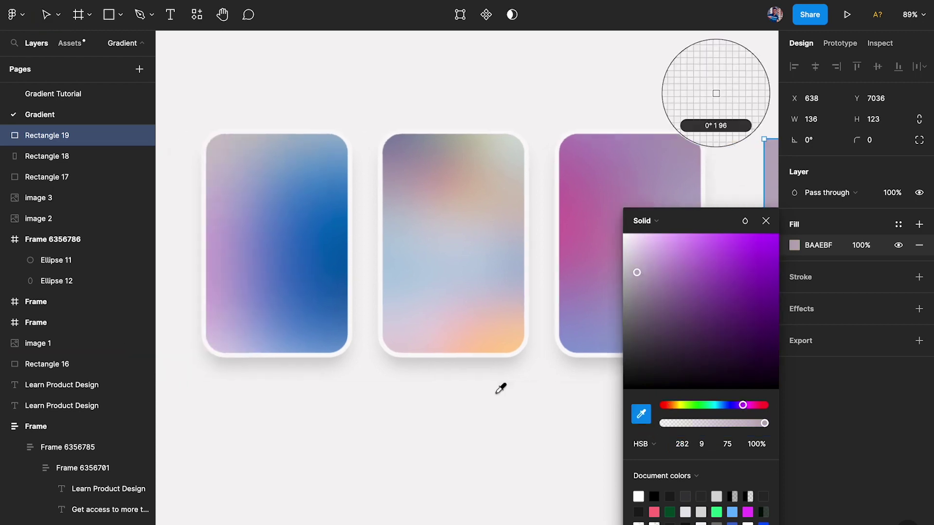
click(530, 155)
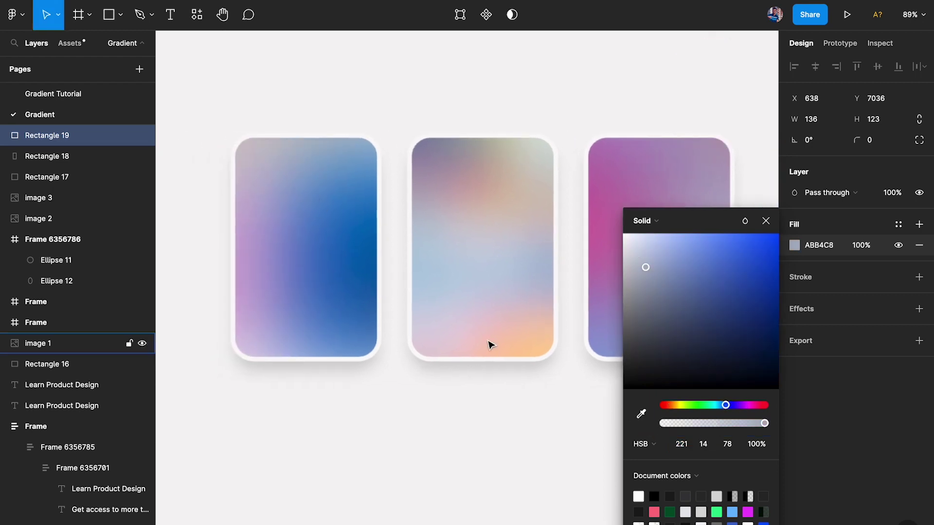
Step: Delete the colour sample rectangle beside the gradient cards
click(479, 363)
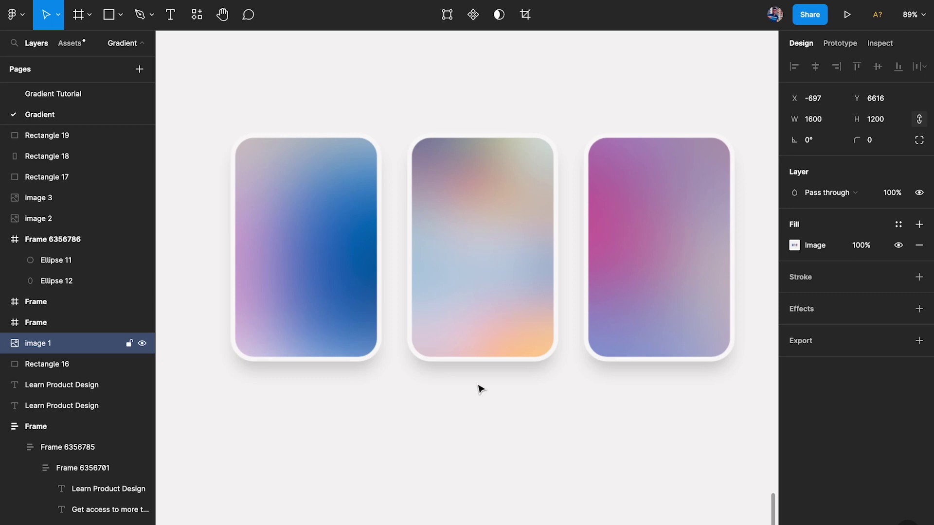
scroll(479, 389, down, 3)
click(750, 233)
key(Delete)
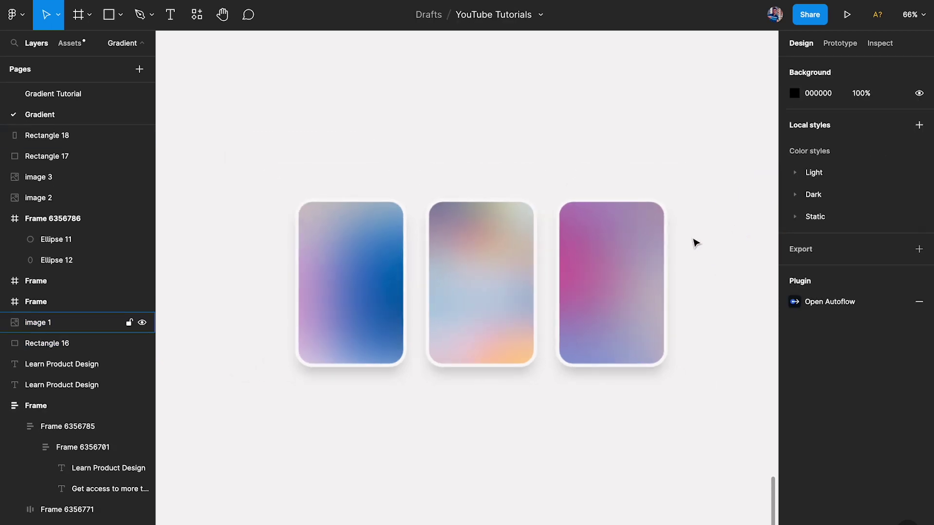
Step: Move the recreated pink, purple and blue gradient frame onto the reference image, beside its blue gradient card
scroll(695, 243, down, 5)
scroll(373, 223, left, 5)
click(272, 188)
drag(271, 189, 698, 191)
scroll(700, 193, up, 5)
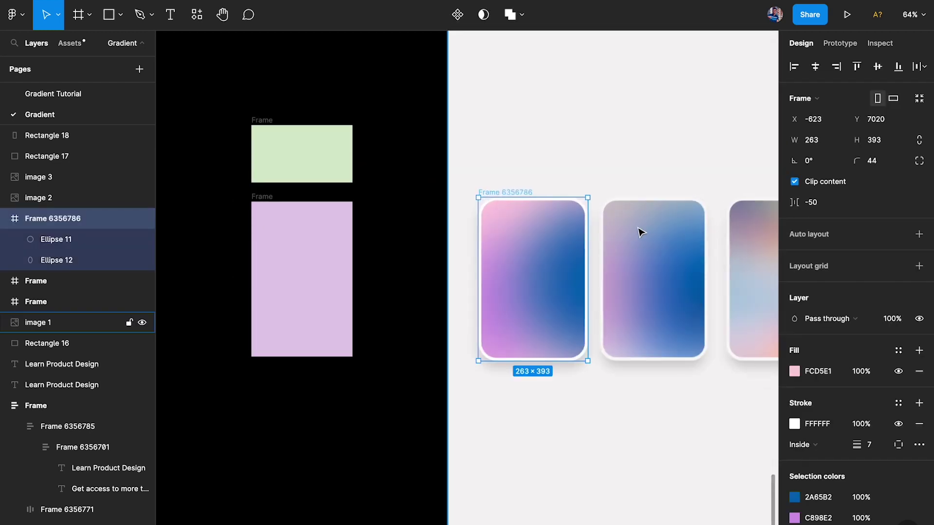
scroll(640, 231, up, 5)
click(525, 106)
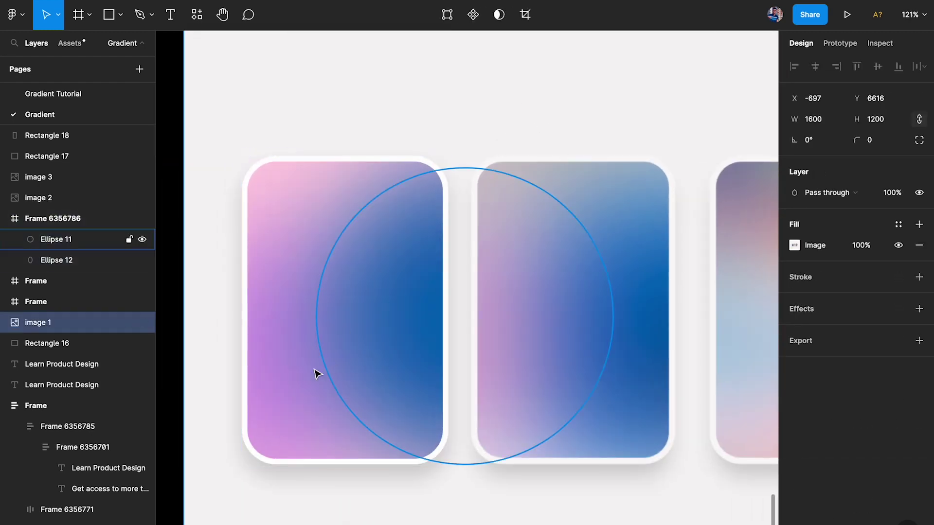
Step: Examine the ellipses in the recreated gradient card and the blue ellipse's Layer blur setting, comparing the result with the reference card
click(381, 313)
click(267, 405)
click(397, 327)
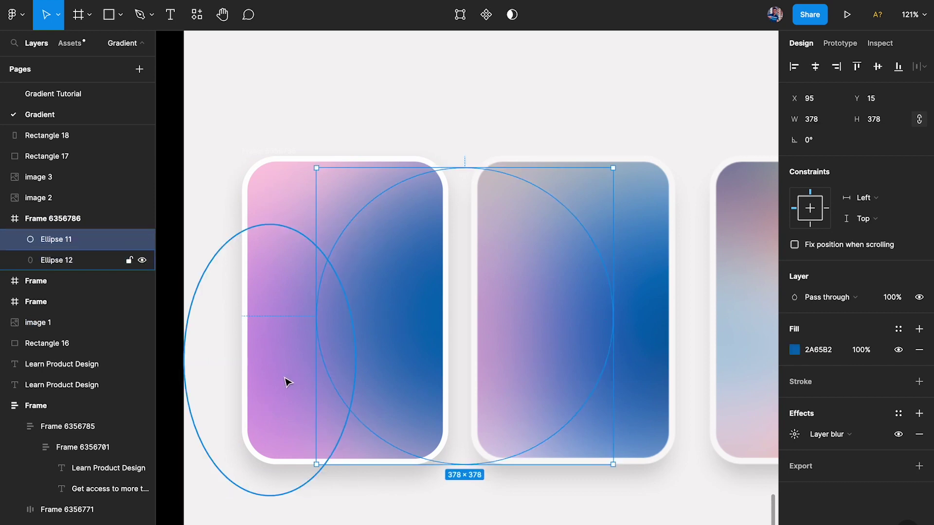
click(794, 435)
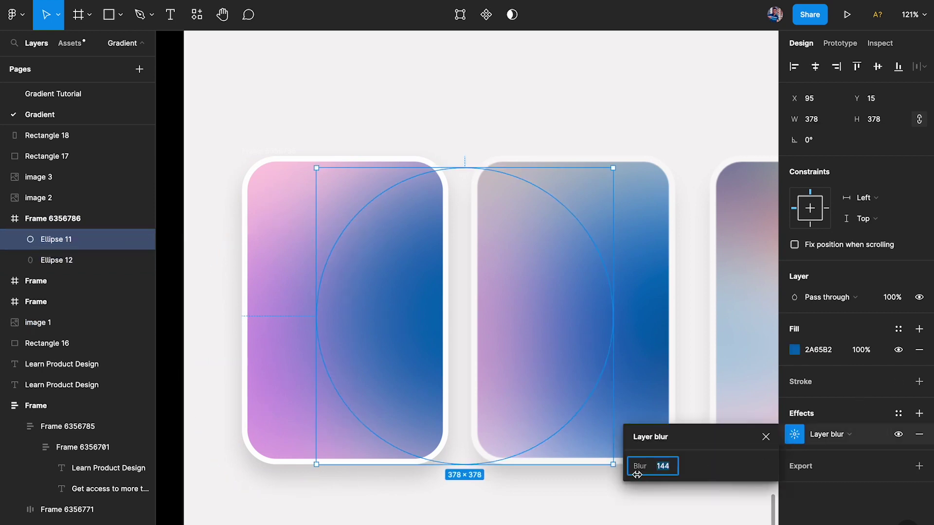
click(765, 436)
click(455, 144)
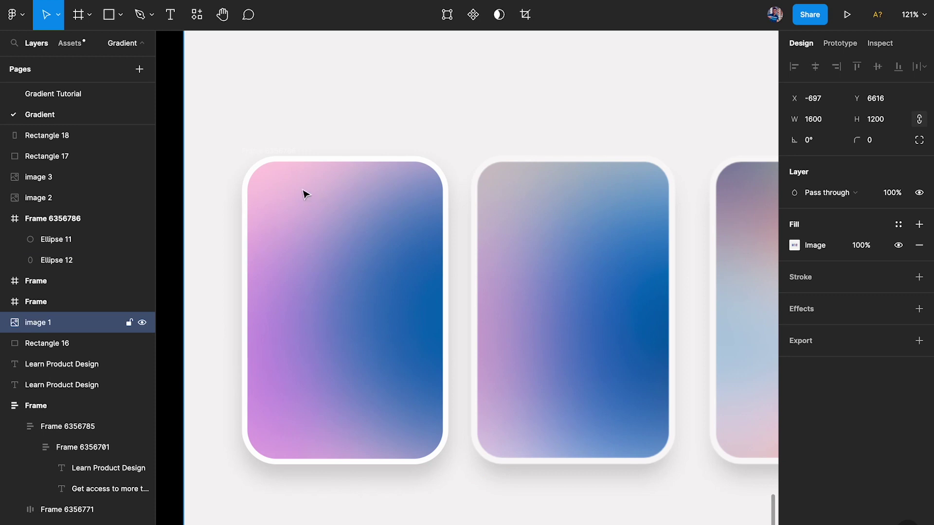
key(ctrl+backslash)
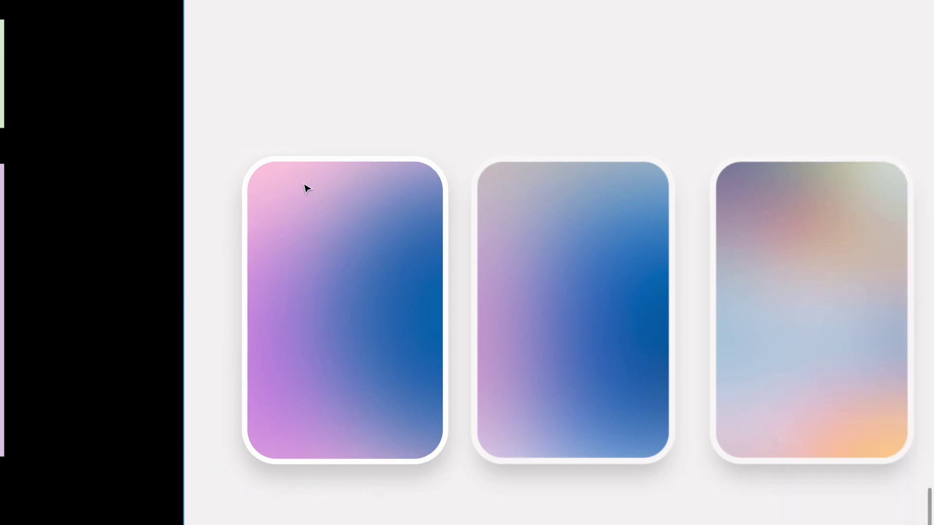
key(ctrl+backslash)
Step: Draw a rectangle about 86 by 54 above the cards, fill it with a pink sampled from the recreated gradient card and open its fill colour
key(r)
drag(423, 86, 492, 128)
key(i)
click(350, 182)
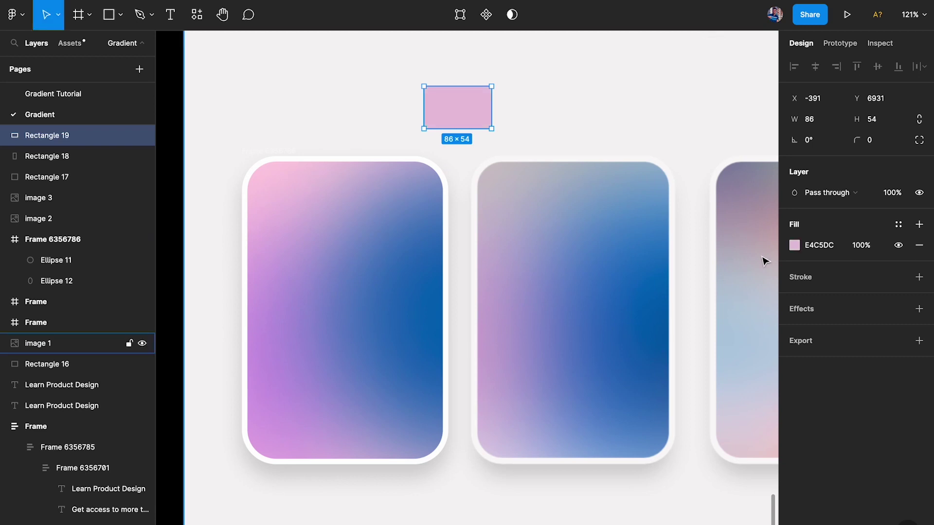
click(794, 246)
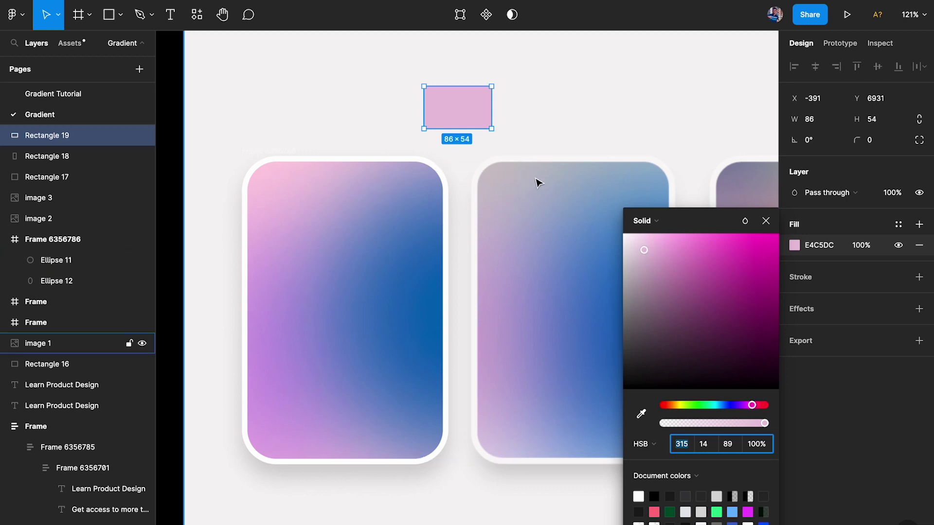
Step: Compare the gradient cards and examine the fill colour of the purple ellipse in the recreated card
scroll(537, 183, right, 2)
scroll(537, 182, down, 1)
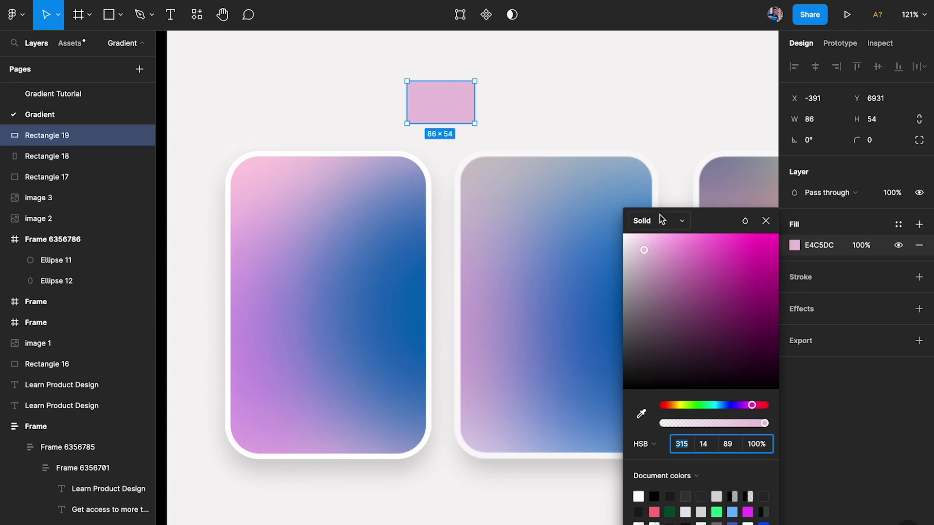
scroll(583, 119, right, 5)
scroll(583, 119, down, 3)
scroll(544, 116, left, 3)
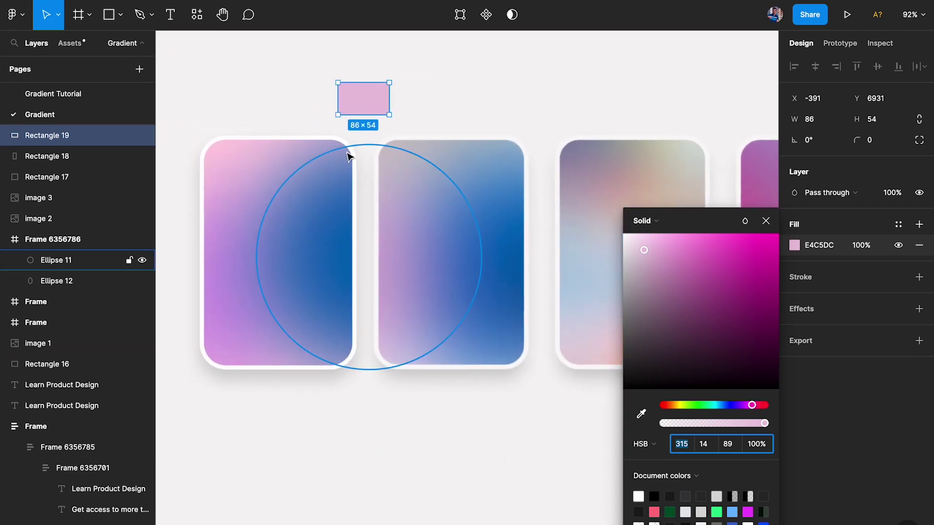
scroll(238, 234, up, 1)
click(248, 323)
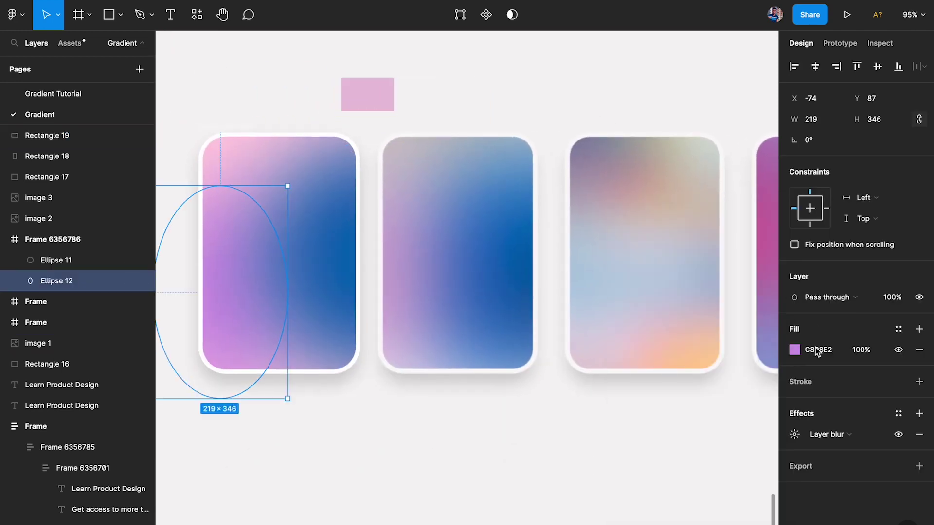
click(795, 349)
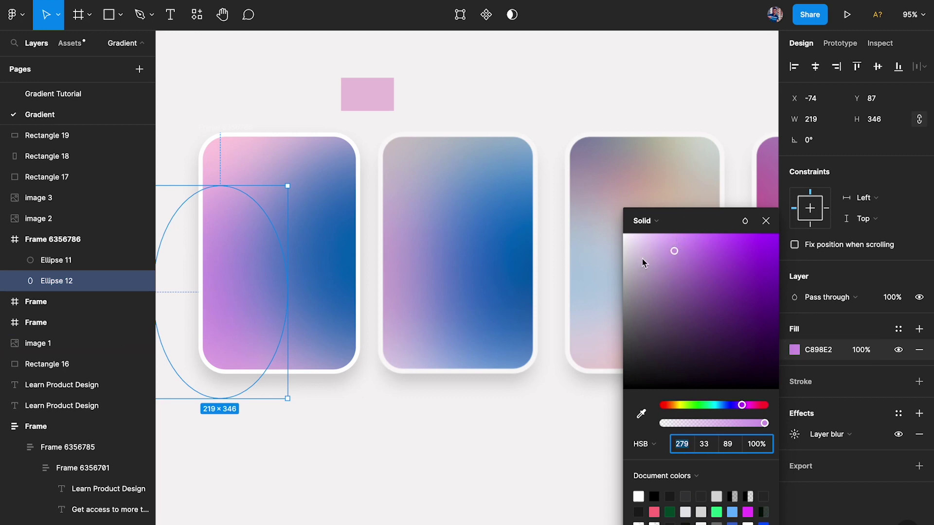
click(311, 195)
scroll(495, 103, down, 2)
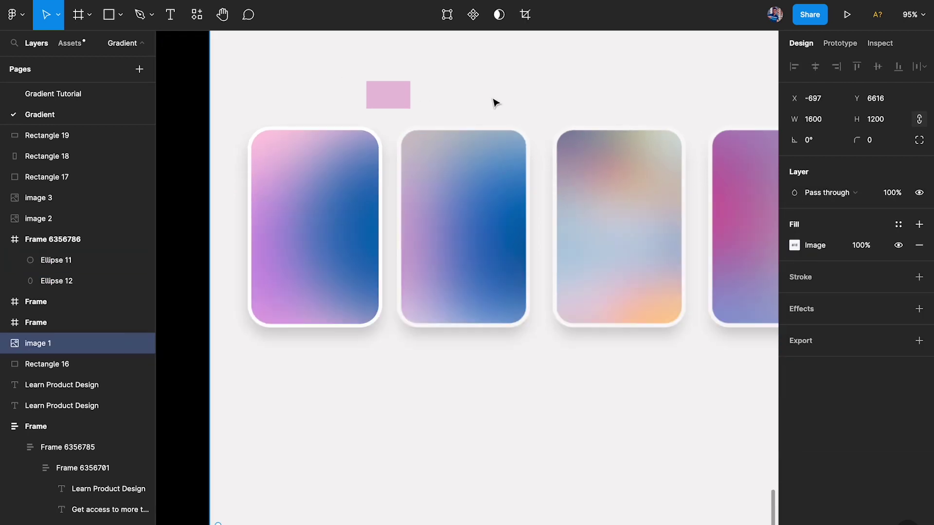
scroll(494, 103, left, 2)
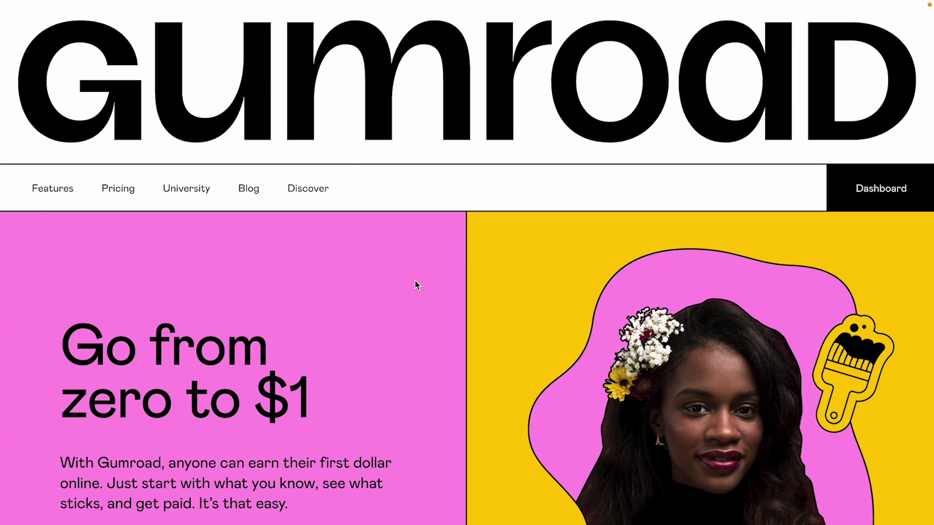
Step: Examine how the Gumroad homepage uses pink, yellow, purple and green across its hero, product sections and testimonial
scroll(415, 281, down, 2)
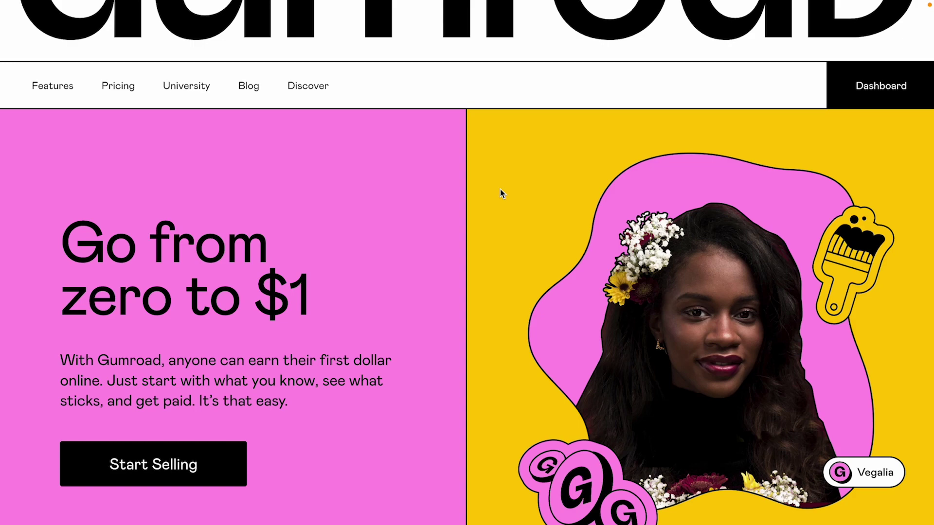
scroll(503, 194, down, 15)
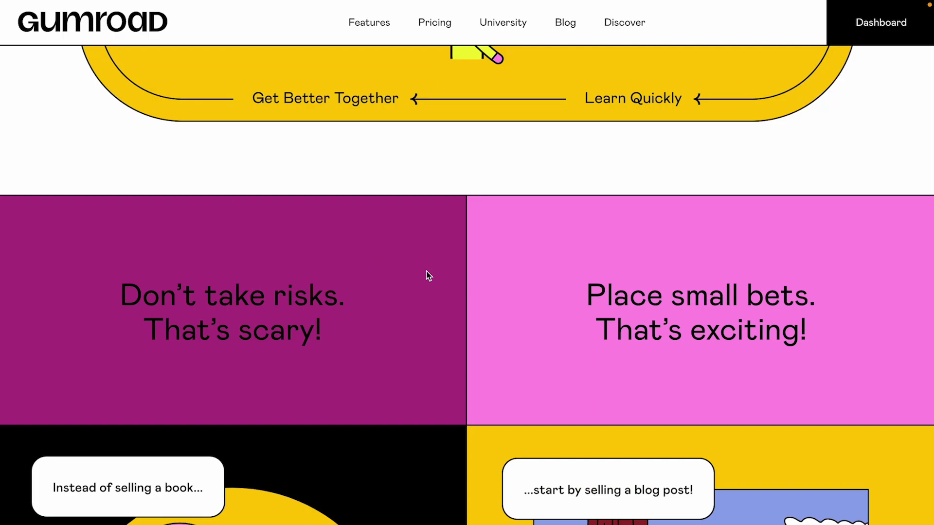
scroll(428, 276, down, 3)
scroll(484, 175, down, 8)
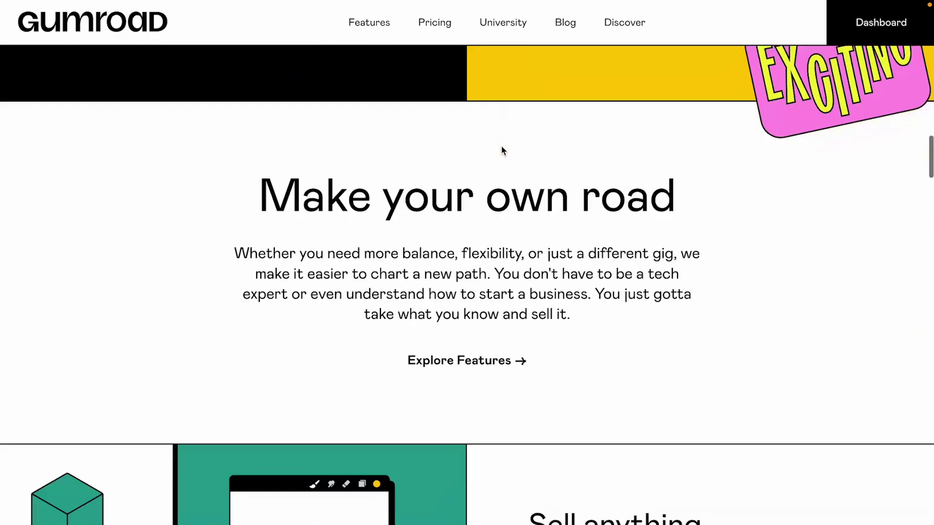
scroll(503, 150, down, 5)
scroll(477, 264, down, 3)
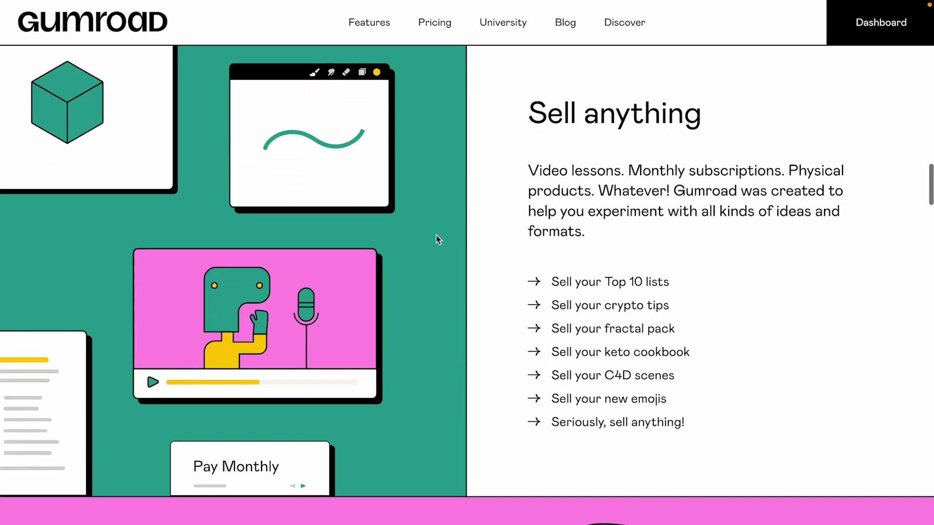
scroll(438, 239, down, 10)
scroll(438, 239, down, 5)
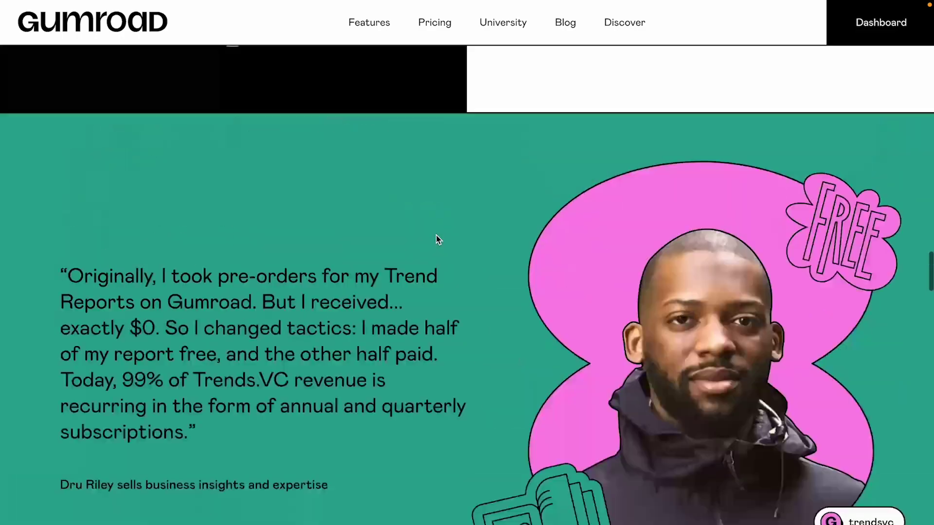
scroll(437, 239, down, 5)
Step: Capture a screenshot of the Gumroad hero area where the pink and yellow blocks meet below the navigation bar
scroll(438, 239, up, 20)
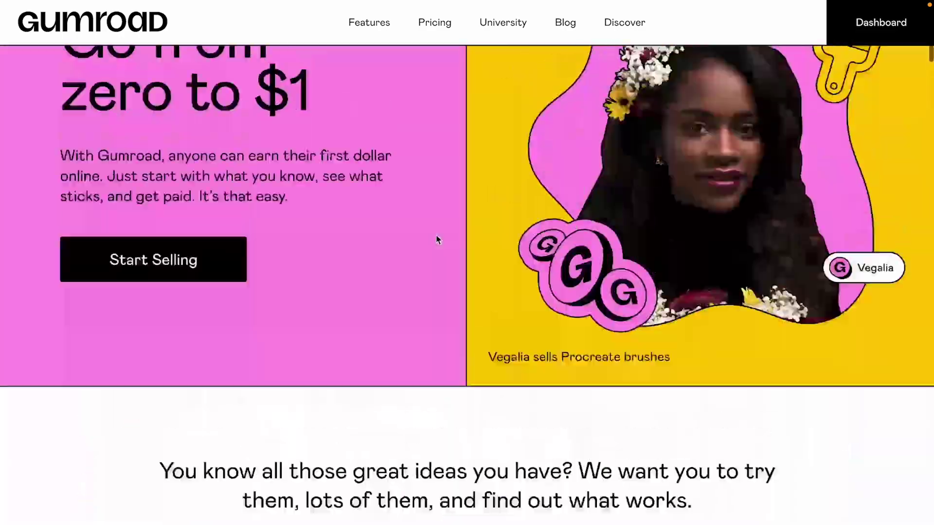
scroll(437, 238, up, 5)
scroll(438, 239, down, 2)
key(super+shift+5)
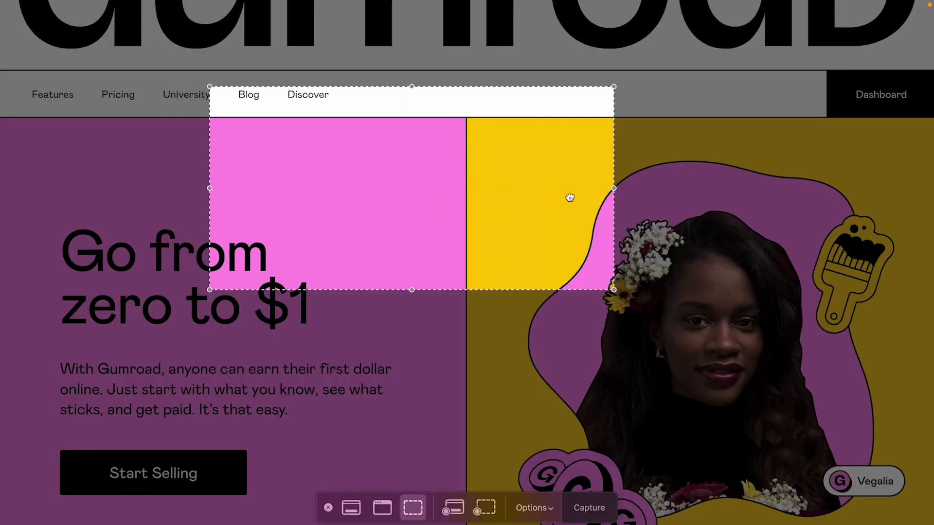
drag(570, 198, 596, 181)
key(Return)
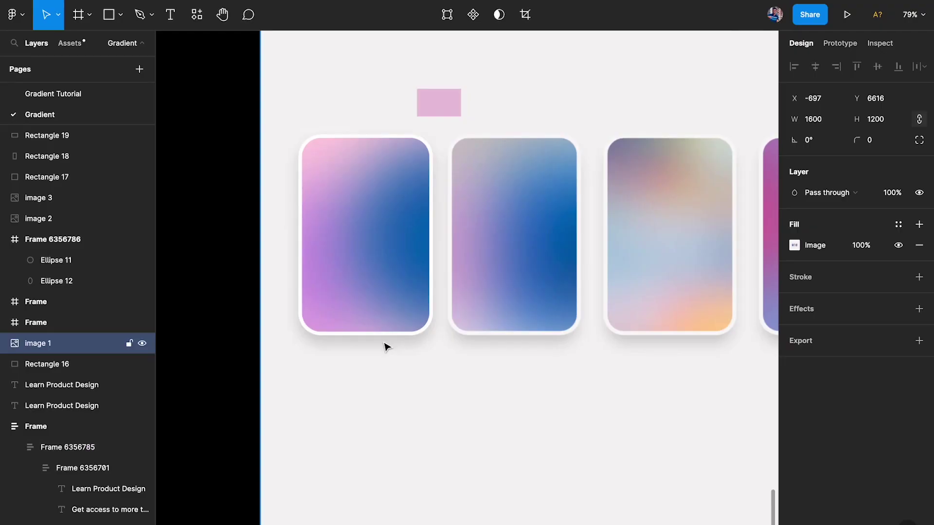
Step: Paste the Gumroad screenshot onto the empty Figma canvas below the gradient frames
scroll(384, 346, down, 5)
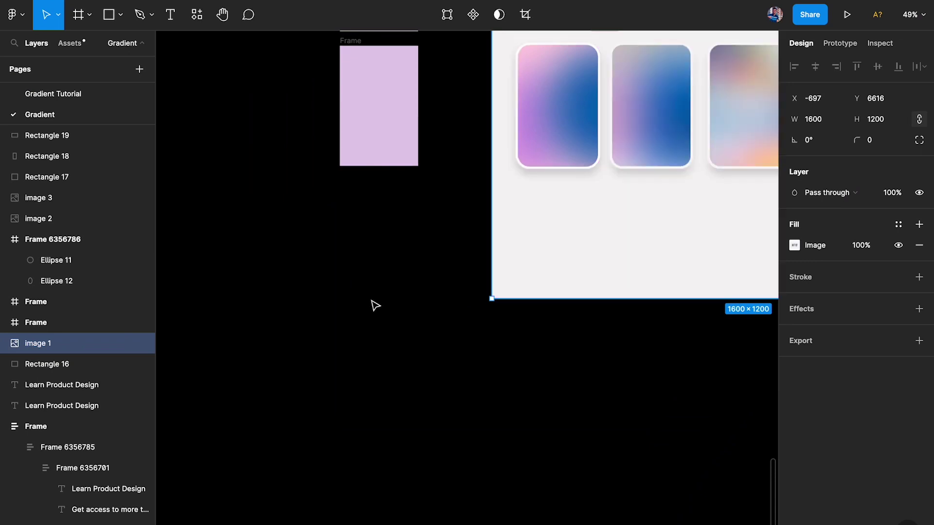
click(323, 348)
key(super+v)
Step: Draw a square about 117 by 117 on the screenshot's pink block, fill it with the sampled pink and open its fill colour
scroll(423, 341, up, 10)
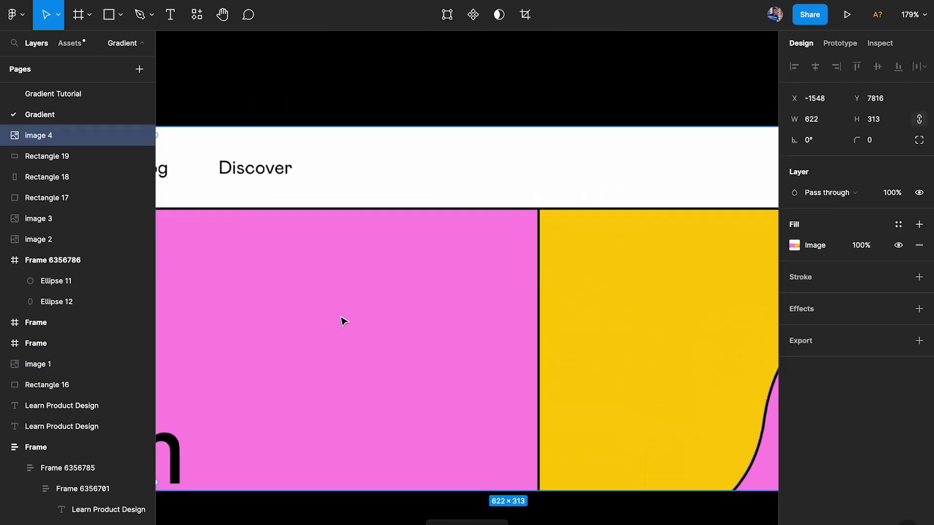
key(r)
drag(358, 257, 494, 393)
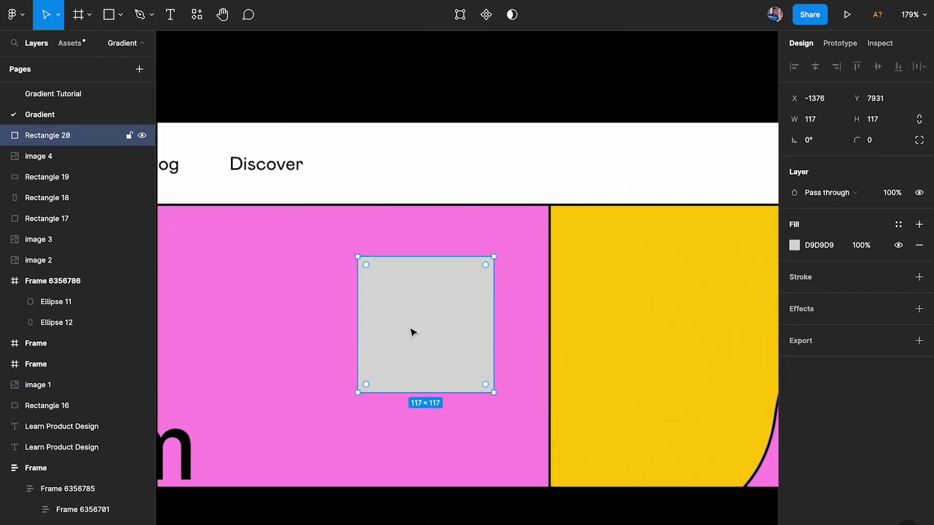
key(i)
click(300, 308)
click(794, 245)
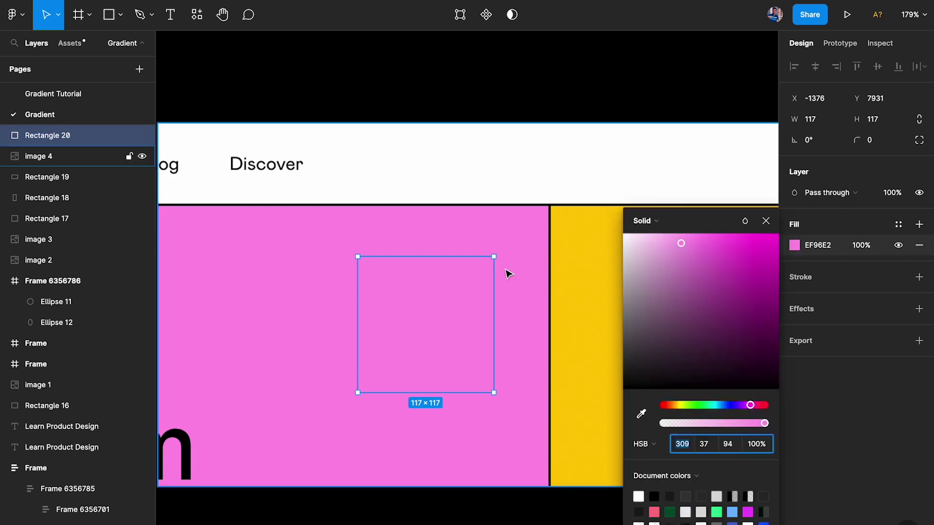
scroll(508, 270, up, 3)
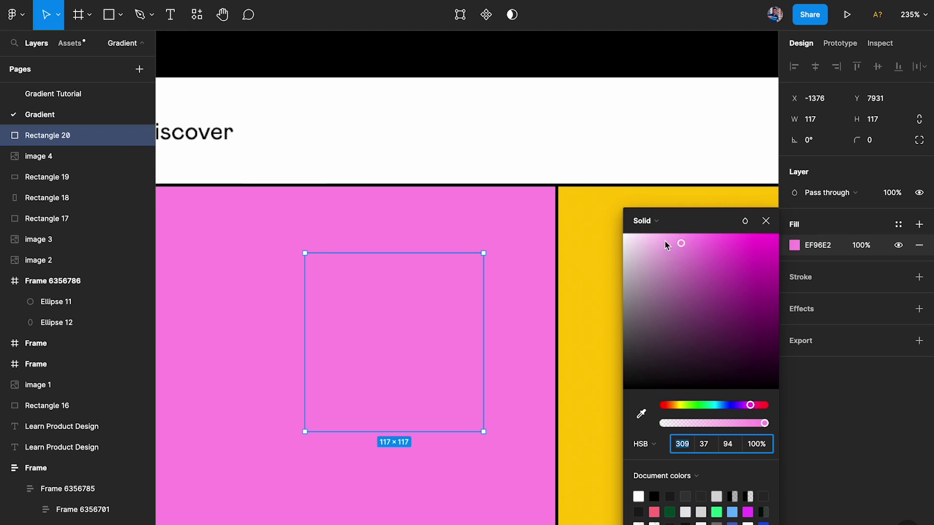
Step: Duplicate the pink square onto the yellow block, fill the copy with the sampled yellow and open its fill colour
scroll(483, 258, down, 3)
scroll(438, 291, right, 3)
drag(388, 298, 608, 298)
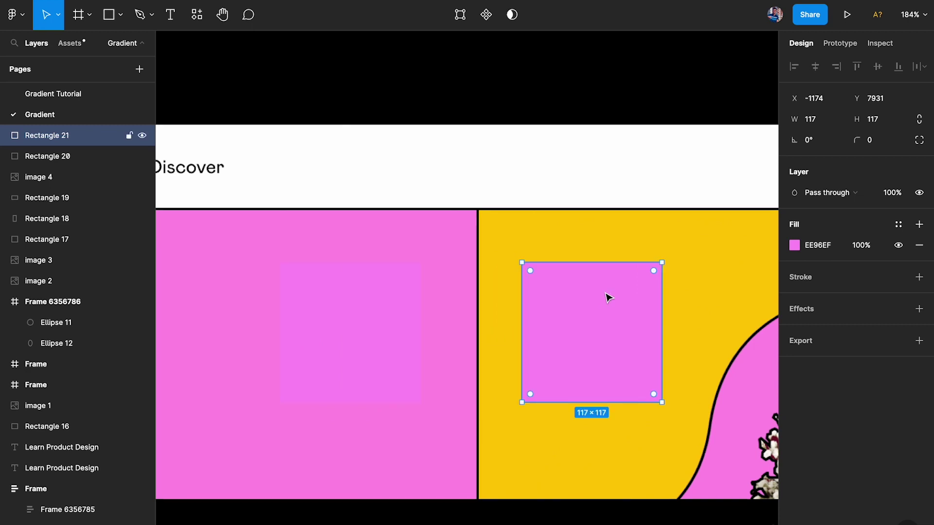
scroll(608, 298, right, 3)
key(i)
click(652, 250)
click(794, 245)
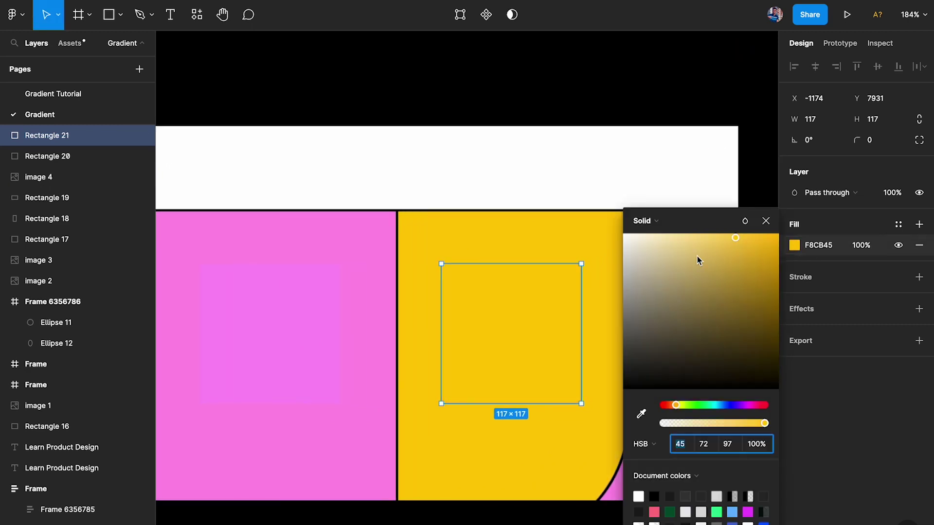